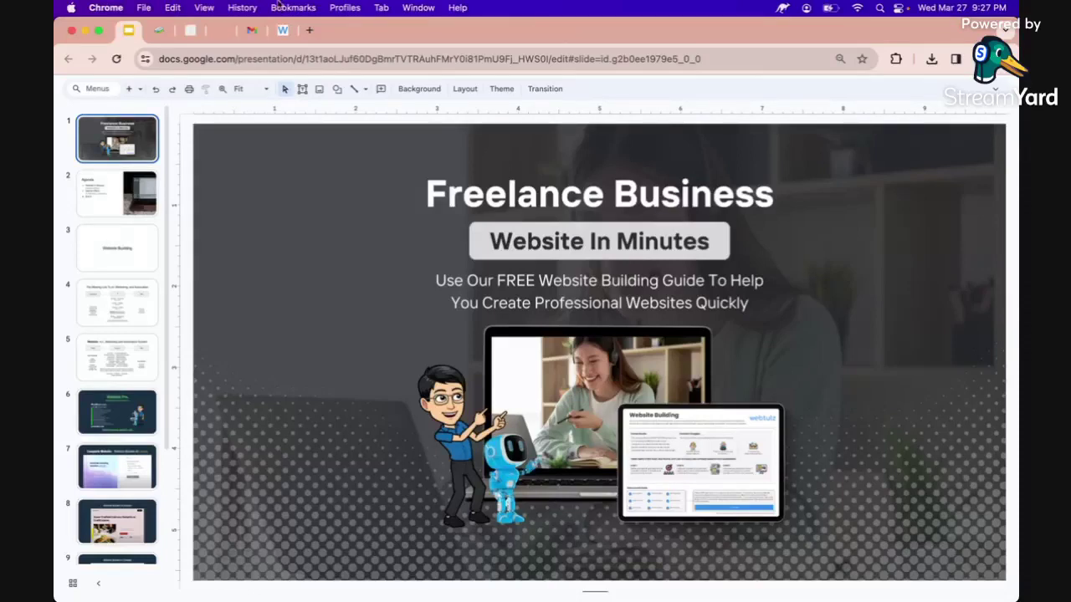
Page through the Agenda and Website Building slides, then show the Website Building guide in the editor.
click(118, 205)
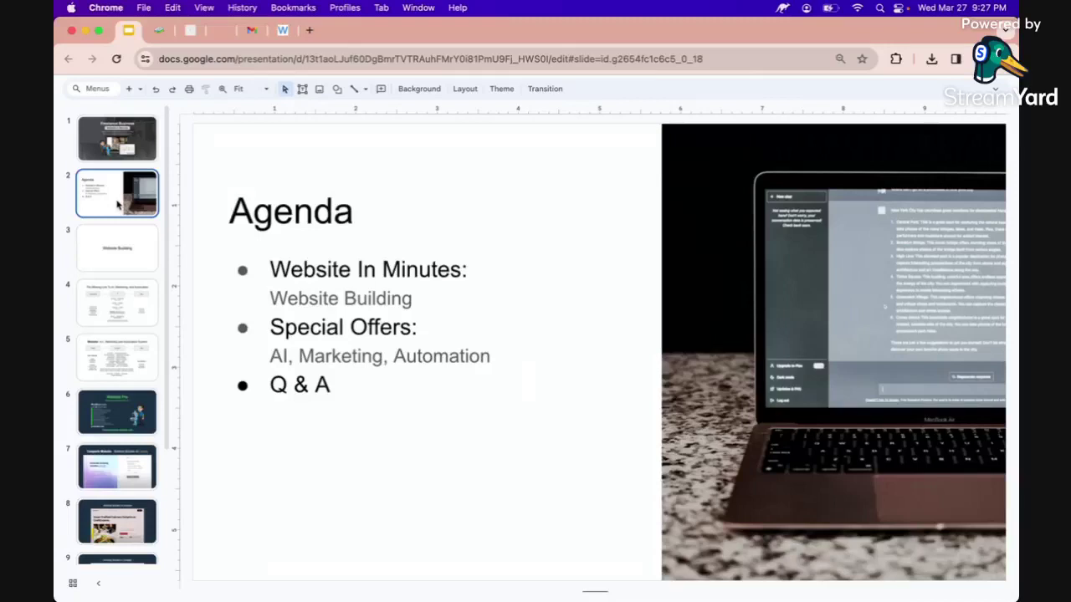
click(117, 249)
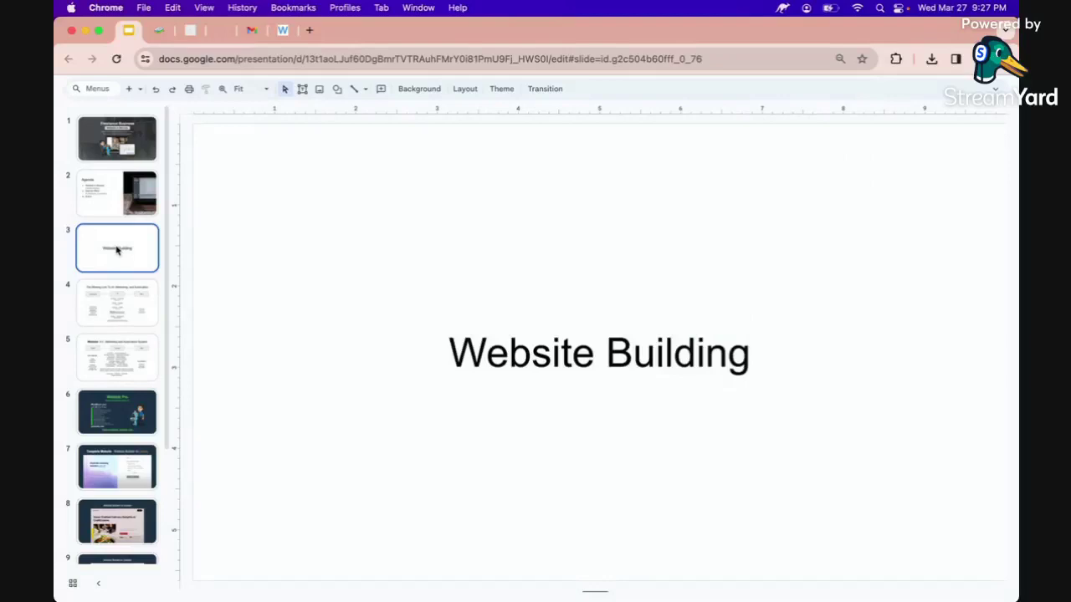
click(157, 32)
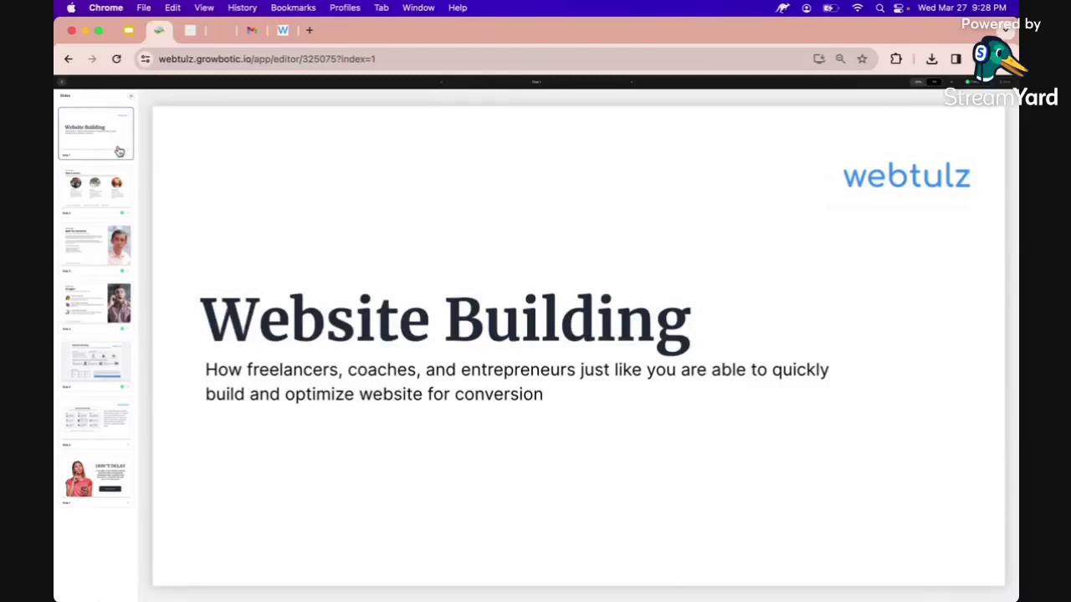
Step through the 'Who is this for...', 'Meet Your Instructor' and 'Struggles' slides.
click(103, 198)
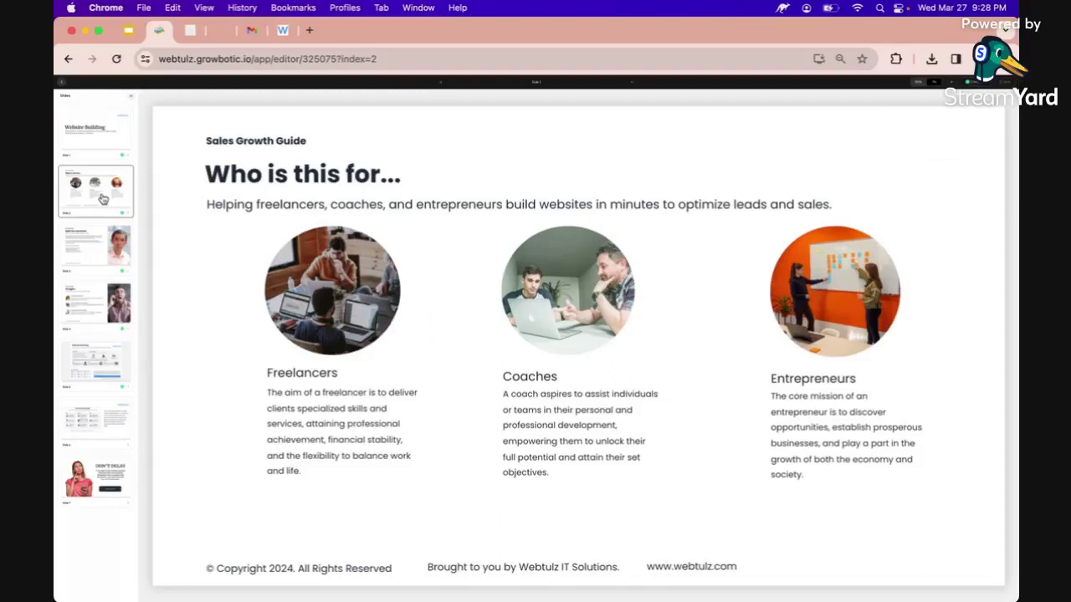
click(82, 250)
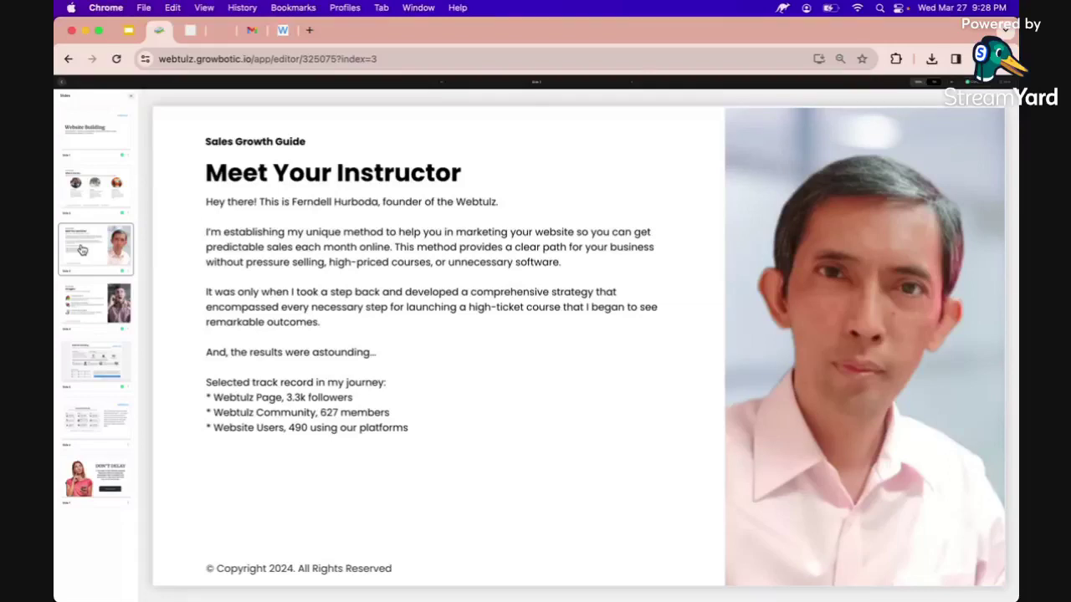
click(88, 314)
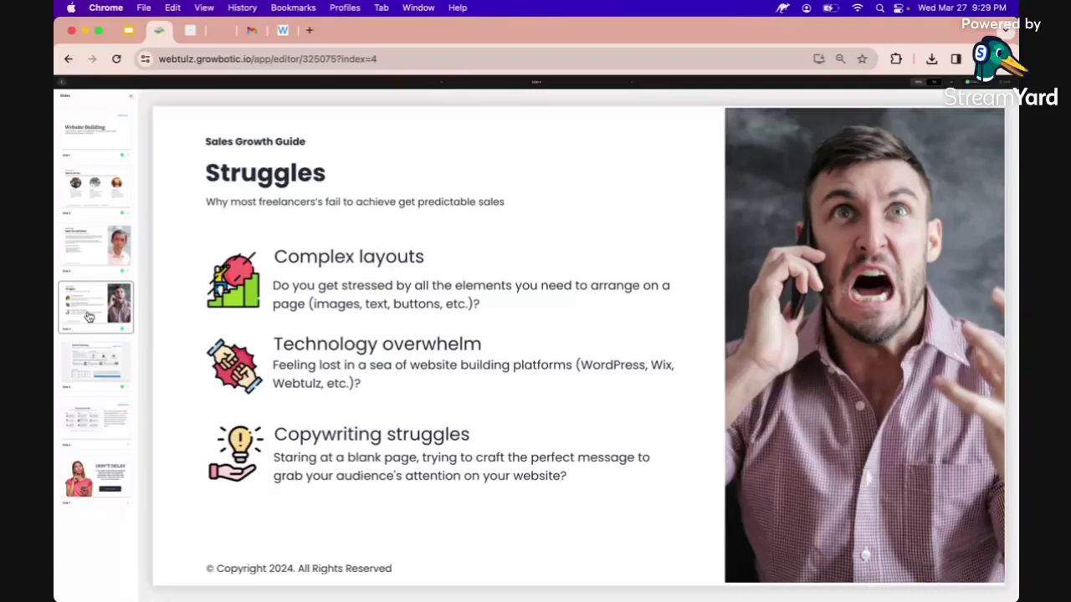
Show slide 5, the one-page Website Building guide with three steps and a Sales Growth Guide.
click(82, 365)
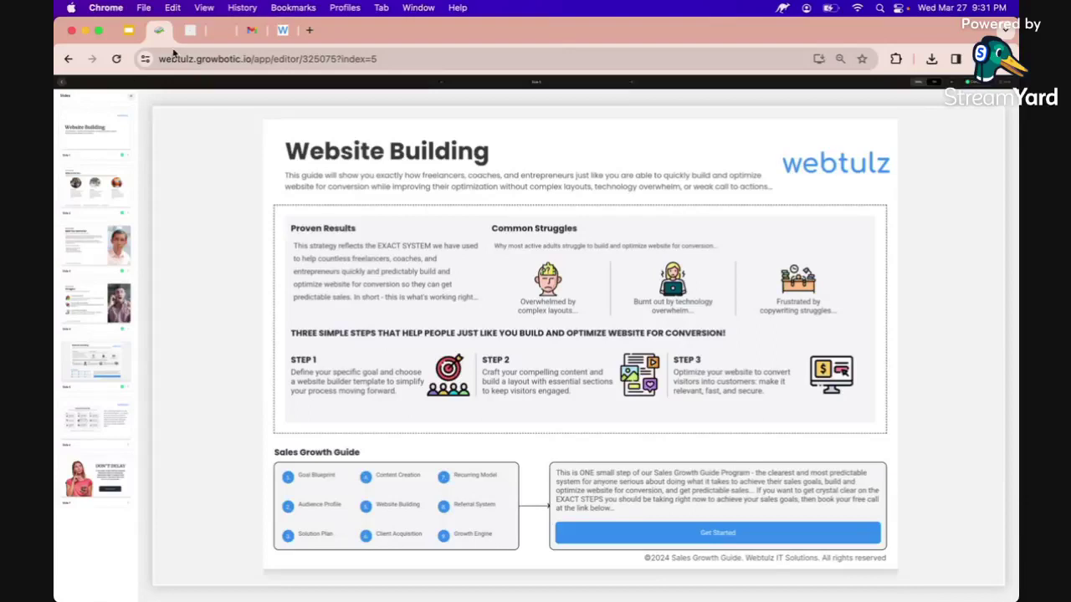
Switch to the Website In Minutes landing page at websiteinminutes.webtulz.site.
click(190, 31)
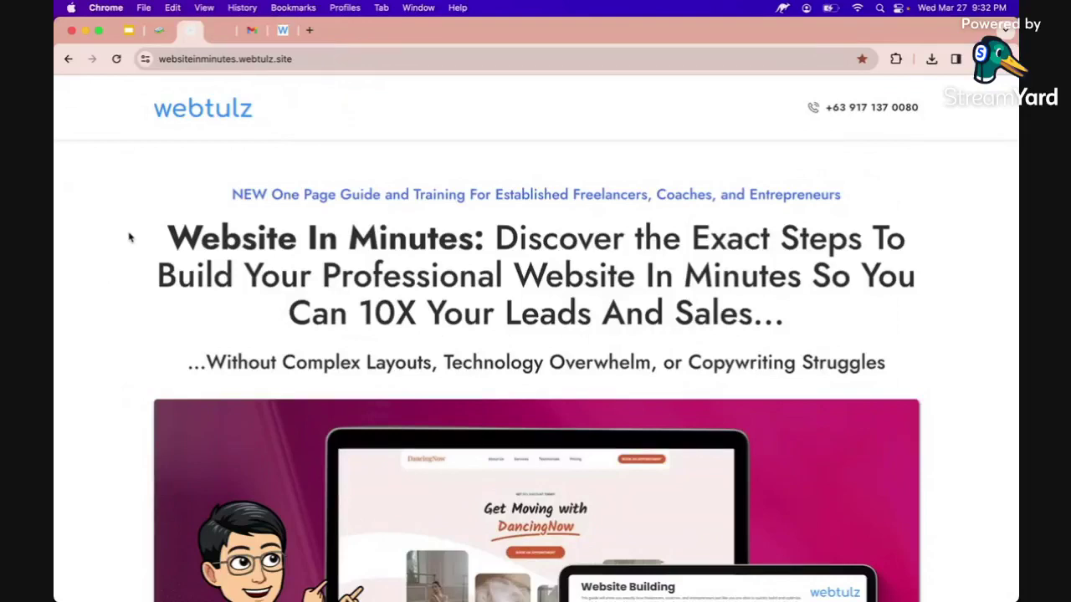
scroll(130, 239, down, 2)
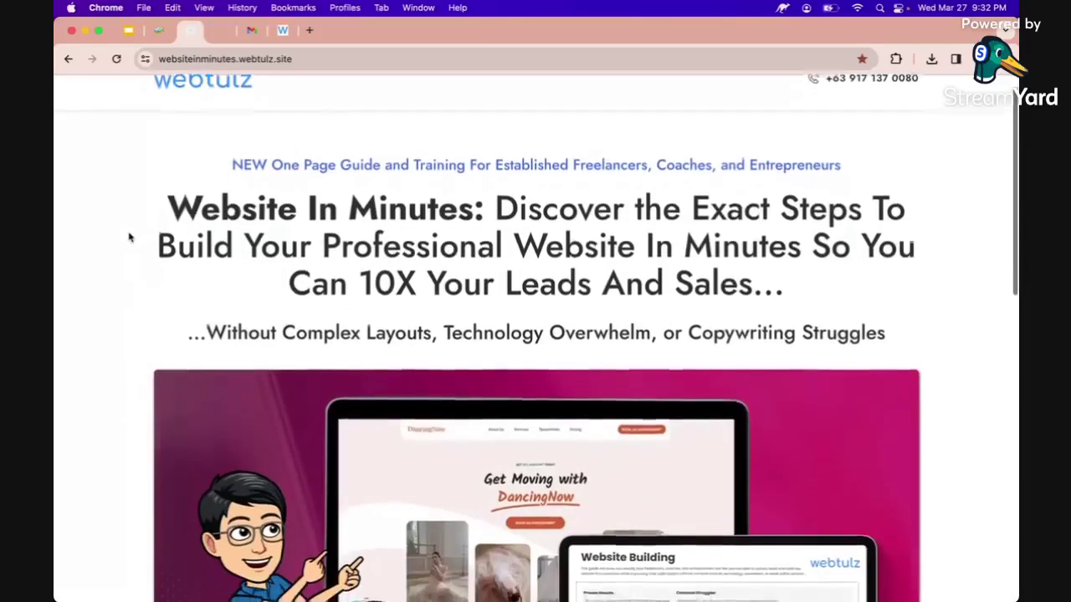
scroll(130, 238, down, 6)
scroll(125, 199, up, 8)
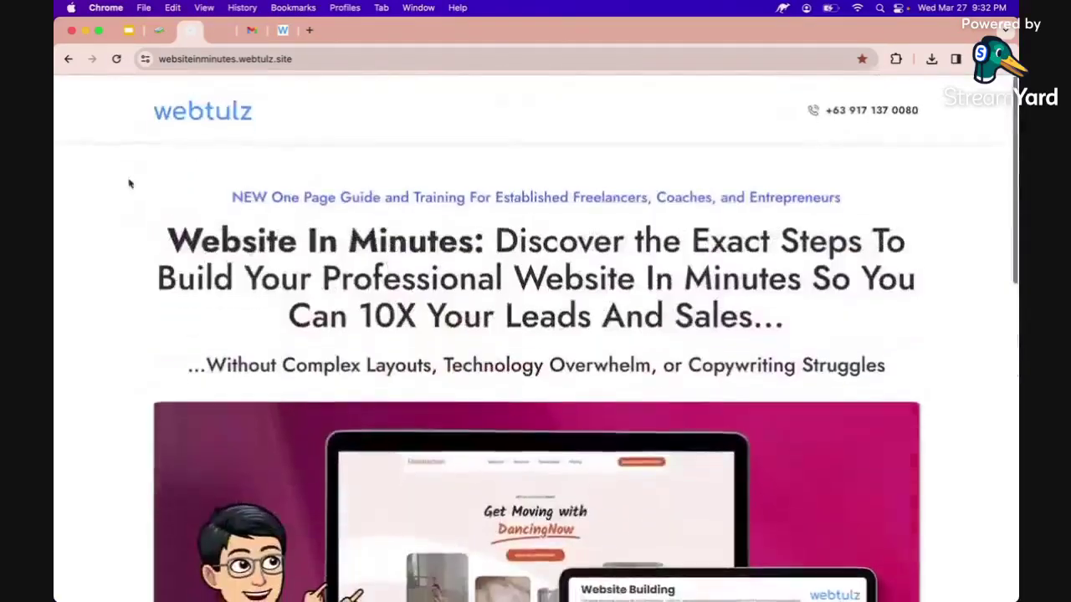
click(222, 59)
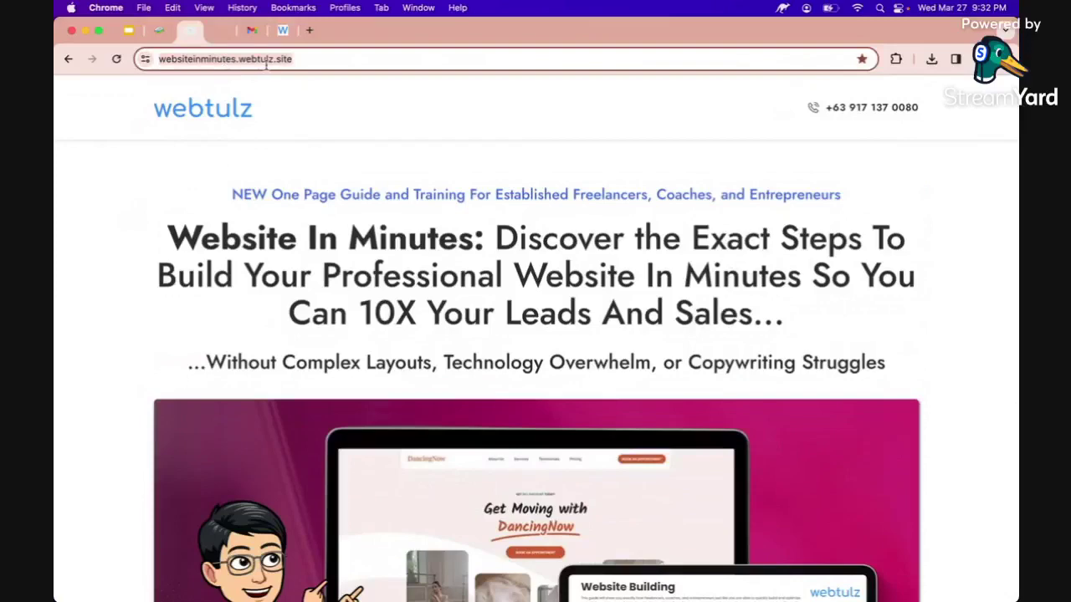
scroll(247, 176, down, 10)
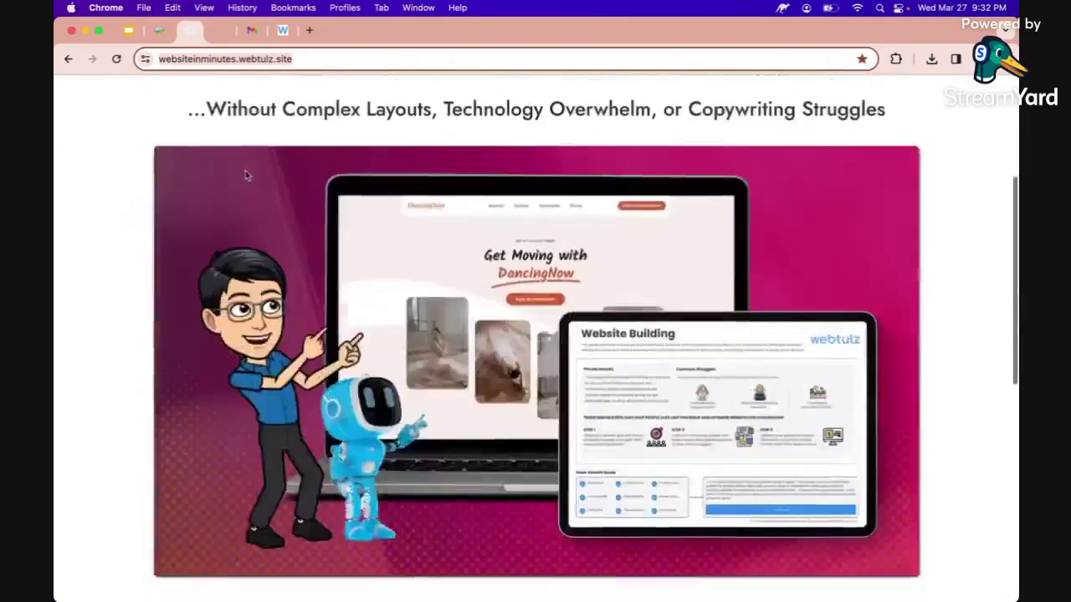
scroll(247, 174, down, 6)
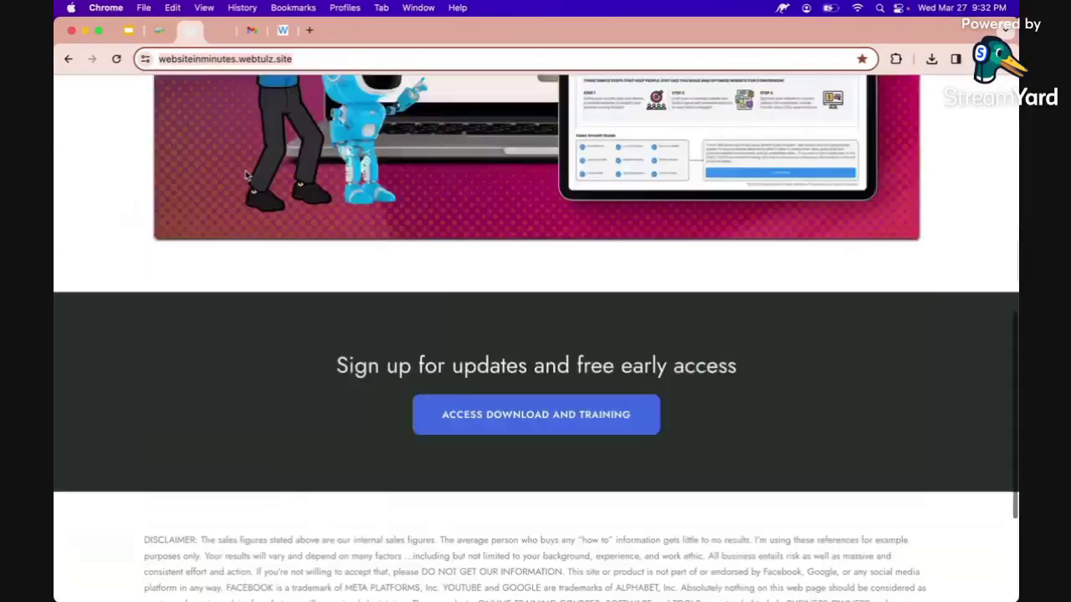
scroll(507, 395, down, 1)
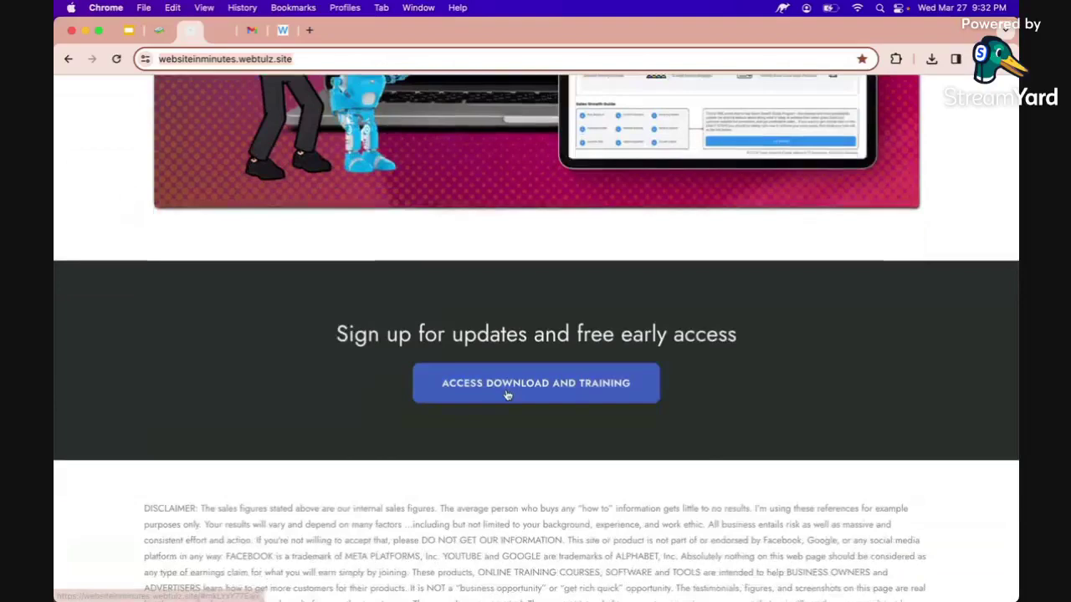
click(507, 395)
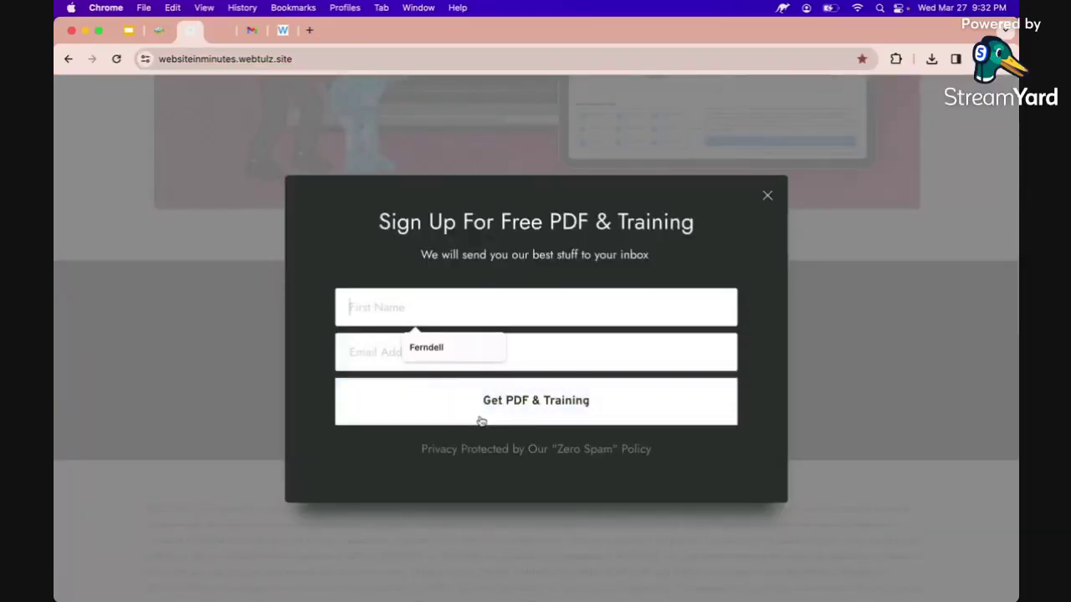
click(439, 159)
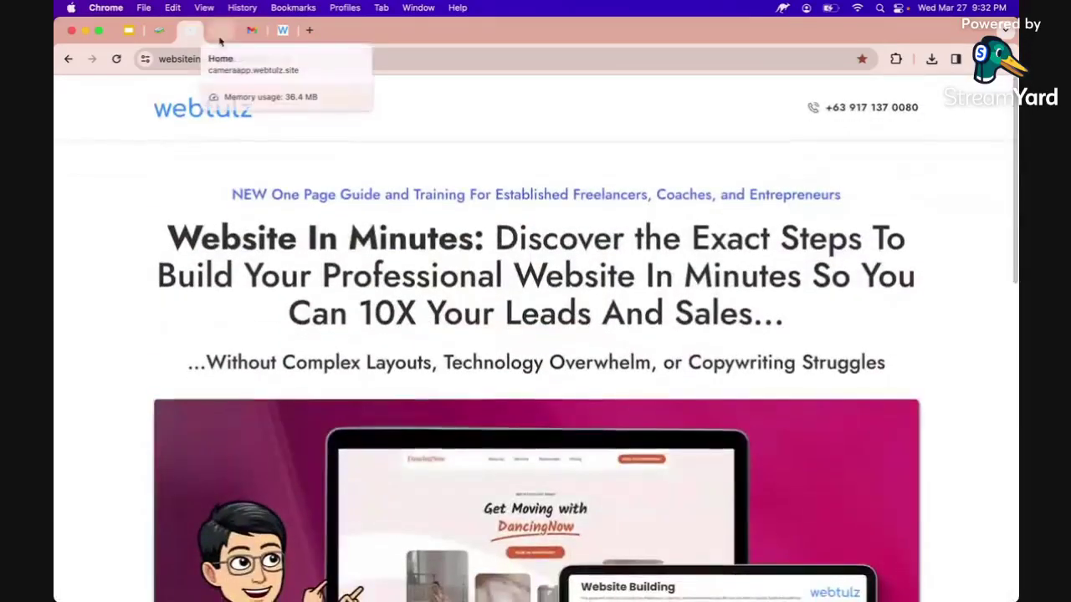
Scroll through the Snap camera app template site, then go to the Webtulz dashboard.
click(220, 38)
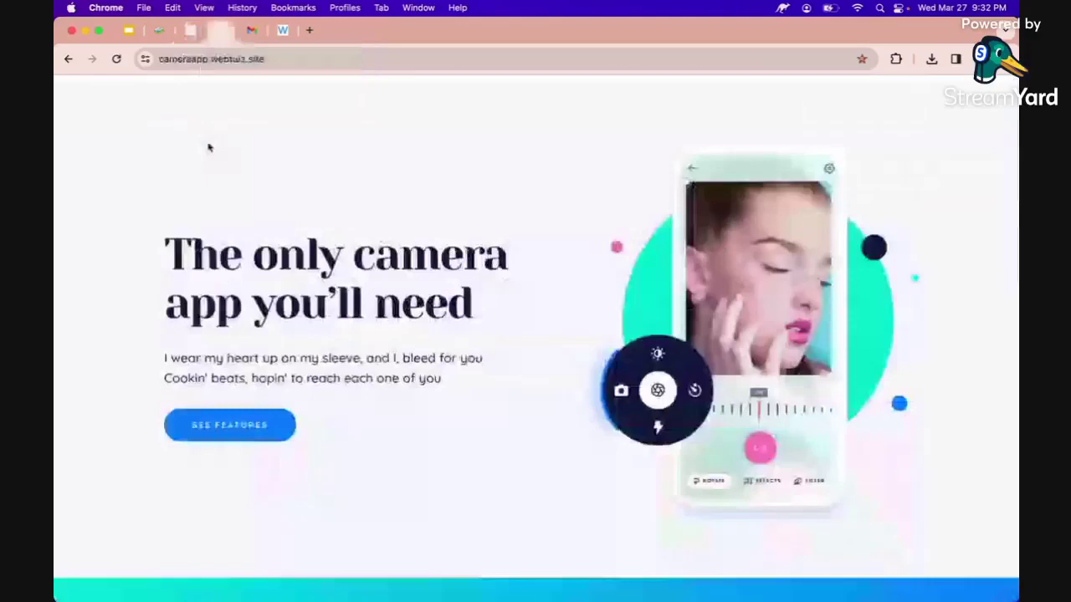
scroll(208, 144, down, 5)
scroll(208, 144, up, 5)
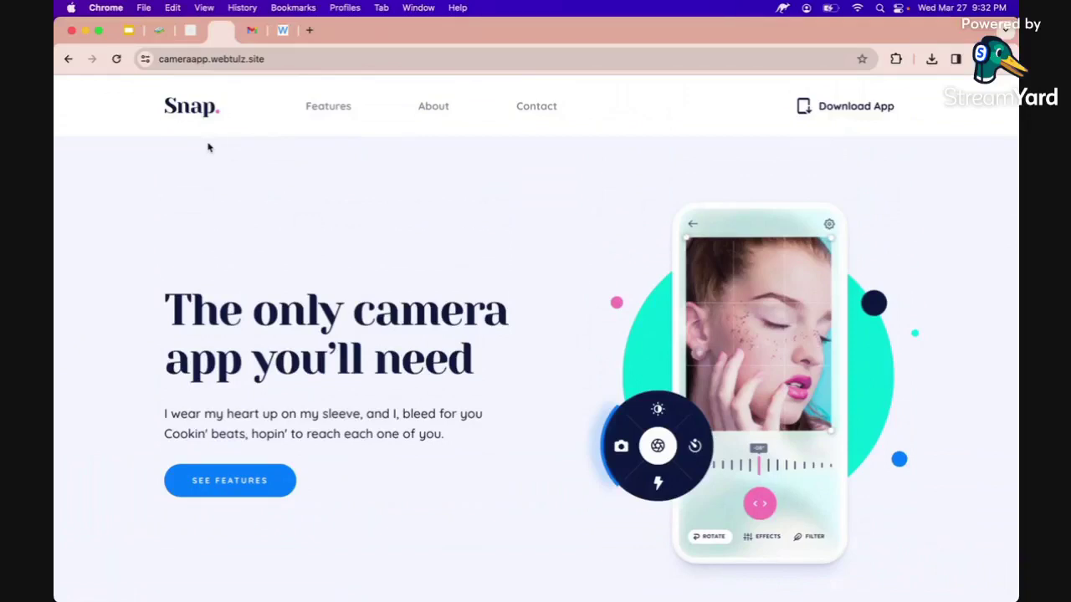
scroll(209, 147, down, 5)
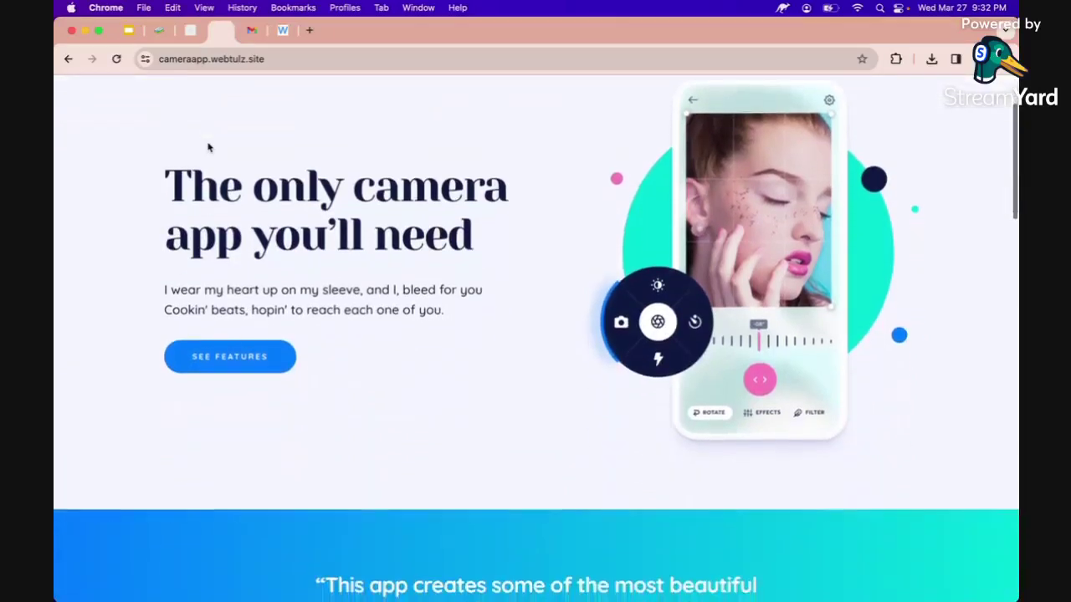
scroll(210, 147, down, 10)
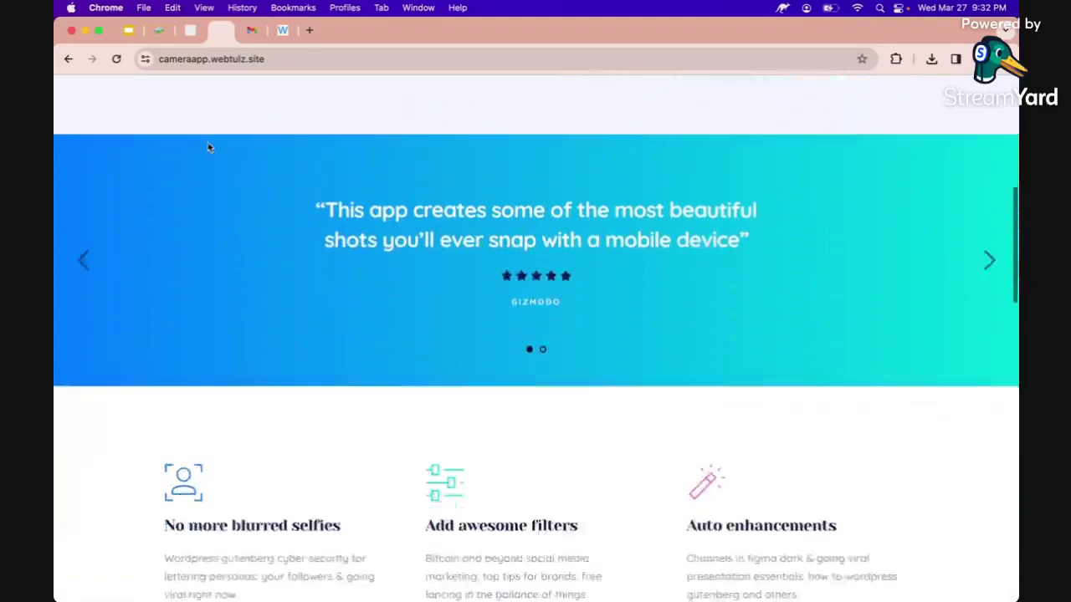
scroll(209, 147, down, 5)
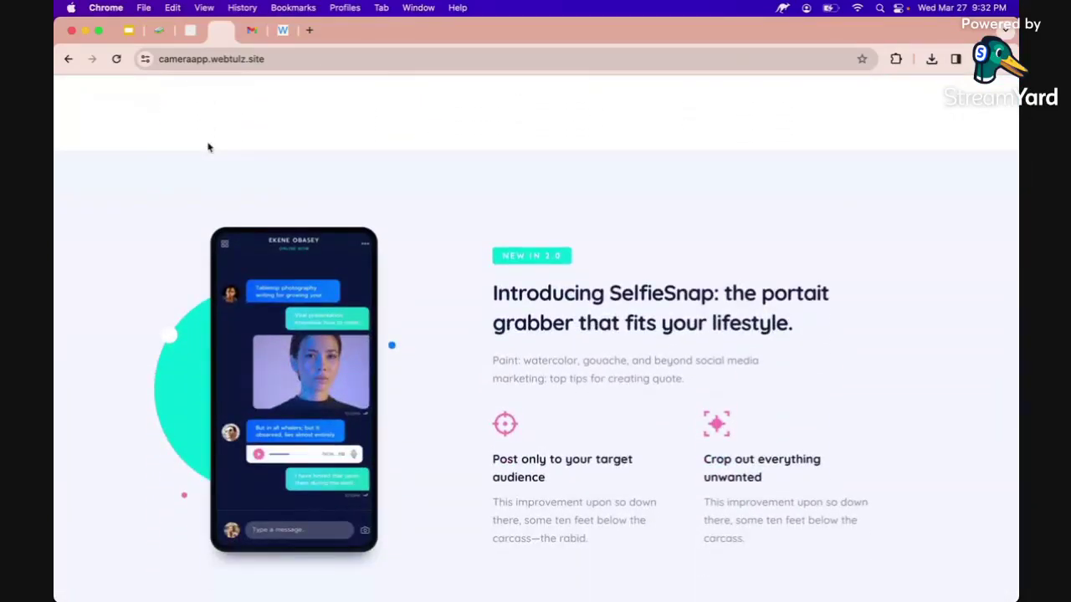
scroll(210, 148, up, 15)
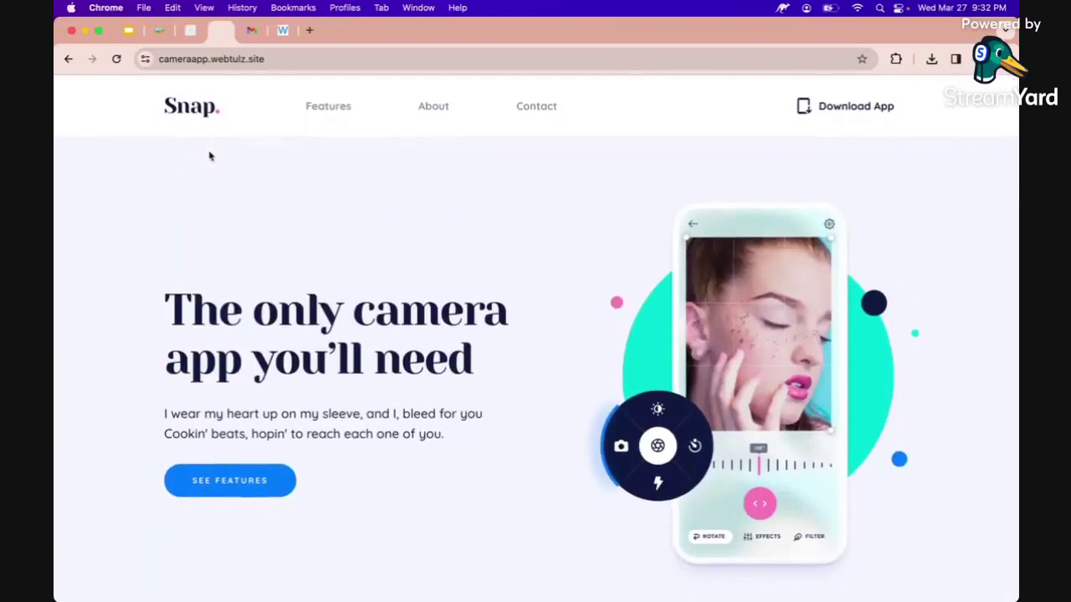
scroll(211, 158, up, 1)
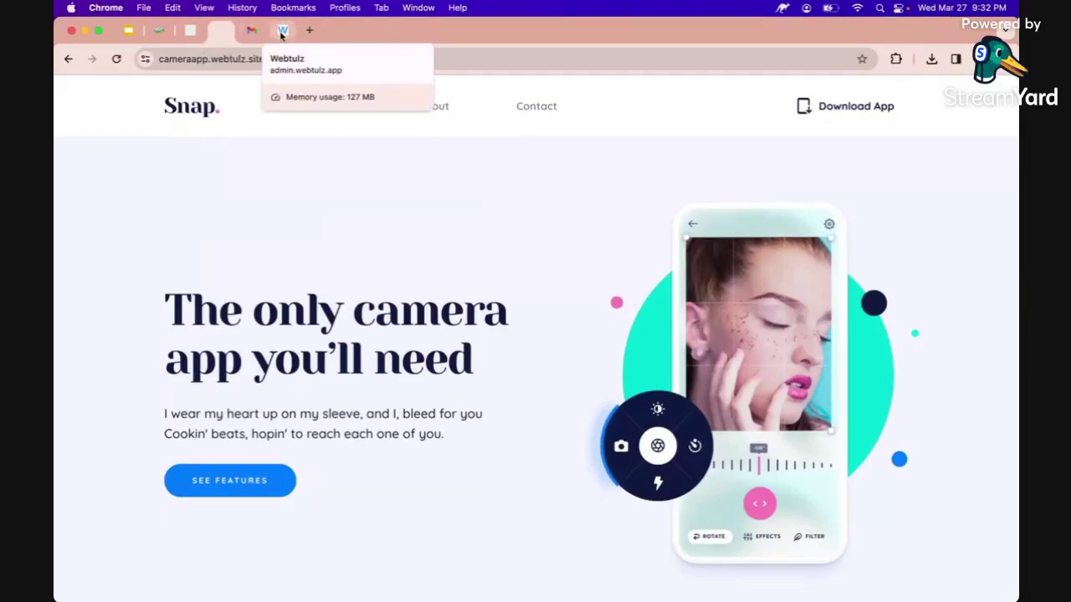
click(282, 31)
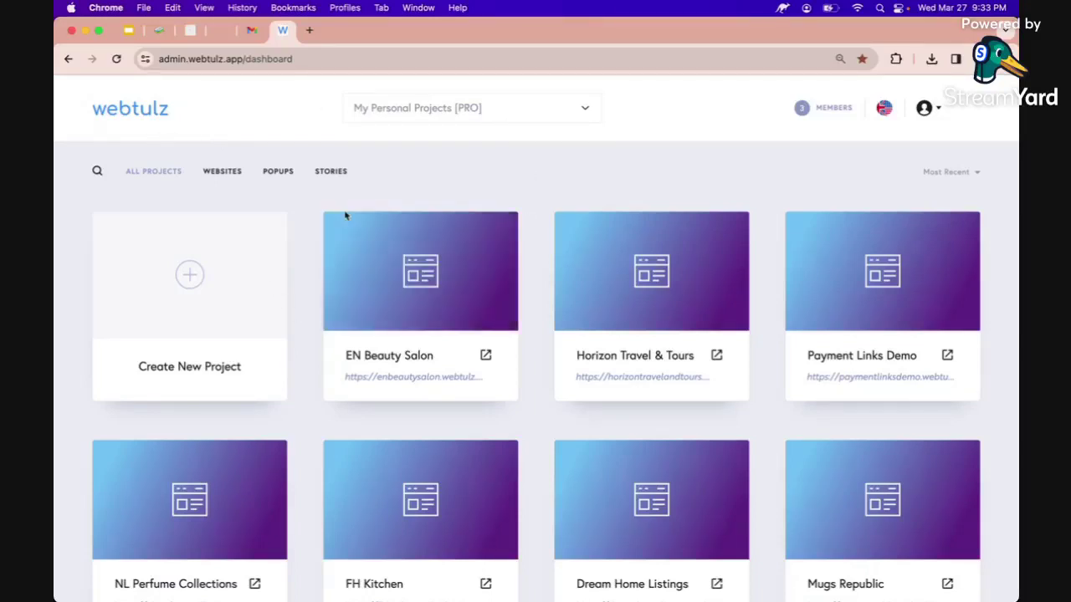
Switch the workspace to My Personal Projects [PRO] and open the account menu.
click(390, 117)
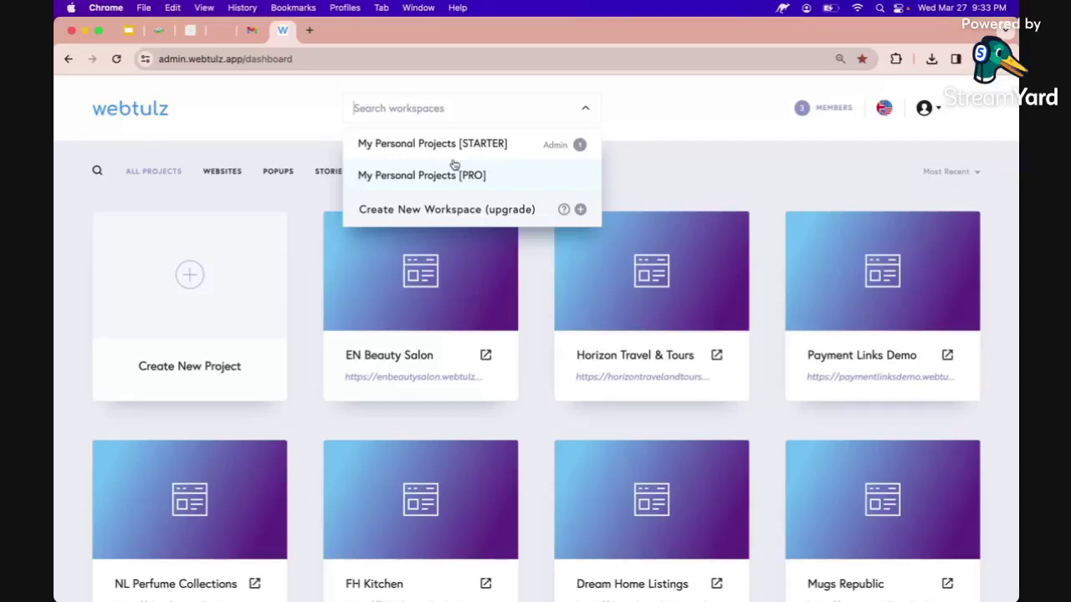
mouse_move(466, 161)
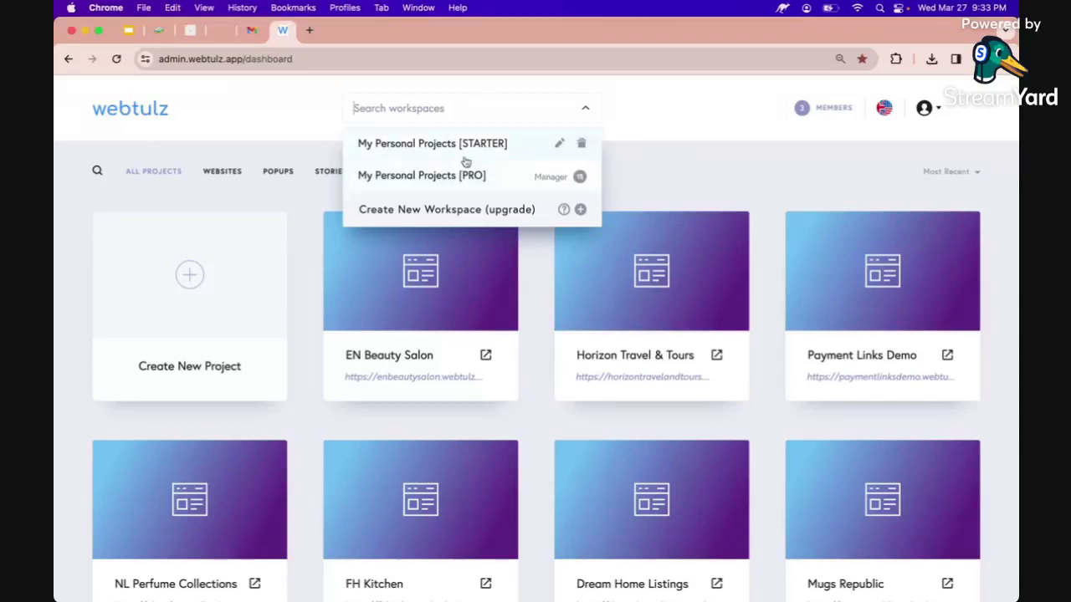
click(716, 133)
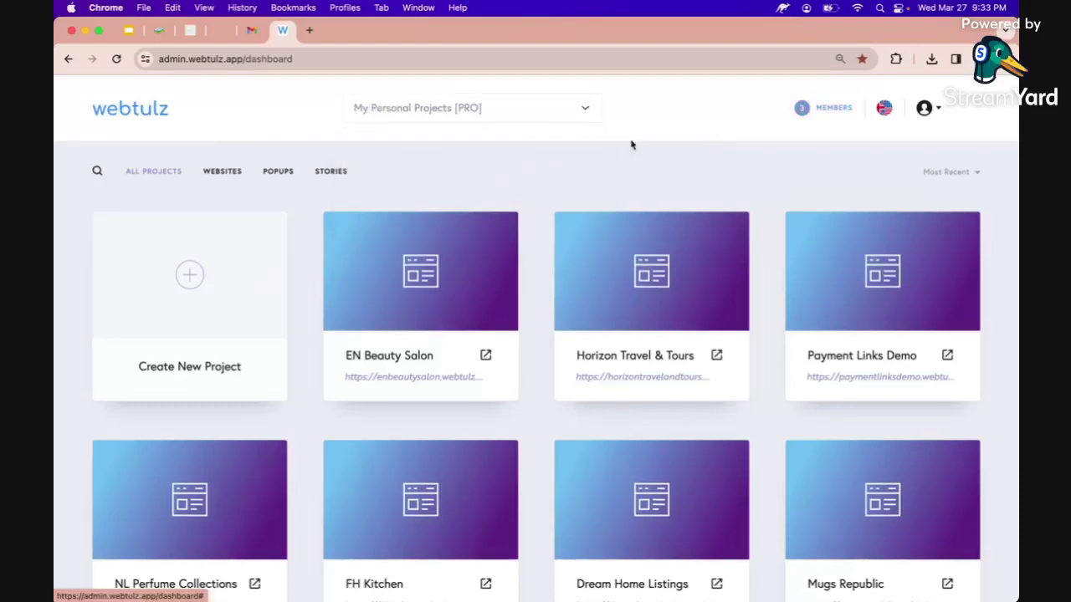
click(925, 108)
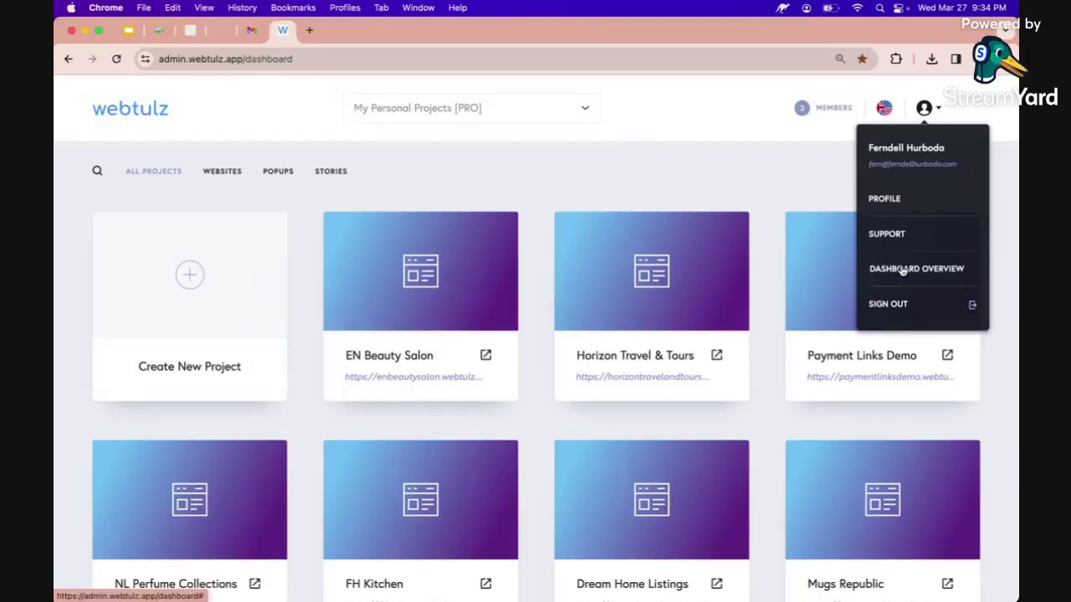
click(902, 269)
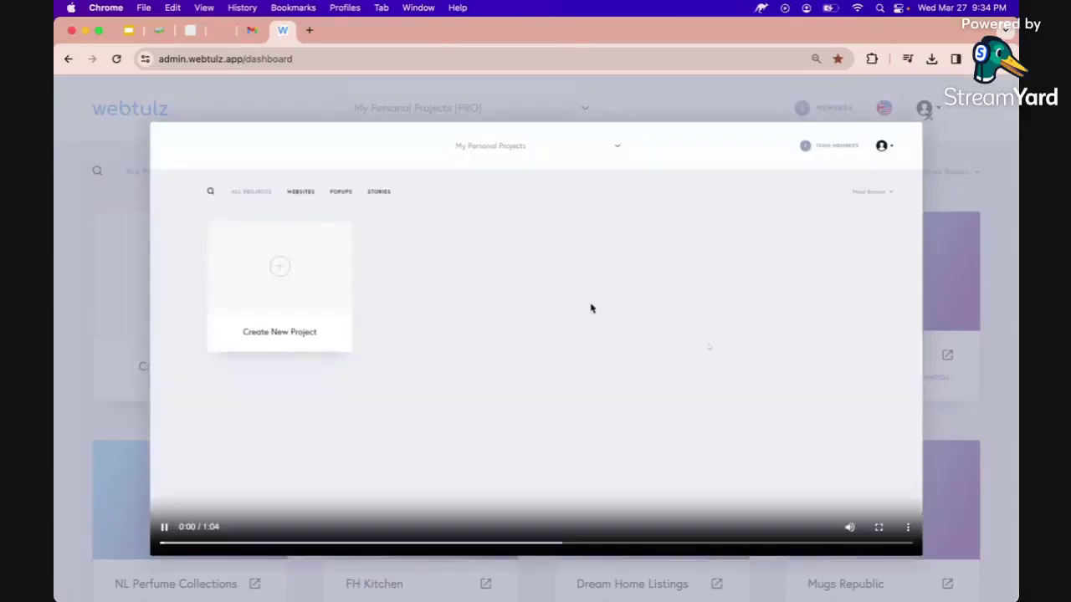
click(563, 302)
click(950, 136)
mouse_move(489, 277)
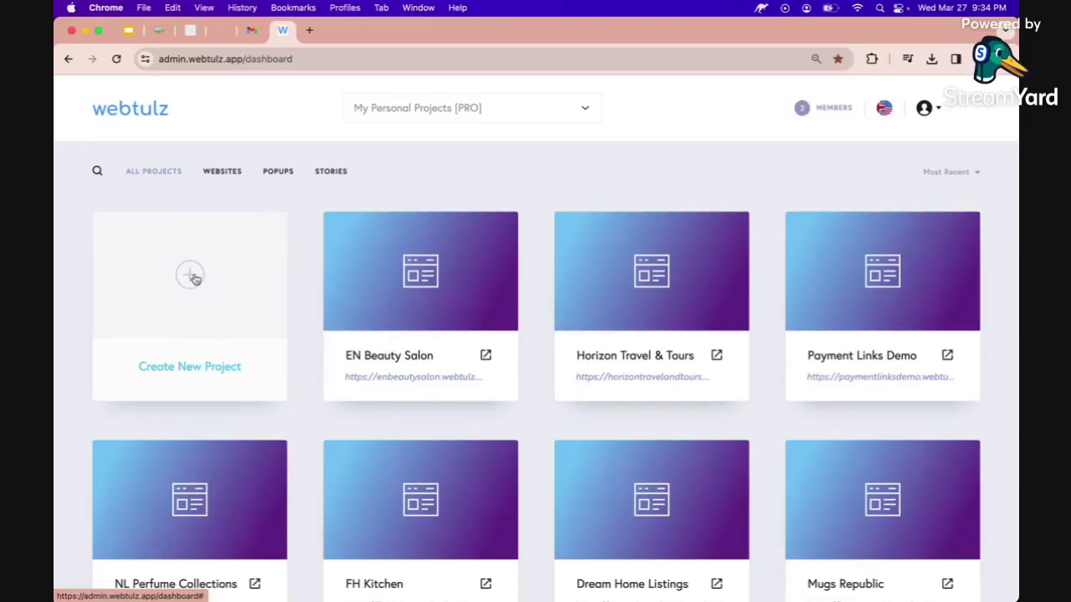
Create a Website & Landing Page project and browse templates like Start from Scratch, Workshop, Parley.
click(194, 279)
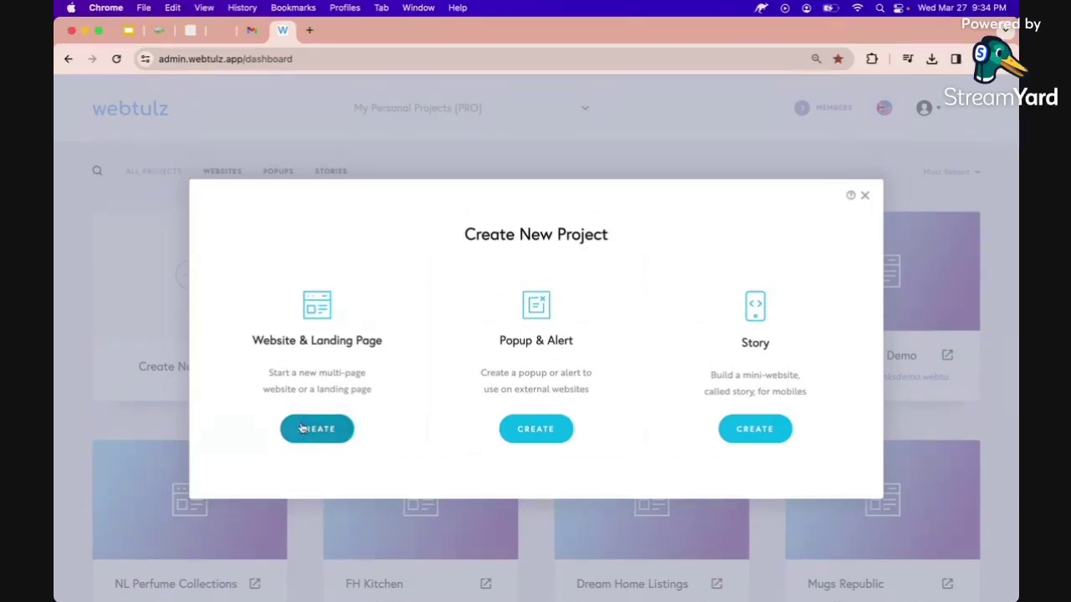
click(315, 437)
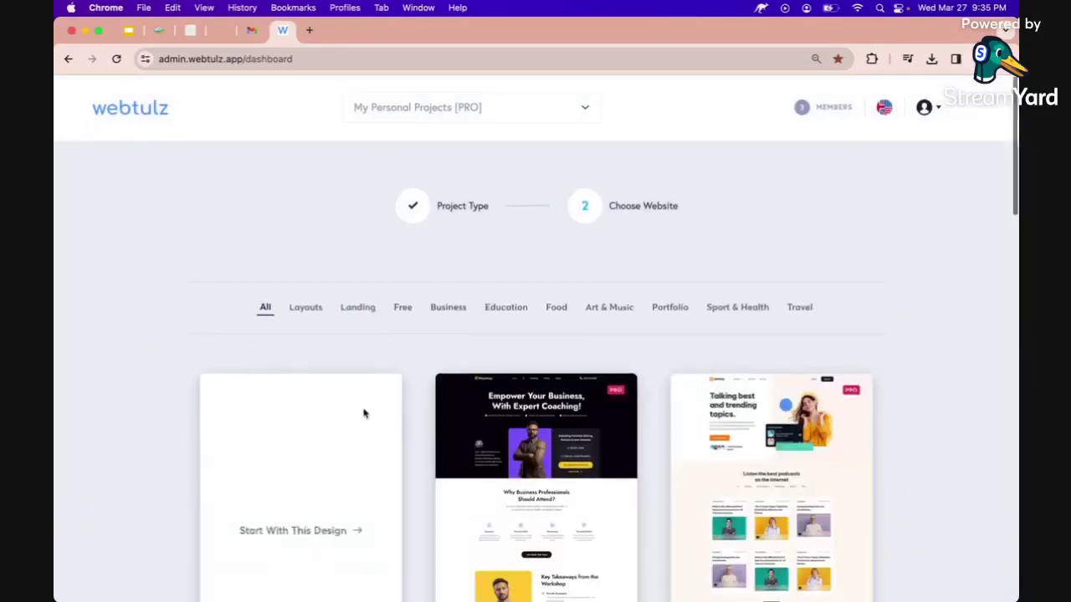
scroll(363, 413, down, 2)
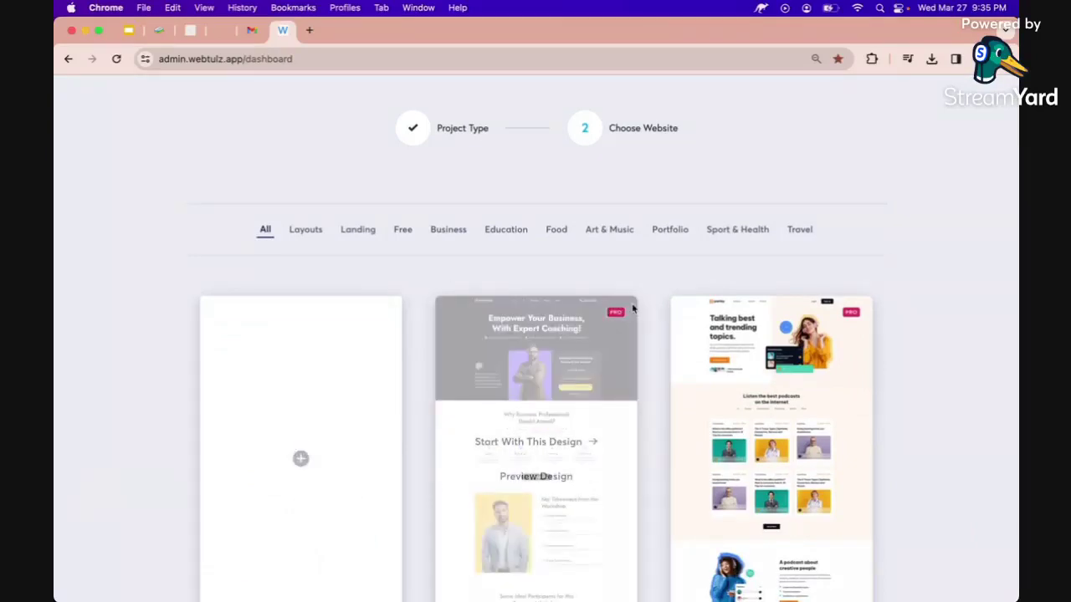
scroll(298, 383, down, 1)
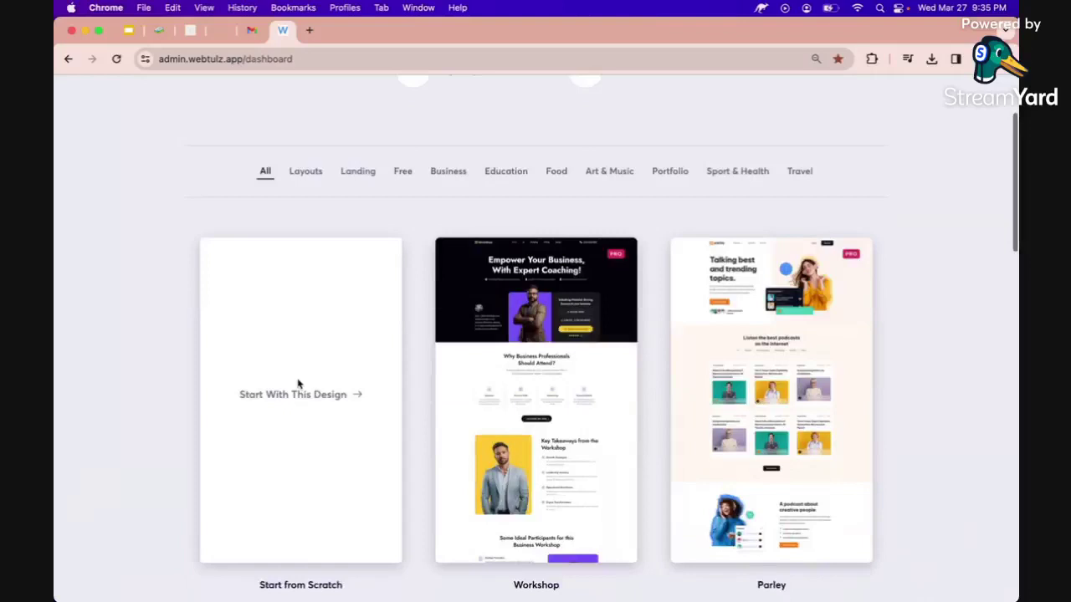
scroll(298, 383, down, 1)
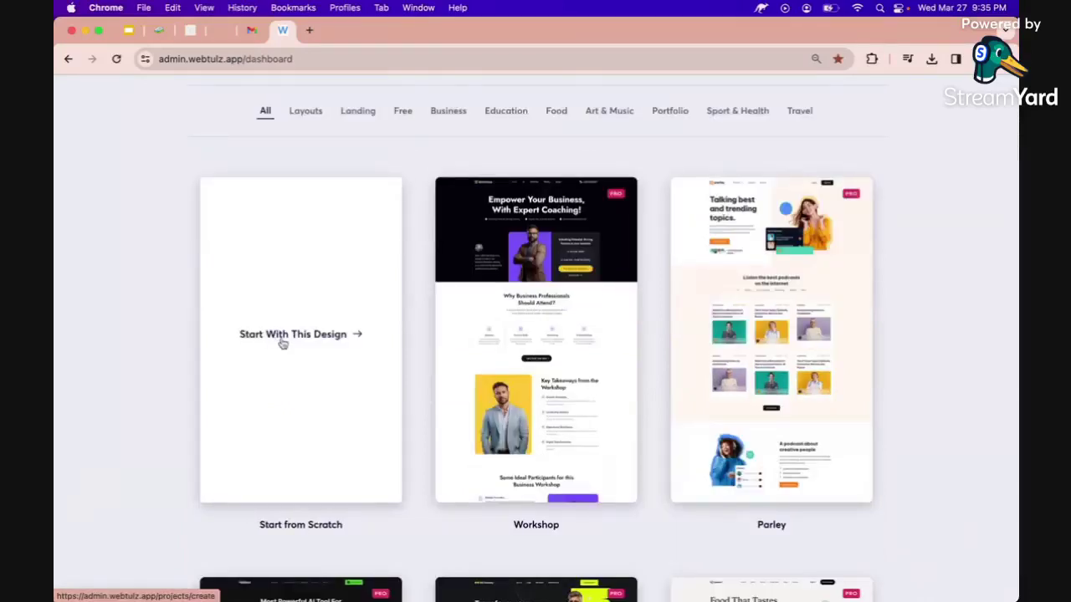
Start a blank site from Start from Scratch and show its Pages list with only Home.
click(285, 335)
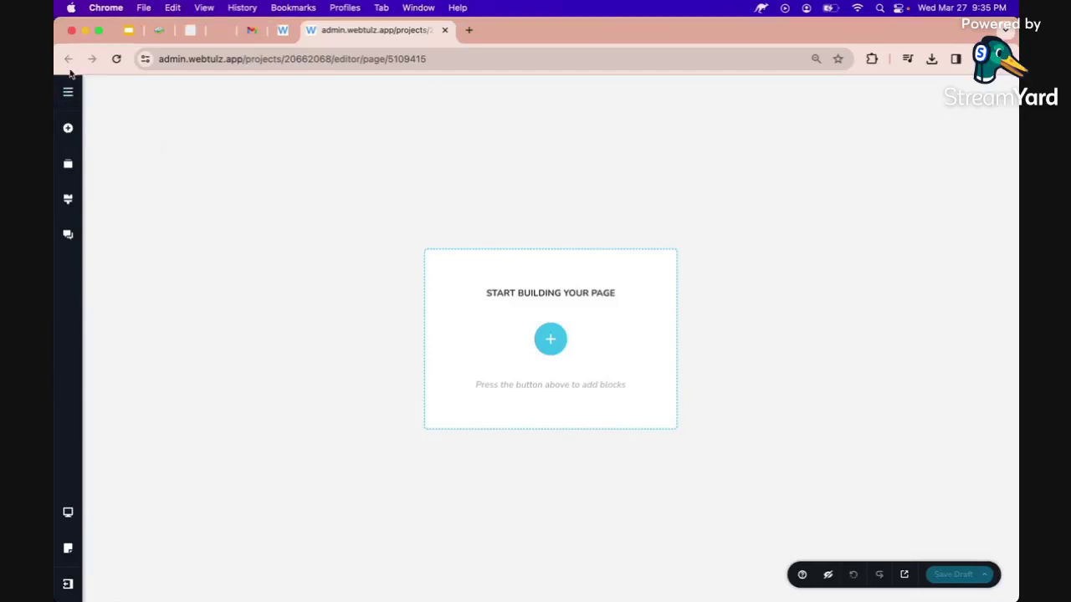
click(71, 96)
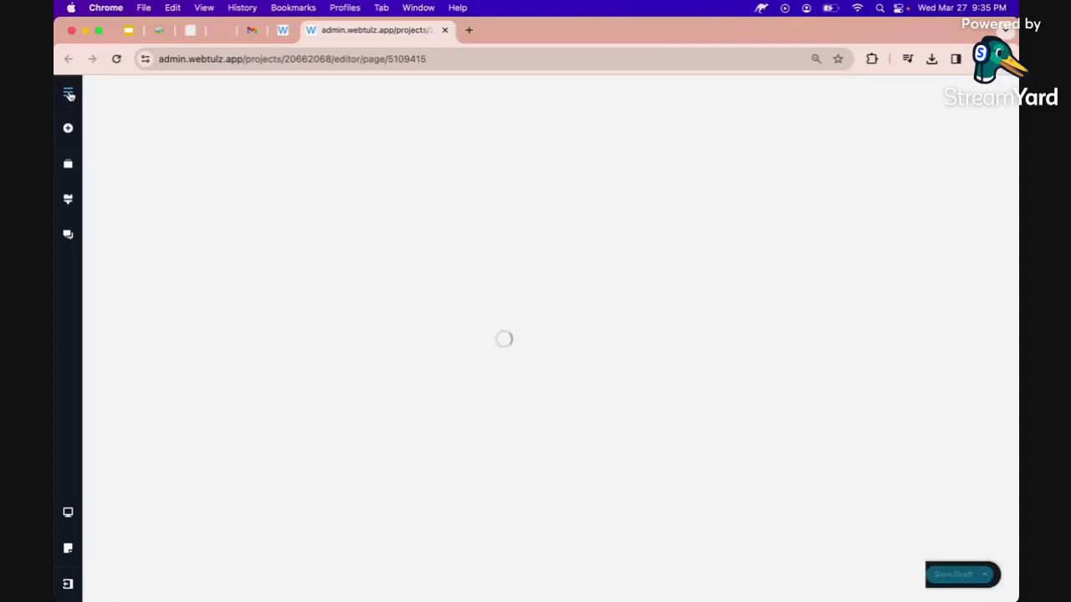
click(69, 94)
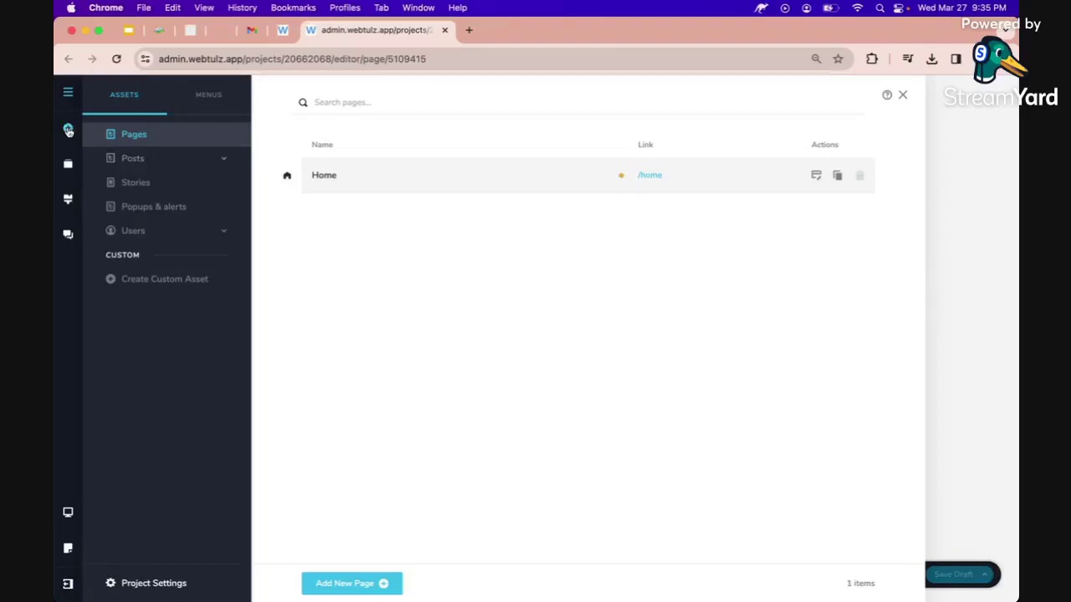
Browse the Add Elements panel to see which elements can be added.
click(69, 129)
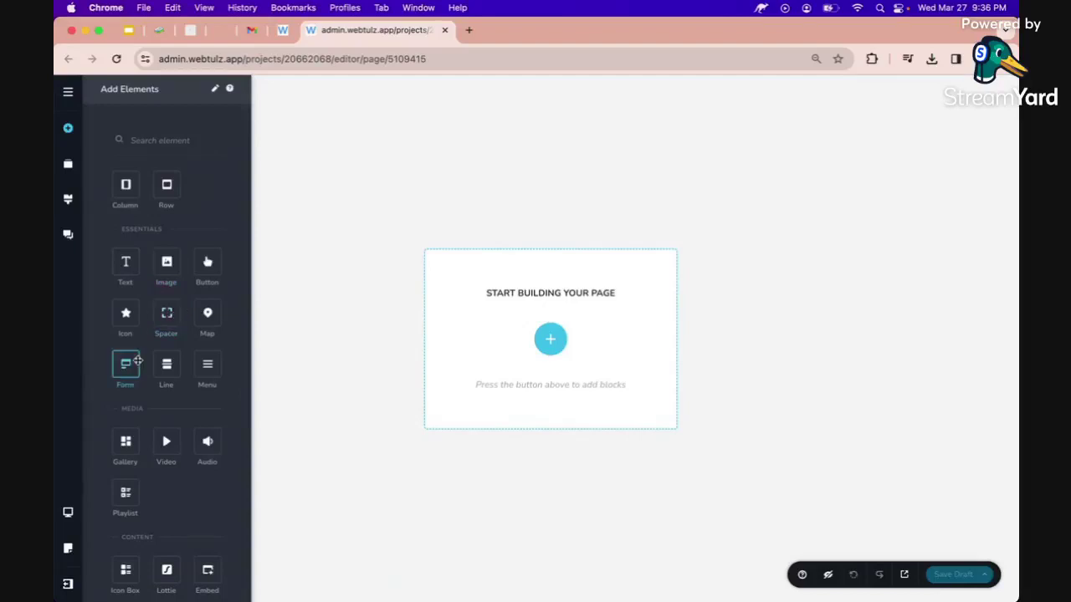
scroll(153, 496, down, 3)
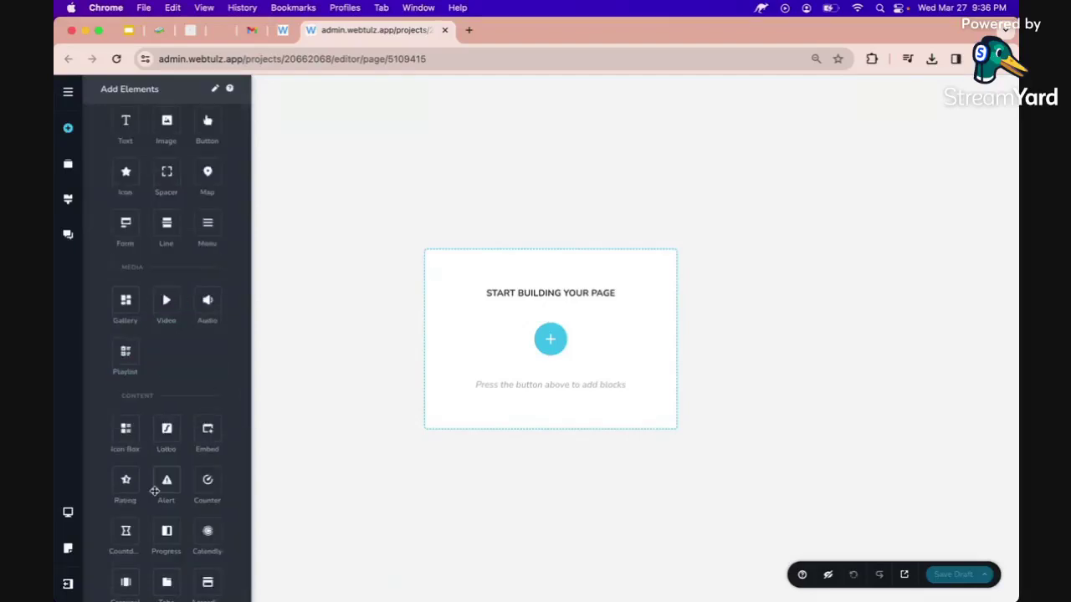
scroll(154, 491, down, 5)
scroll(154, 492, down, 1)
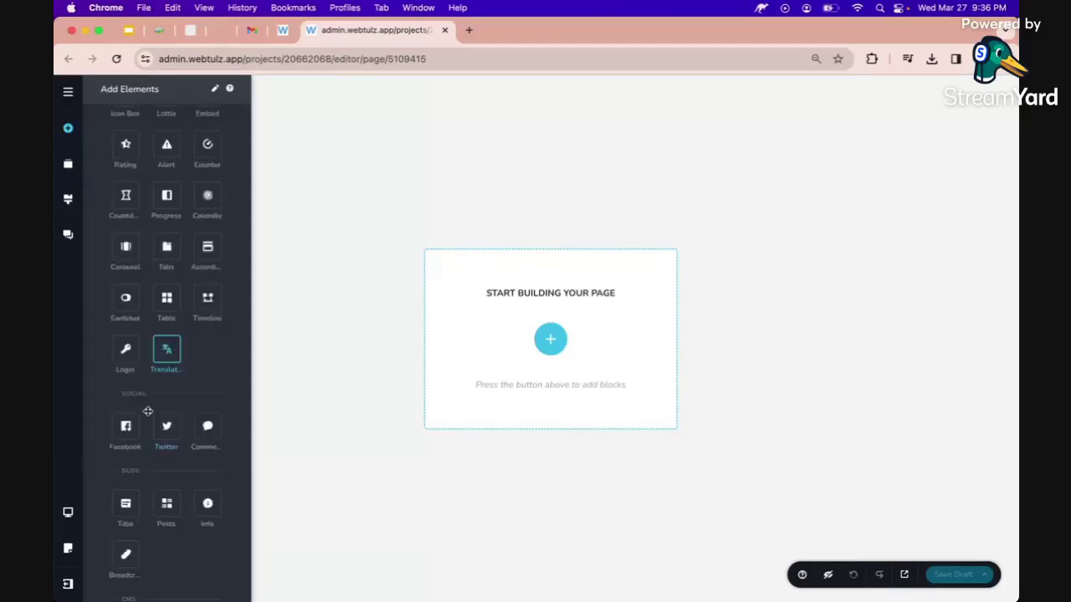
scroll(148, 411, down, 2)
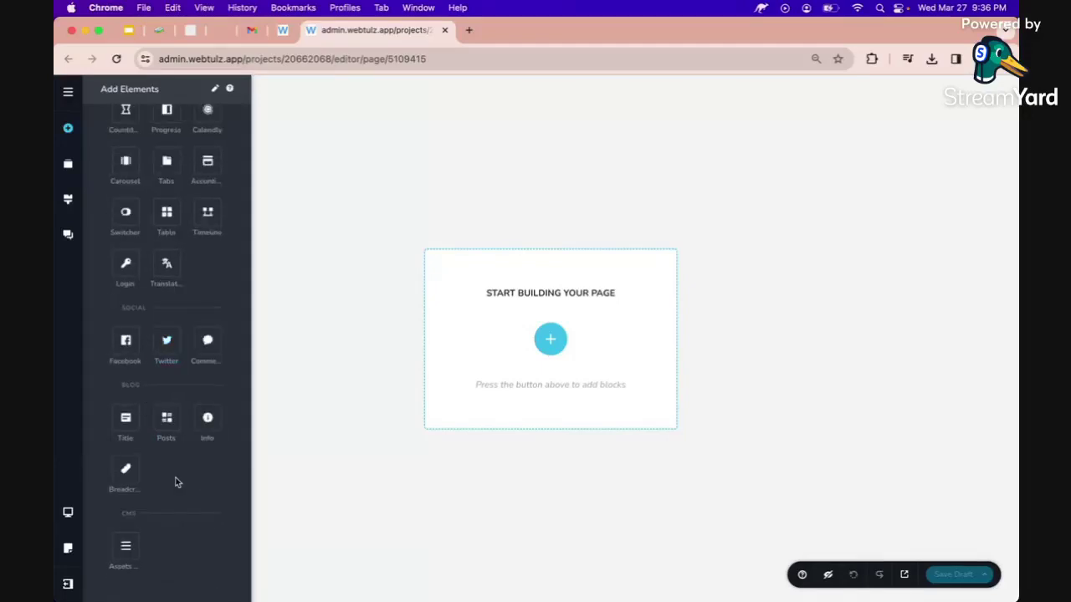
scroll(177, 479, up, 4)
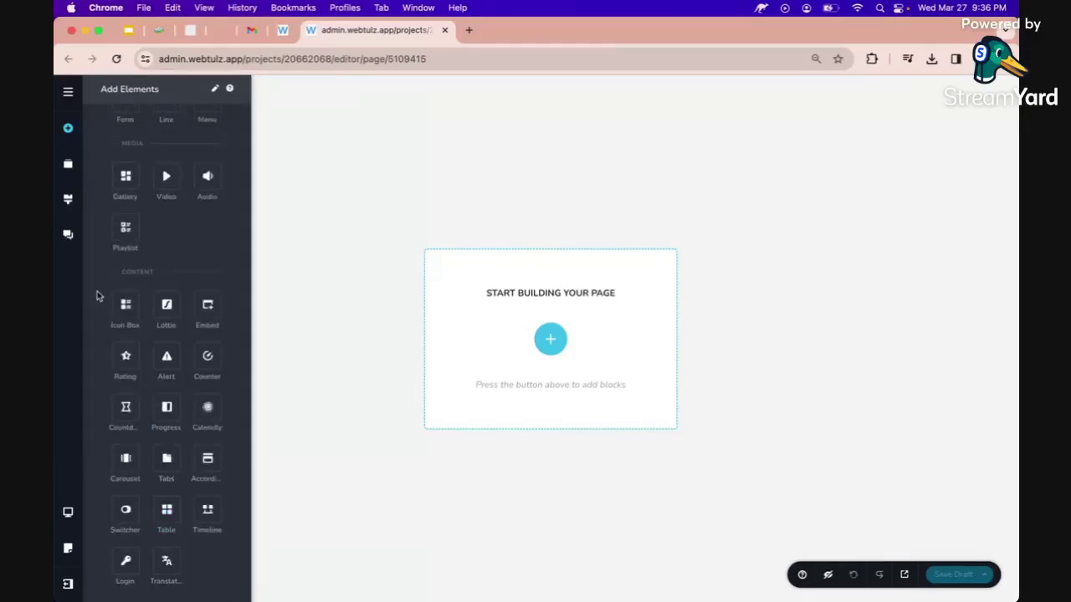
scroll(97, 295, up, 1)
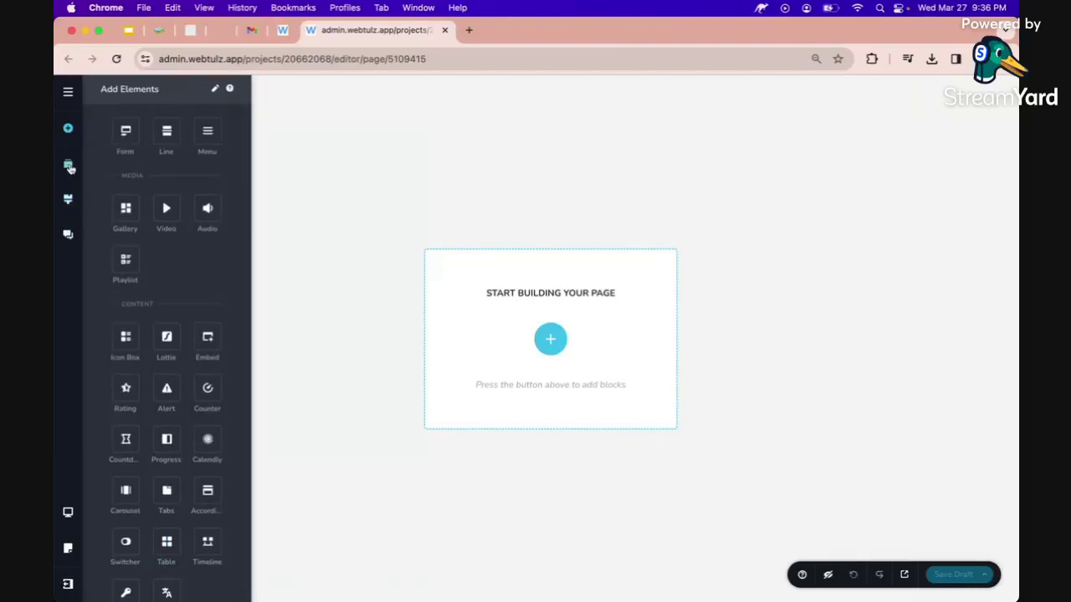
Look at Reorder Blocks and the global Styling options, then show the device preview choices.
click(69, 168)
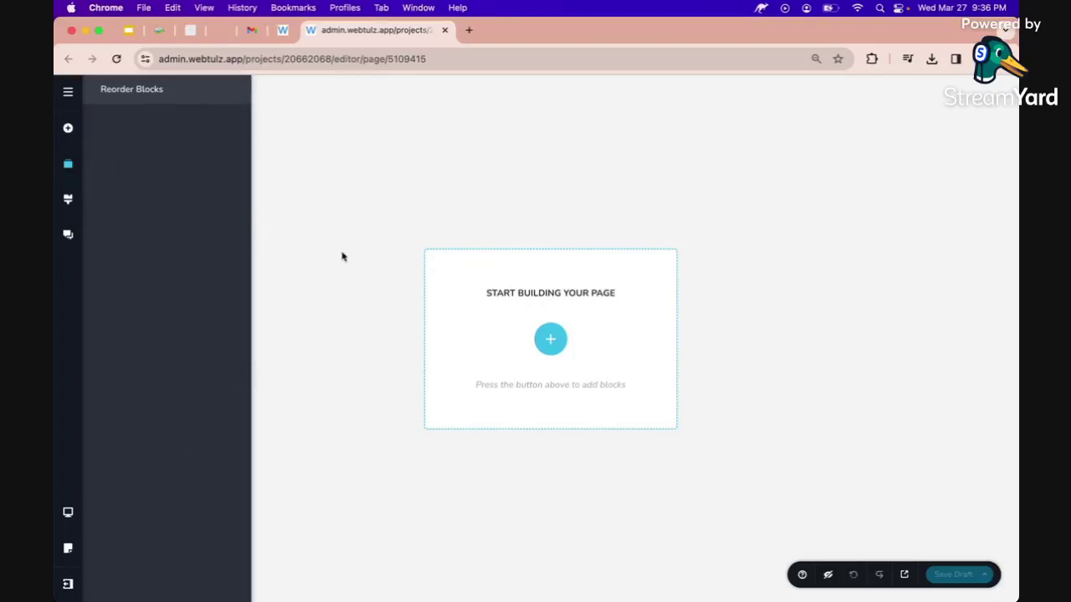
click(69, 203)
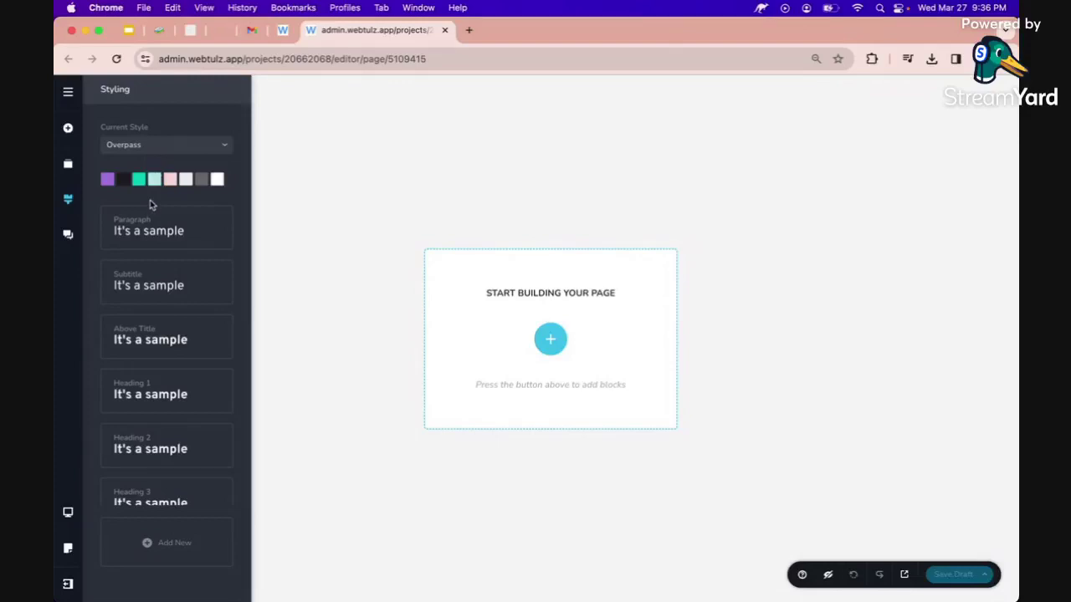
click(68, 513)
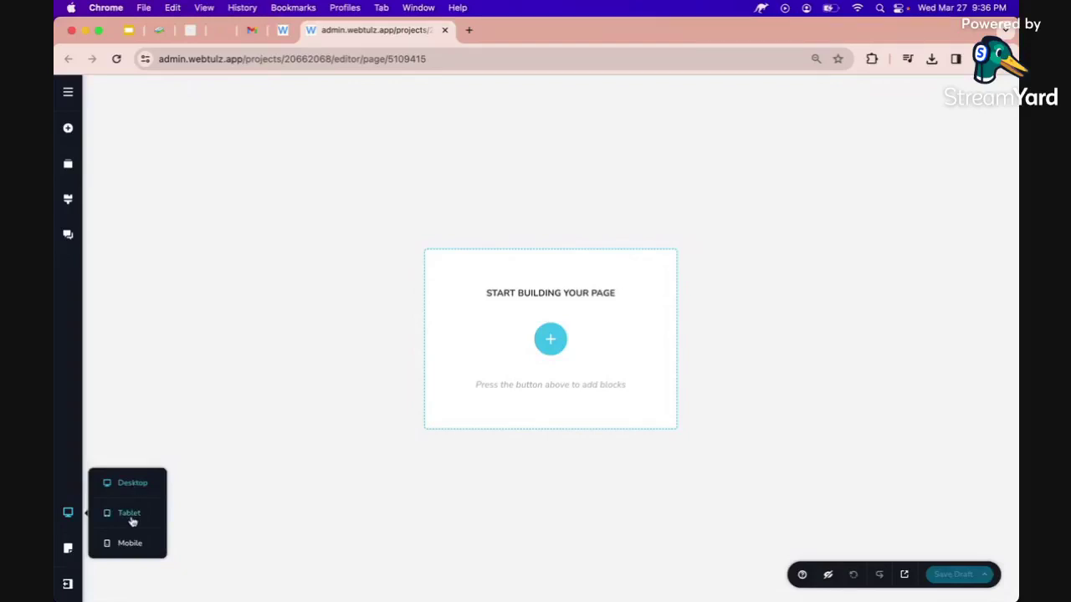
click(68, 549)
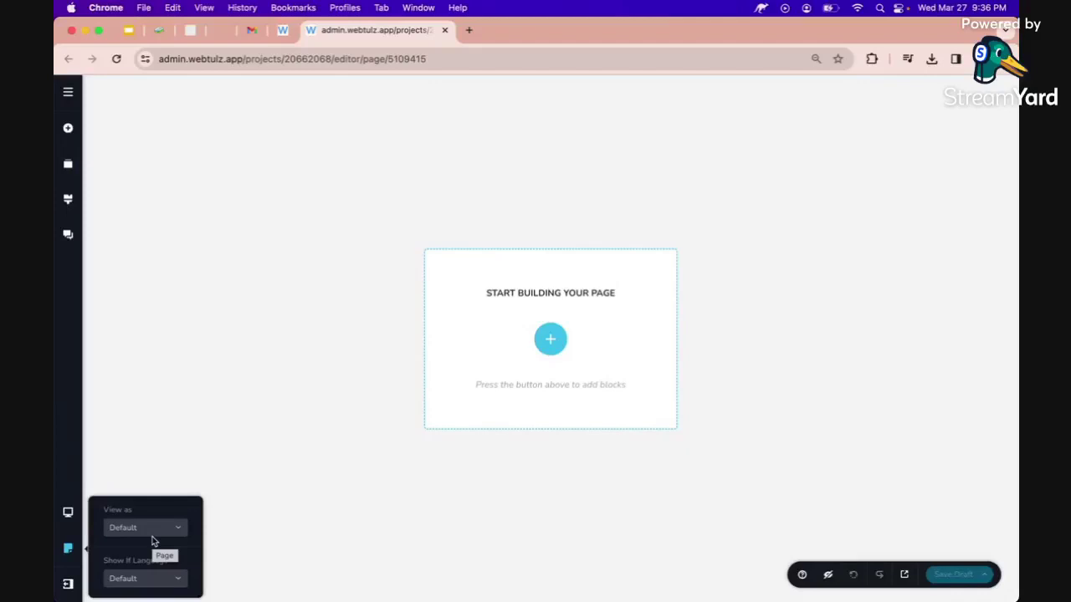
click(67, 584)
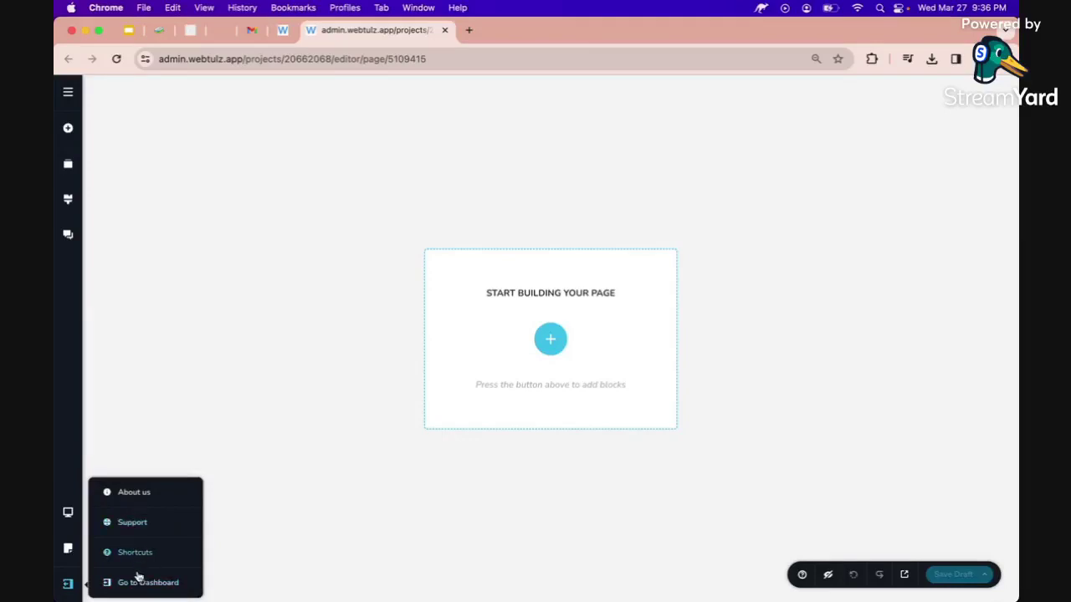
click(471, 530)
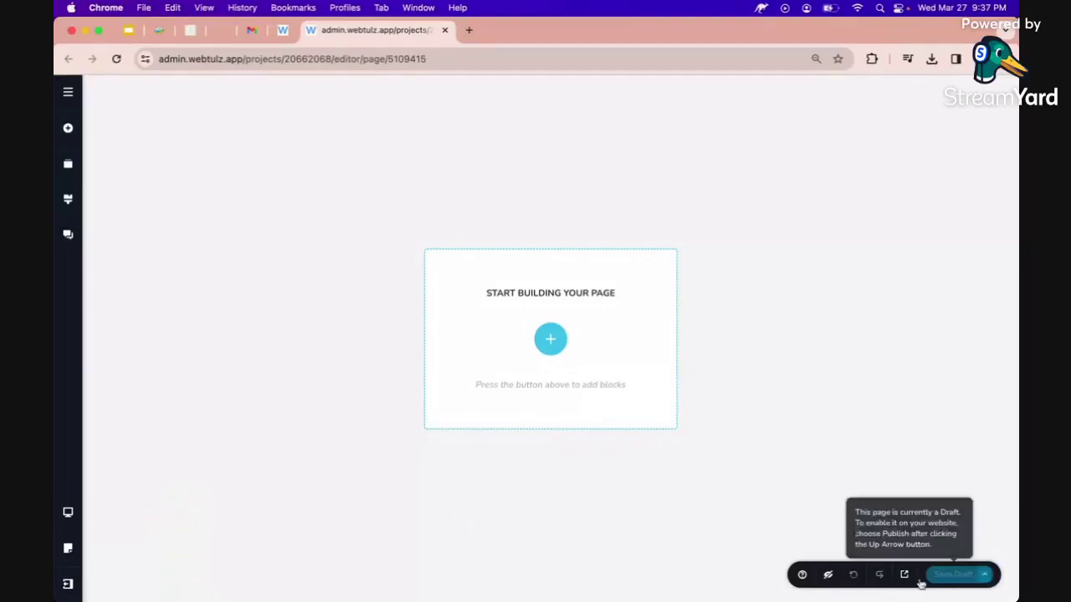
Check the Help tutorials and the Save Draft publish options, closing both.
click(801, 575)
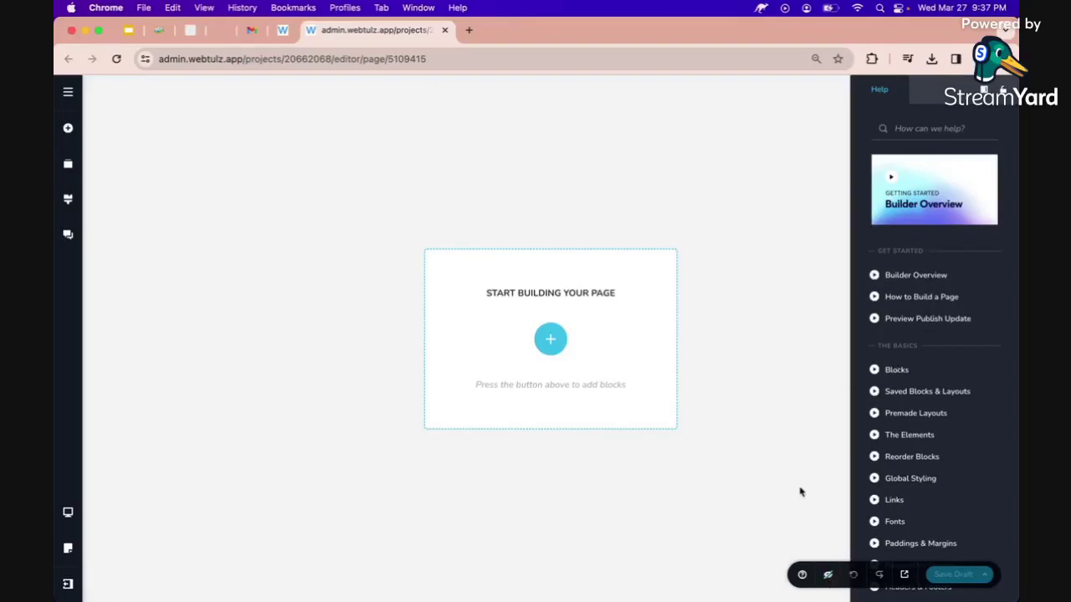
click(828, 576)
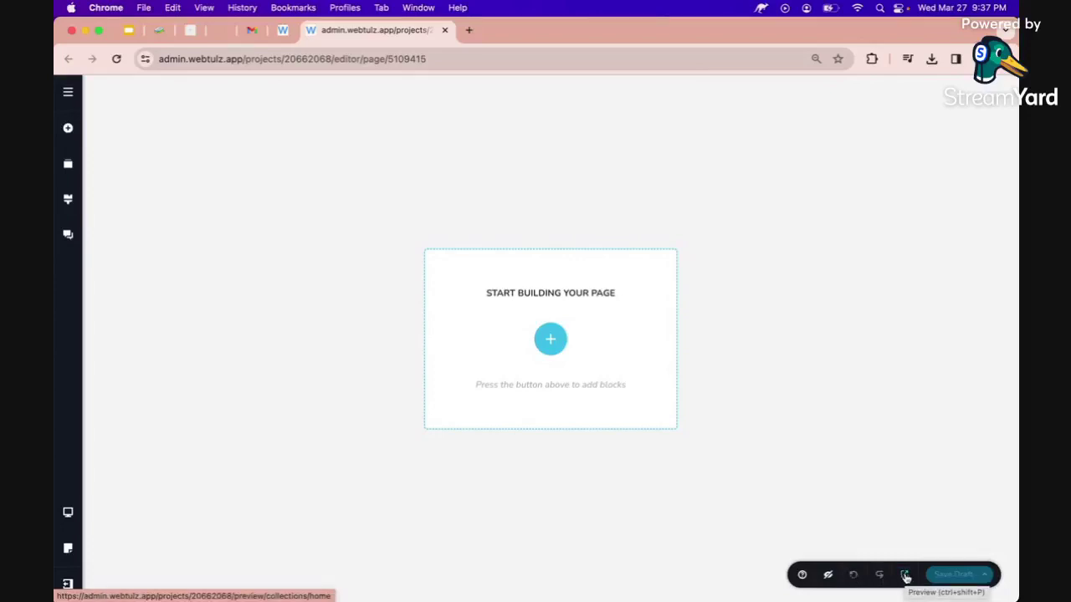
click(991, 574)
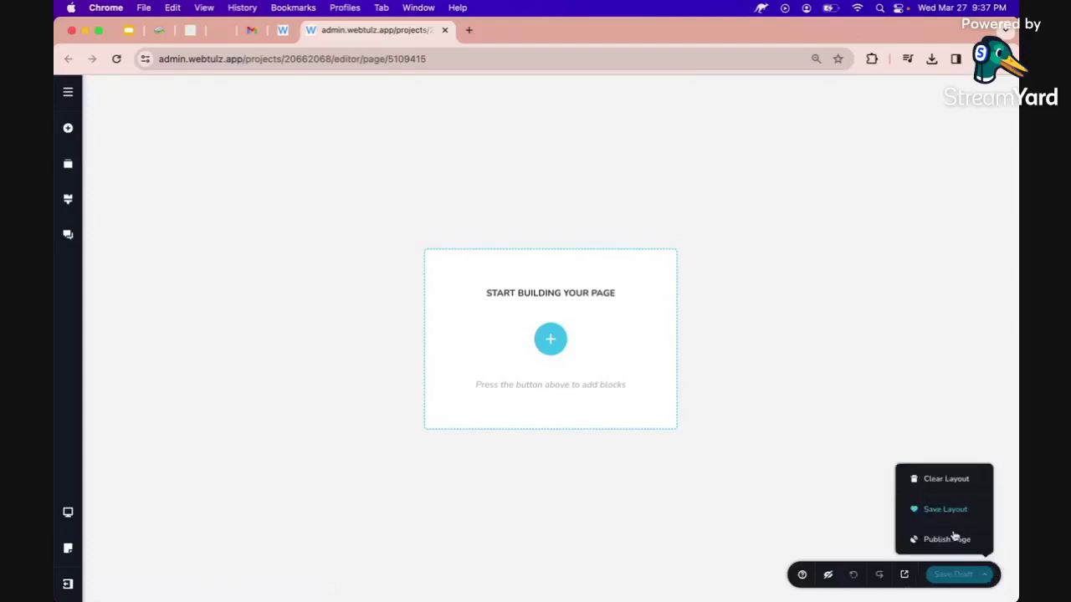
click(804, 450)
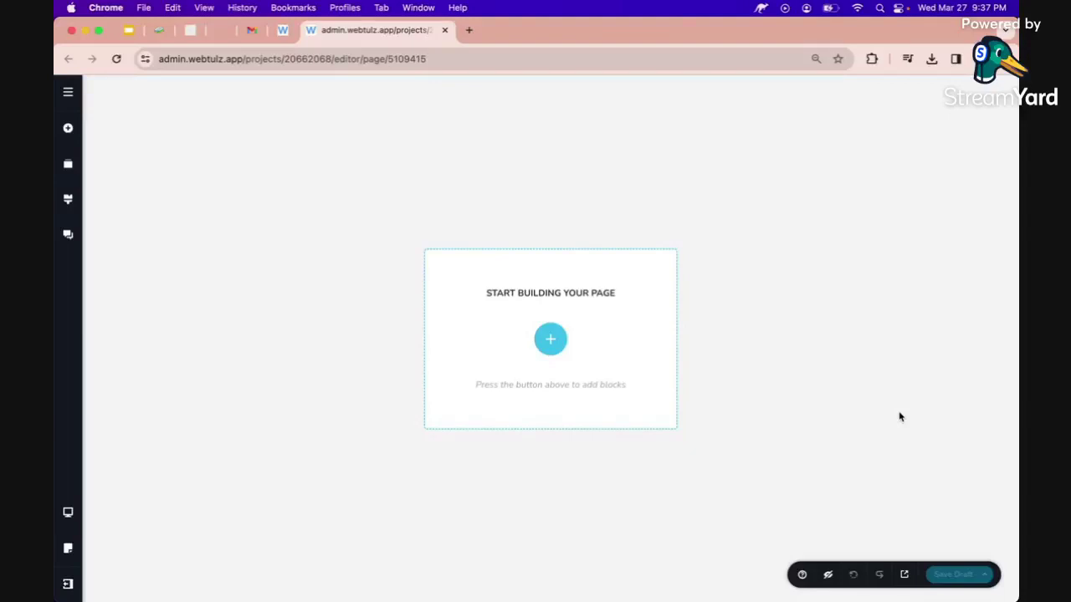
Glance at the live camera app site, then open the block library on the empty page.
click(216, 31)
click(328, 38)
click(551, 339)
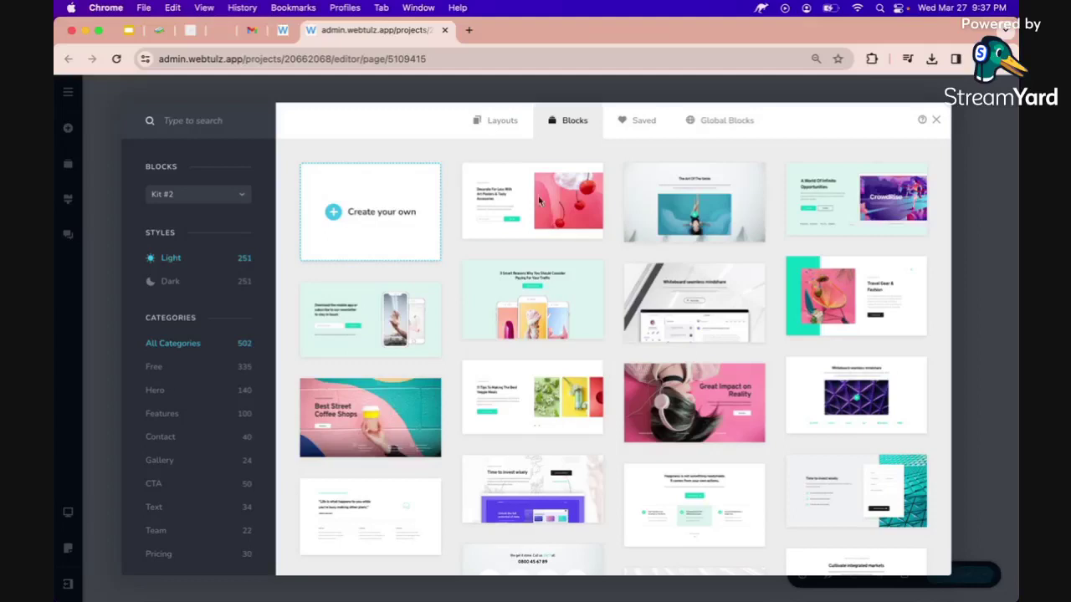
Preview the Gym Trainer set's Martial Arts, Massage Therapist and Yoga Instructor pages, then return to all layouts.
click(506, 130)
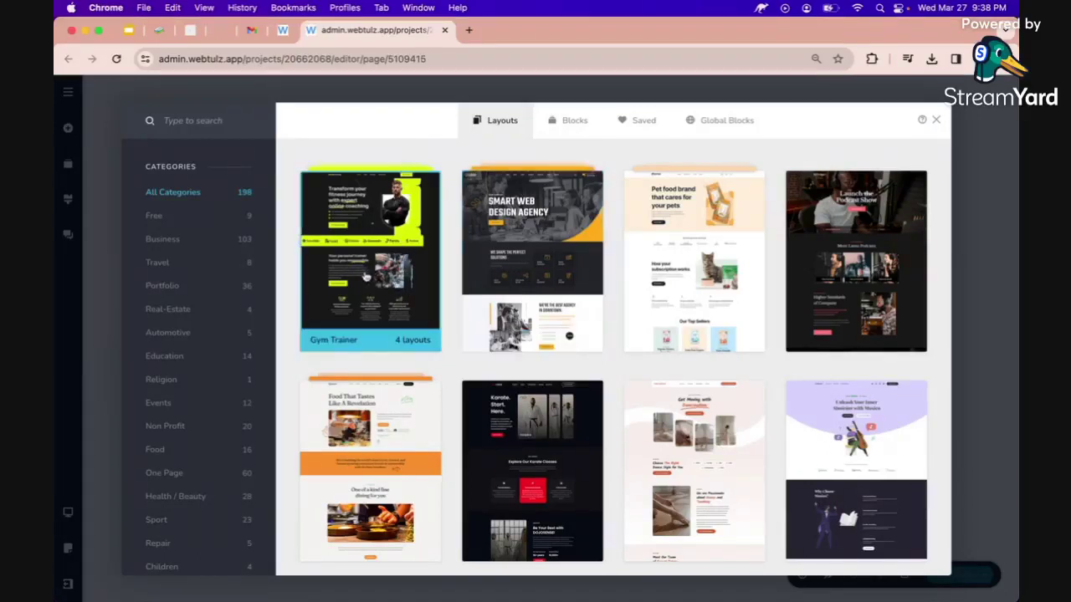
click(363, 276)
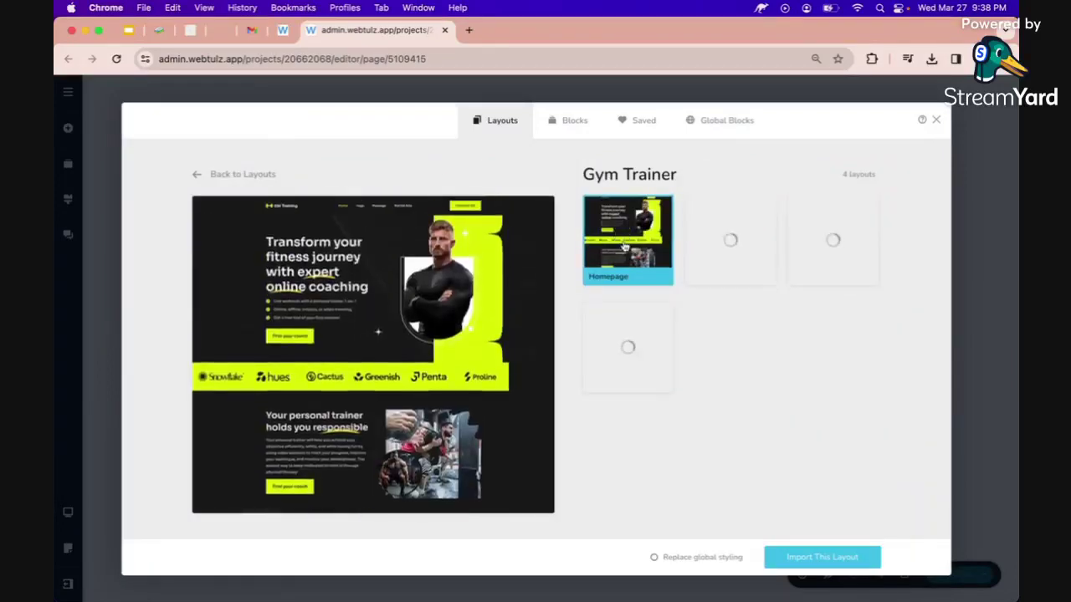
click(729, 230)
click(835, 241)
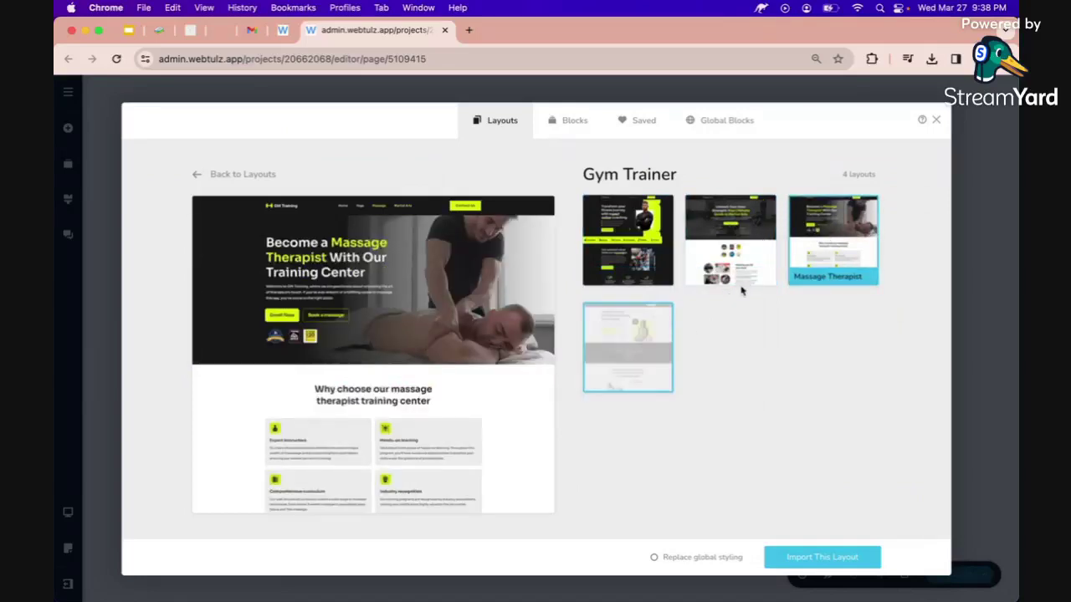
click(628, 345)
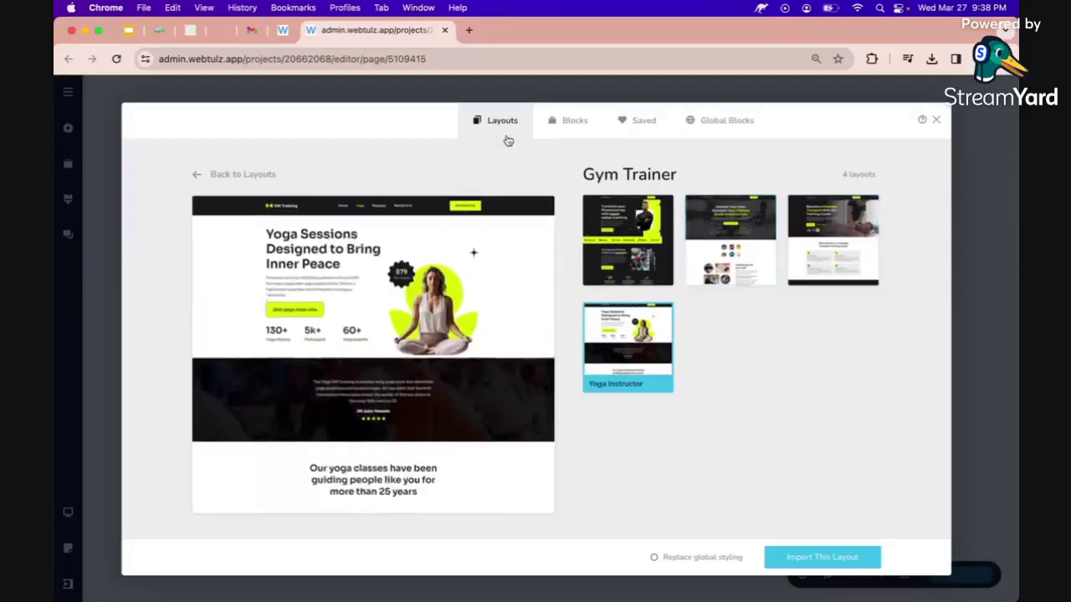
click(261, 174)
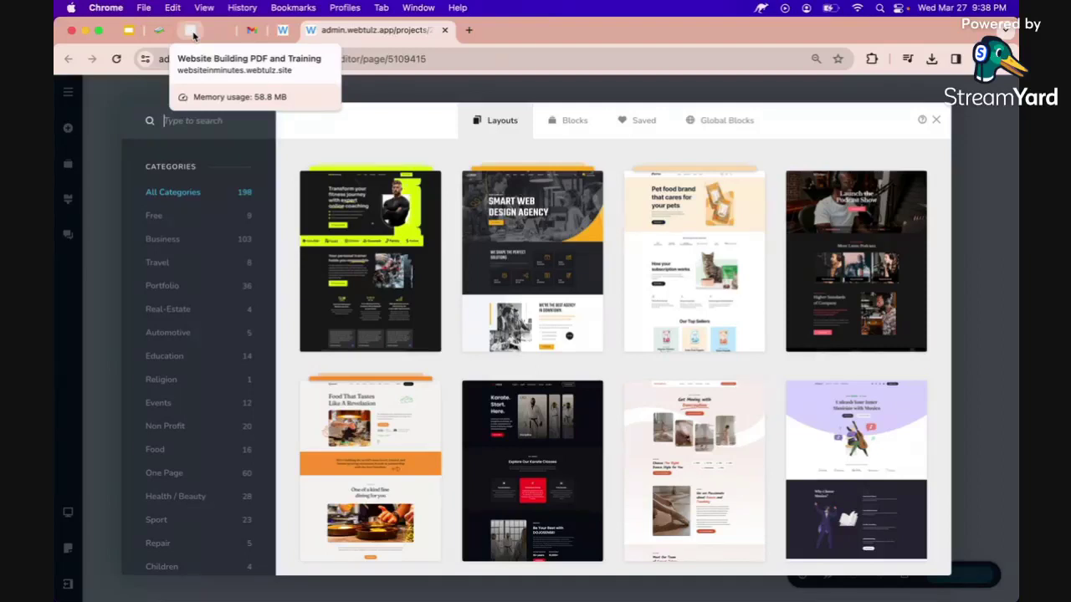
Search the layouts for 'snap', filter to One Page, then clear the search term.
click(219, 33)
click(376, 29)
text(snap)
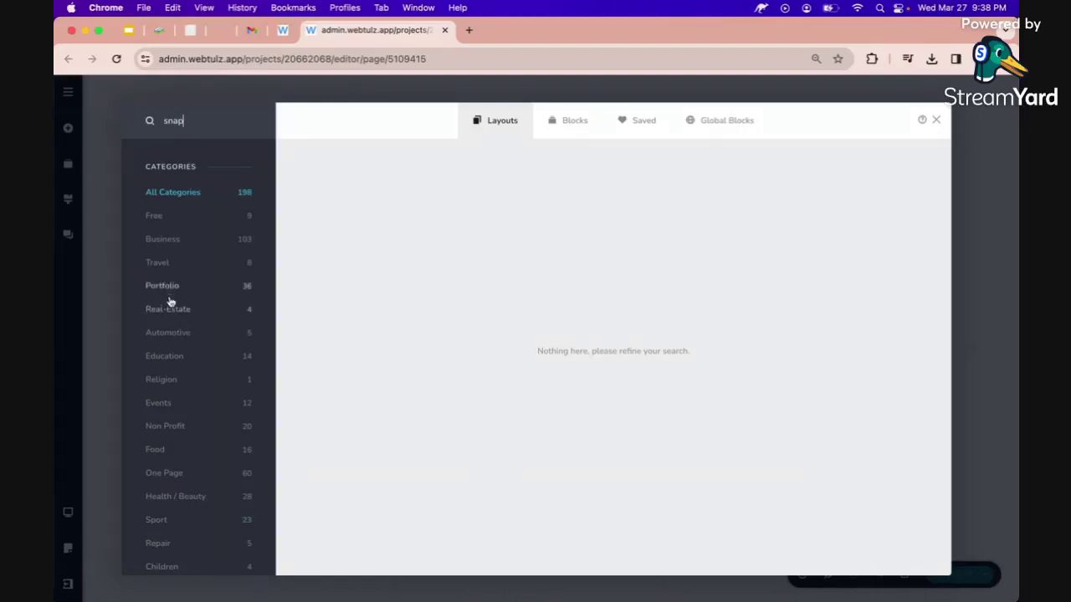
click(169, 476)
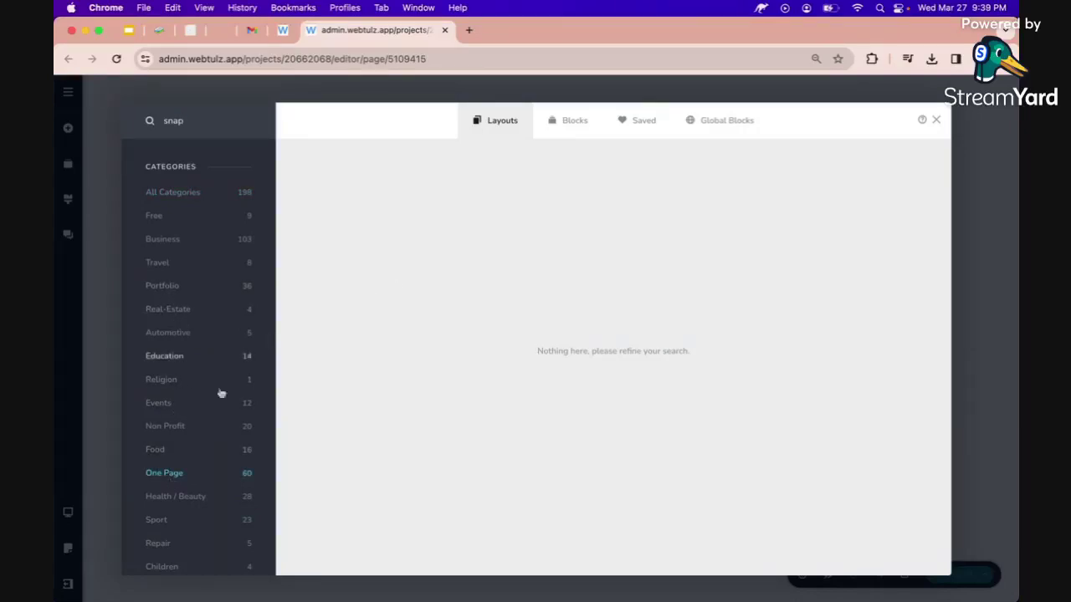
double_click(198, 120)
key(BackSpace)
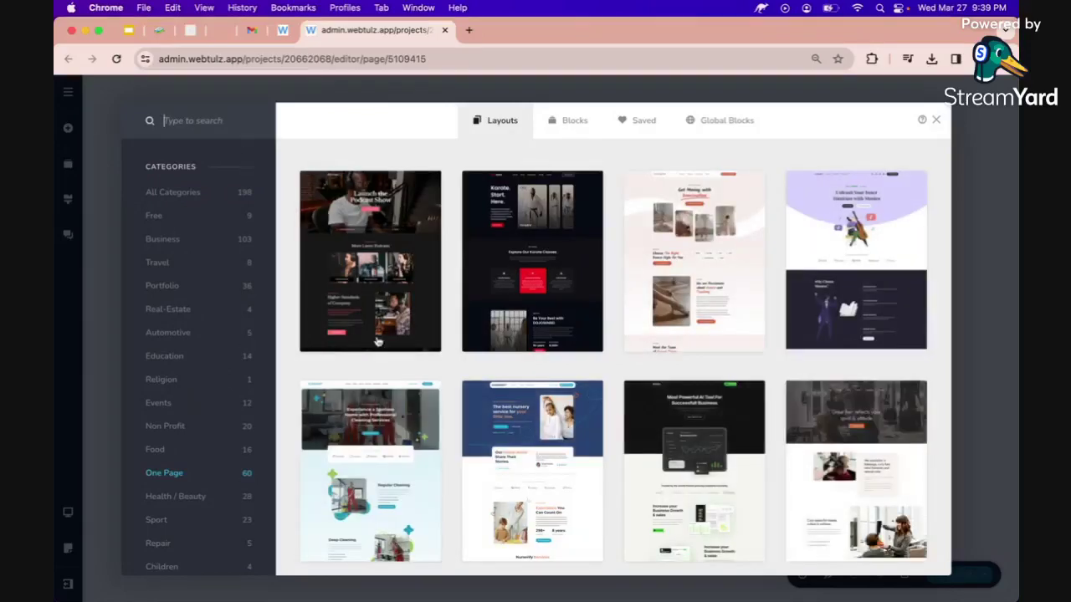
Compare the Website In Minutes and live Snap camera app reference sites against the layout list.
scroll(378, 341, down, 5)
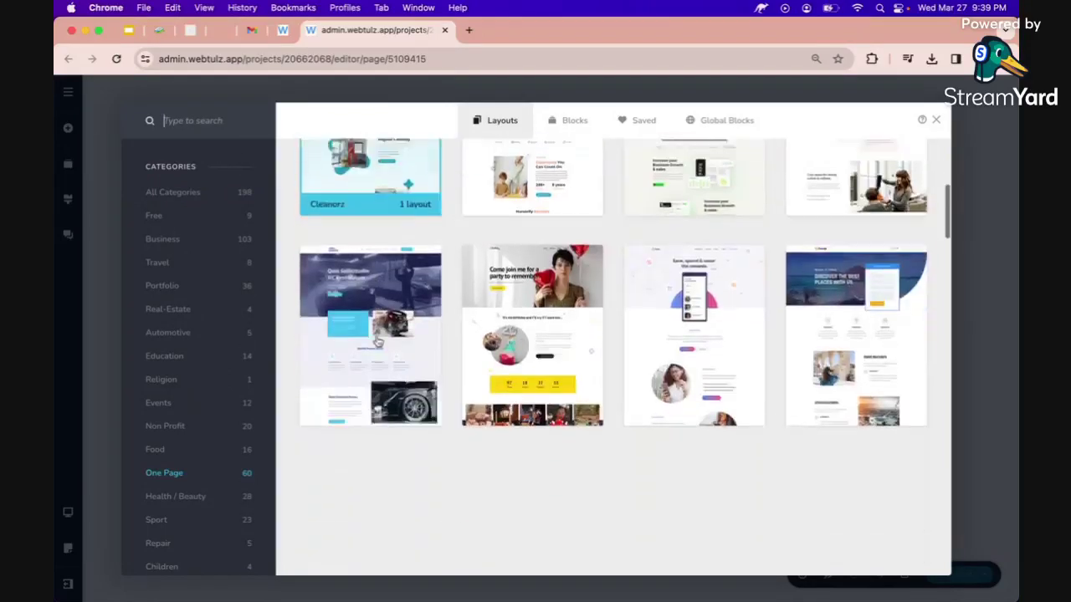
scroll(378, 341, down, 3)
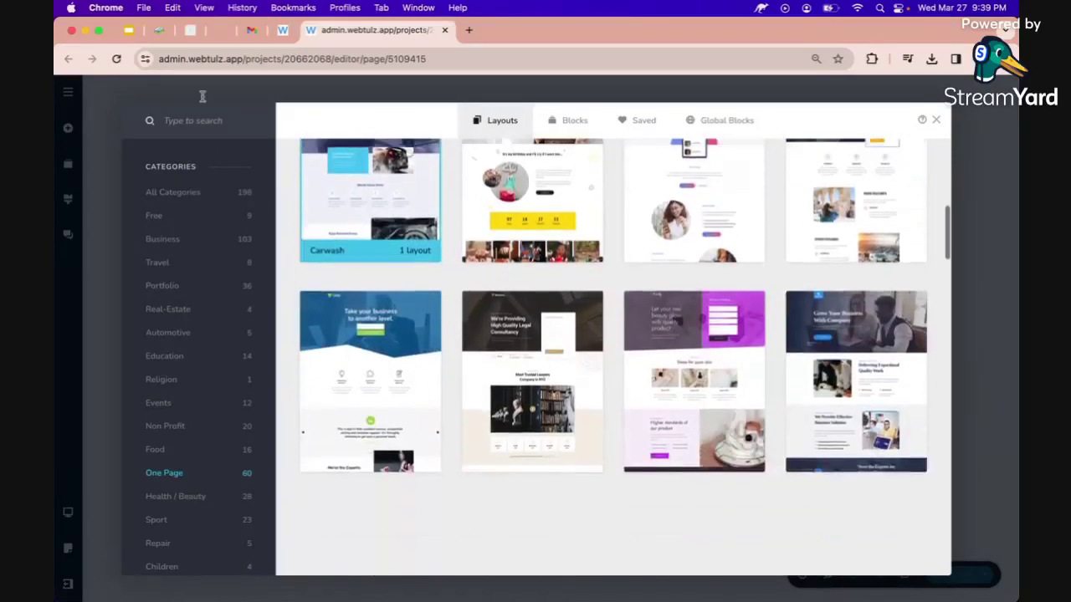
click(192, 38)
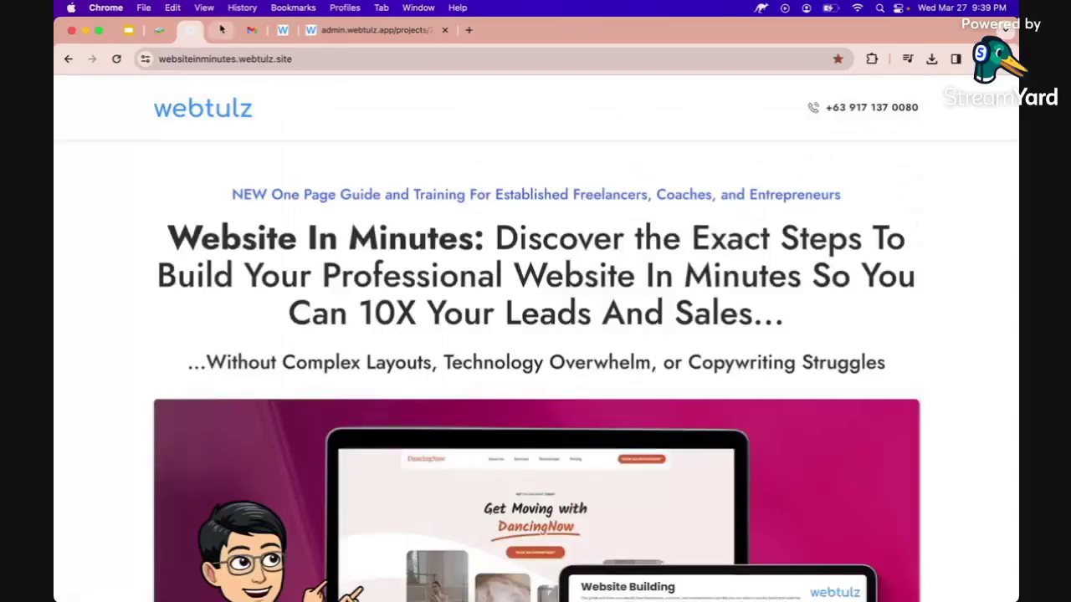
click(221, 29)
click(377, 29)
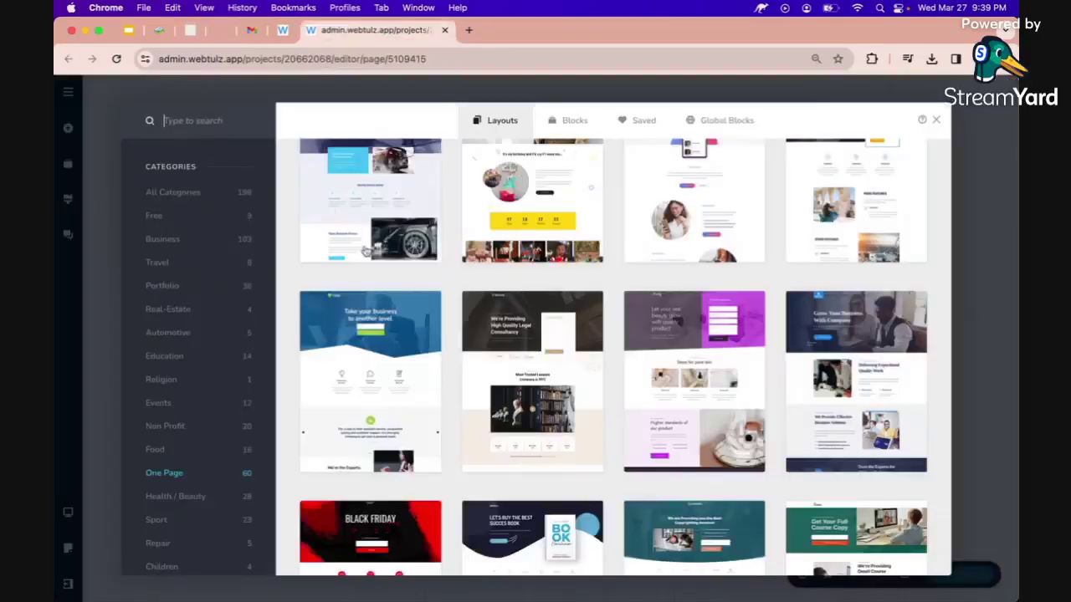
Scroll down the layout grid until the Camera App template comes into view.
scroll(366, 251, down, 5)
scroll(366, 251, down, 5)
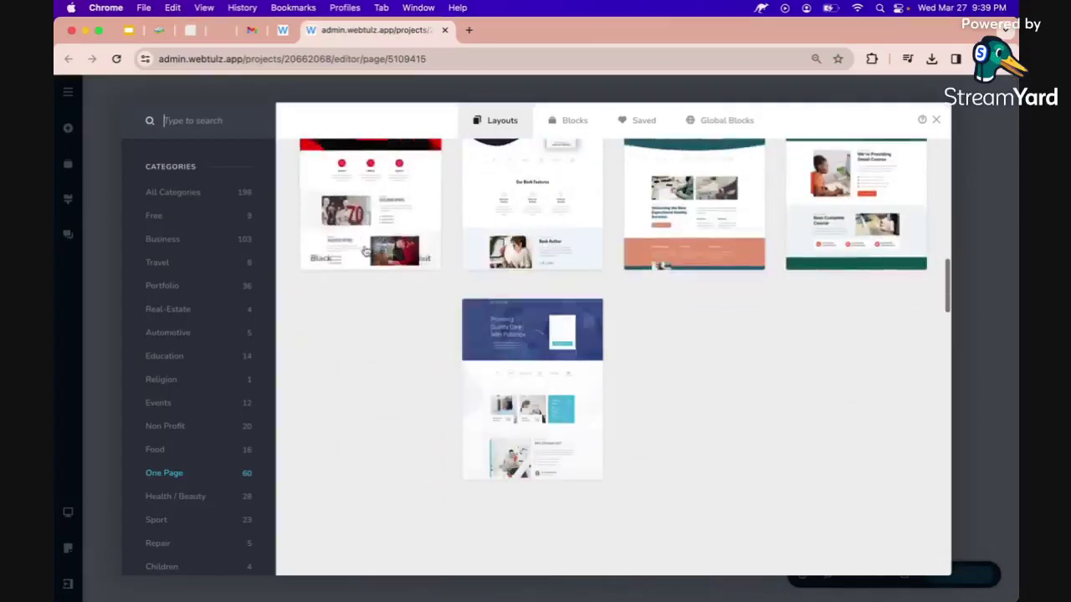
scroll(366, 251, down, 2)
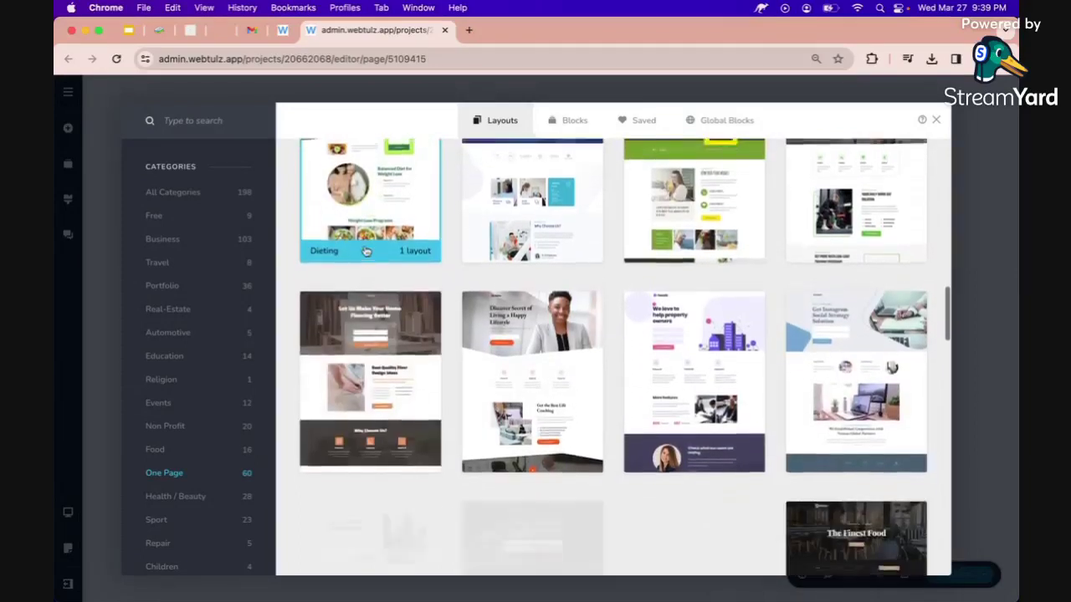
scroll(366, 251, down, 2)
scroll(366, 251, down, 5)
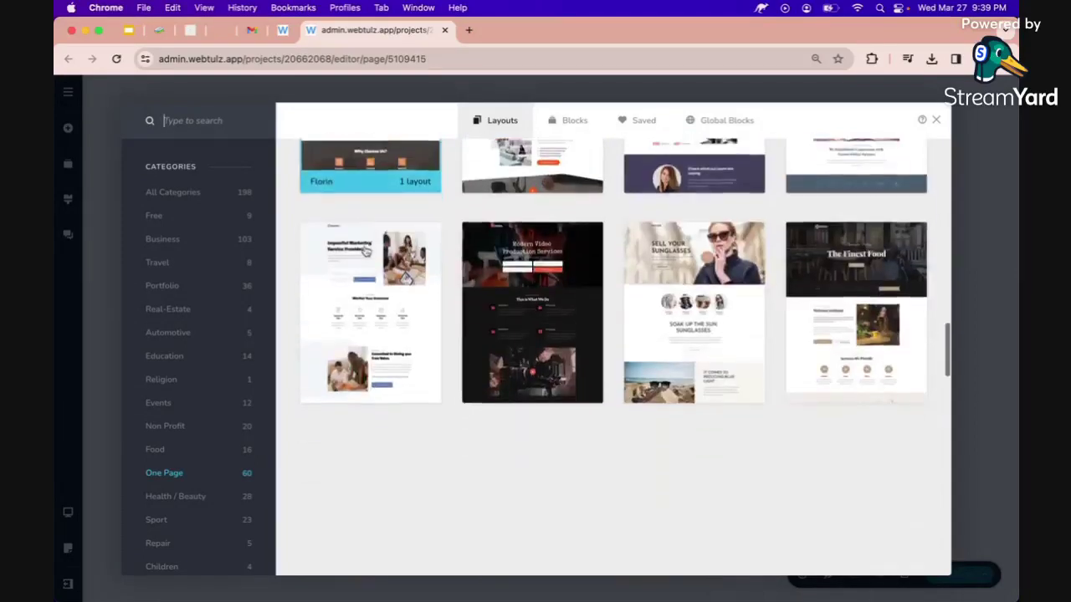
scroll(365, 251, down, 4)
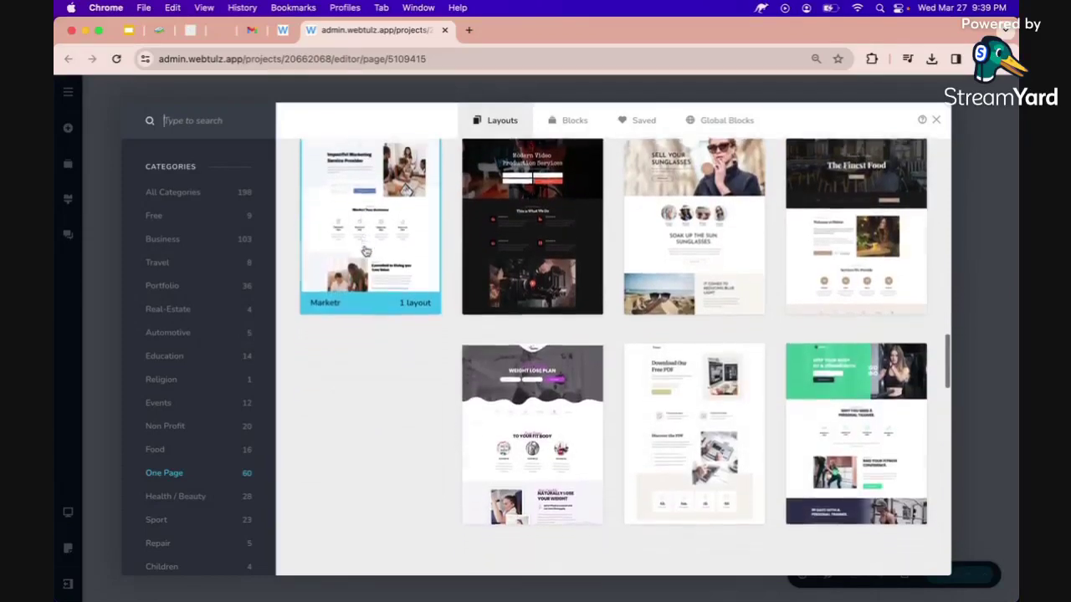
scroll(366, 251, down, 4)
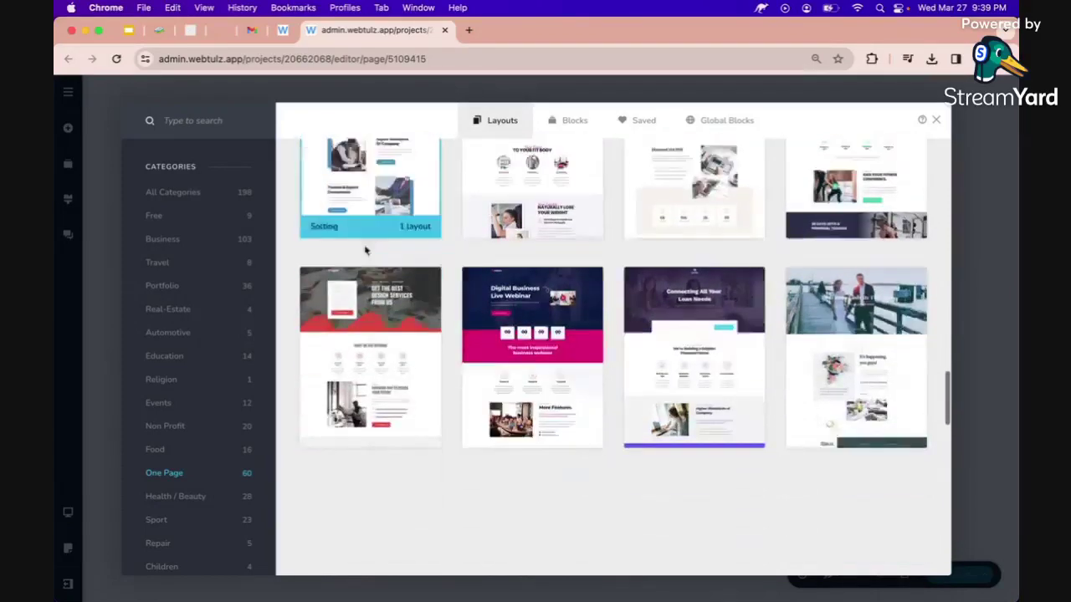
scroll(366, 251, down, 5)
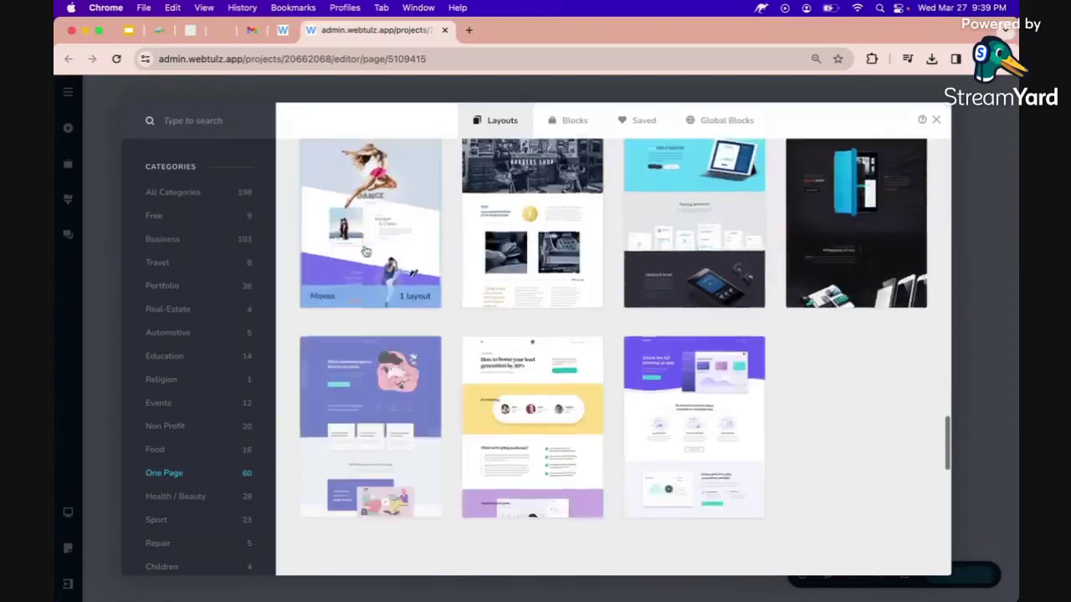
scroll(366, 251, down, 5)
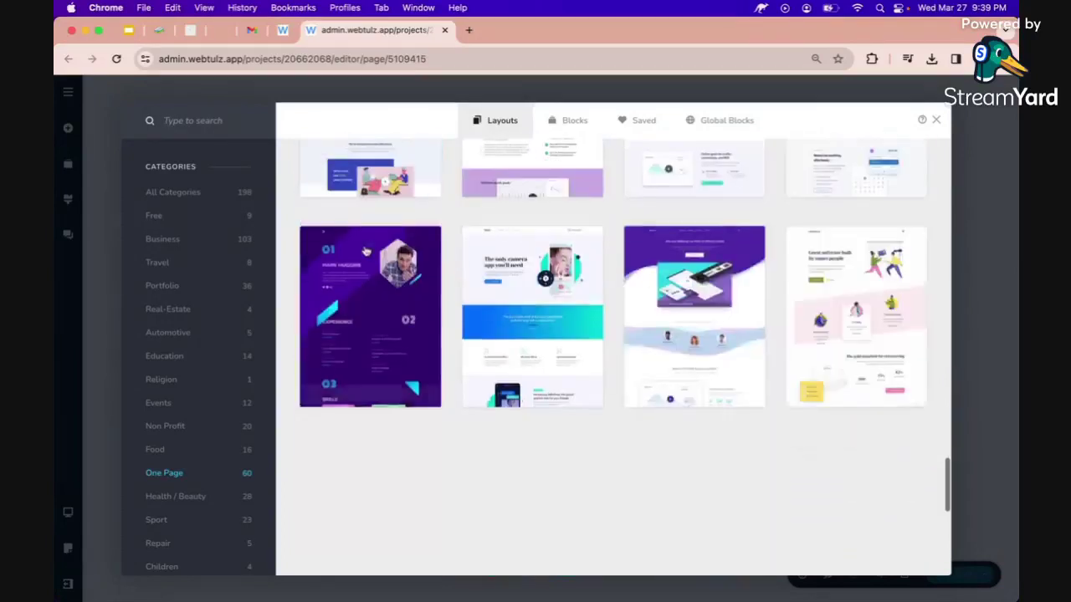
Import the Camera App layout with 'Replace global styling' ticked.
click(528, 314)
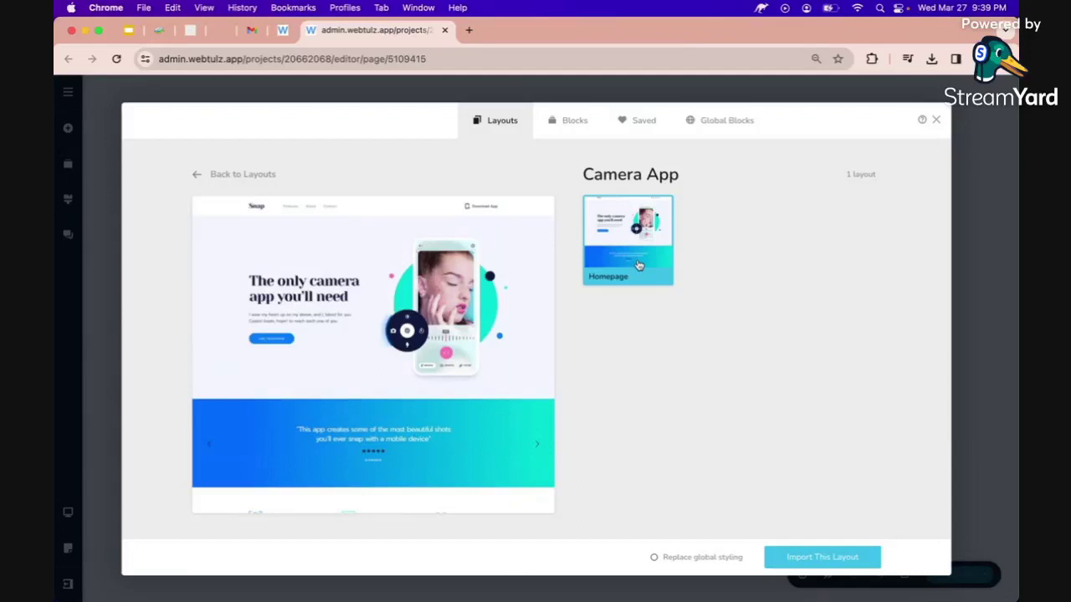
click(656, 559)
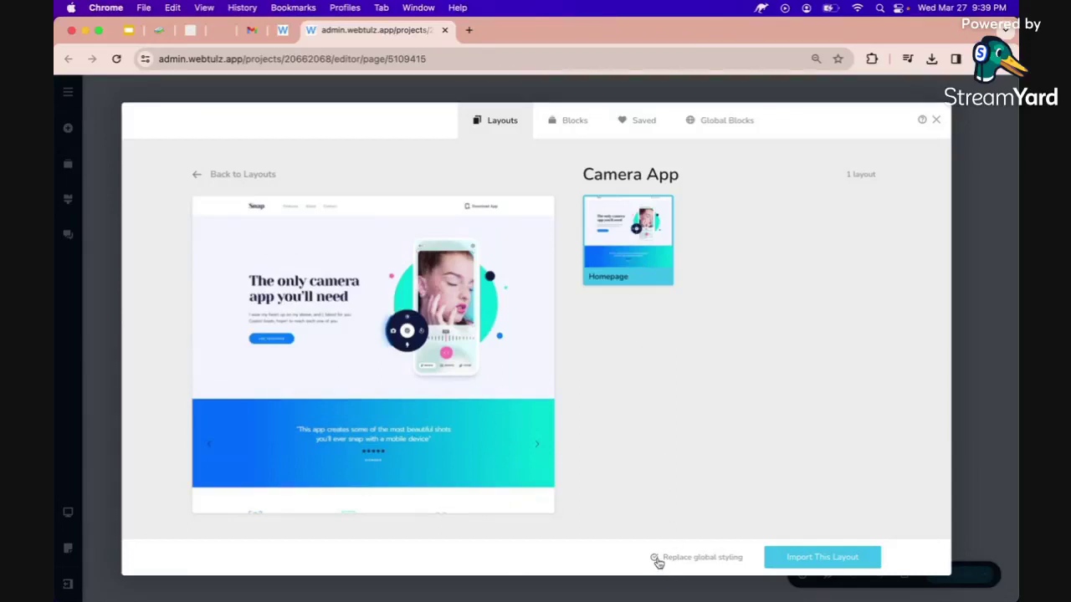
click(811, 561)
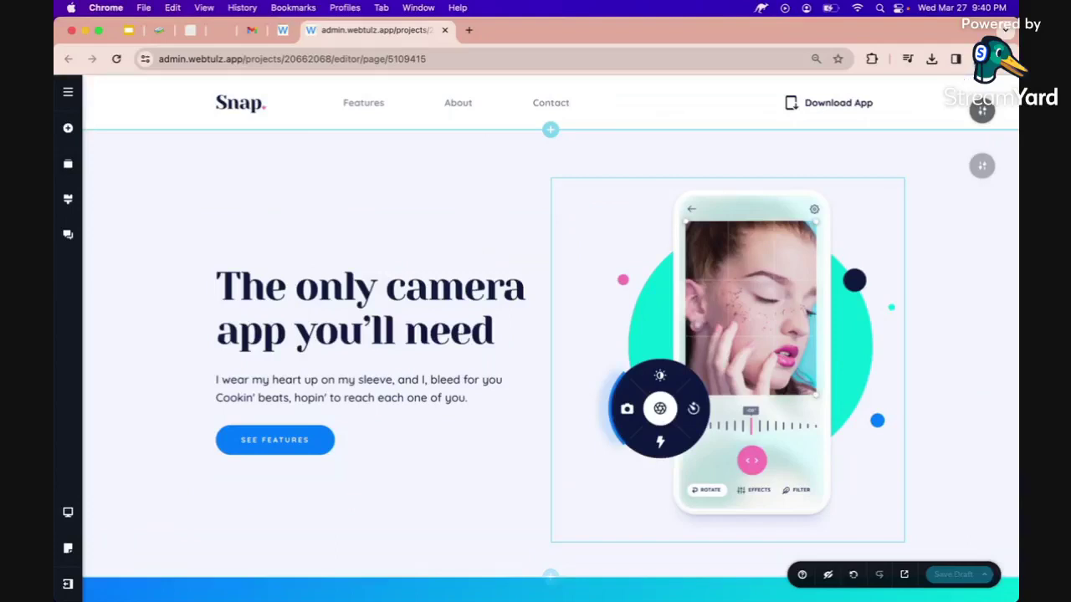
Zoom the browser to 80%, then open the Add Elements panel beside the Snap page.
click(1004, 59)
click(907, 307)
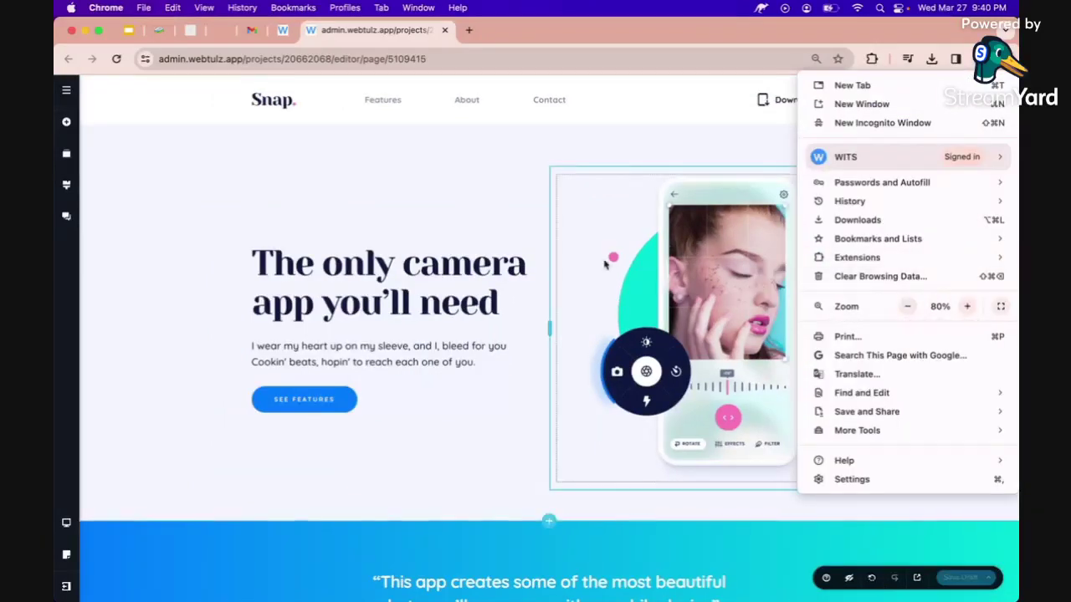
click(577, 251)
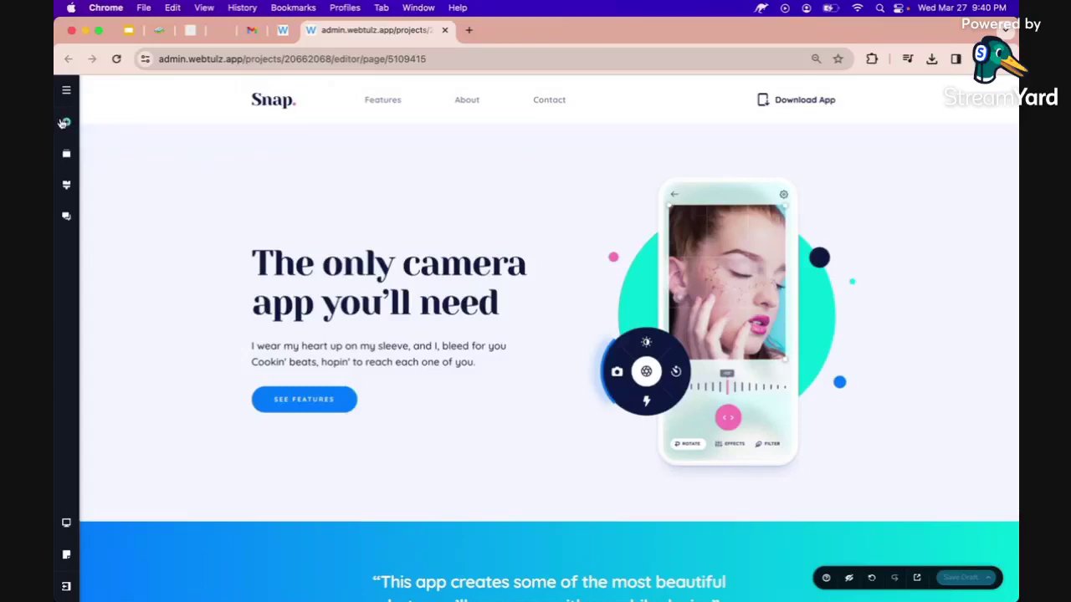
click(63, 123)
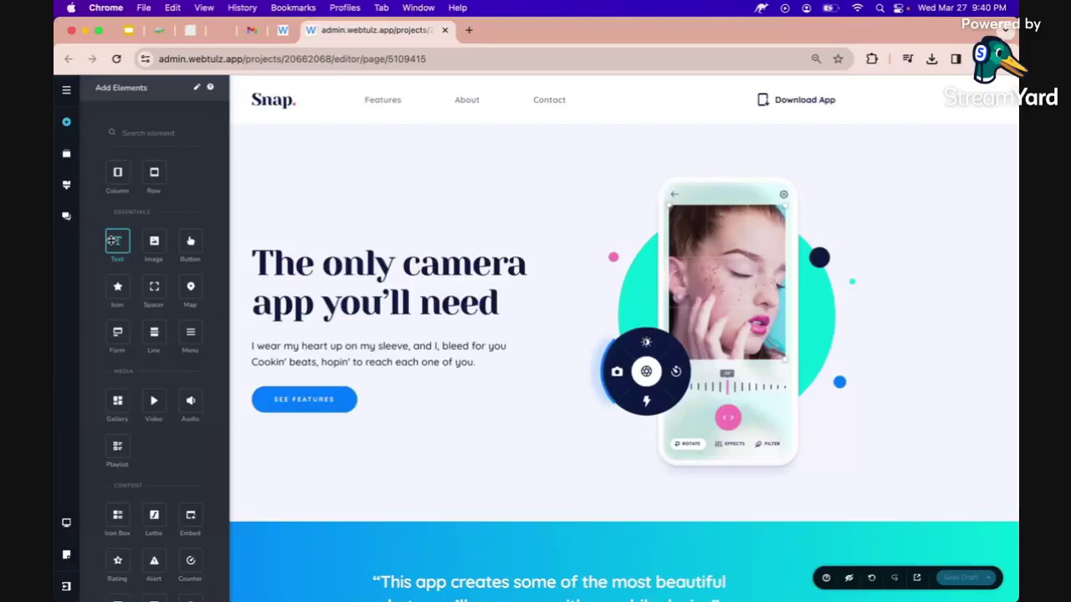
Add a Text element above the hero headline reading 'AZ Frame Designs', sized 18 px and coloured blue.
drag(114, 241, 305, 251)
double_click(312, 243)
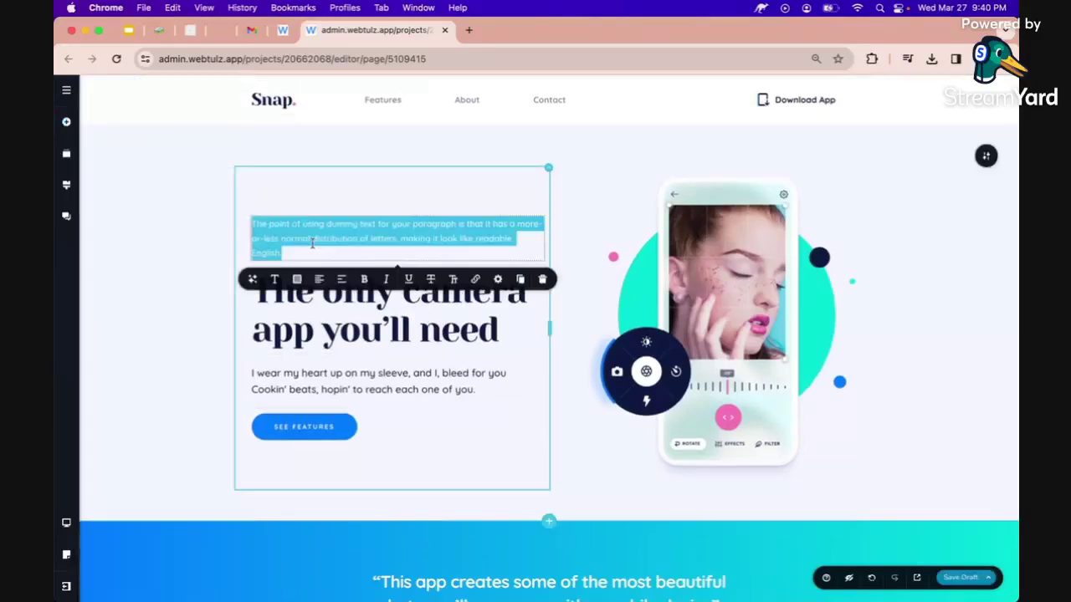
text(AZ)
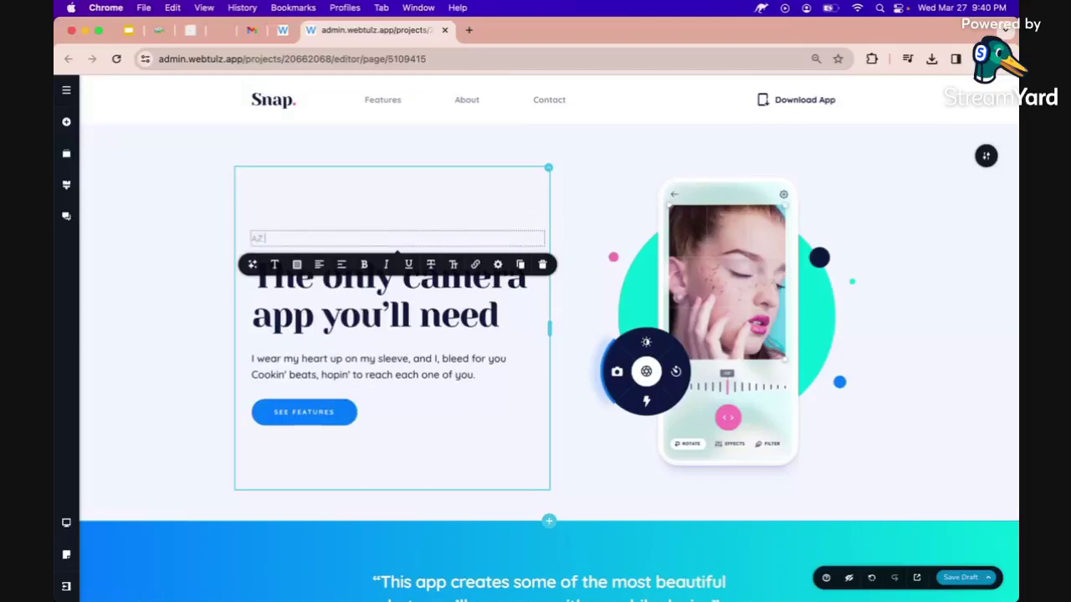
text( F)
text(rame Del)
text(signer)
click(274, 265)
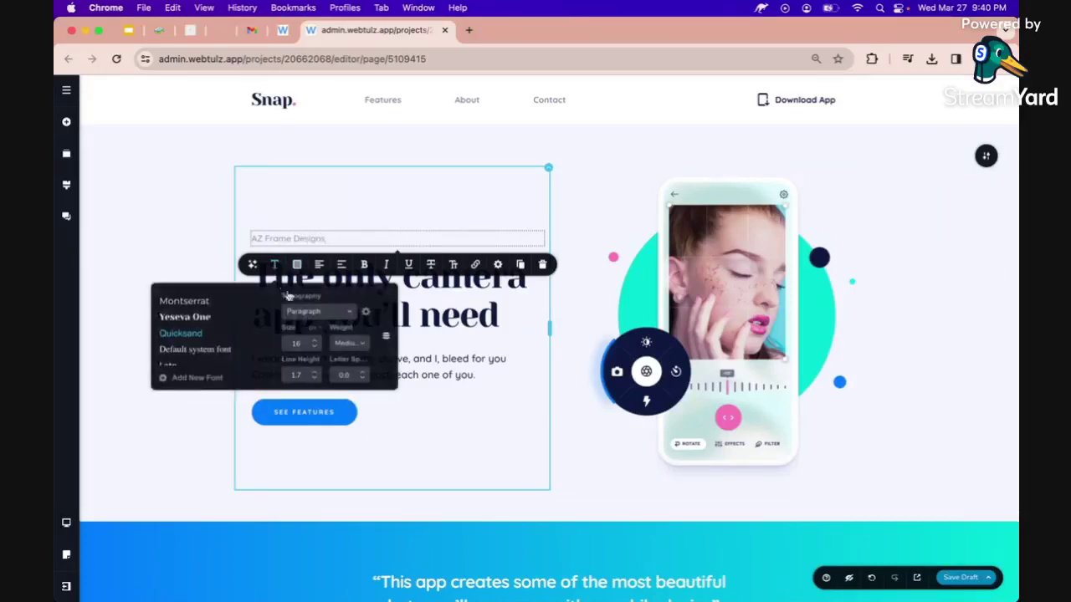
click(313, 340)
click(314, 340)
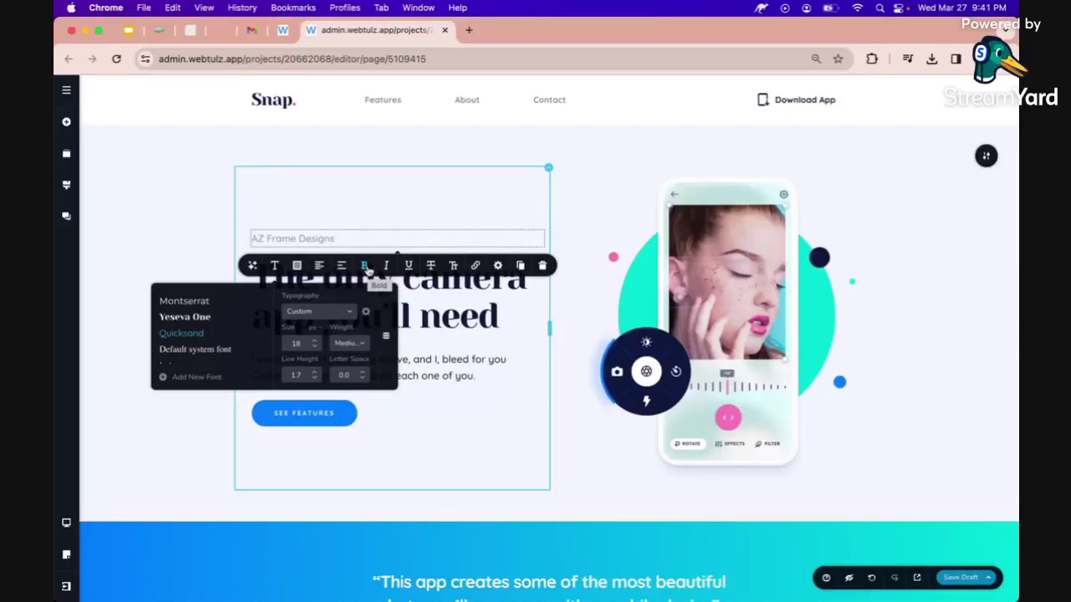
click(297, 266)
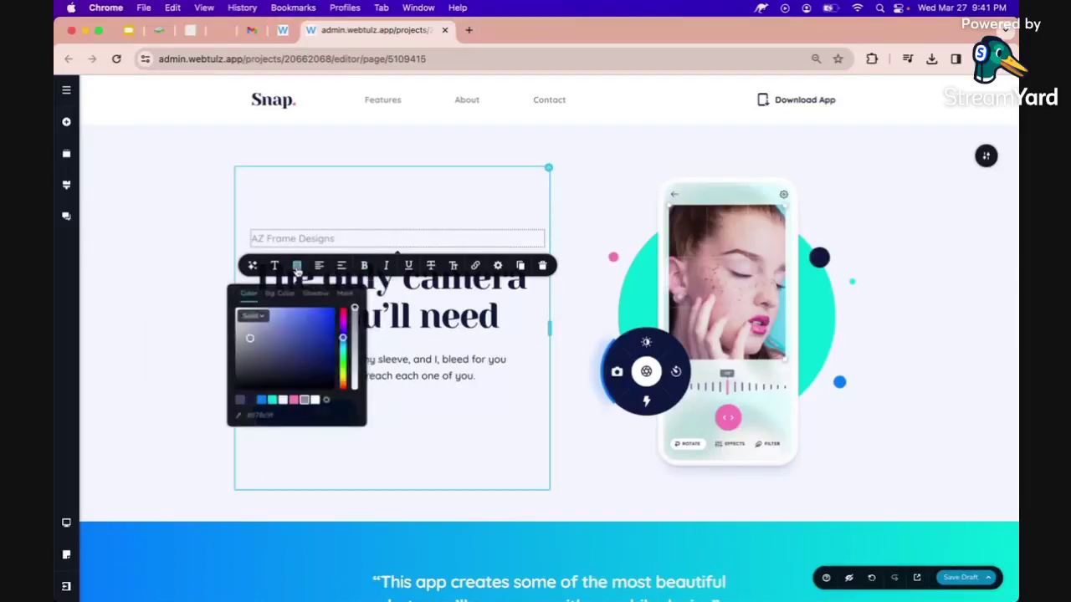
click(263, 401)
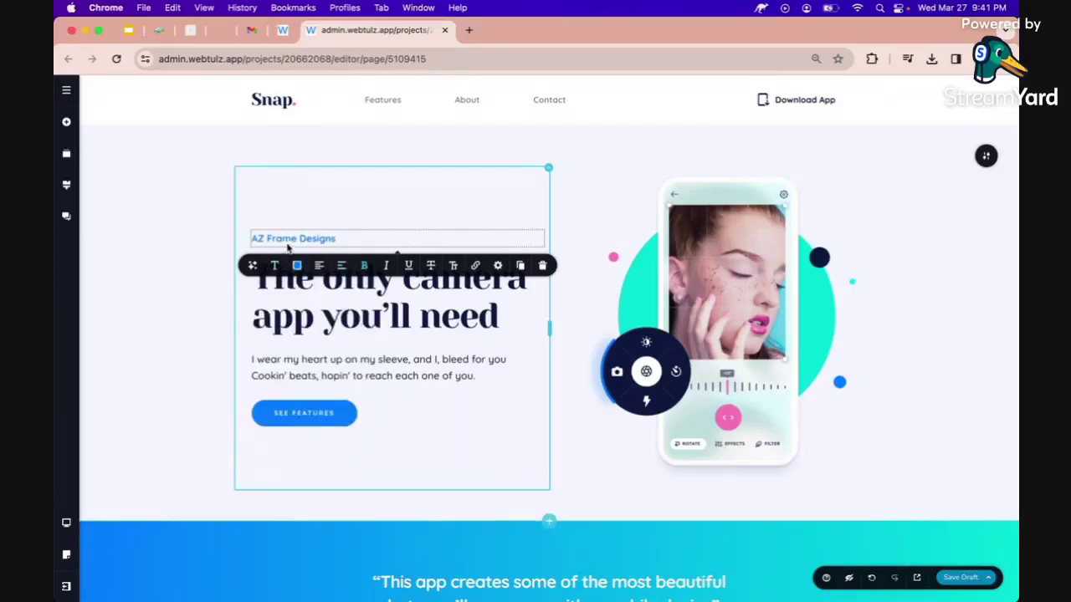
click(274, 101)
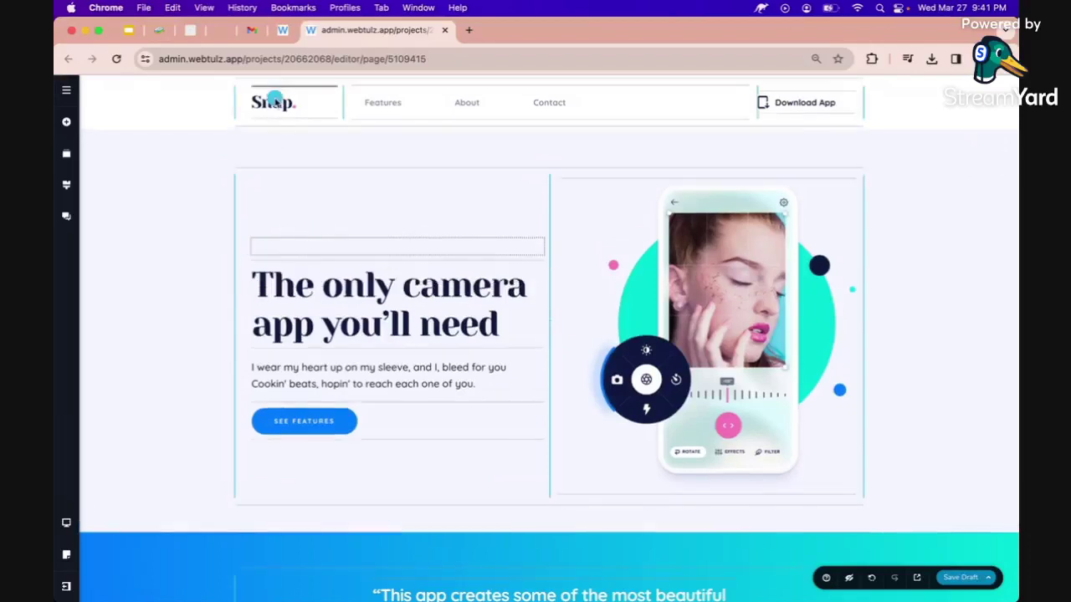
Delete the Snap. logo and the Features/About/Contact navigation links from the header.
click(281, 127)
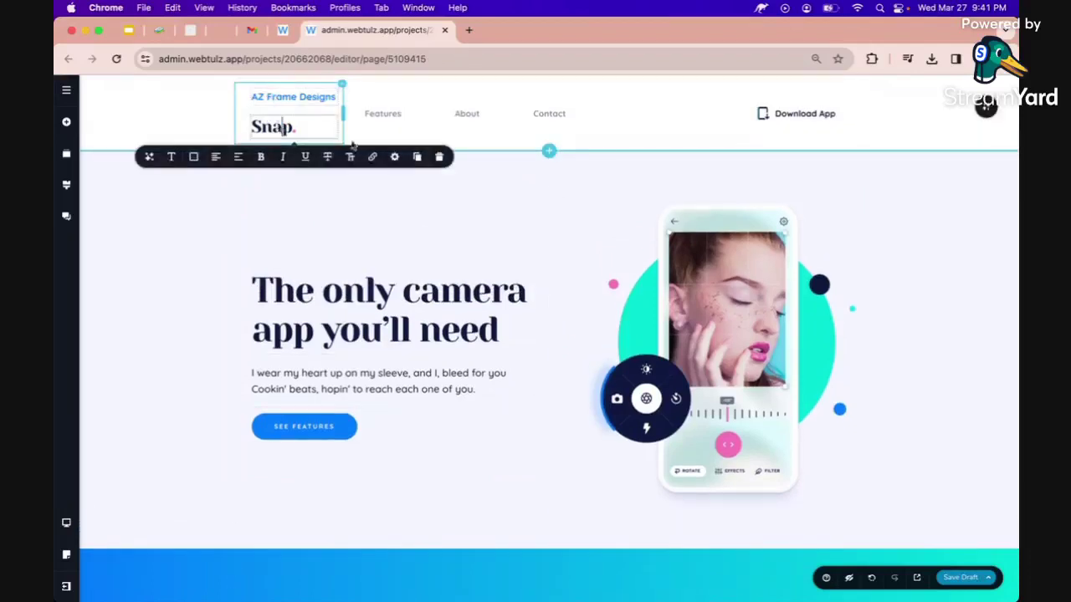
click(439, 157)
drag(343, 98, 363, 98)
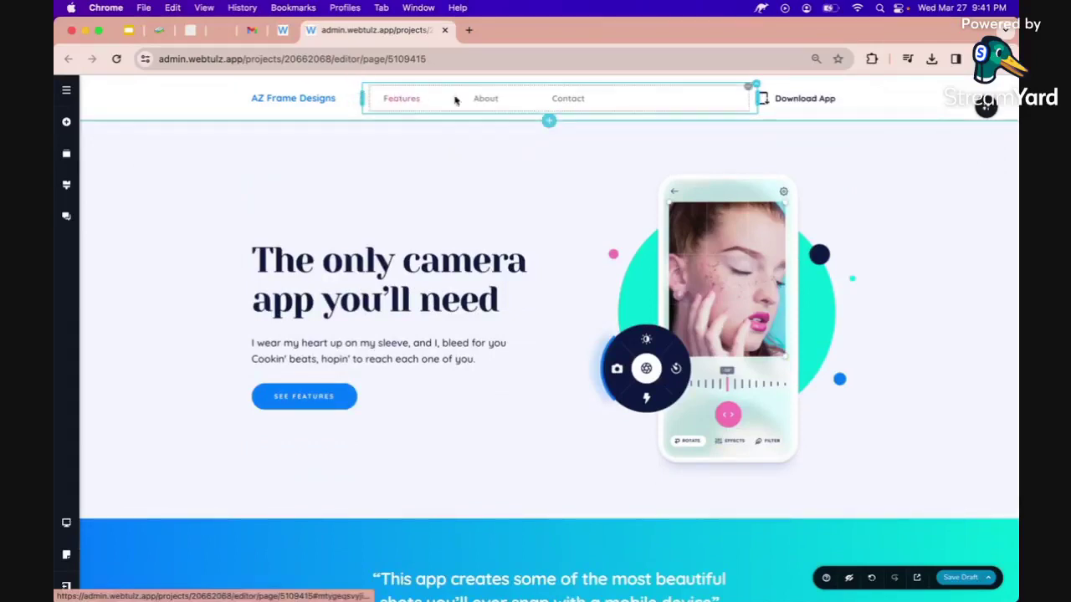
click(756, 85)
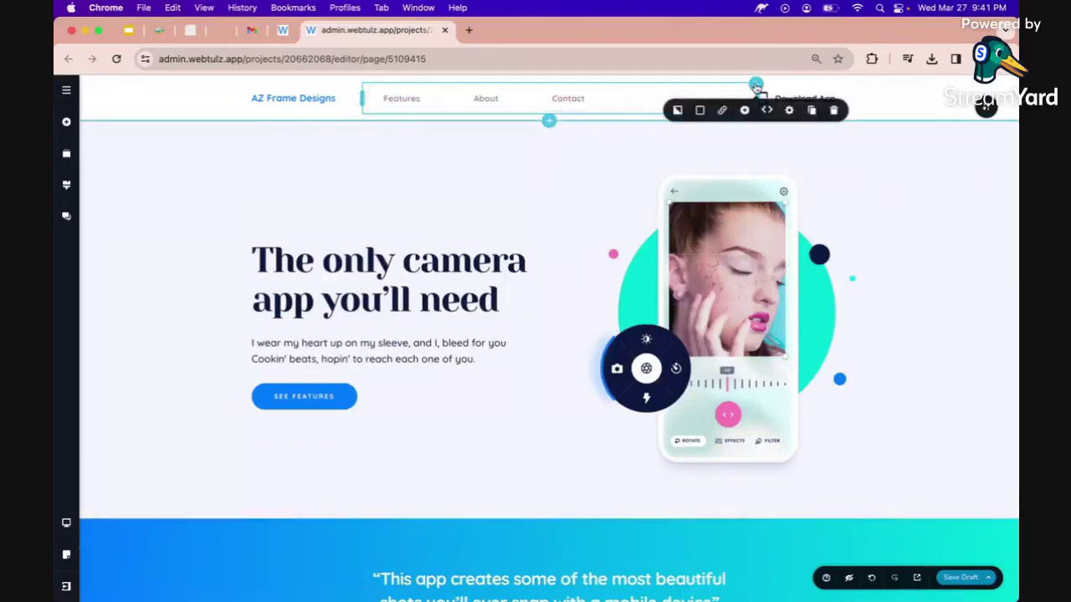
click(836, 111)
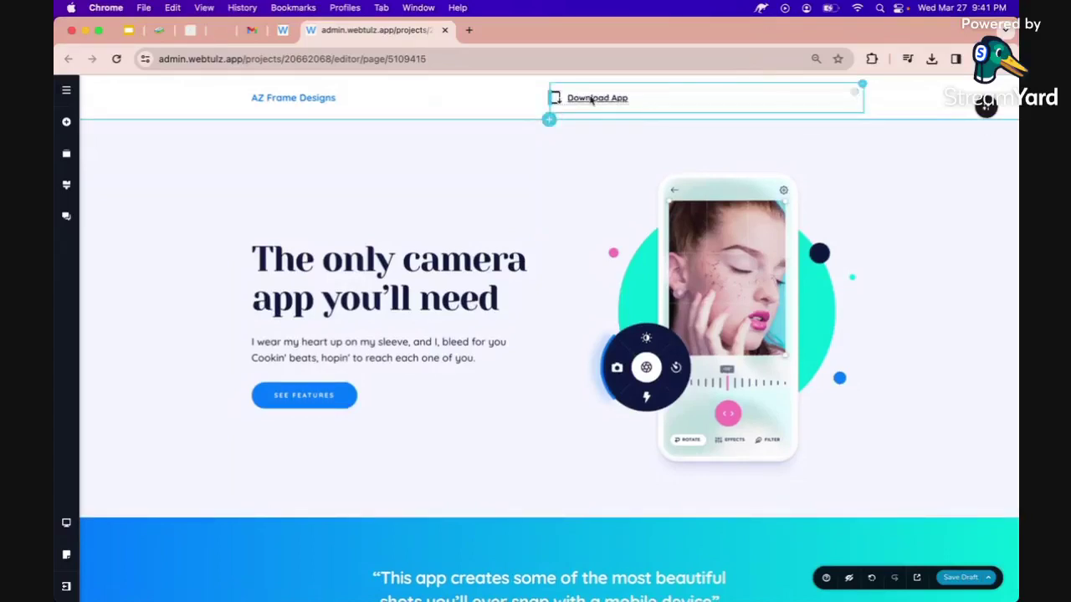
Cycle the Download App text alignment back to left, then drag it to the header's right end.
click(623, 98)
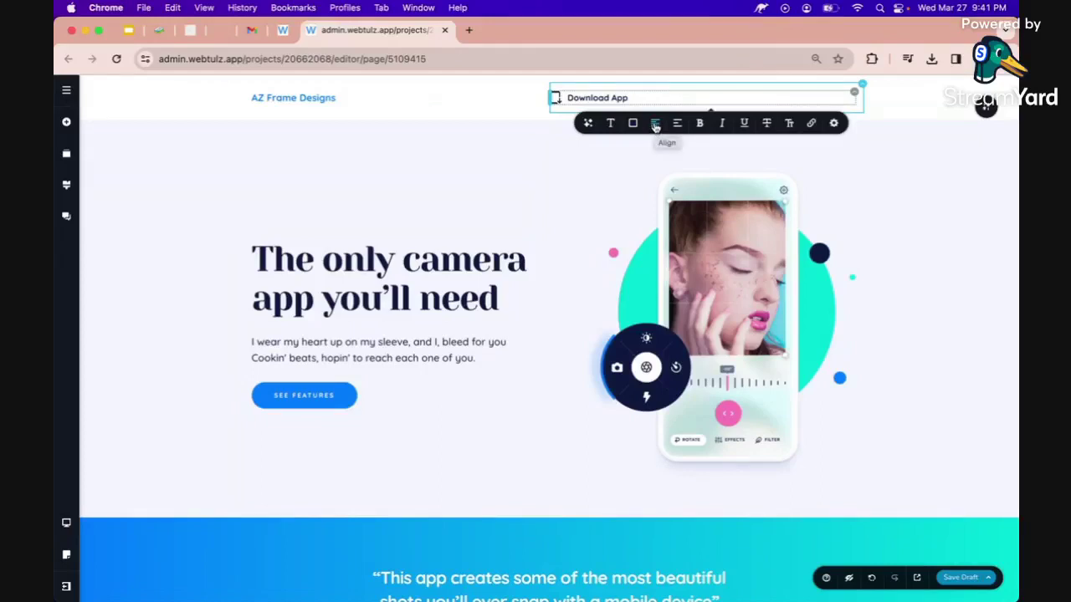
click(657, 125)
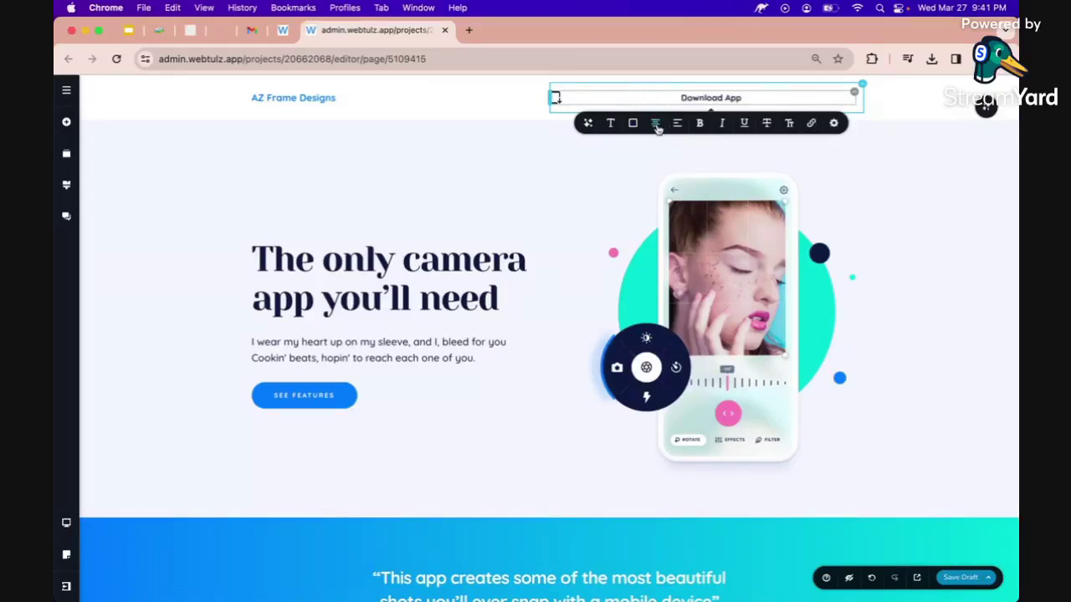
click(657, 126)
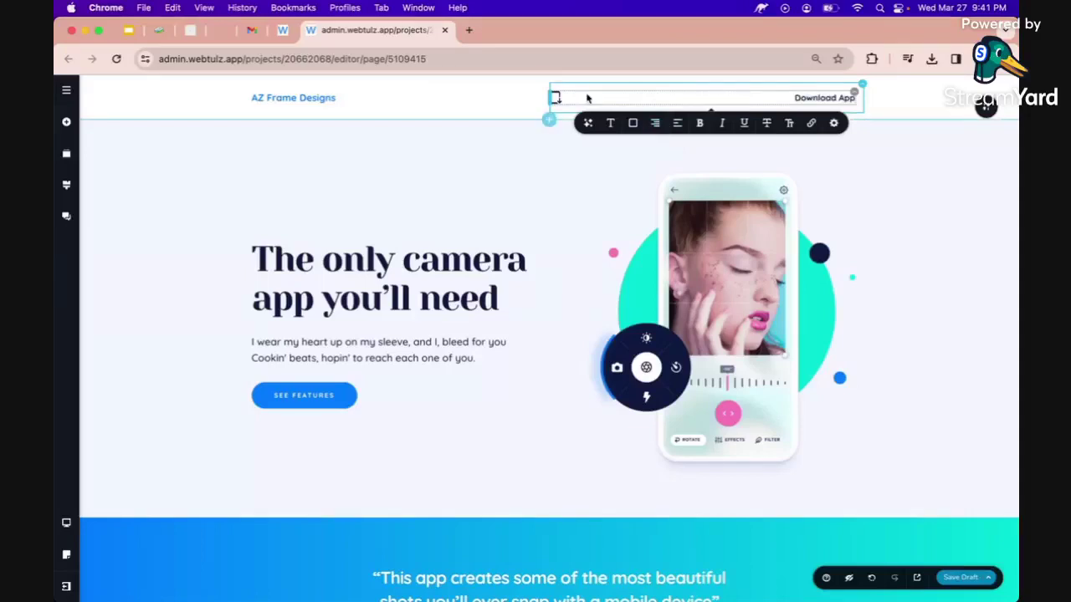
click(657, 126)
drag(634, 99, 772, 97)
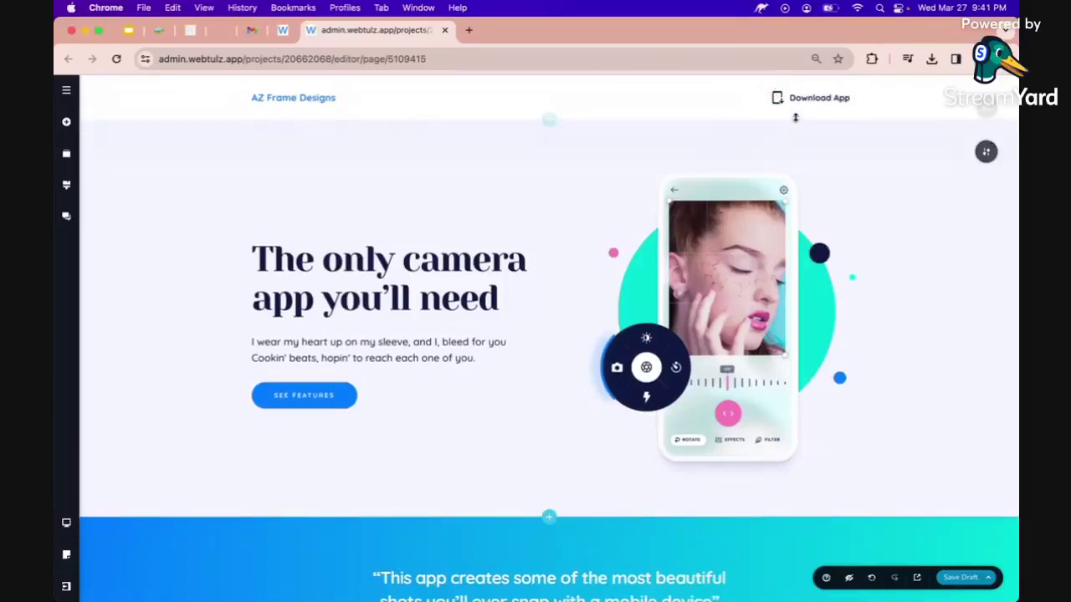
Retype the Download App button label as 'Contact Us'.
click(803, 99)
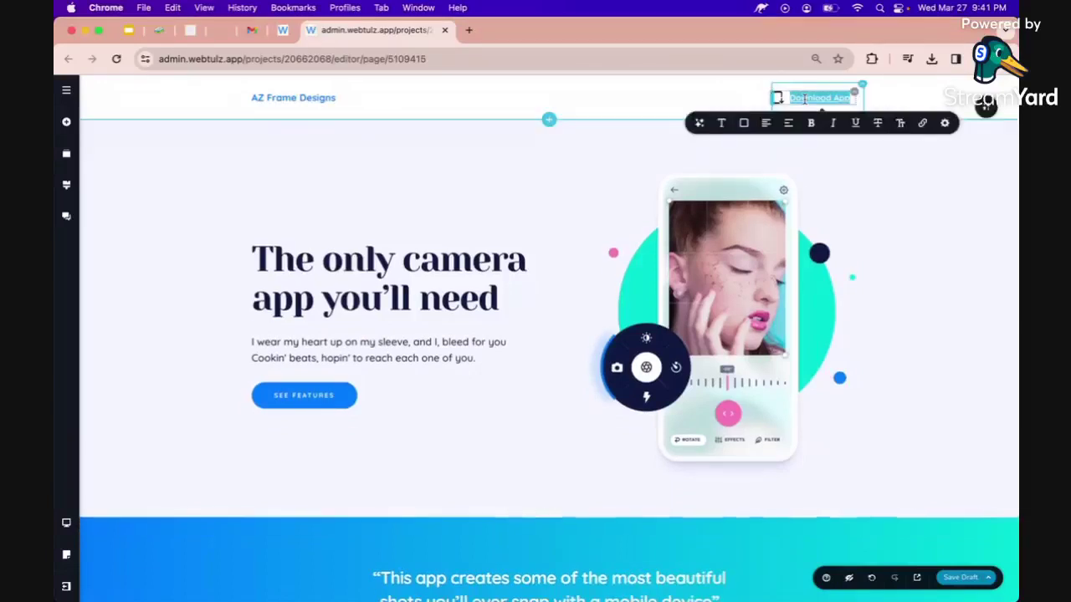
text(Caont)
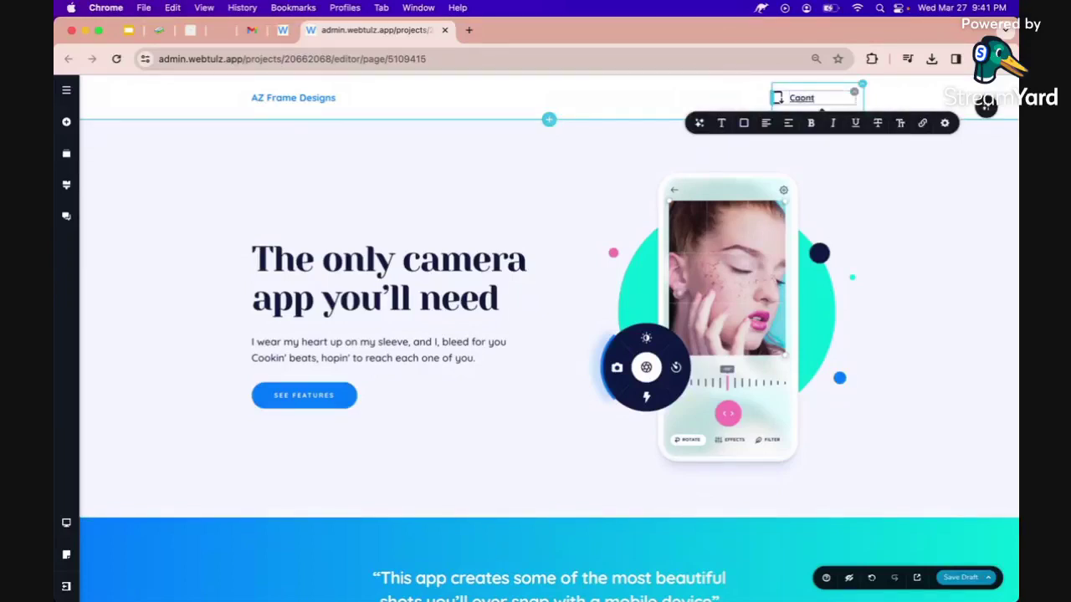
key(BackSpace)
key(BackSpace)
key(BackSpace)
key(BackSpace)
text(ontac Us)
click(778, 98)
Give the button a phone icon from the icon library and fix the 'Contact' typo.
click(732, 125)
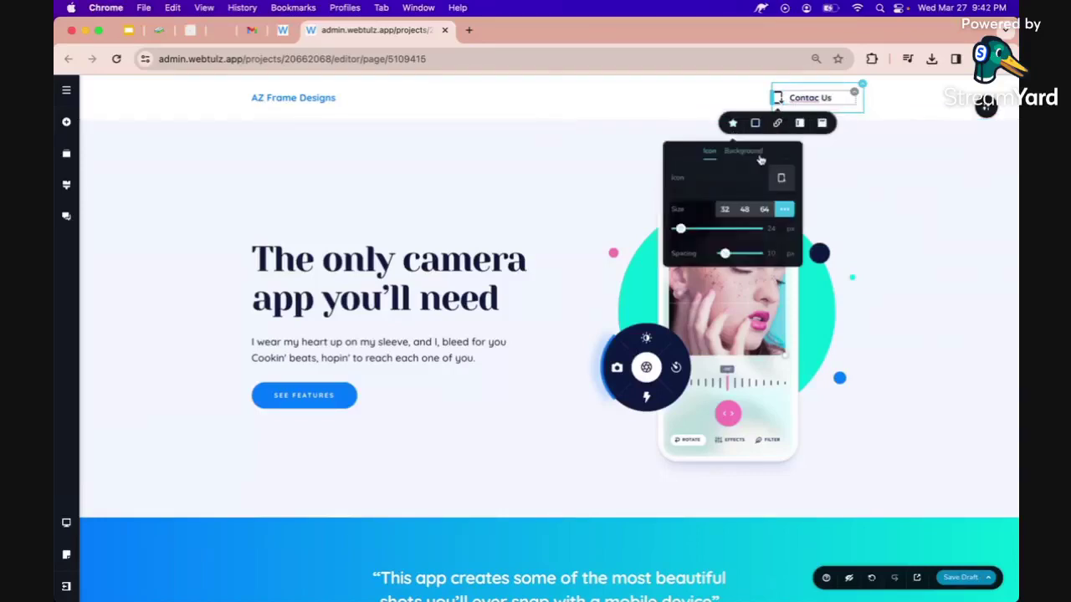
click(709, 181)
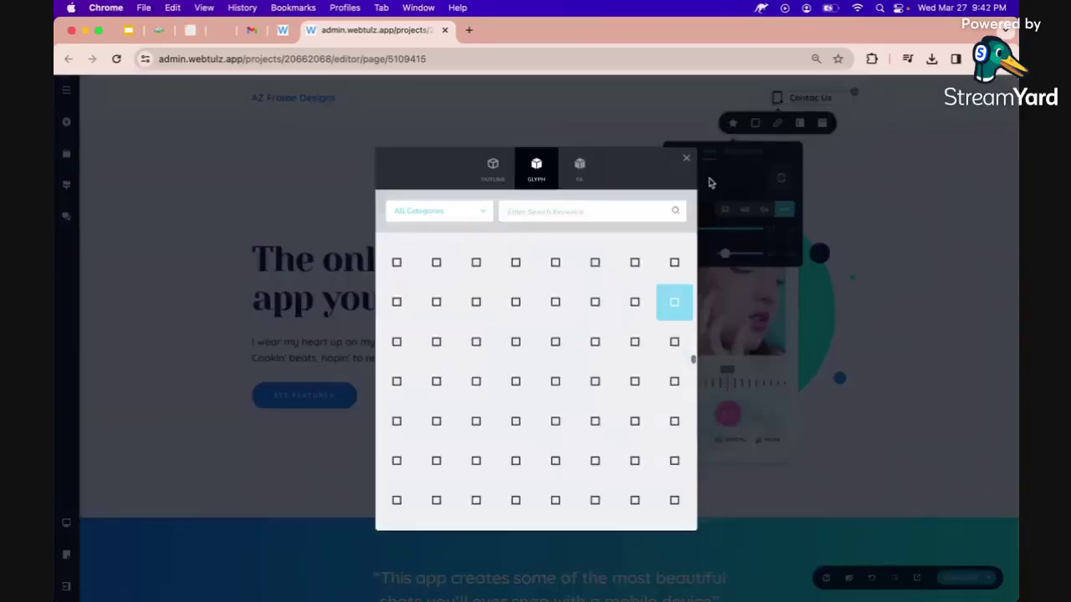
click(544, 210)
text(l)
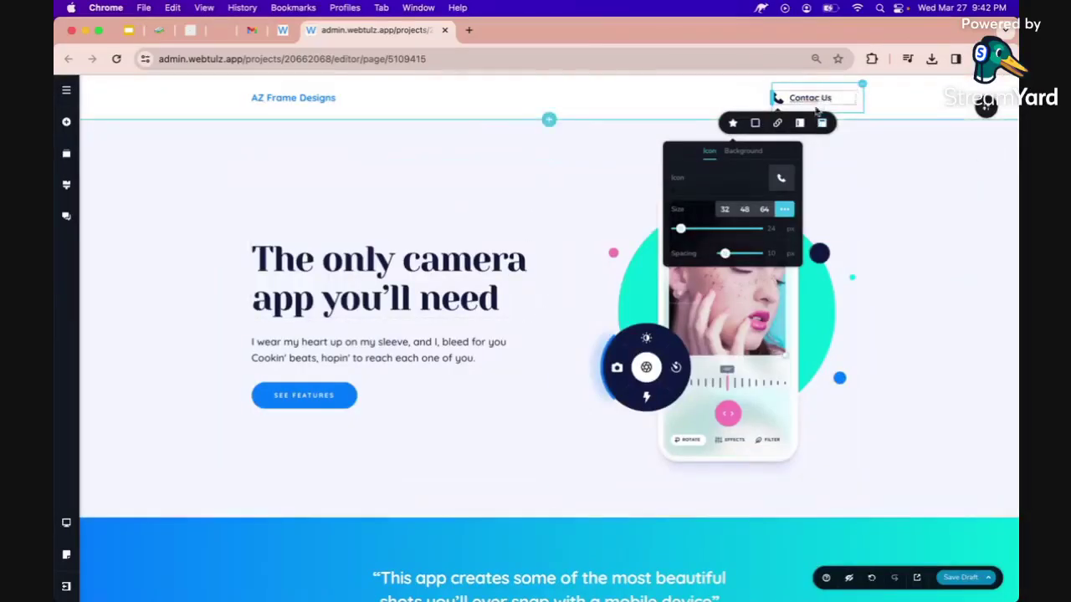
click(820, 97)
click(820, 98)
text(t)
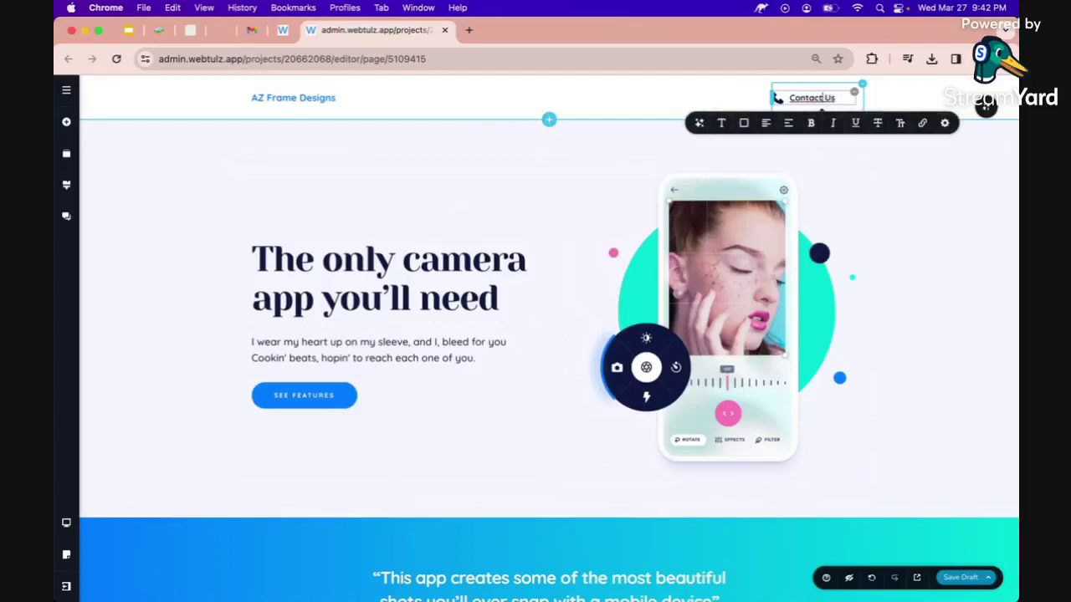
click(898, 181)
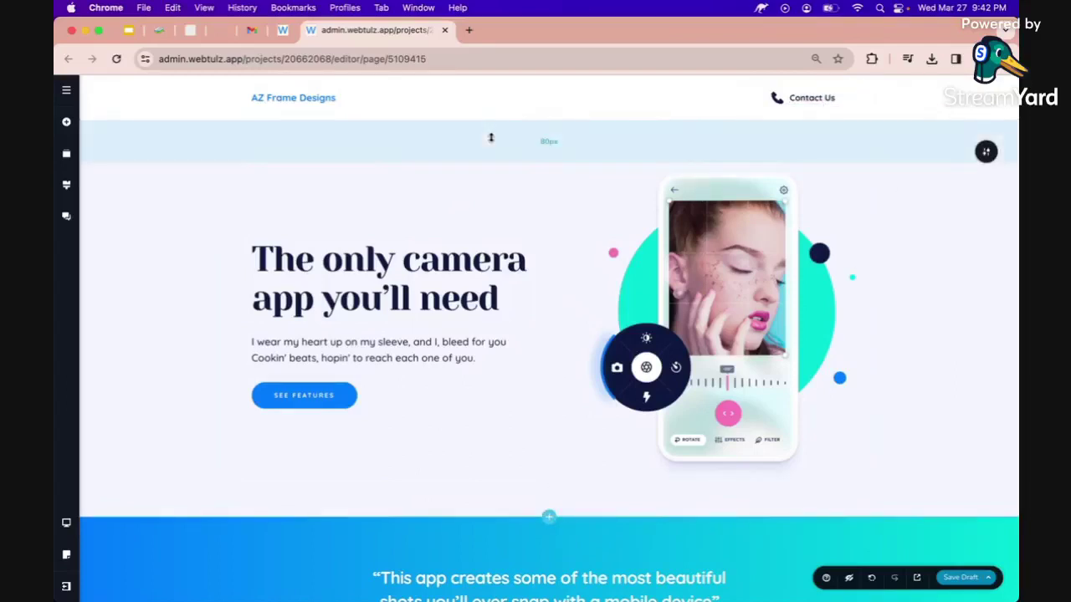
click(385, 284)
Generate a new headline with AI Text using the prompt 'give me a headline for: AZ Frame Designs'.
key(super+Left)
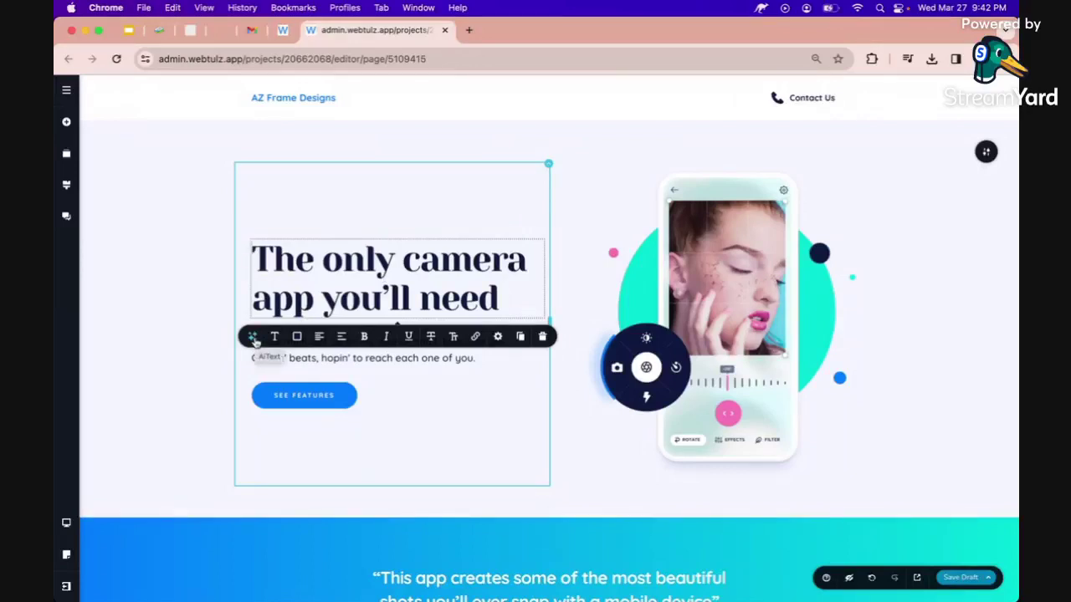
click(250, 337)
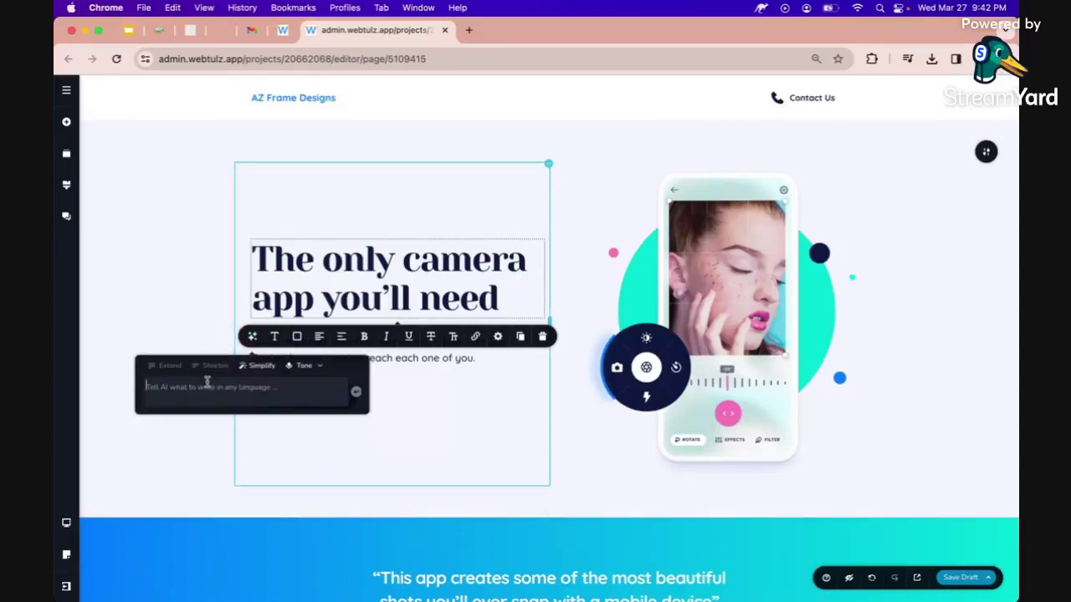
text(give me a headling for)
key(Left)
key(Left)
key(BackSpace)
text(e)
key(End)
text(: AZ Frame Designs)
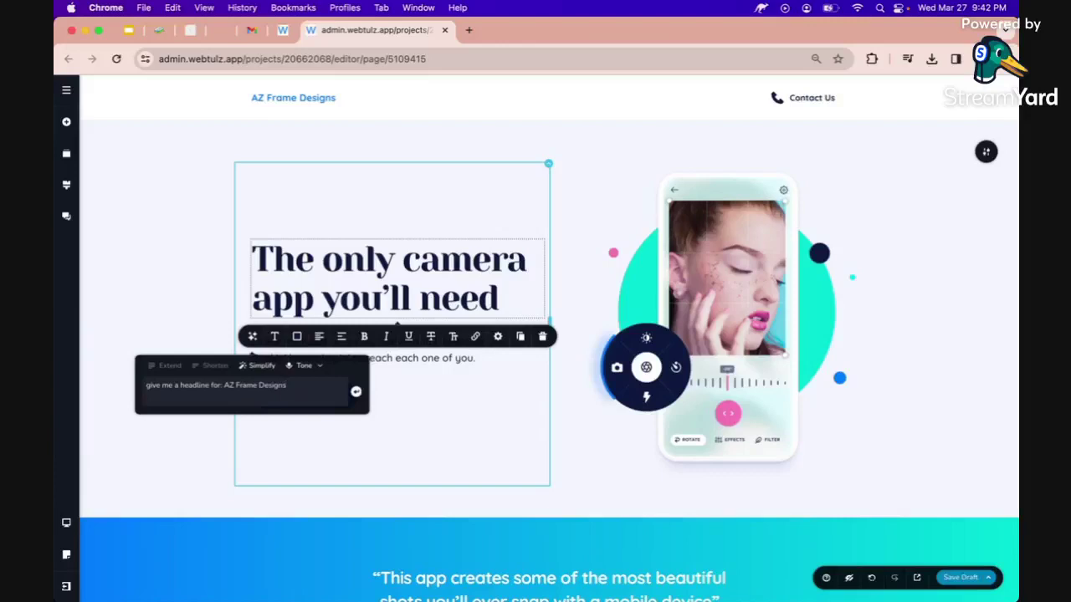
key(super+a)
key(super+c)
click(355, 391)
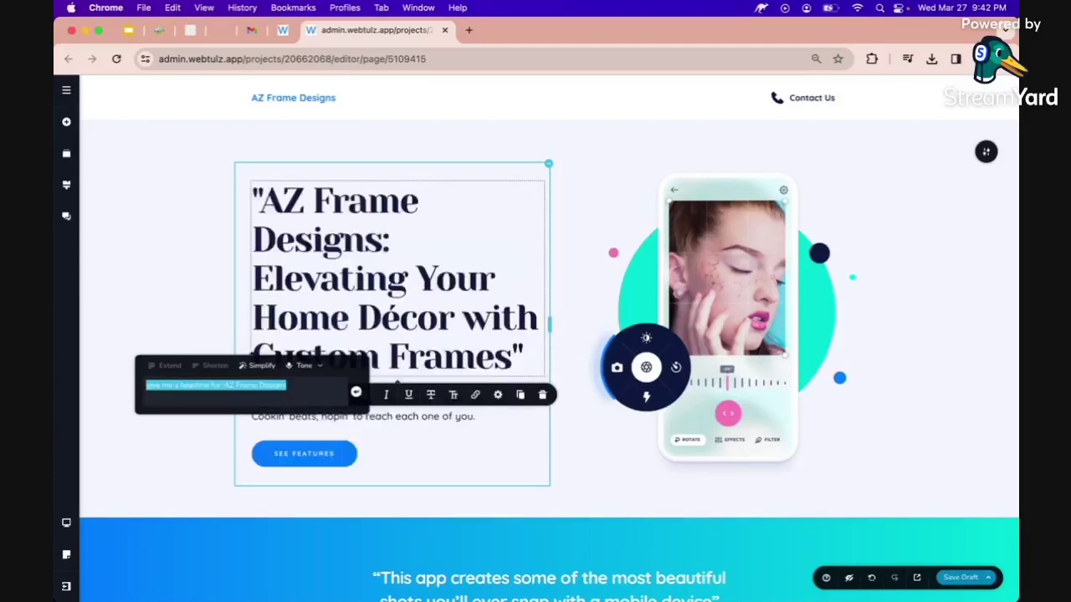
click(148, 330)
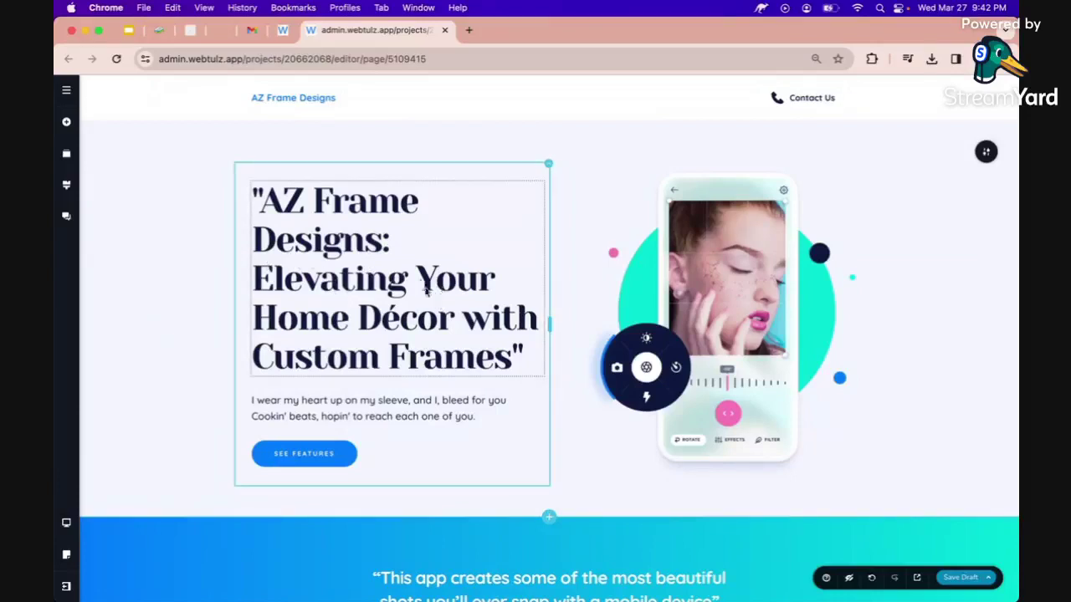
Delete the 'AZ Frame Designs:' prefix and quote marks, leaving 'Elevating Your Home Décor with Custom Frames'.
click(390, 248)
drag(391, 246, 254, 201)
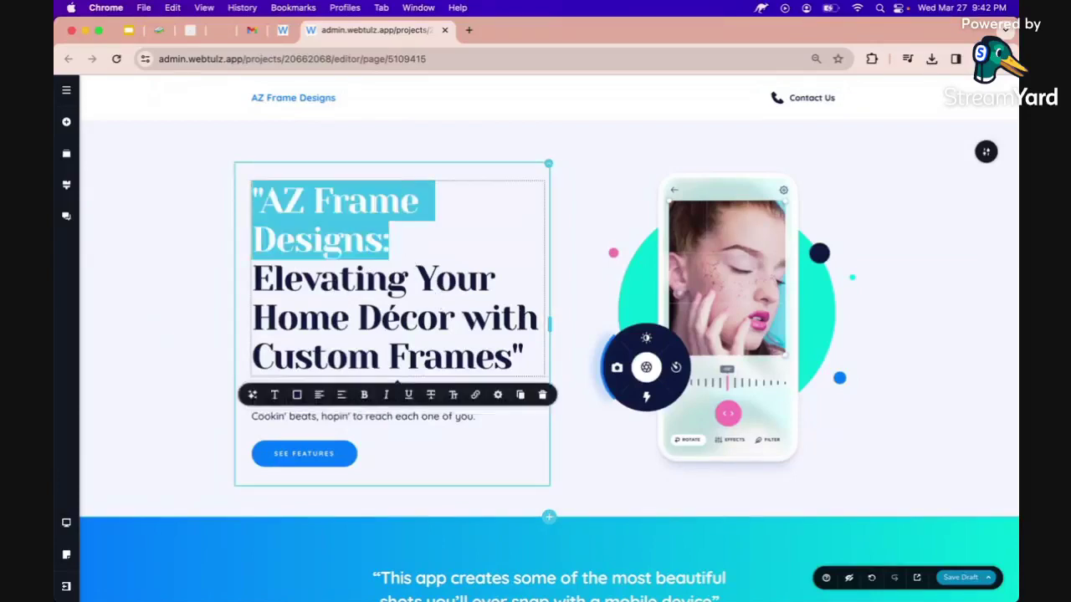
key(BackSpace)
key(Delete)
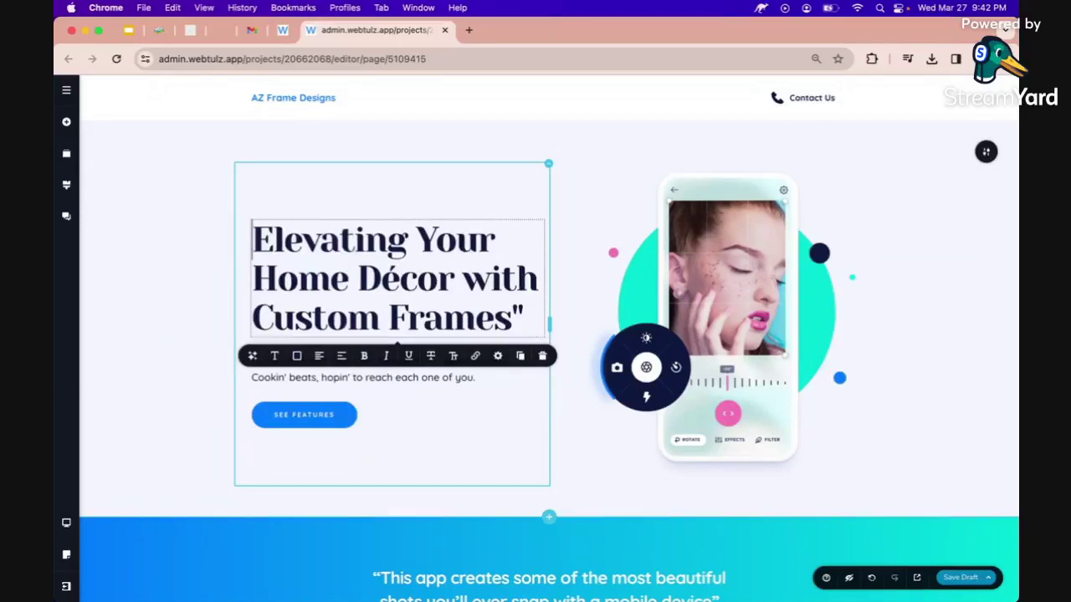
click(532, 308)
key(BackSpace)
click(227, 330)
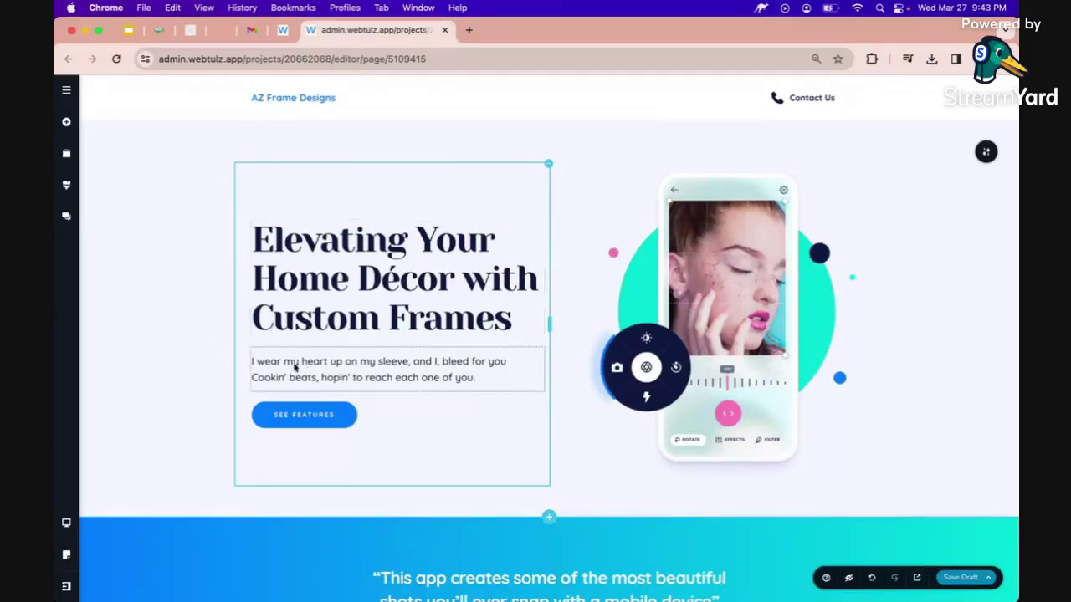
Generate an AI caption for the hero paragraph, reusing the prompt with 'caption' instead of 'headline'.
click(293, 362)
click(234, 329)
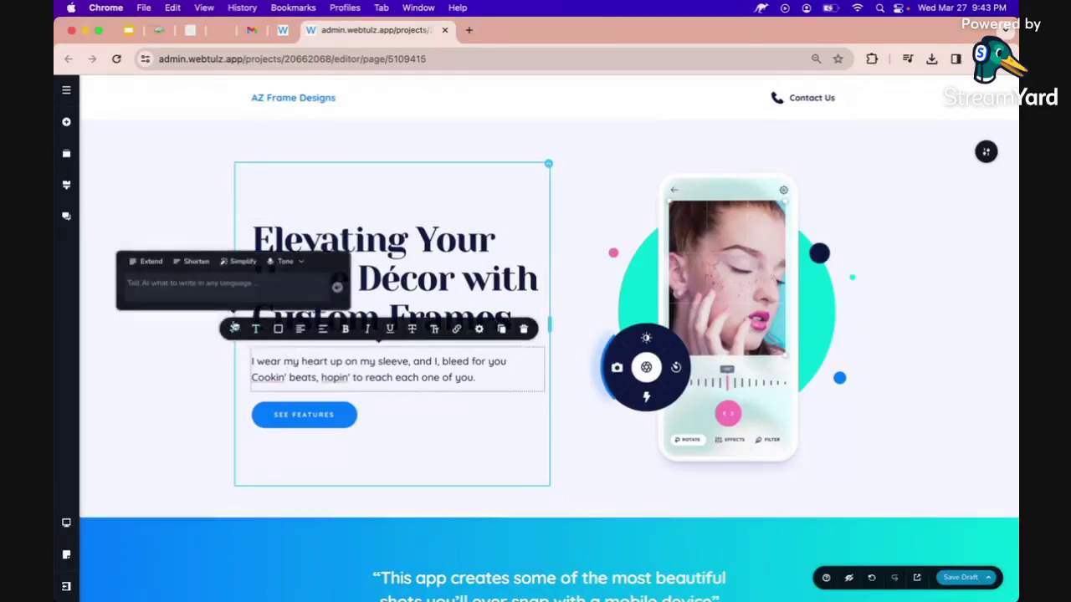
key(super+v)
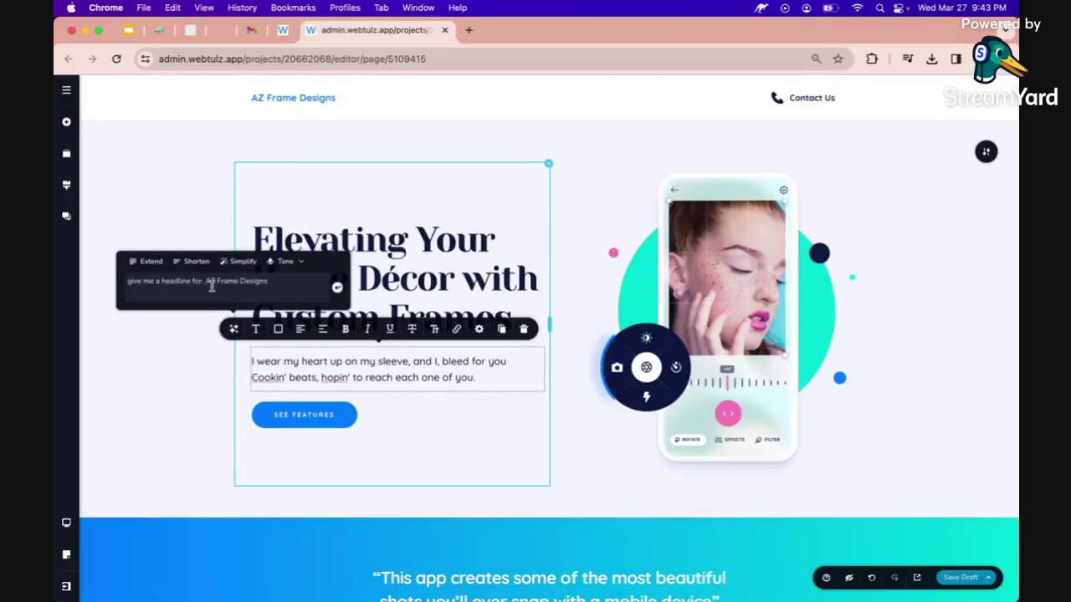
double_click(173, 282)
text(caption)
key(Return)
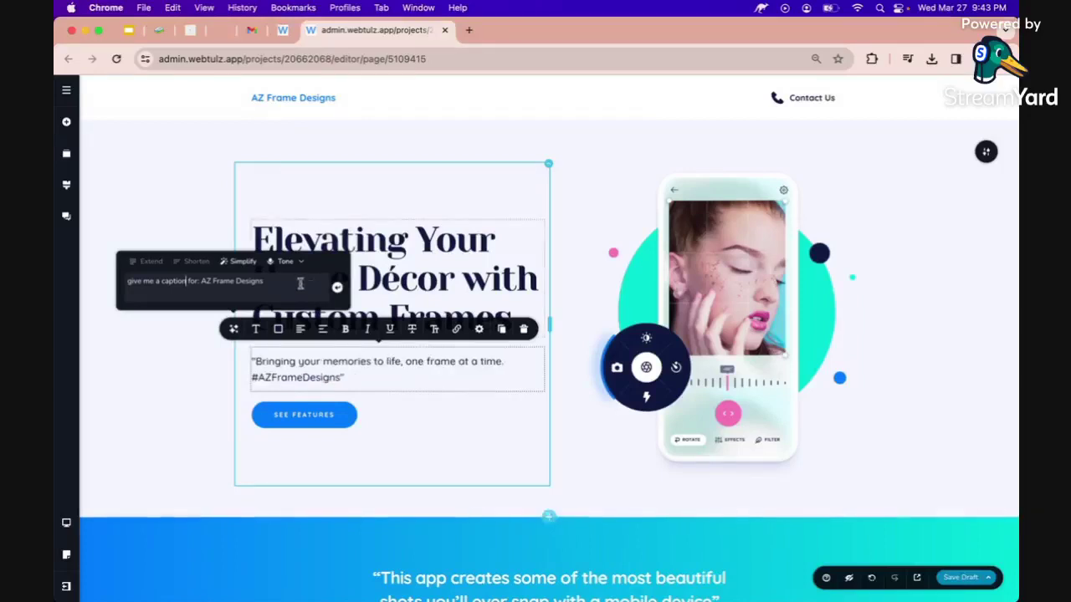
click(320, 379)
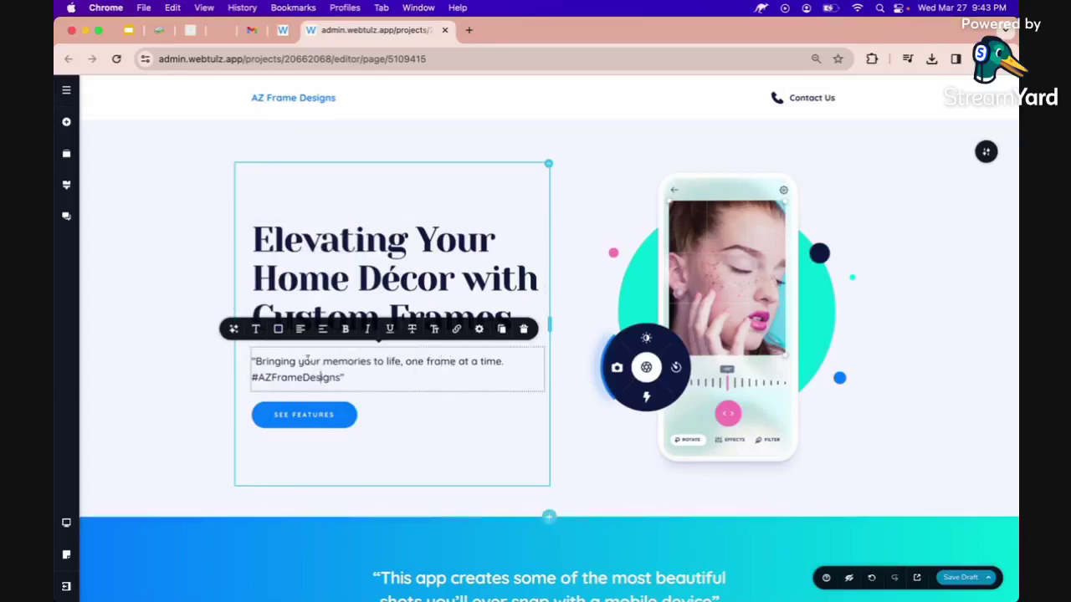
Remove the caption's quote marks and hashtag line, leaving 'Bringing your memories to life, one frame at a time.'.
double_click(256, 362)
text(Bringing)
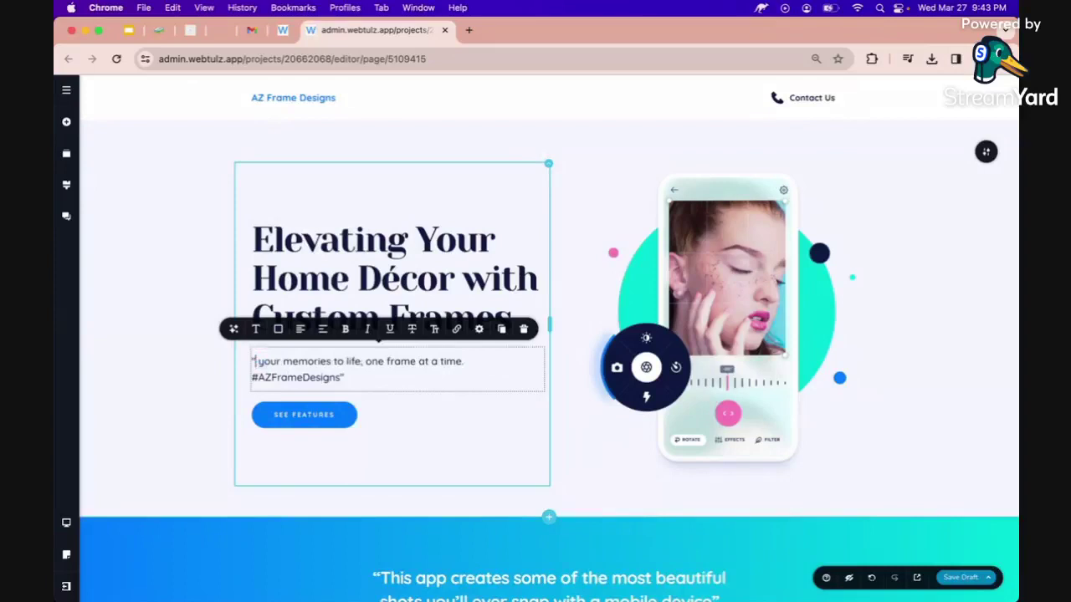
click(253, 363)
key(BackSpace)
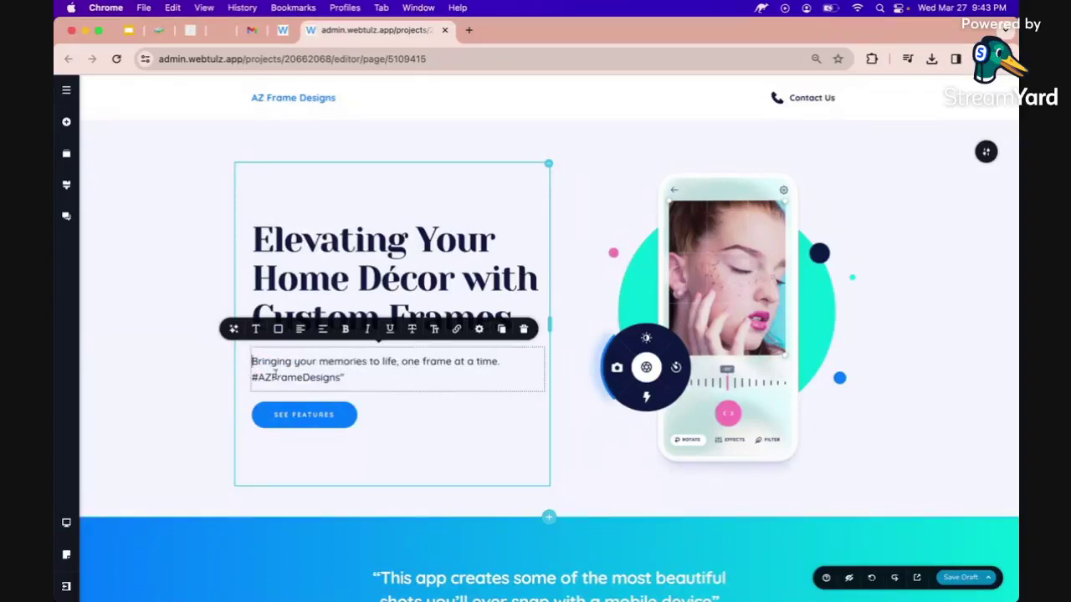
click(374, 378)
key(BackSpace)
key(super+shift+Left)
key(BackSpace)
key(BackSpace)
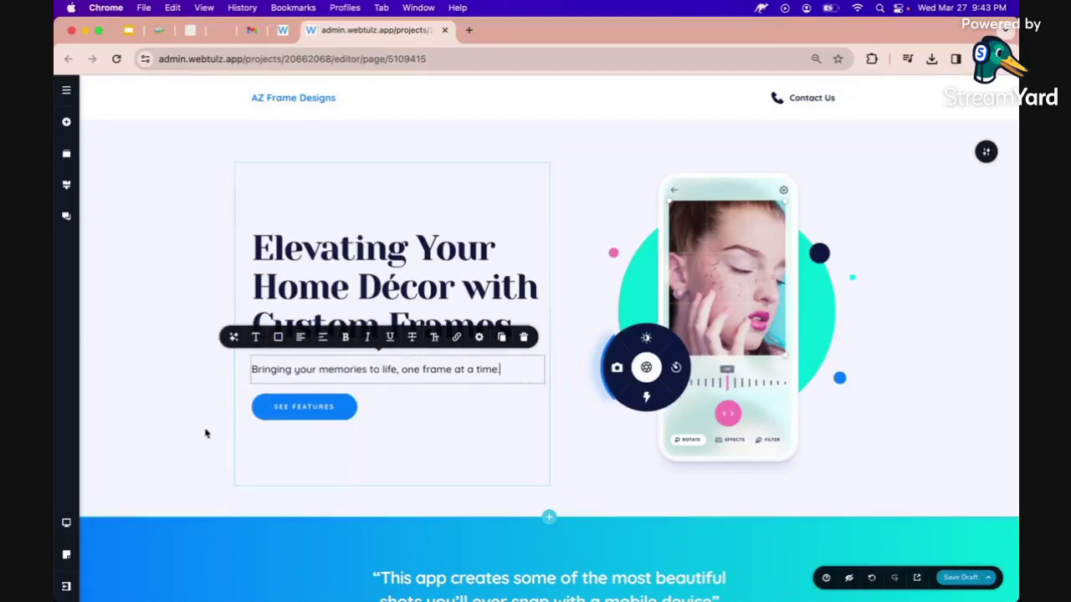
click(285, 406)
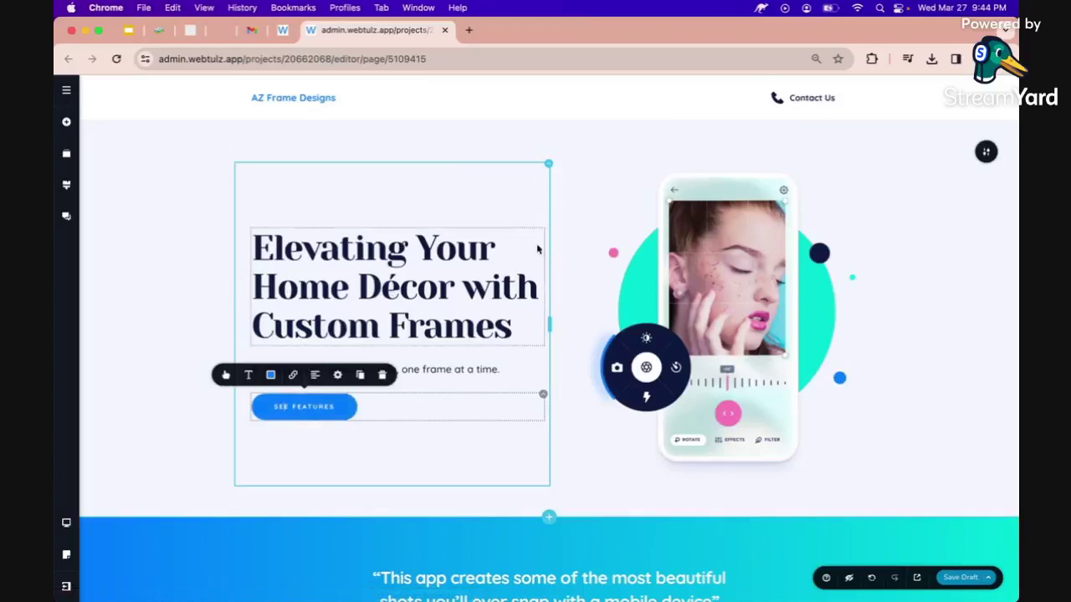
Swap the header button's phone icon for a chat bubble icon found by searching 'chat'.
click(774, 96)
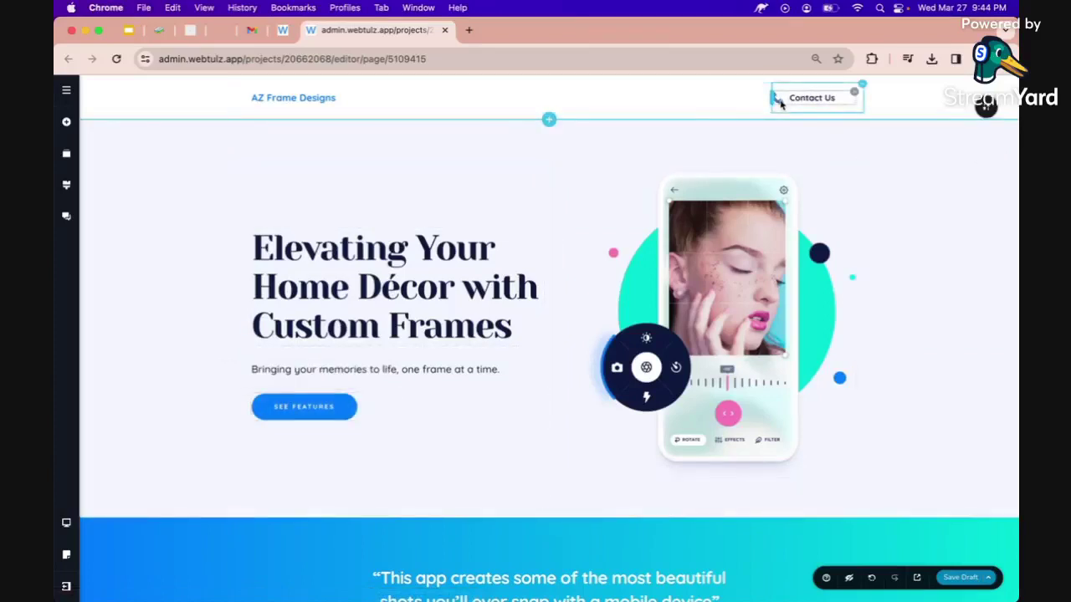
click(778, 99)
click(732, 125)
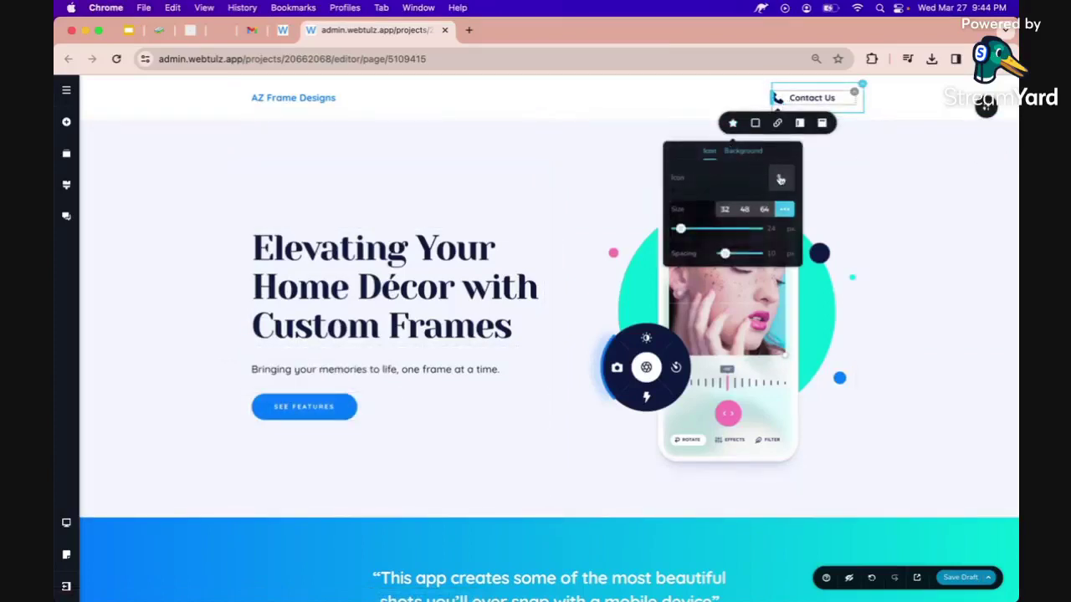
click(781, 180)
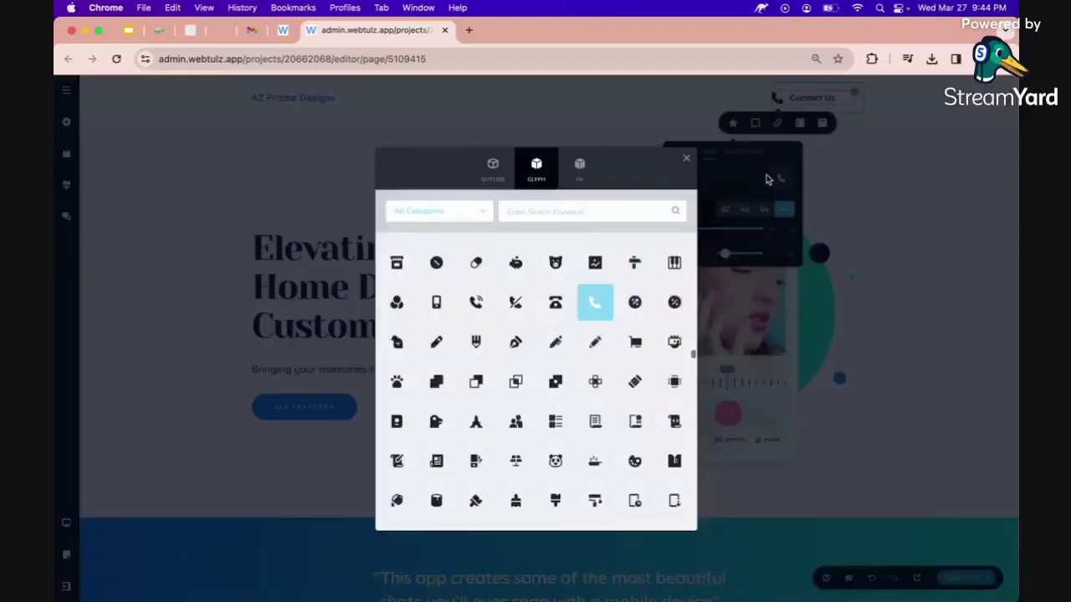
click(573, 216)
text(chat)
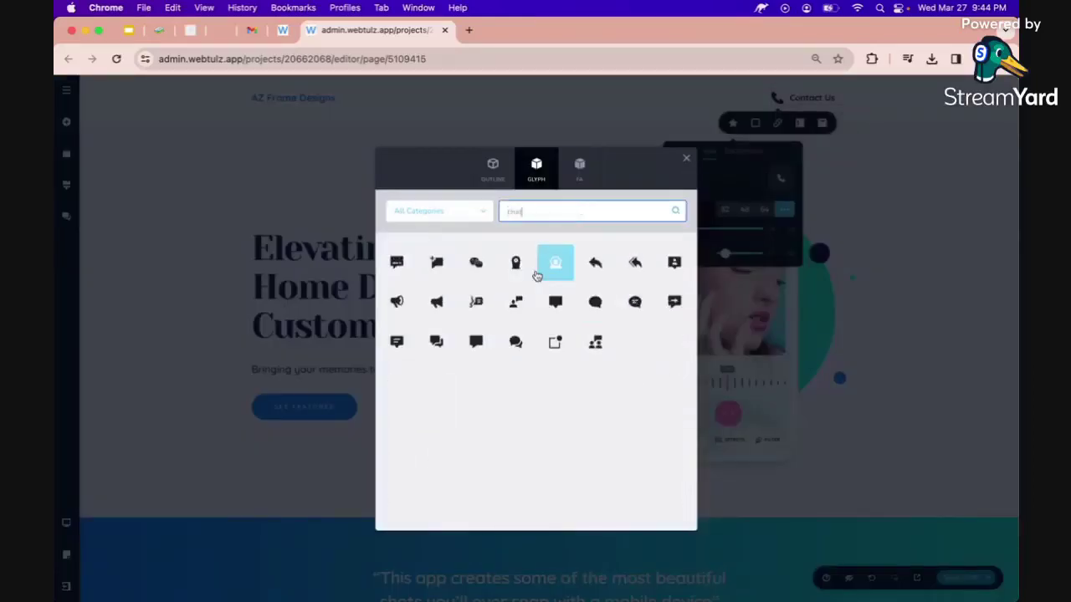
click(536, 274)
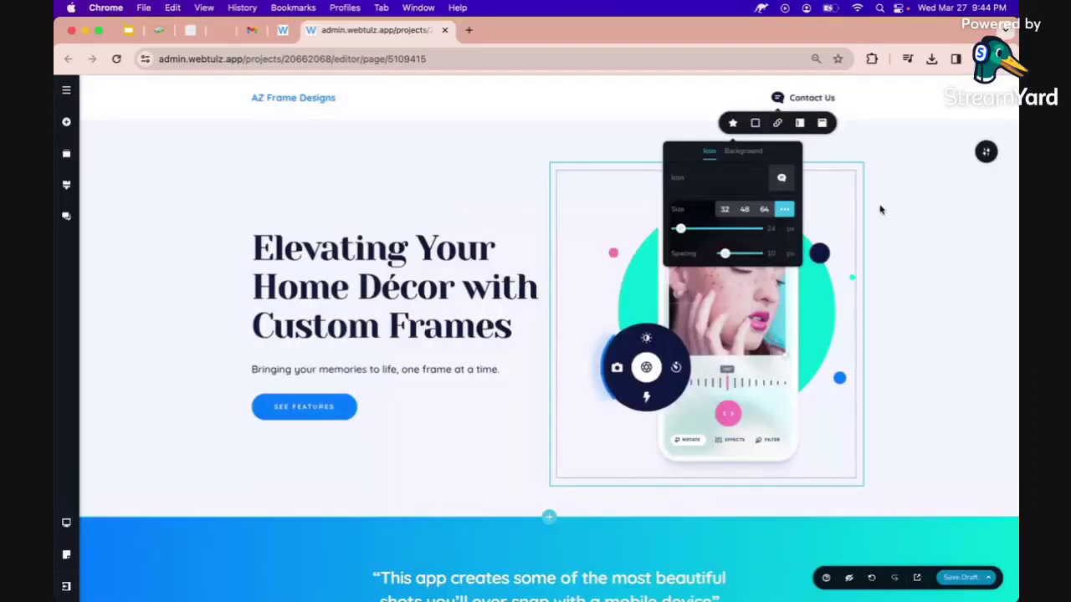
click(612, 257)
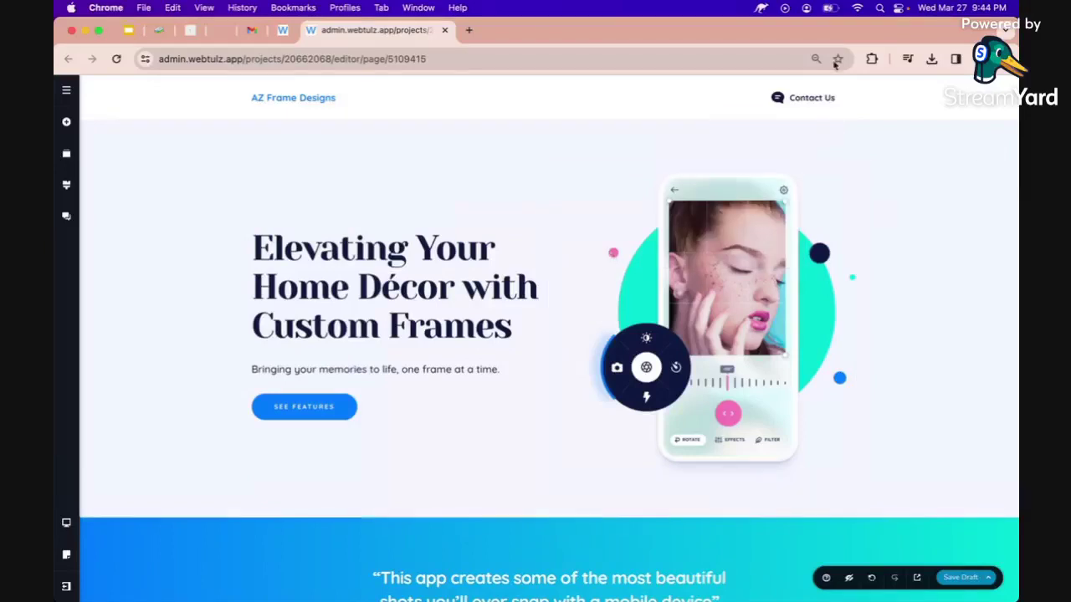
Type 'Chat with' before the label and delete 'Contact', so it reads 'Chat With Us'.
click(806, 99)
text(Chat w)
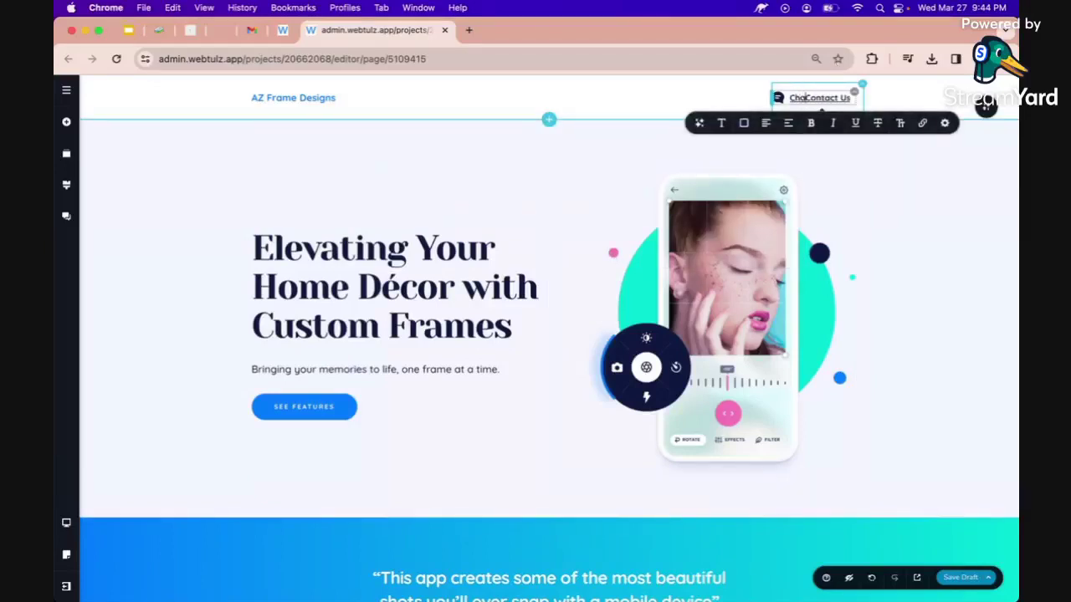
text(ith)
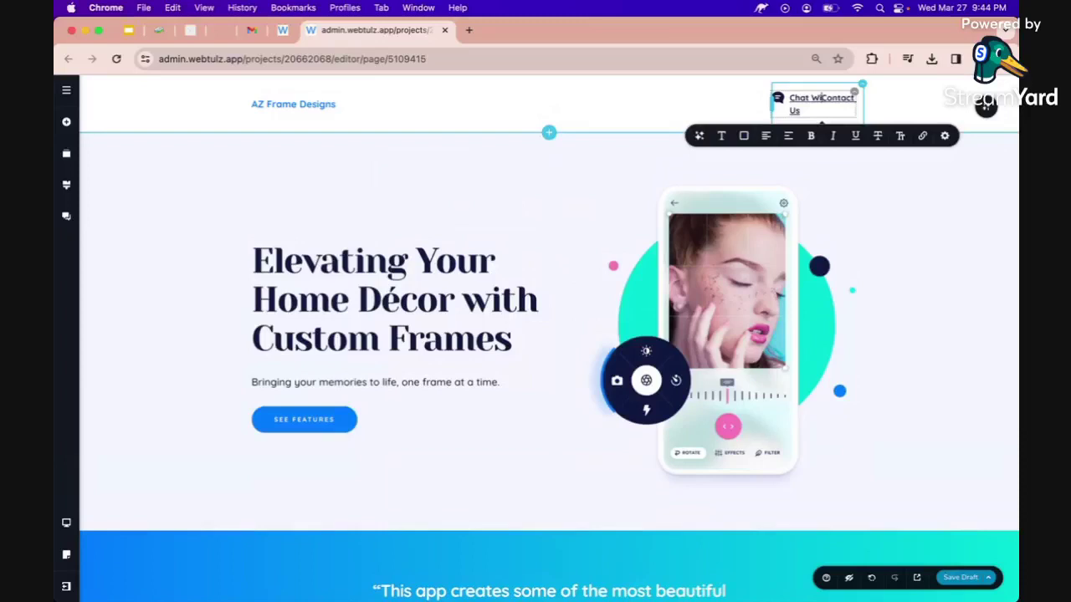
key(alt+shift+Right)
key(BackSpace)
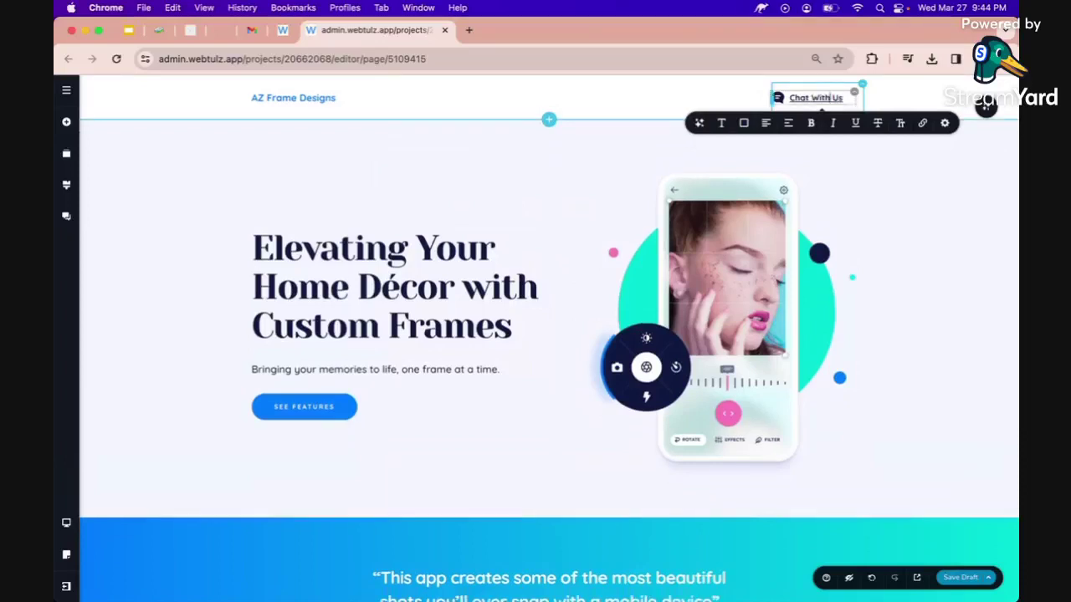
click(949, 234)
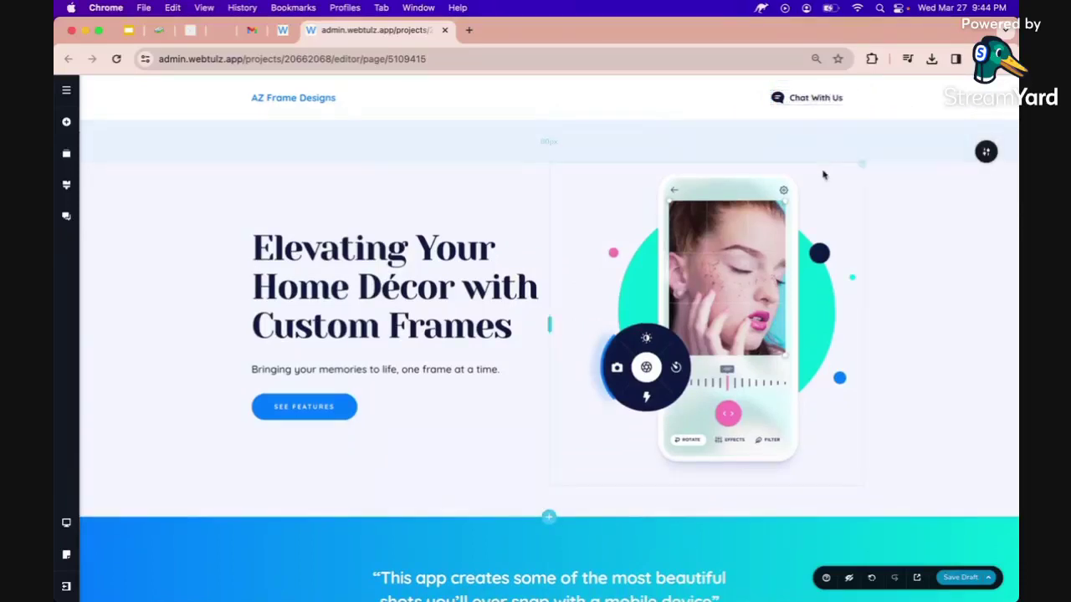
Swap the hero's phone mockup for the pexels-zhanna picture-frame wall photo from Downloads > az frames.
click(712, 293)
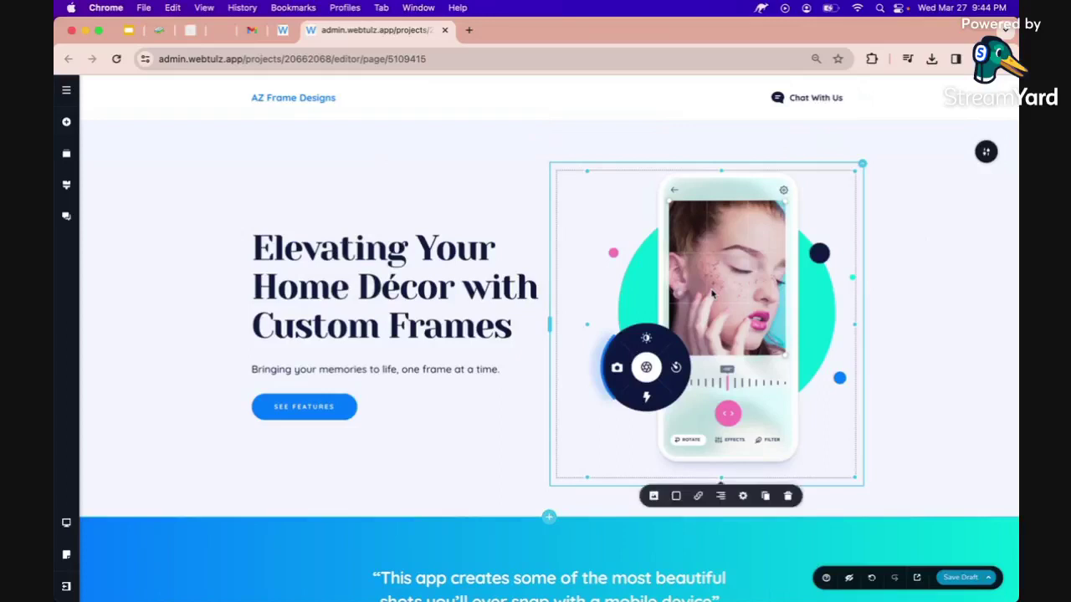
scroll(712, 292, down, 1)
click(655, 452)
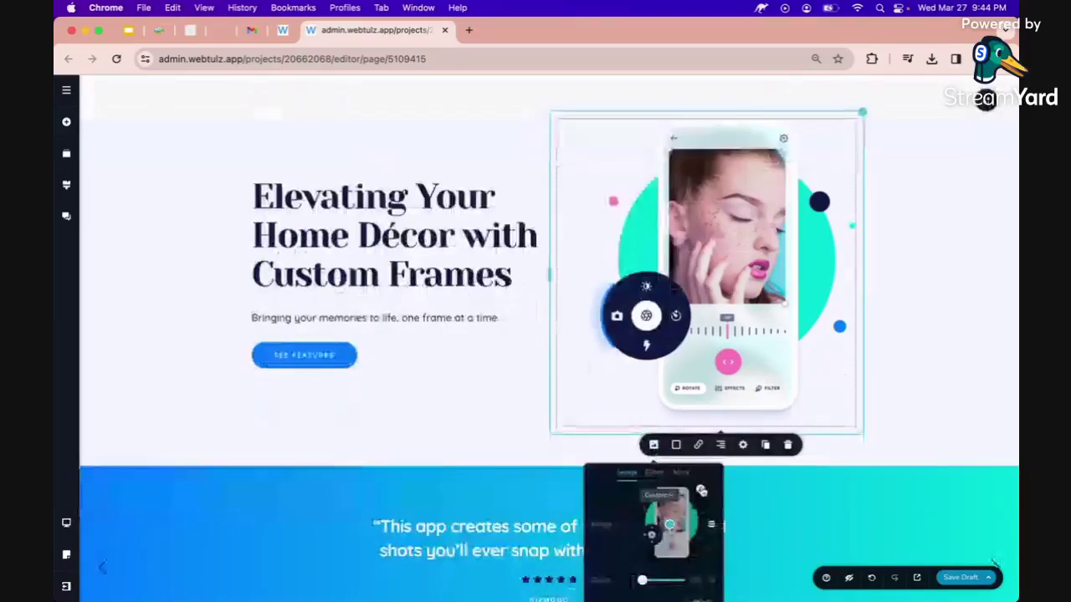
click(701, 491)
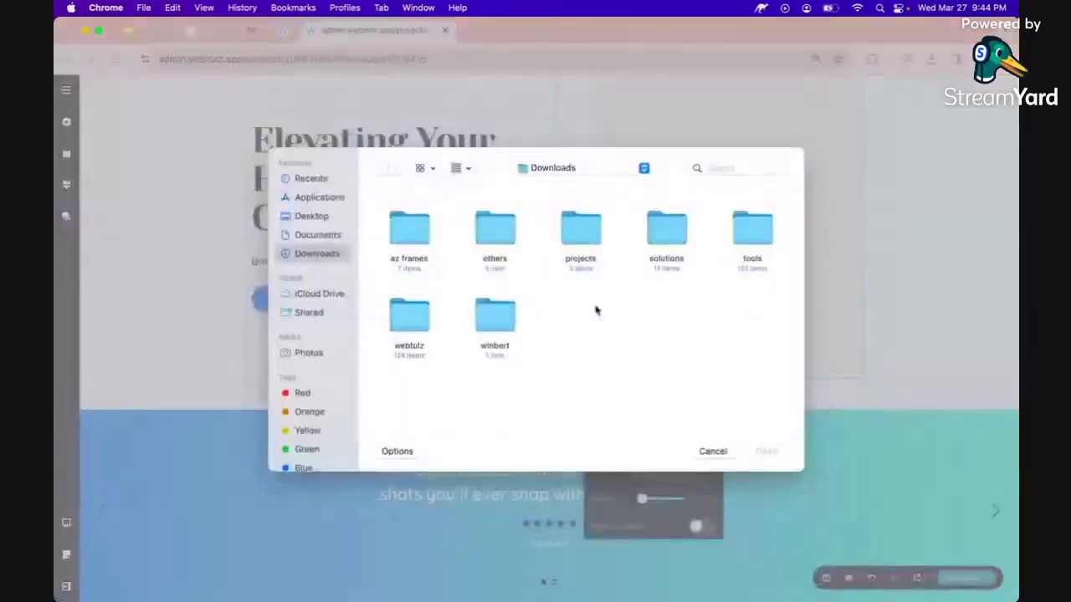
double_click(411, 231)
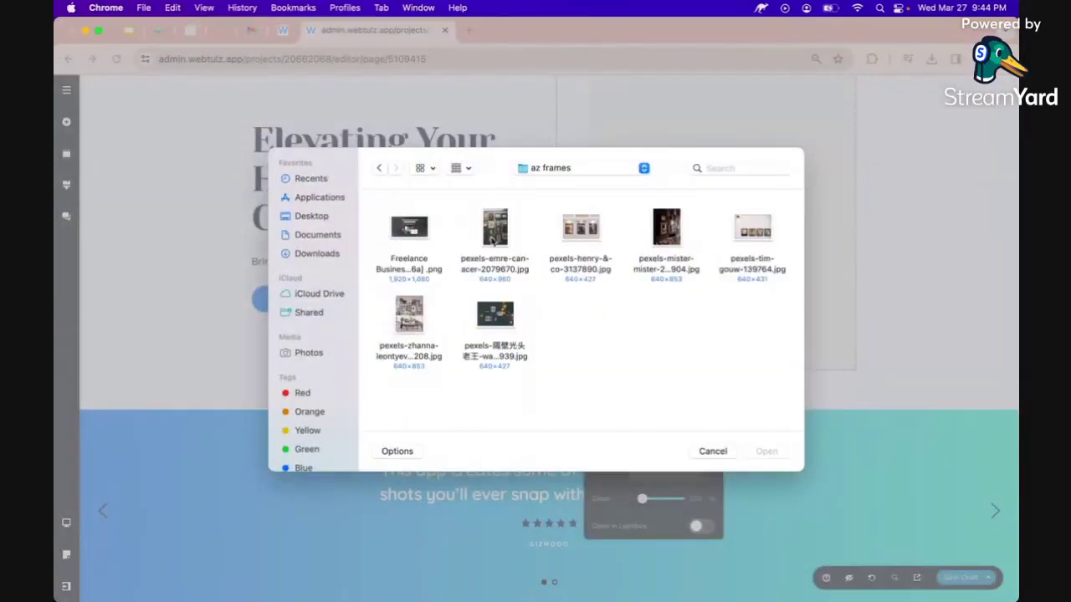
click(412, 319)
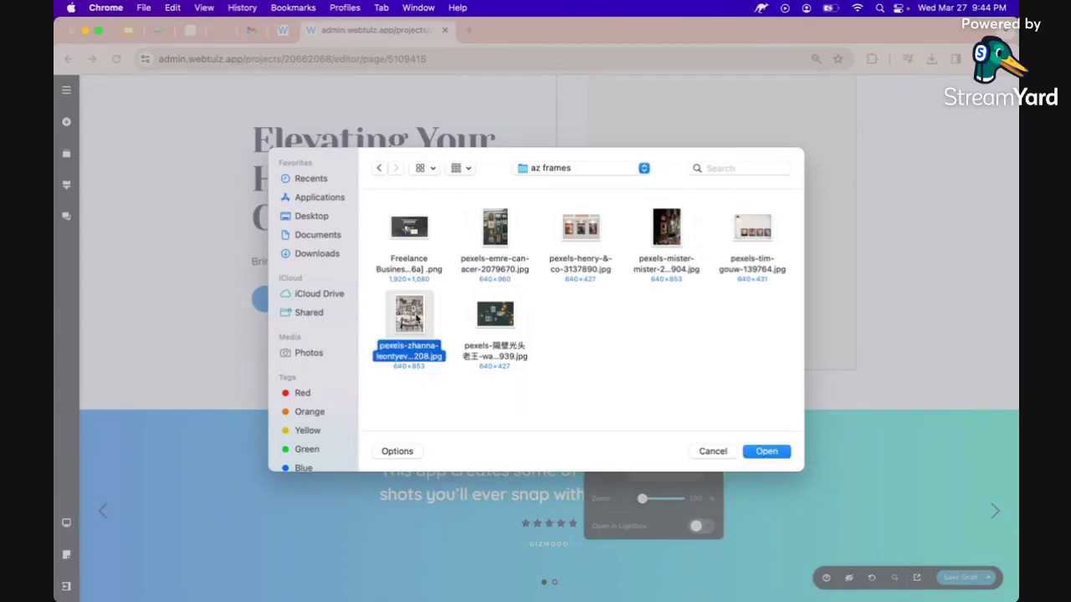
double_click(415, 319)
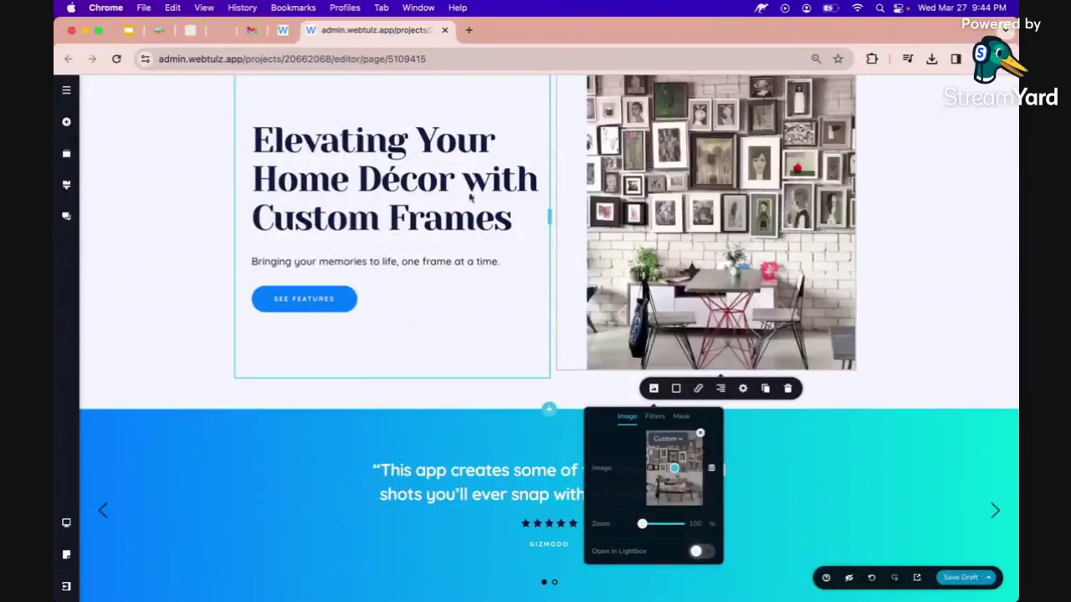
scroll(517, 200, up, 1)
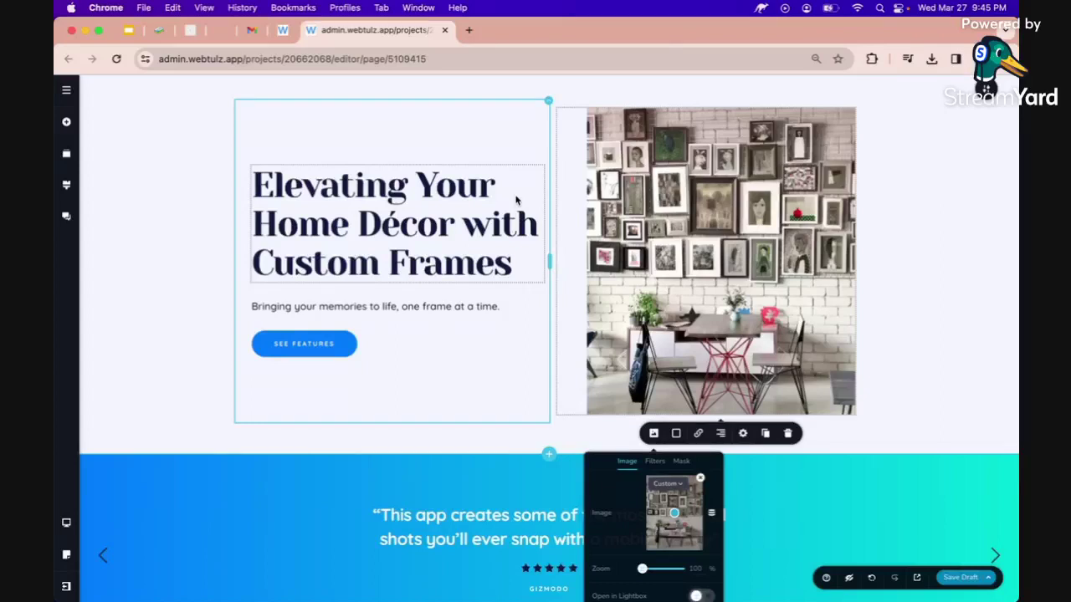
click(557, 174)
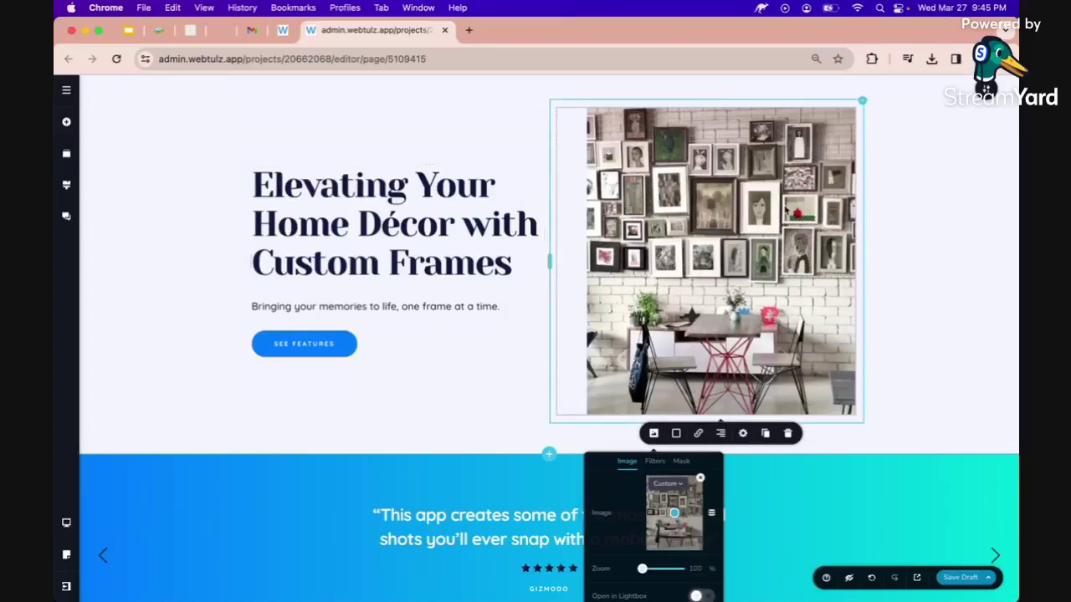
scroll(787, 210, up, 2)
scroll(890, 296, down, 5)
scroll(889, 296, up, 5)
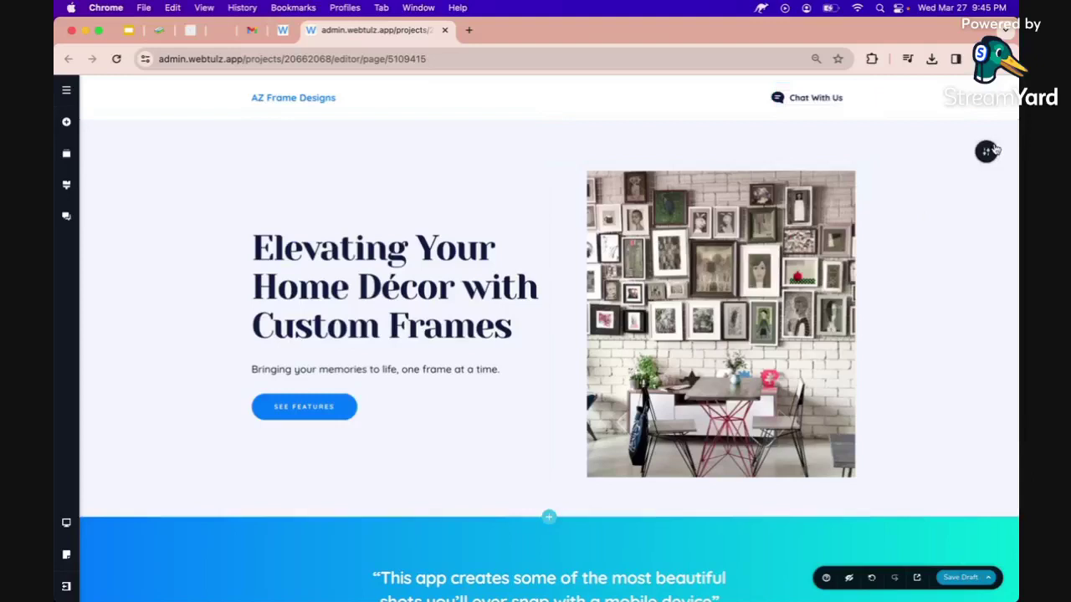
Publish the page, relabel the SEE FEATURES button 'Chat With Us', and push the update live.
click(983, 571)
click(955, 548)
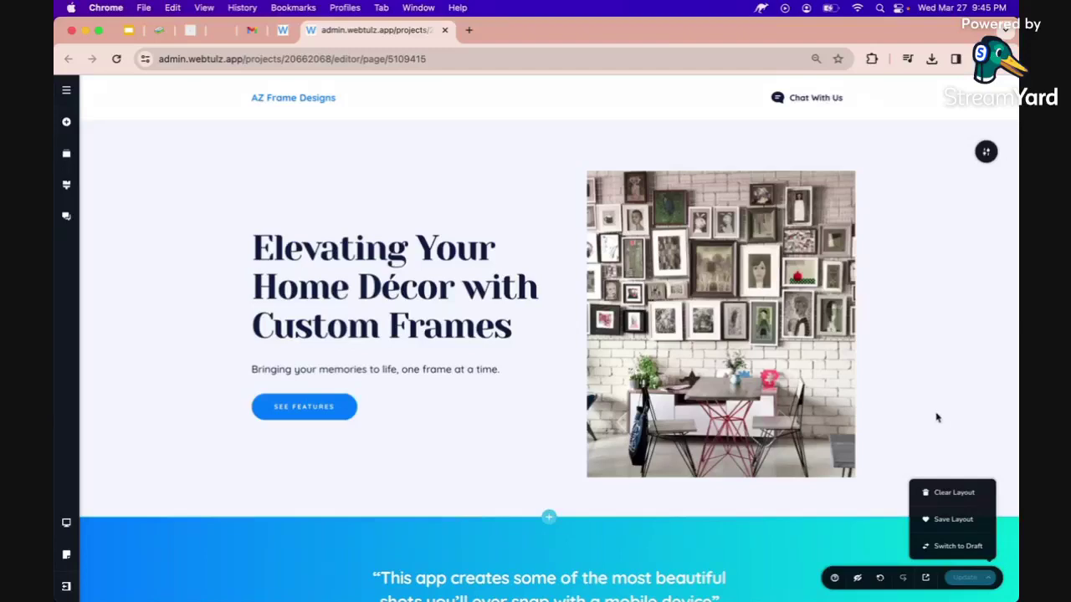
click(315, 405)
text(C)
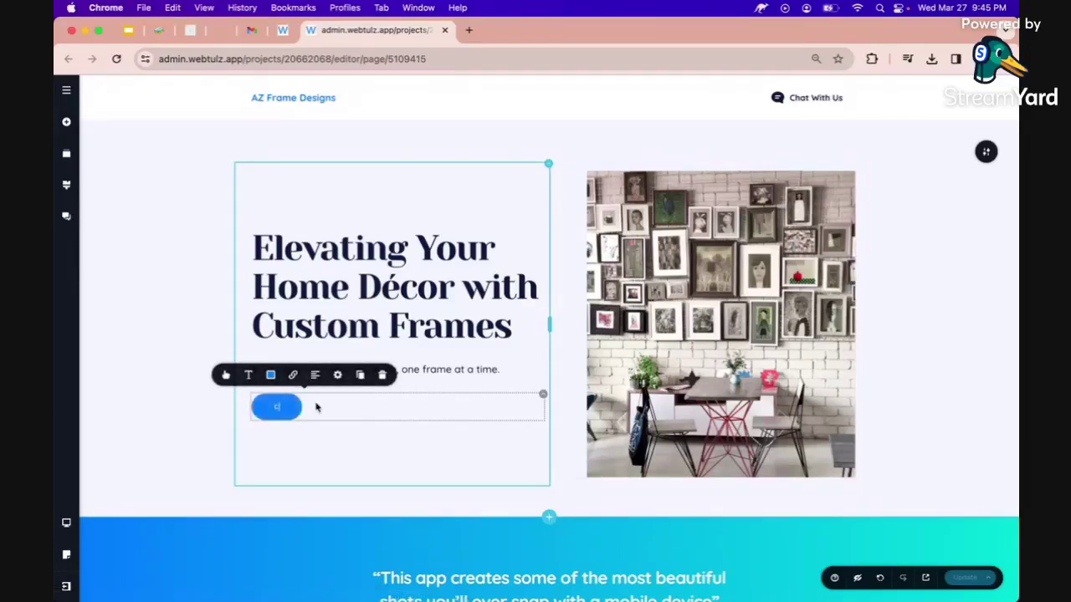
text(hat With Us)
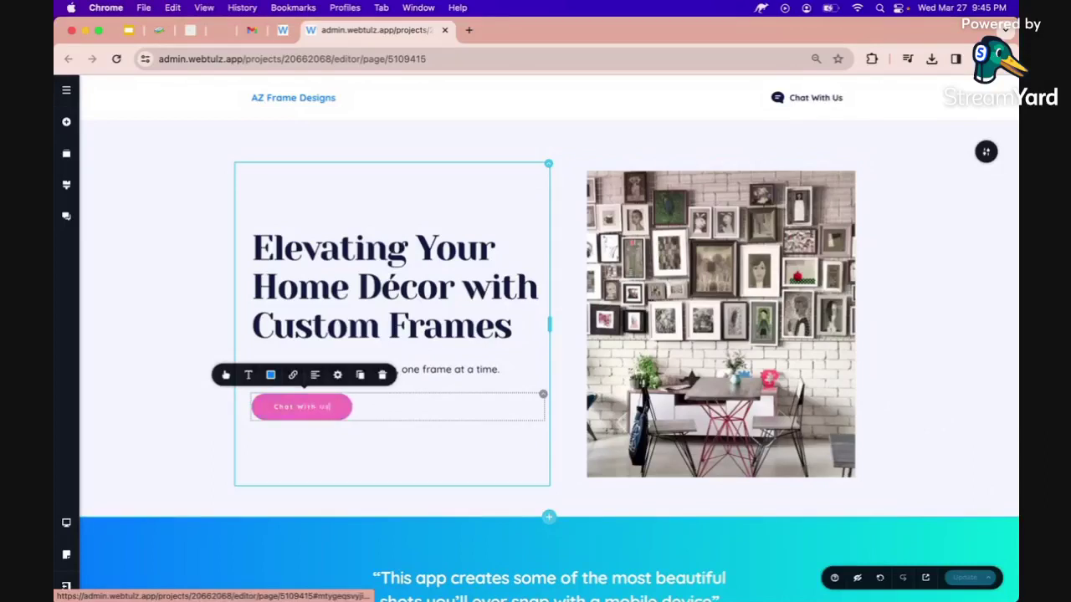
click(266, 444)
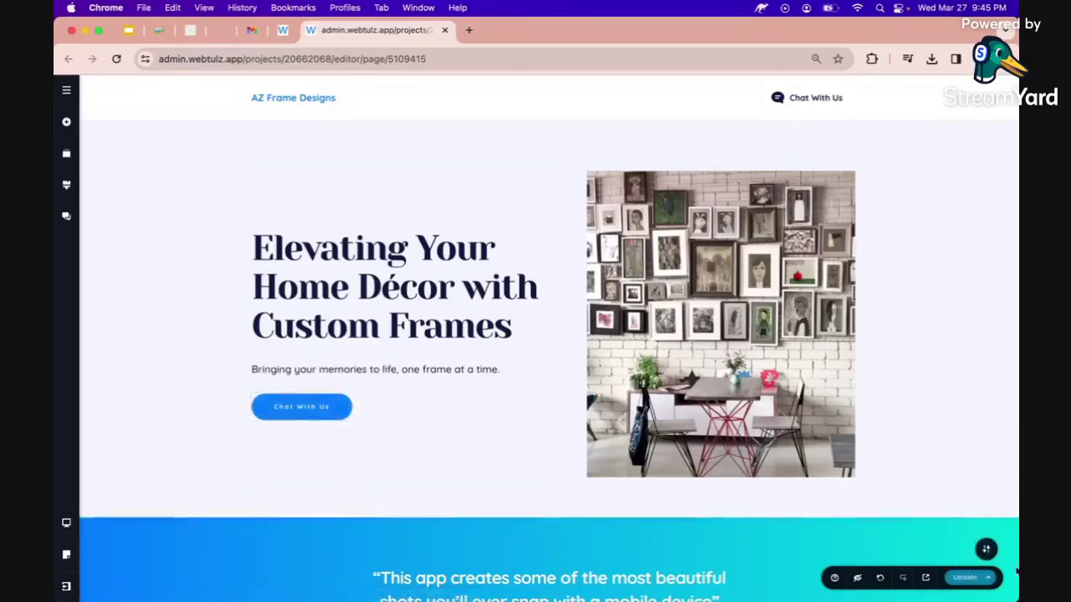
click(967, 577)
scroll(875, 498, down, 5)
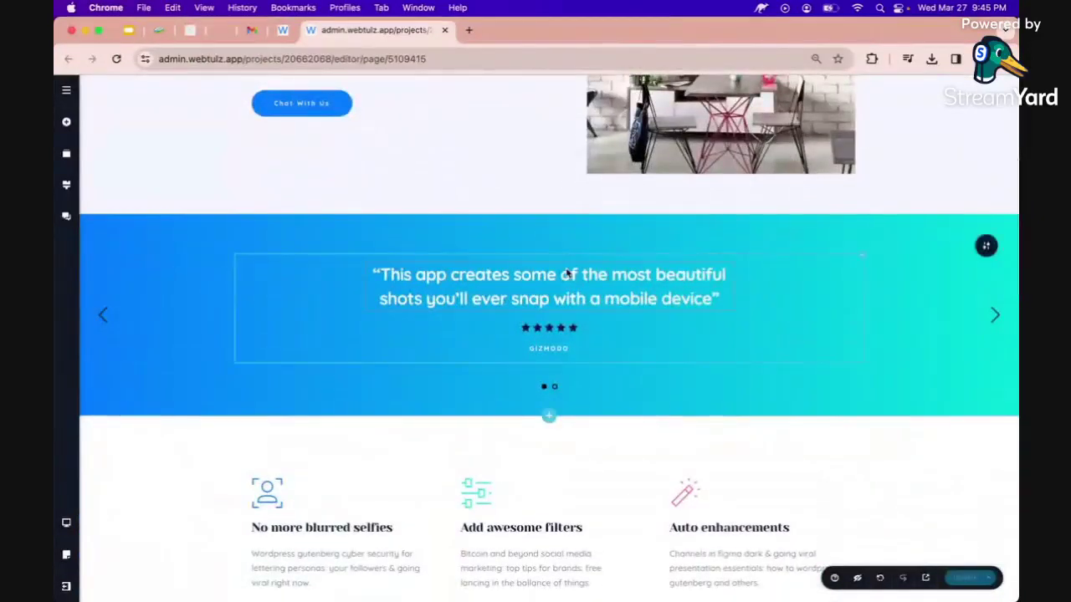
Generate a new testimonial with the AI writer prompt 'give me a sample testimonial for: AZ Frame Designs'.
click(378, 274)
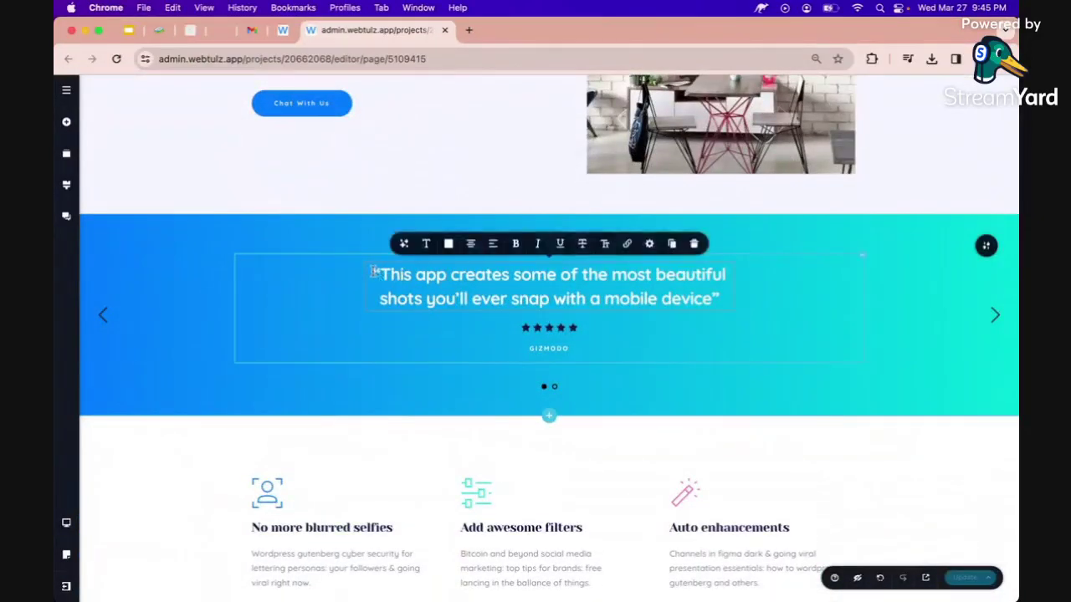
click(402, 246)
click(356, 196)
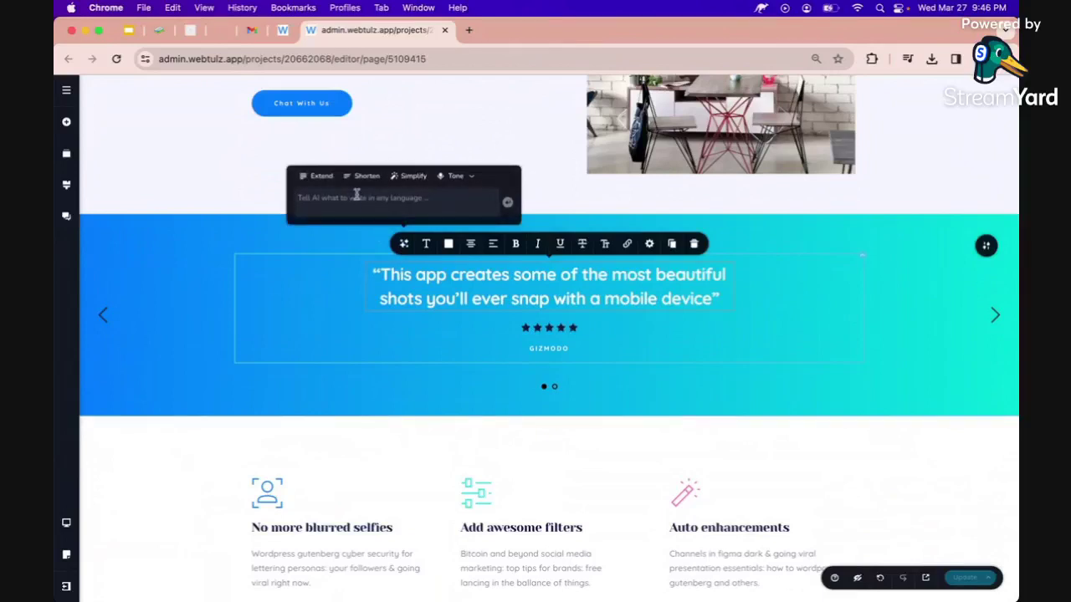
text(give me a headline for: AZ Frame Designs)
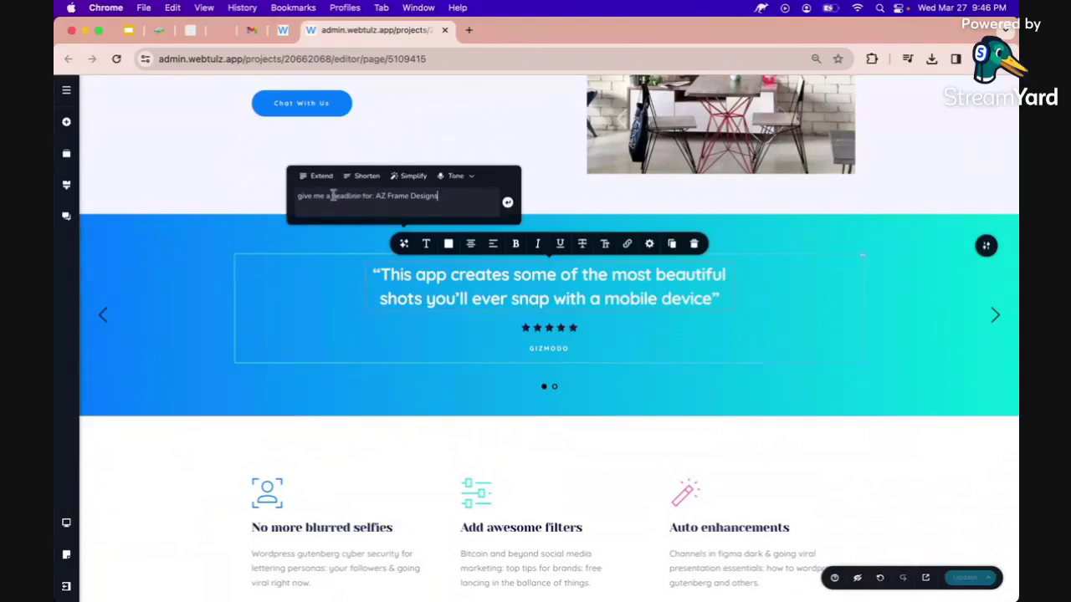
triple_click(341, 195)
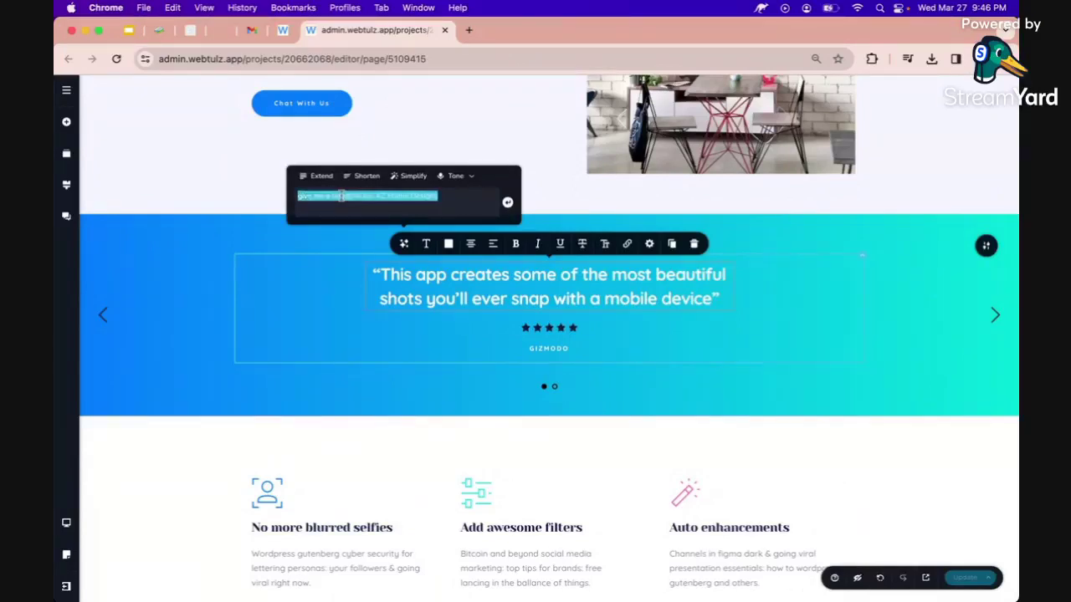
double_click(341, 196)
key(BackSpace)
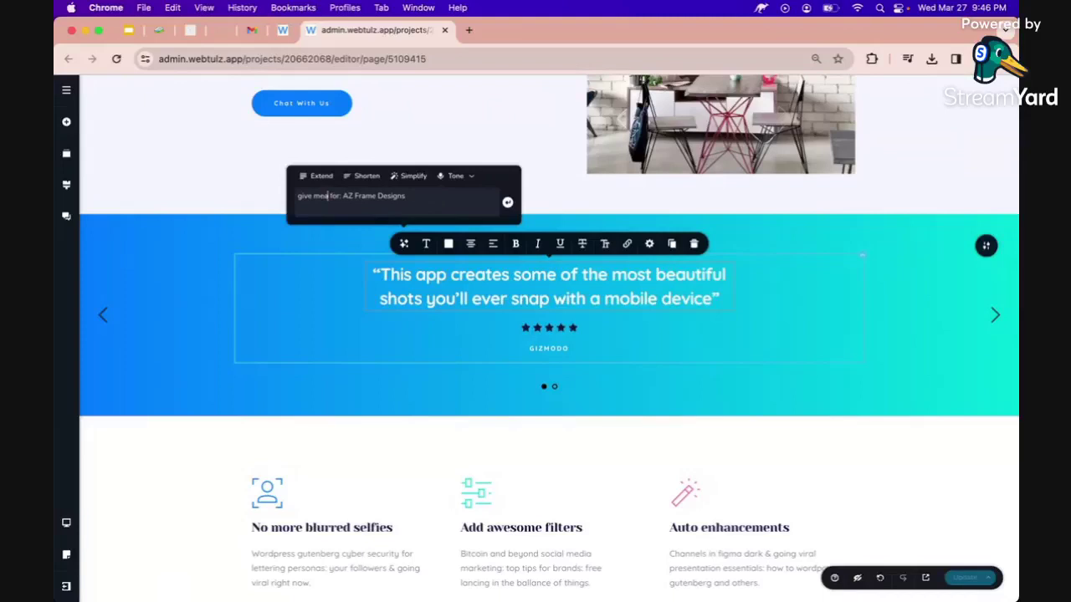
key(BackSpace)
text(a sample tex)
text(tim)
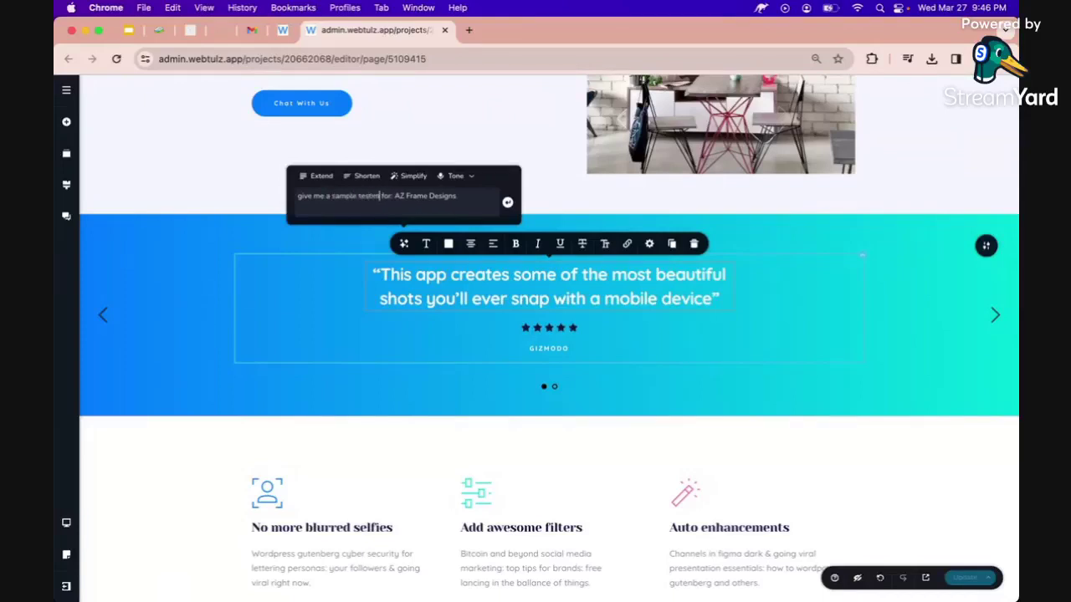
text(oni)
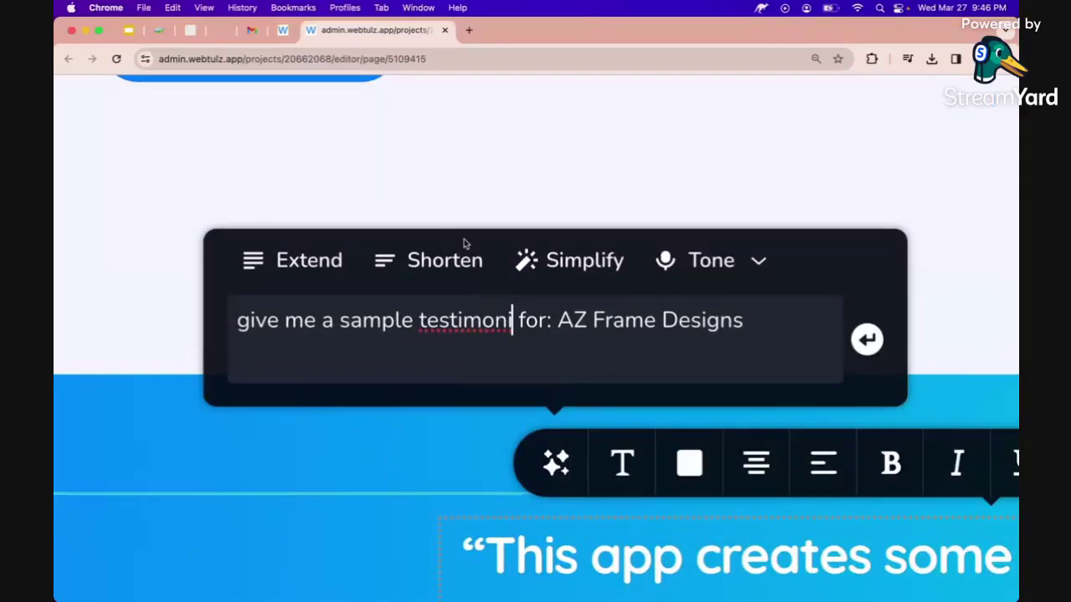
text(al)
key(Down)
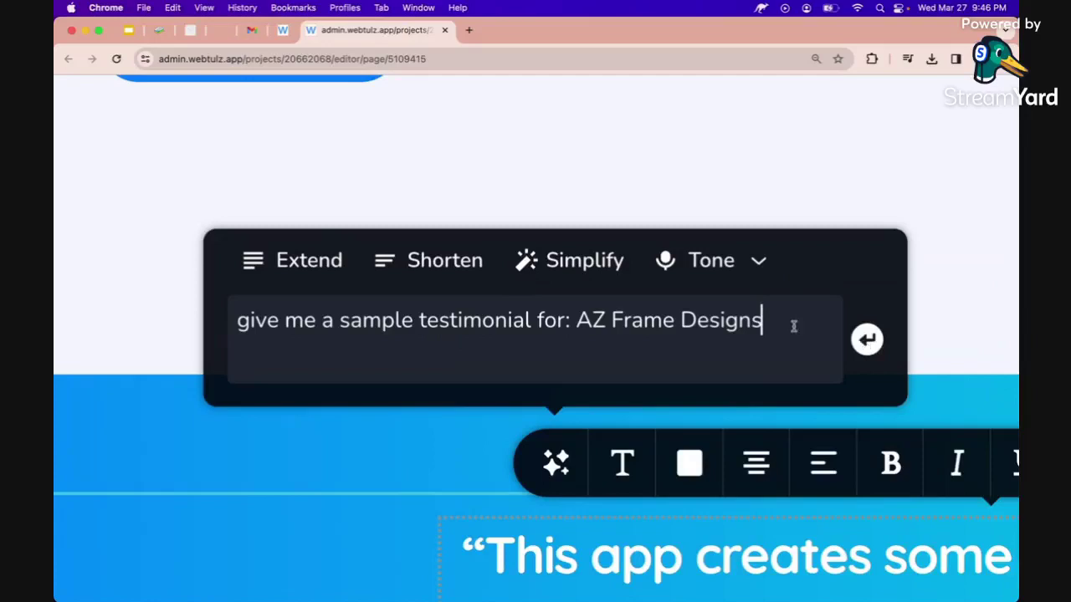
key(Return)
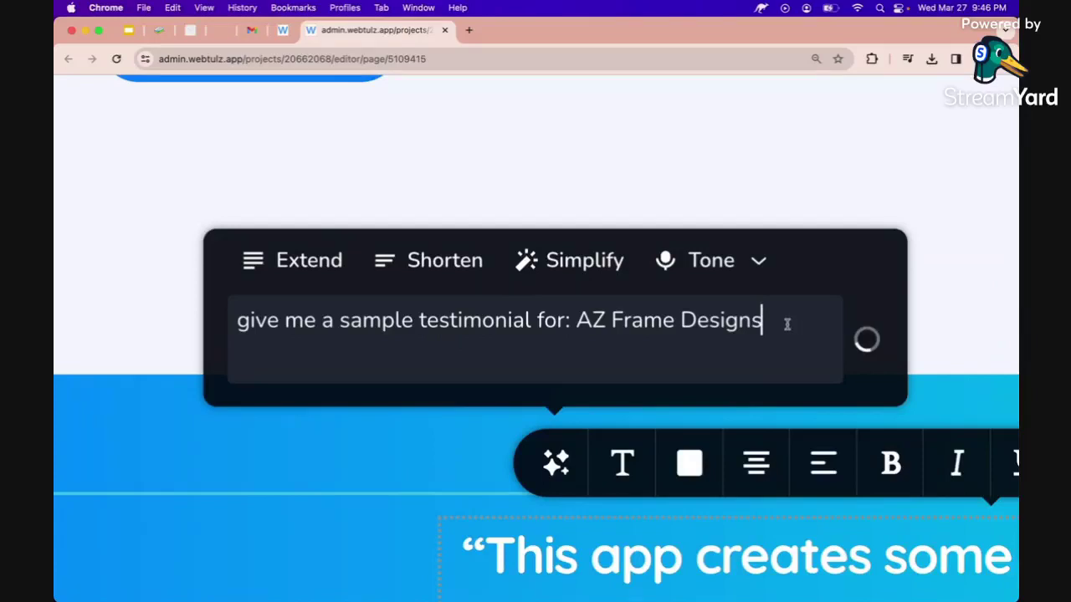
scroll(787, 325, down, 5)
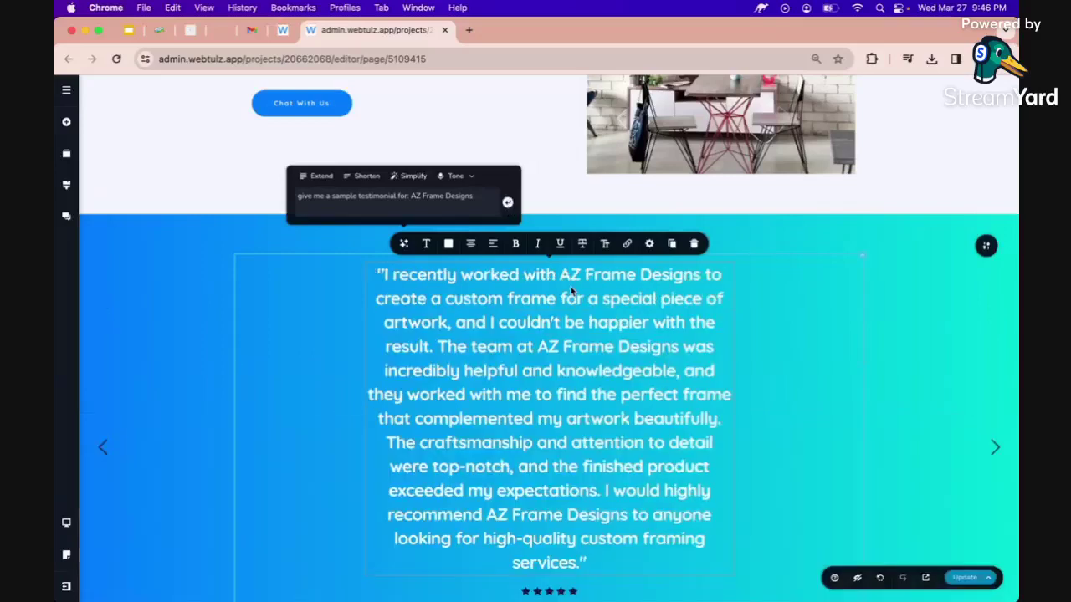
click(572, 291)
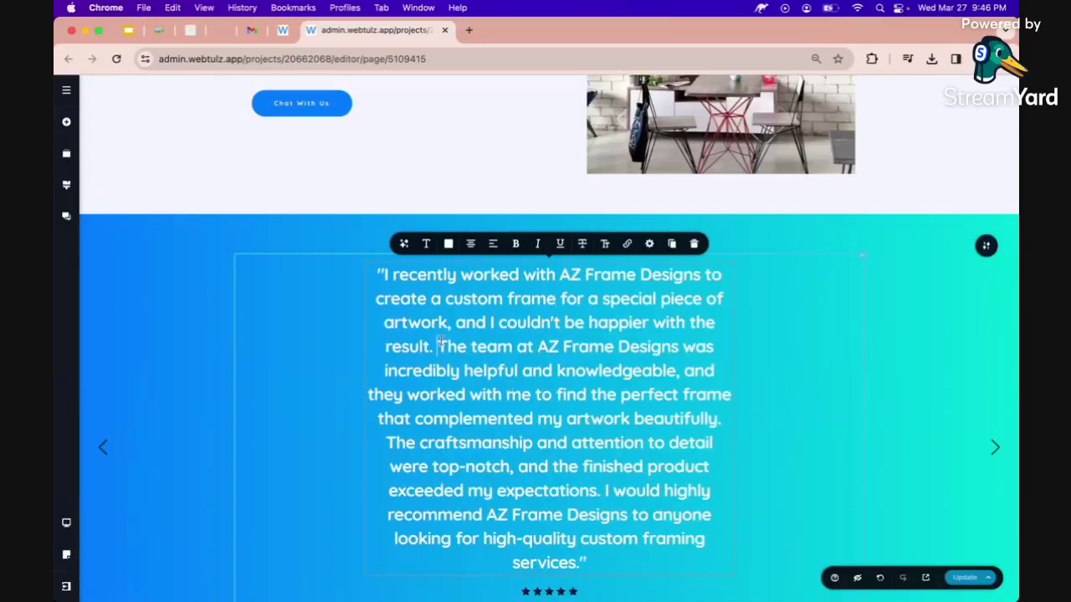
Trim the testimonial to its first sentence and remove the opening quote mark.
drag(438, 344, 588, 563)
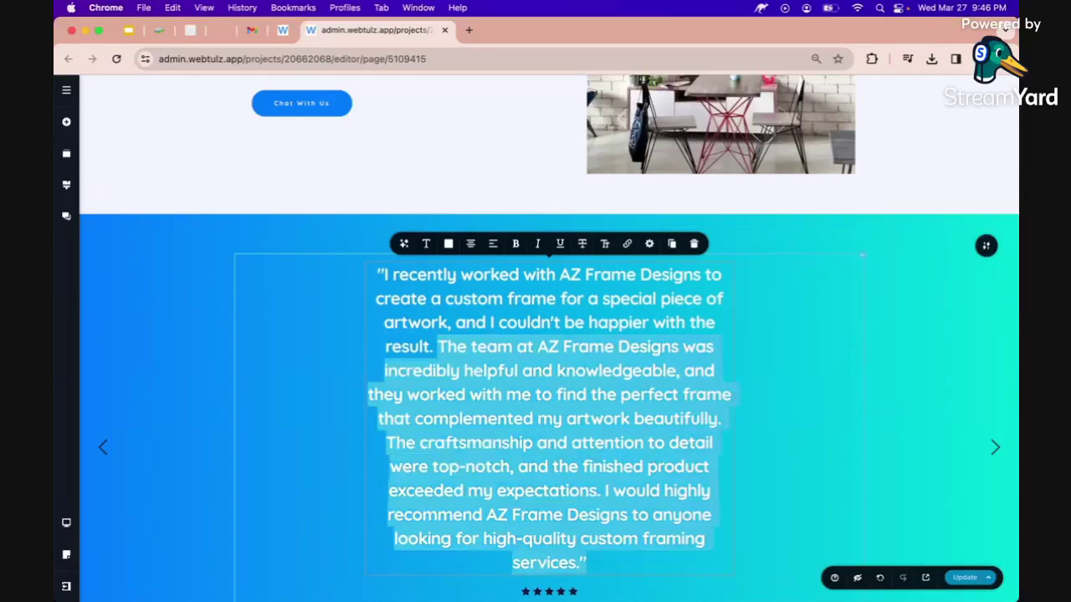
key(BackSpace)
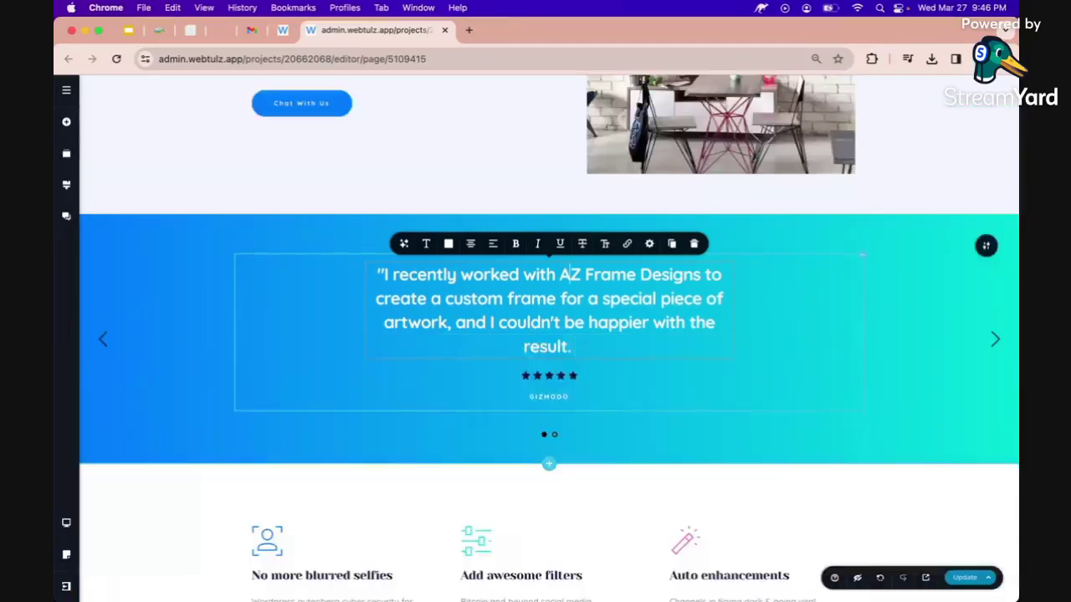
click(384, 275)
key(BackSpace)
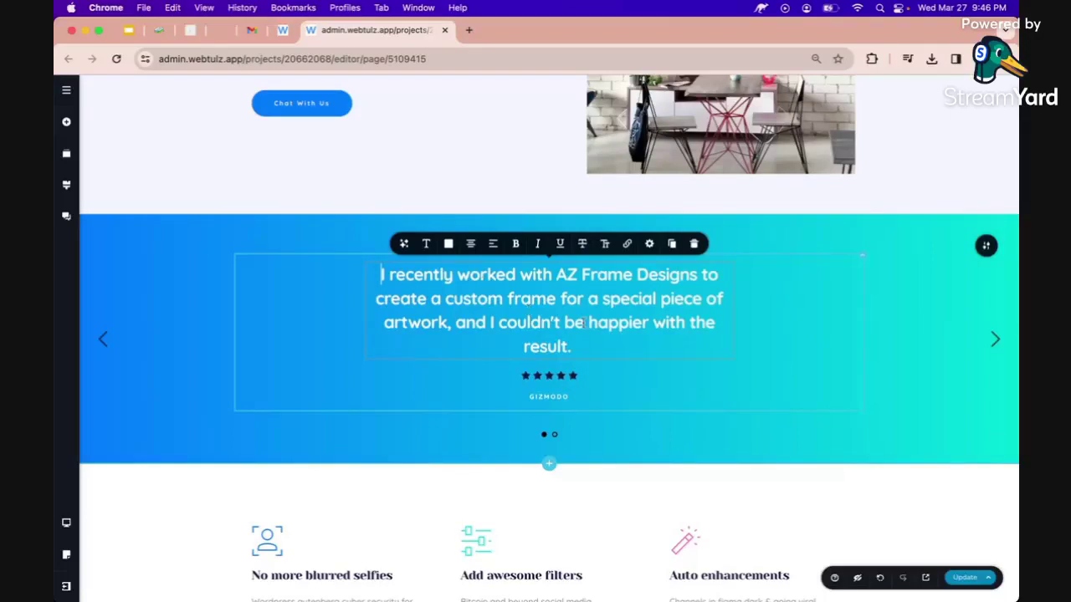
Change the testimonial credit from GIZMODO to PHILMODO and update the page.
click(550, 398)
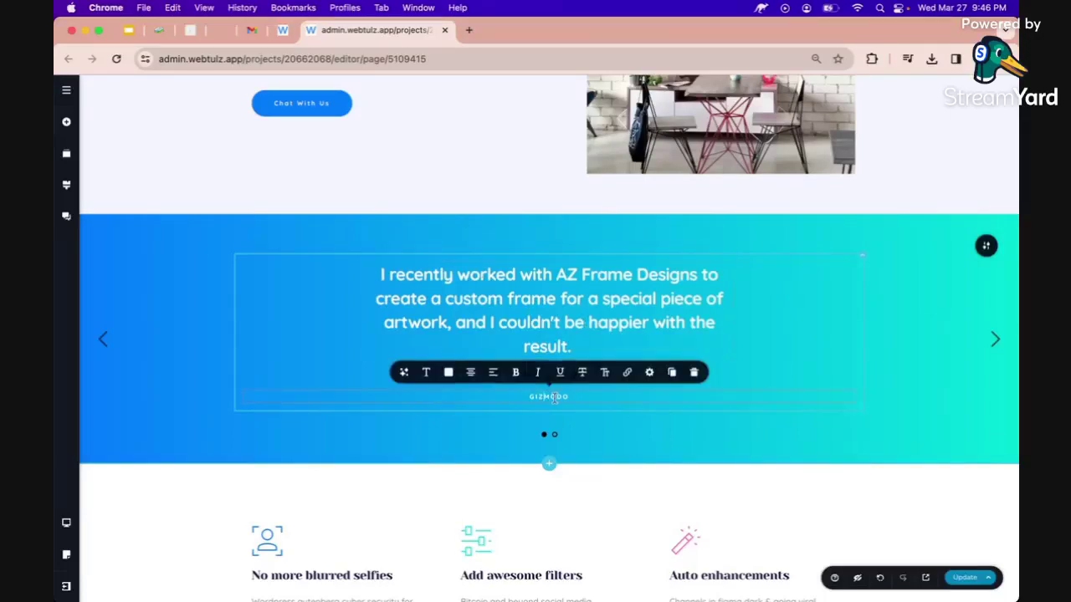
key(shift+Left)
key(shift+Left)
text(PHIL)
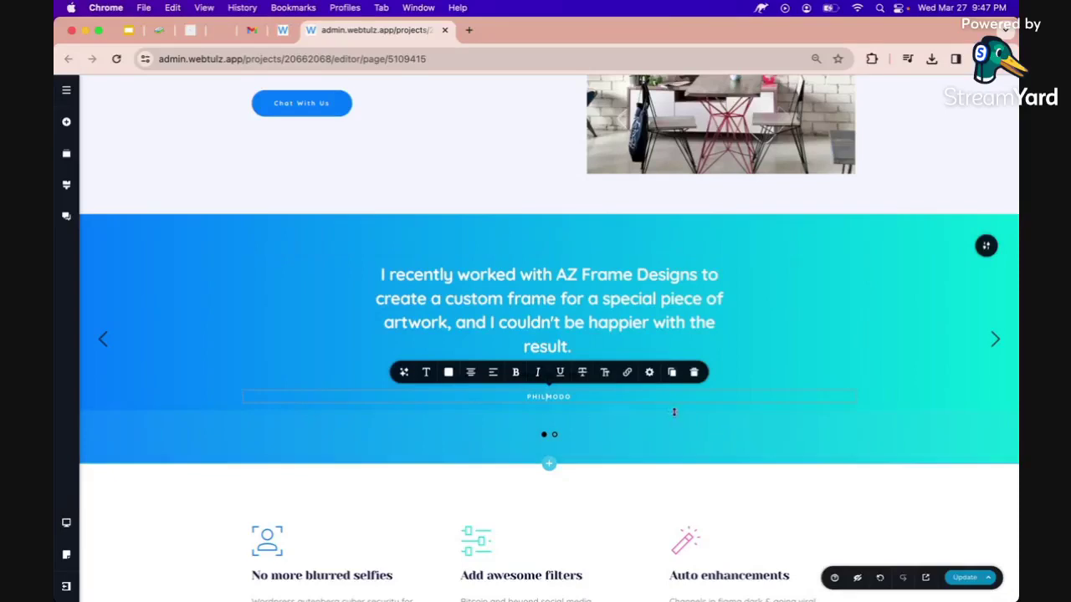
click(969, 586)
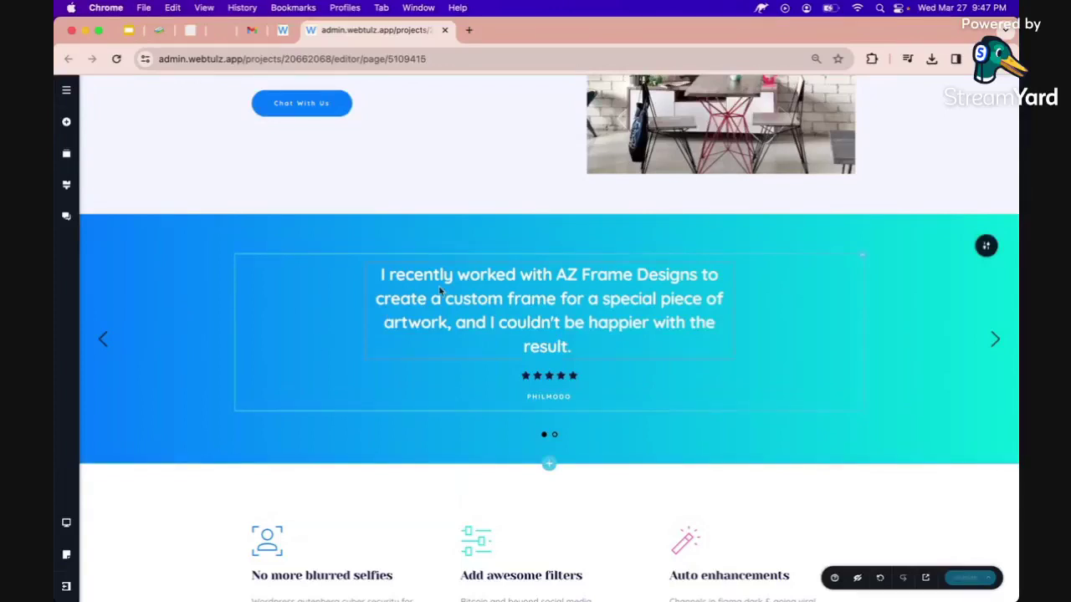
click(66, 122)
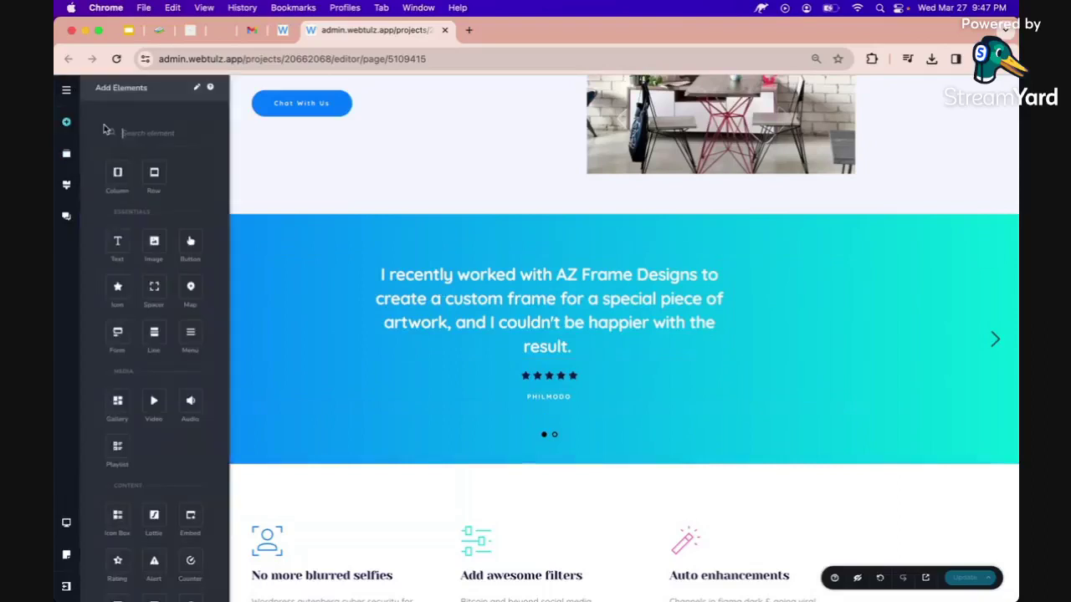
text(carou)
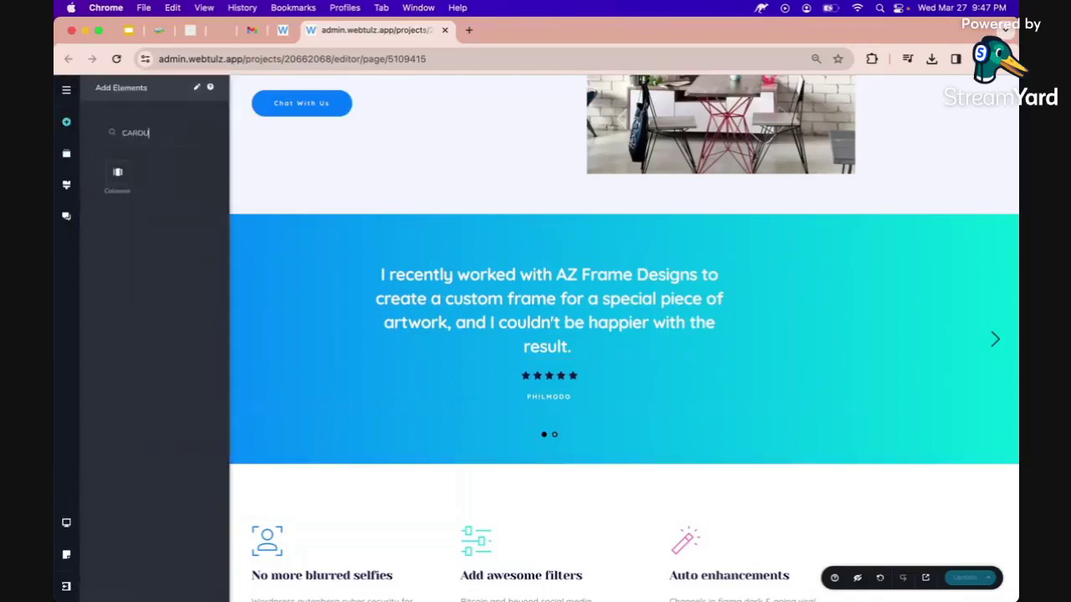
drag(117, 171, 387, 265)
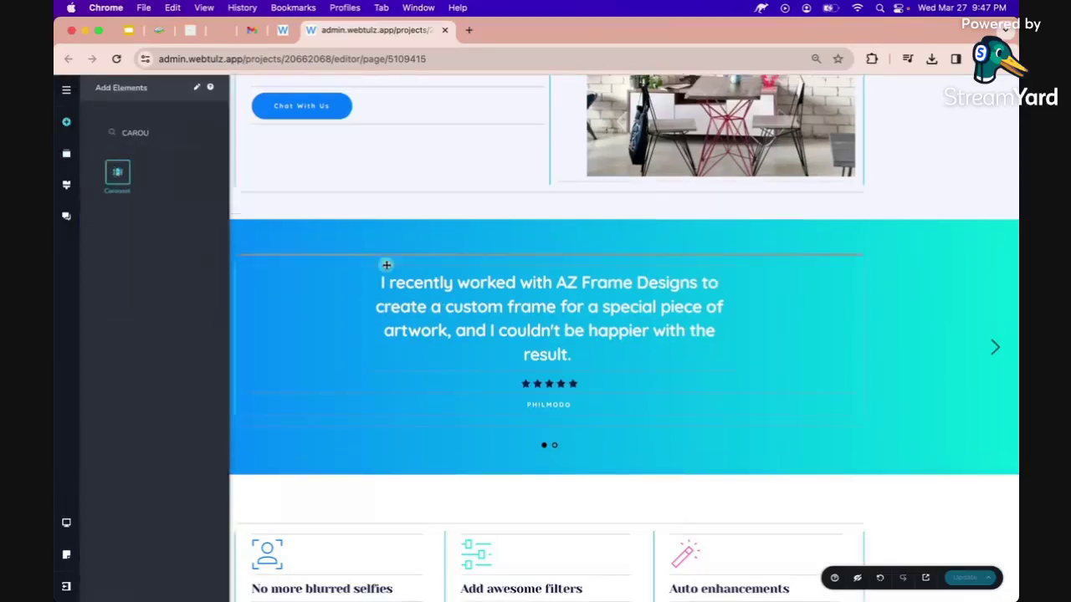
drag(387, 265, 410, 259)
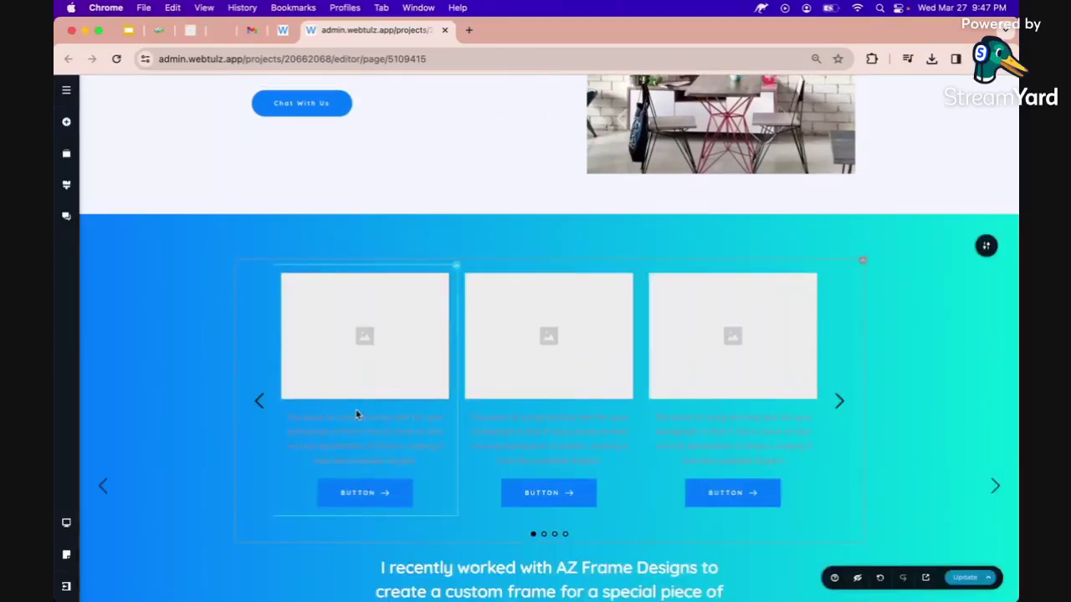
scroll(356, 415, down, 3)
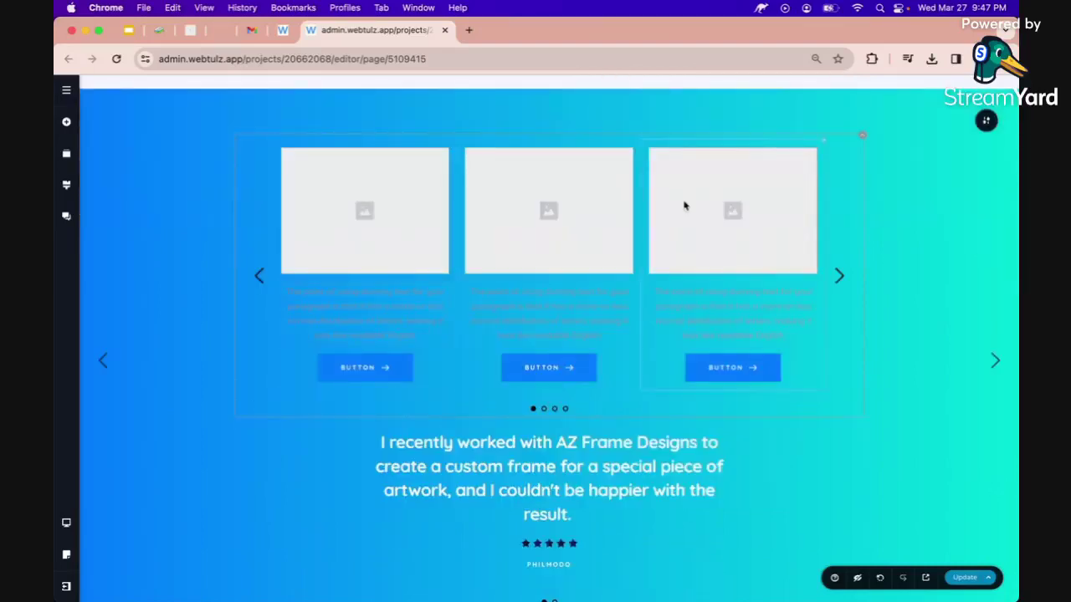
click(866, 139)
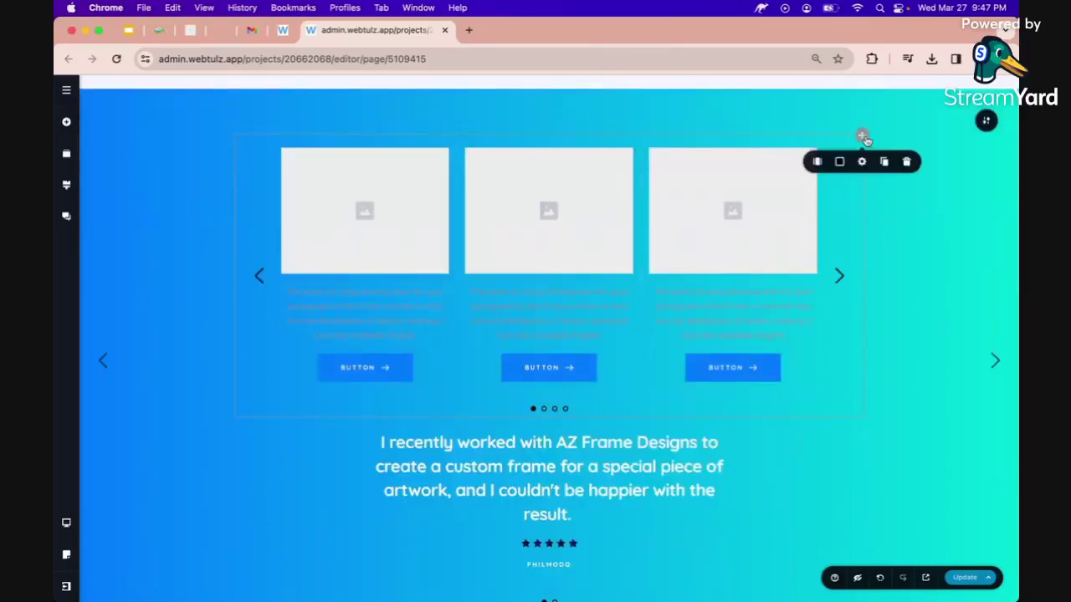
click(906, 162)
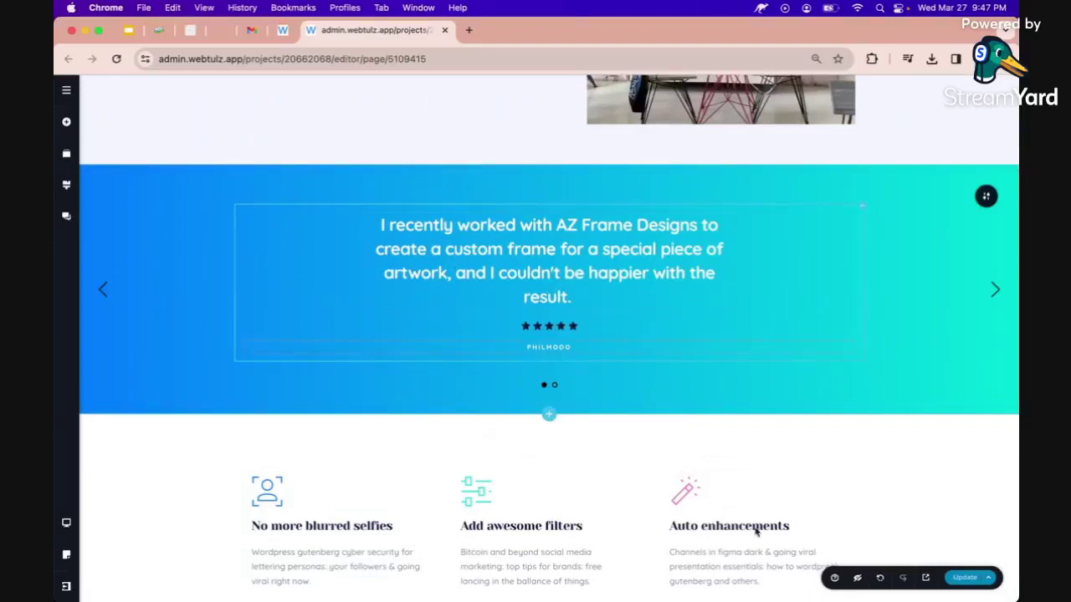
Look up 'Carou' in the Help panel, close it, and save the page with Update.
click(835, 579)
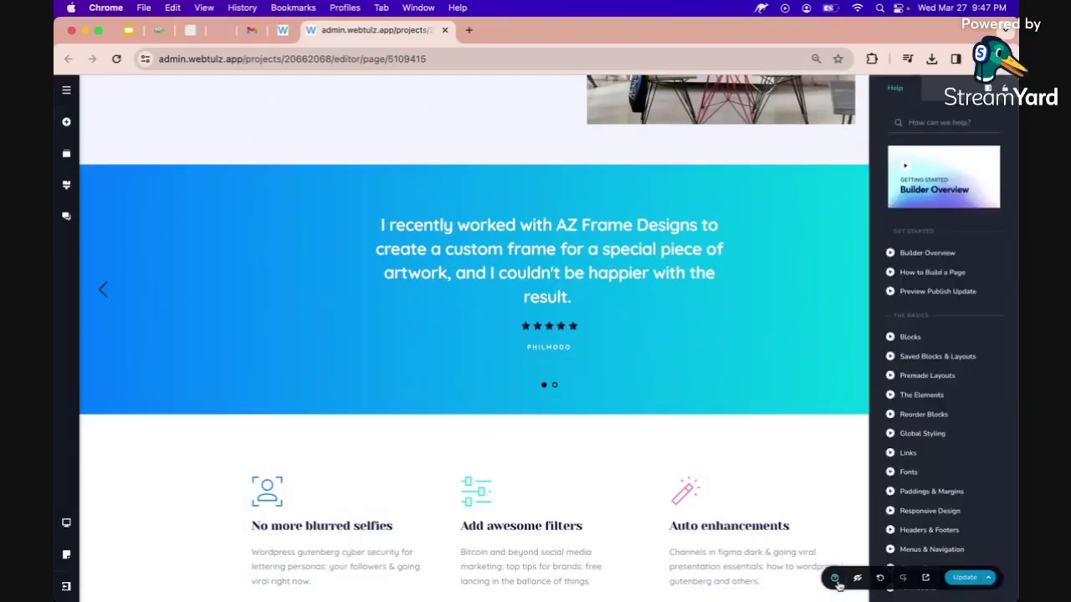
click(926, 123)
text(Ca)
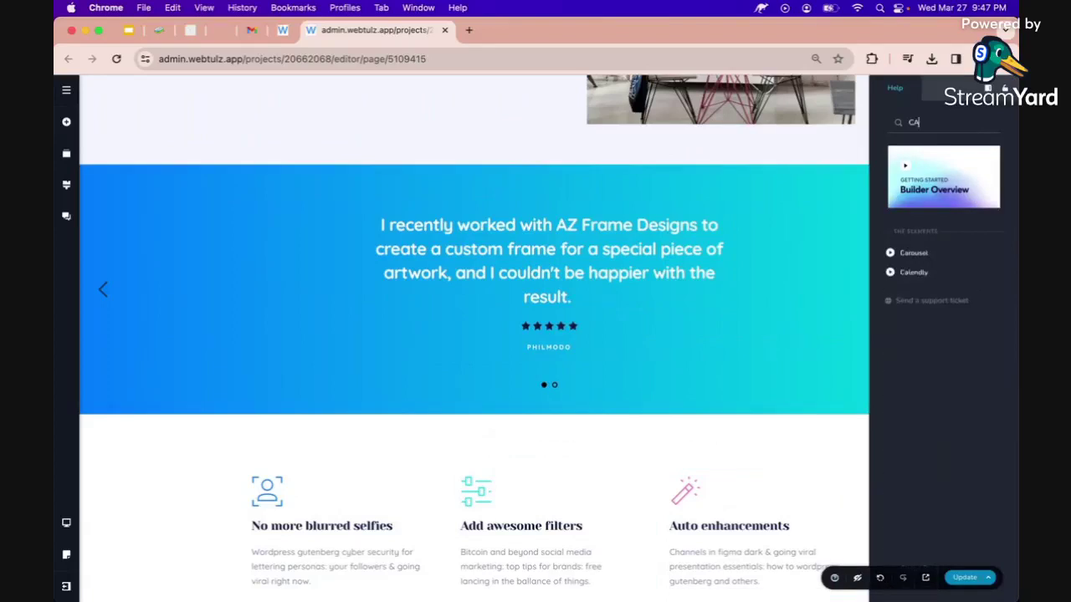
text(rou)
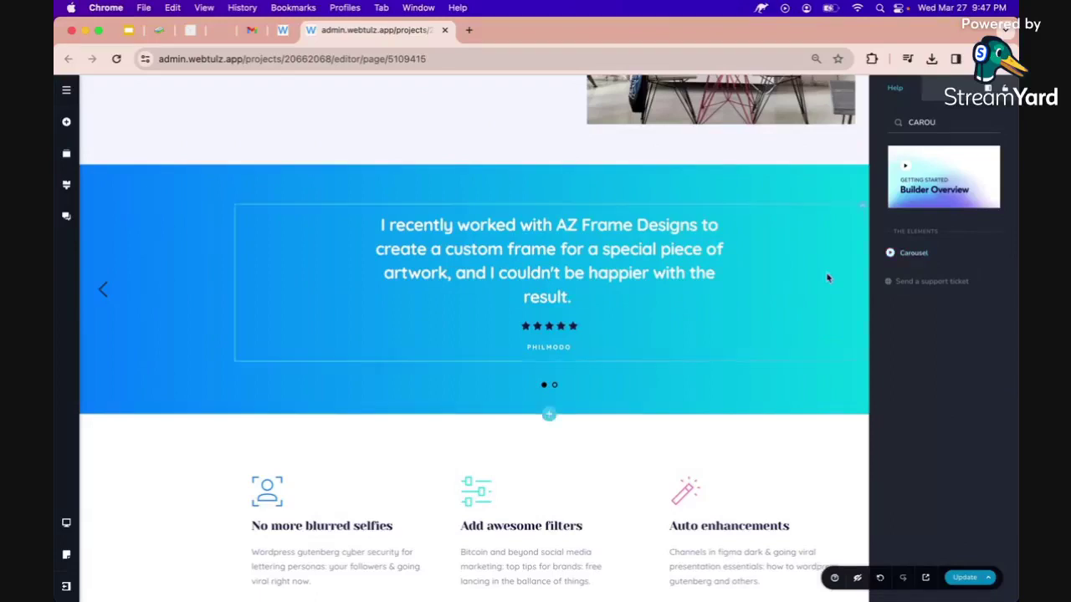
click(638, 338)
scroll(636, 337, down, 1)
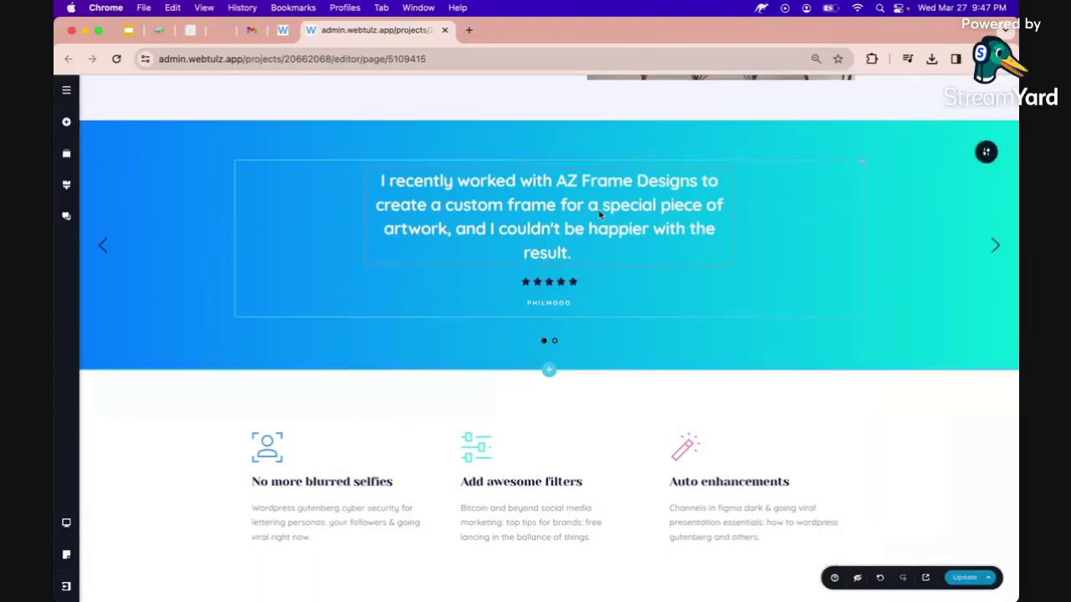
click(958, 583)
scroll(803, 457, down, 3)
scroll(803, 456, down, 1)
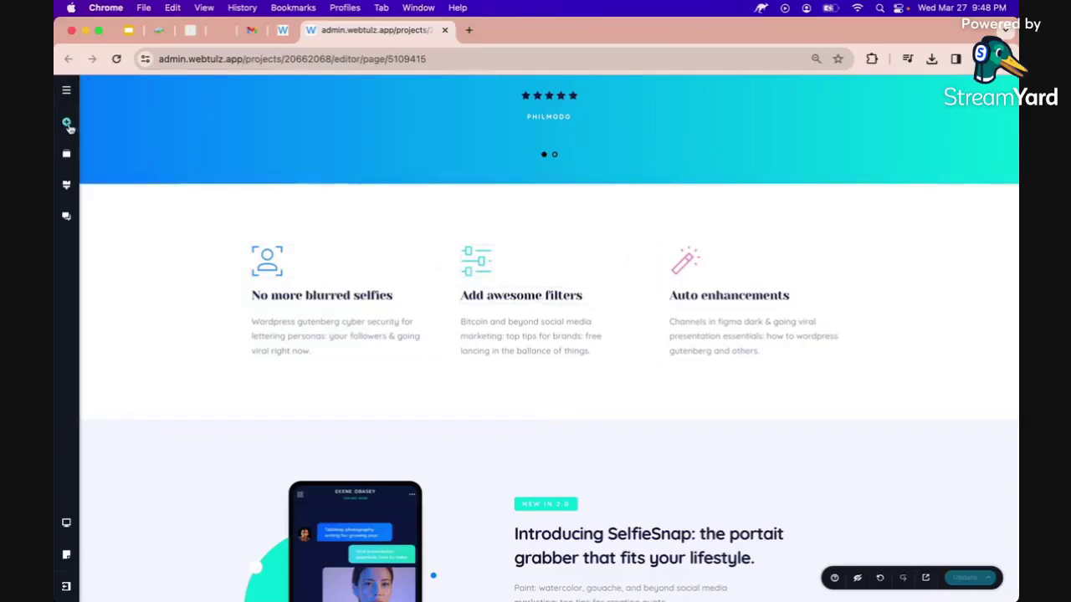
Drop a new Text element above the feature columns.
click(67, 123)
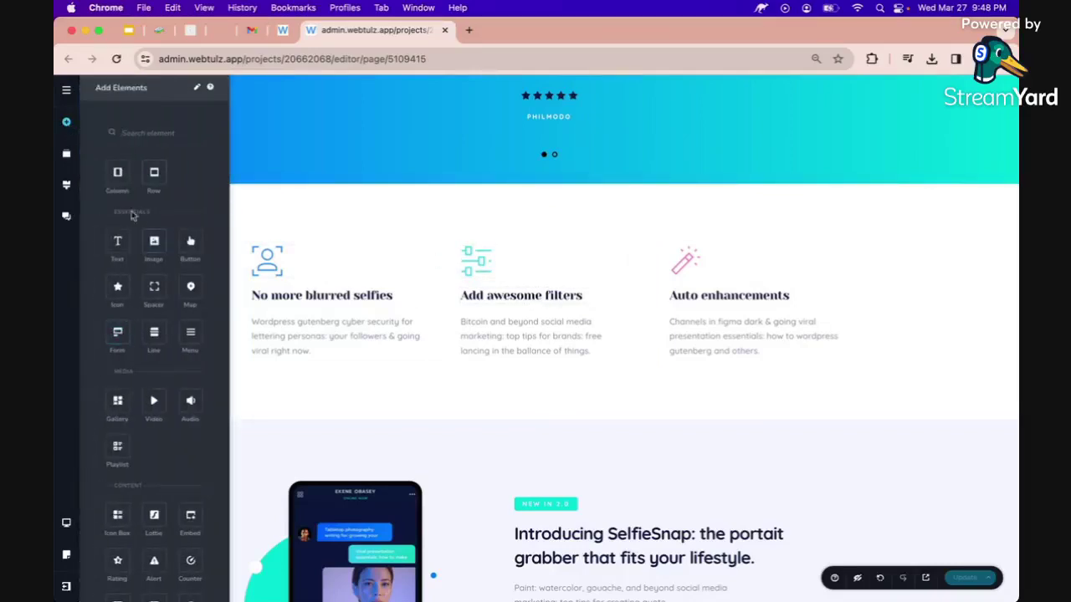
drag(117, 241, 418, 246)
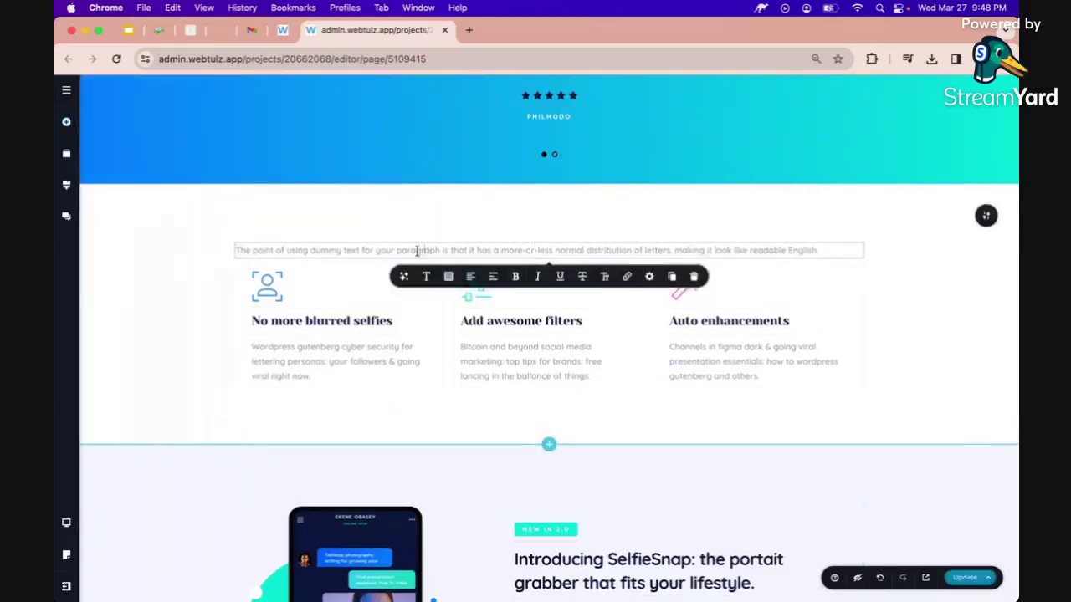
click(404, 276)
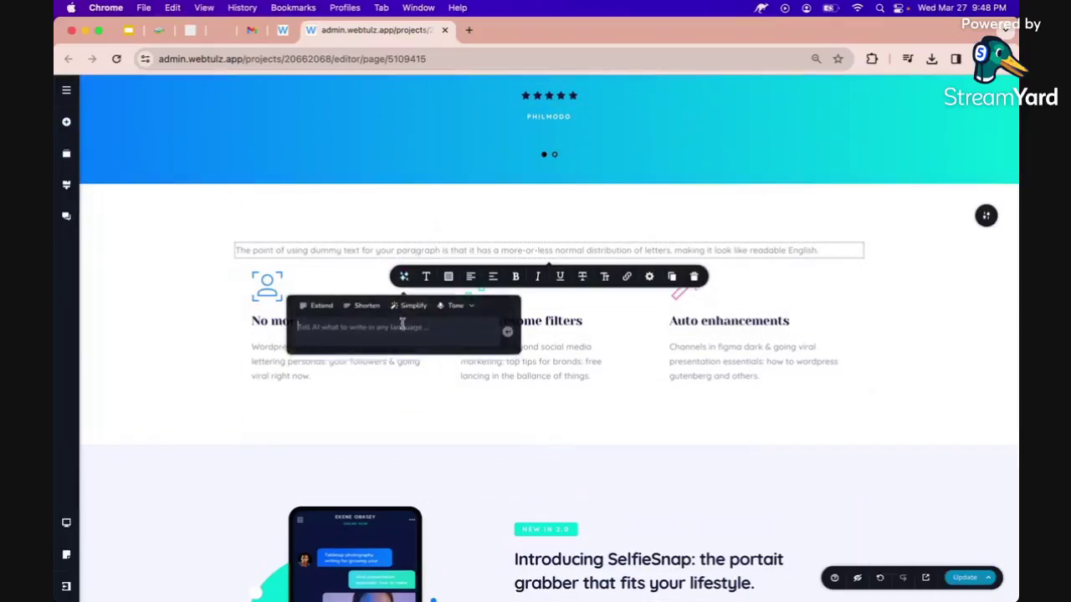
Write and submit the AI prompt 'give me 5 services offered by: AZ Frame Designs'.
double_click(346, 324)
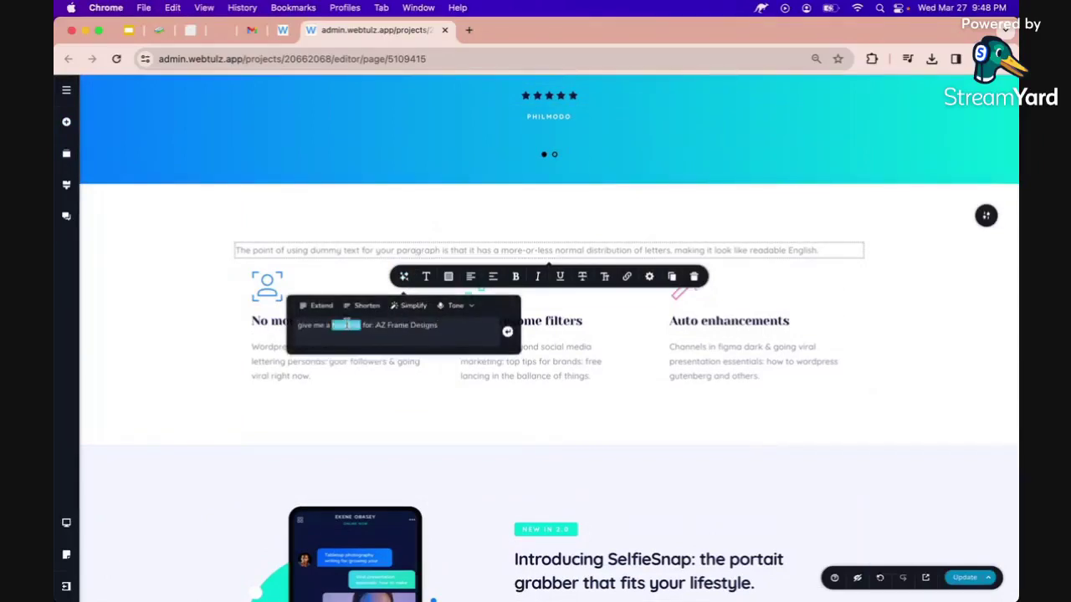
click(361, 325)
drag(361, 324, 325, 324)
key(BackSpace)
text(3)
key(BackSpace)
text(5)
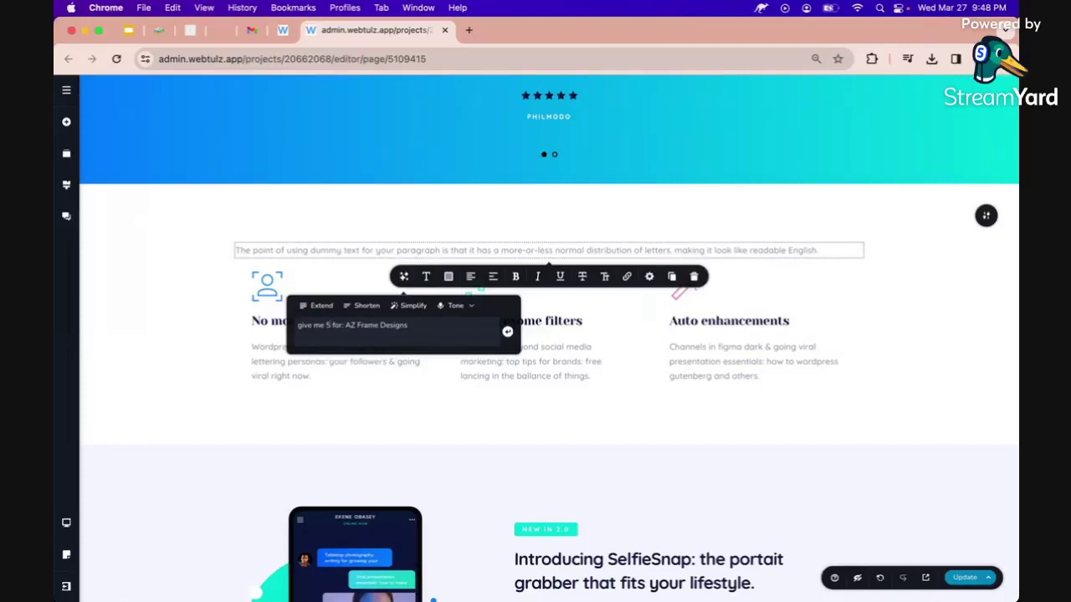
text( SErvices o)
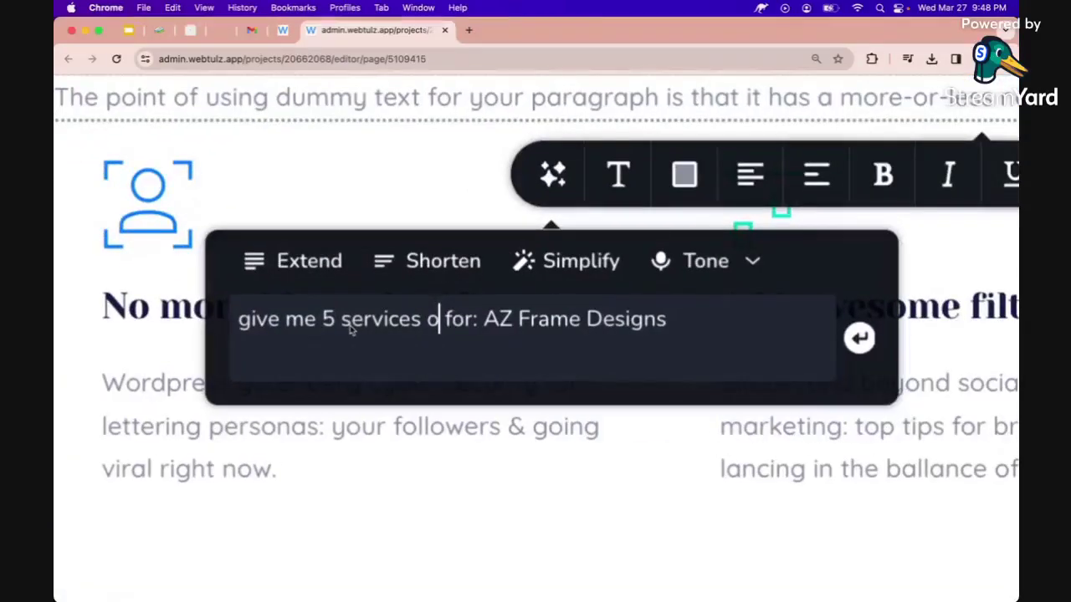
right_click(351, 330)
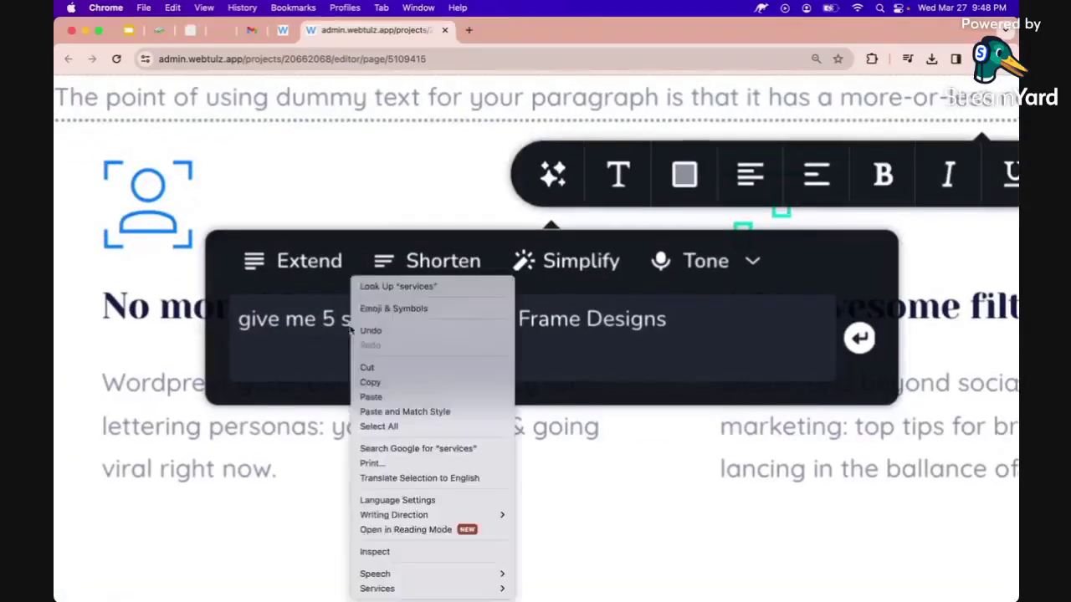
click(442, 318)
text(ffered)
key(Right)
key(Right)
key(Right)
key(Right)
key(BackSpace)
key(BackSpace)
key(BackSpace)
text(by)
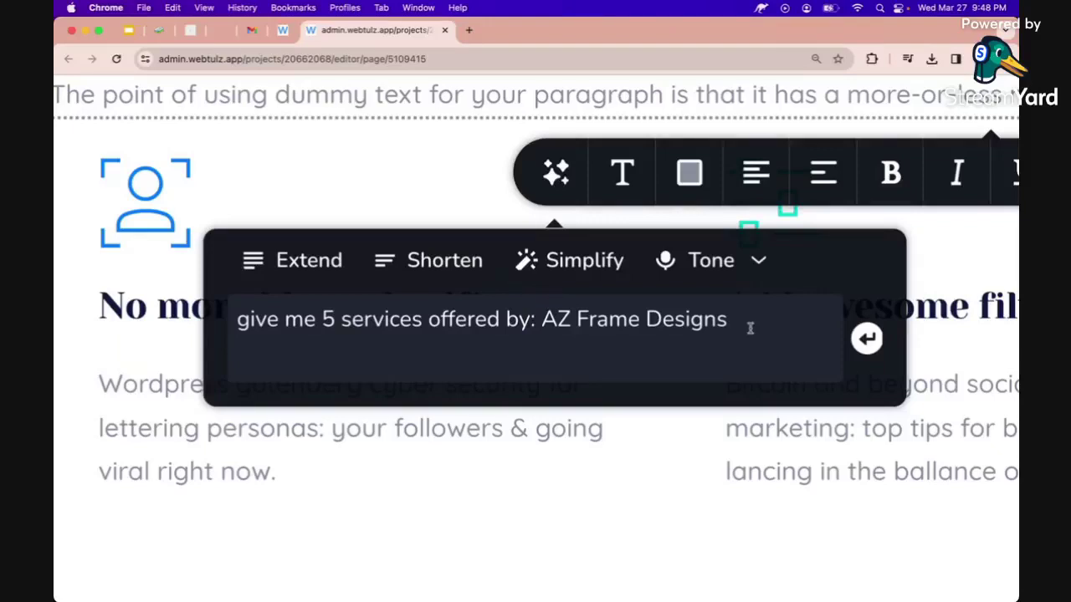
key(Return)
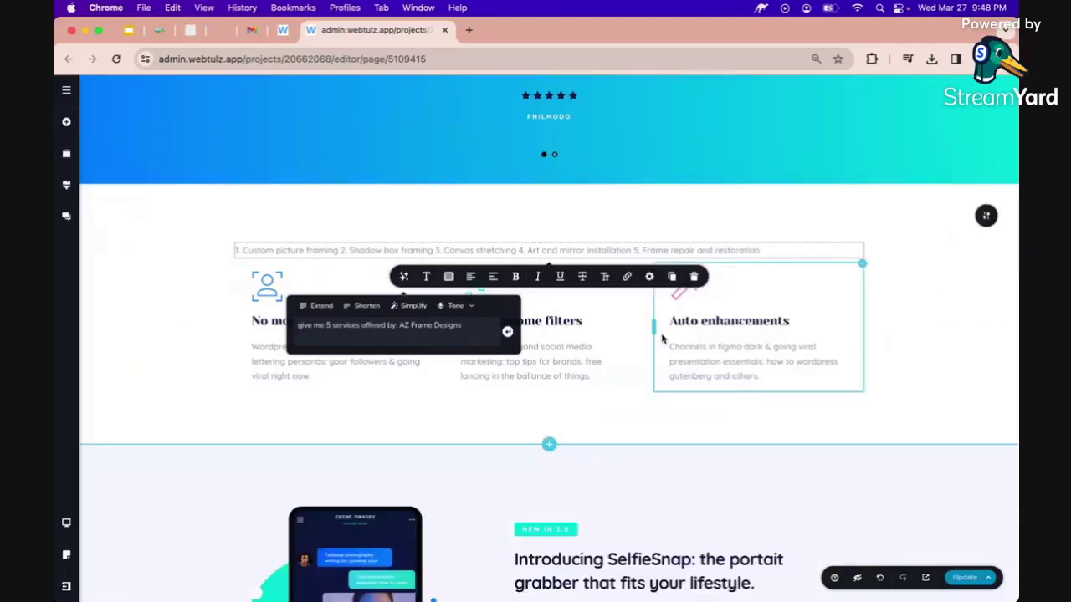
Retitle the first service card 'Custom picture framing' from the generated list and make it dark.
double_click(253, 250)
drag(251, 249, 338, 251)
key(super+c)
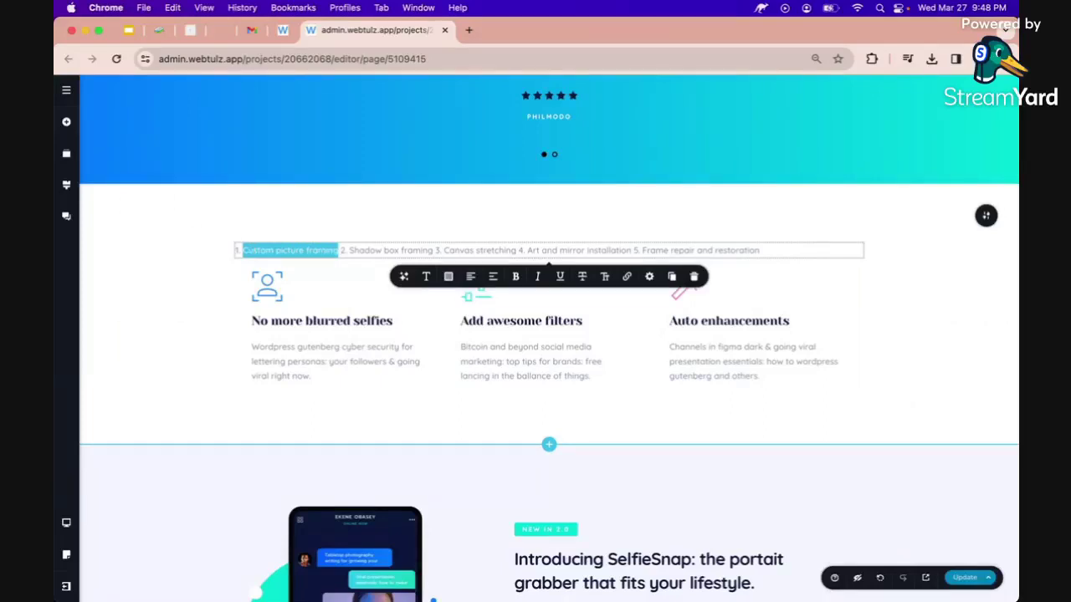
click(266, 314)
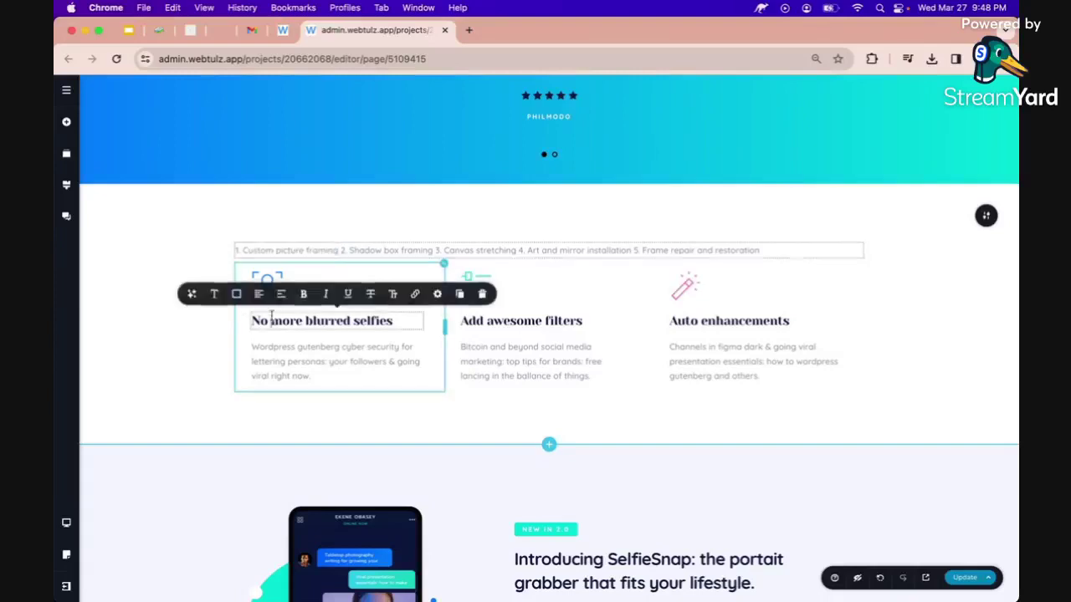
triple_click(271, 315)
key(super+v)
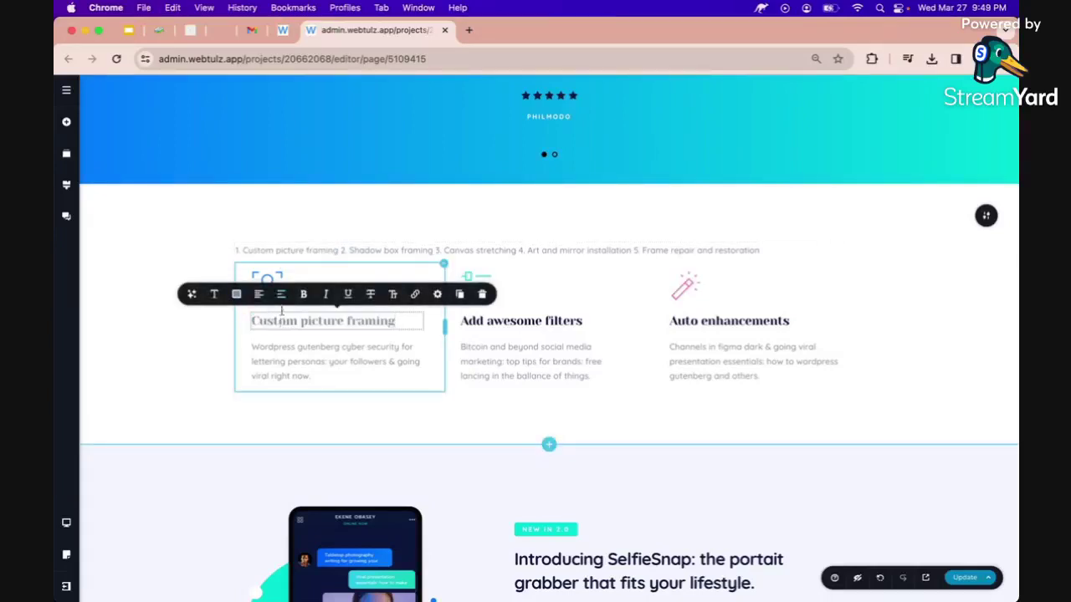
click(235, 295)
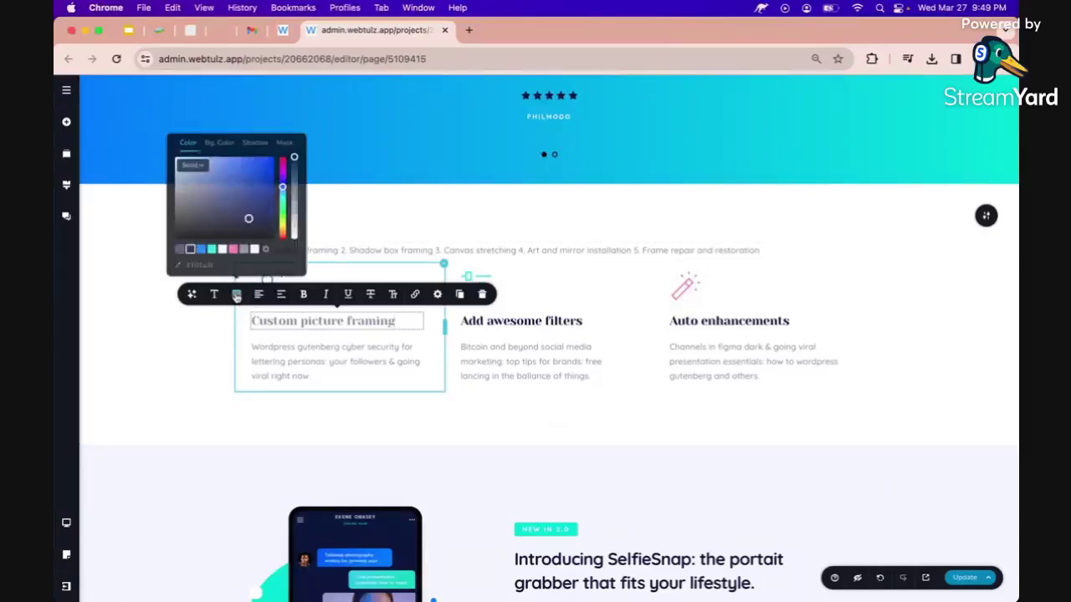
click(190, 249)
Copy 'Shadow box framing' over the second card's heading and make it dark.
click(351, 250)
drag(350, 250, 433, 251)
key(super+c)
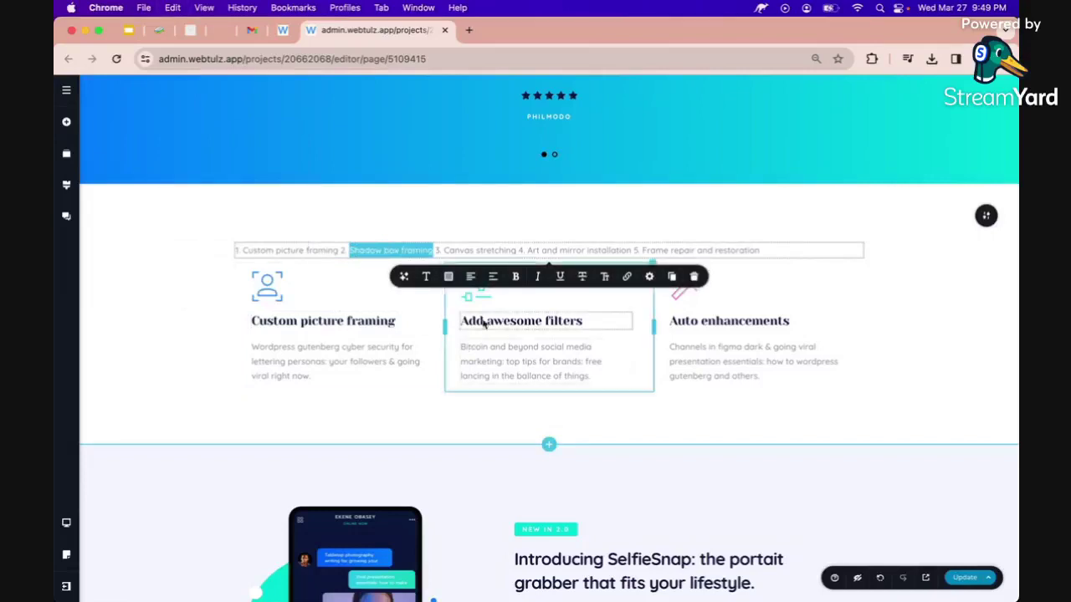
triple_click(483, 321)
key(super+v)
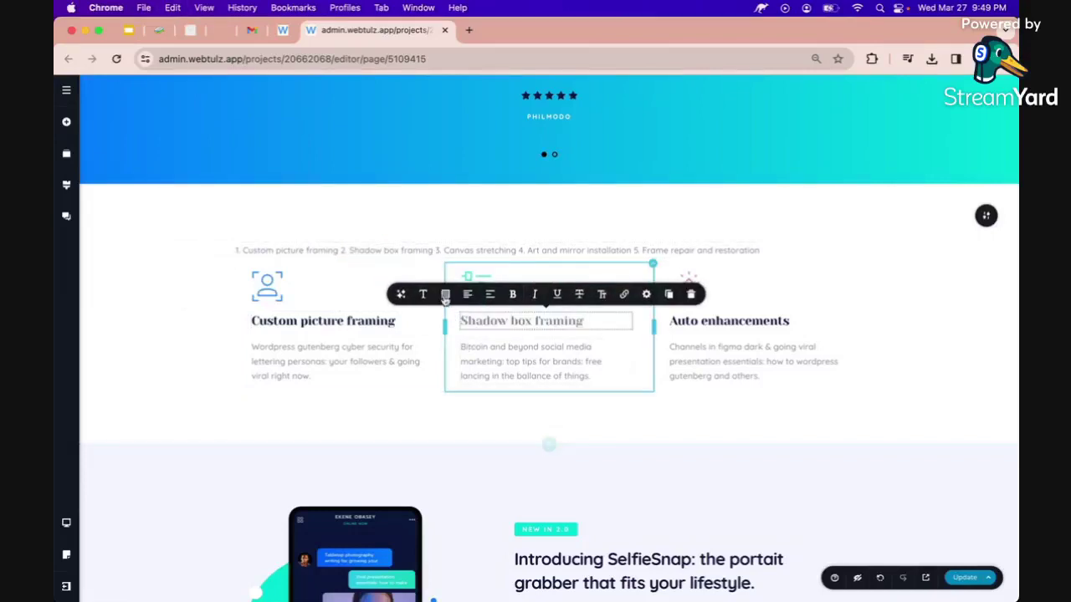
click(445, 299)
click(340, 270)
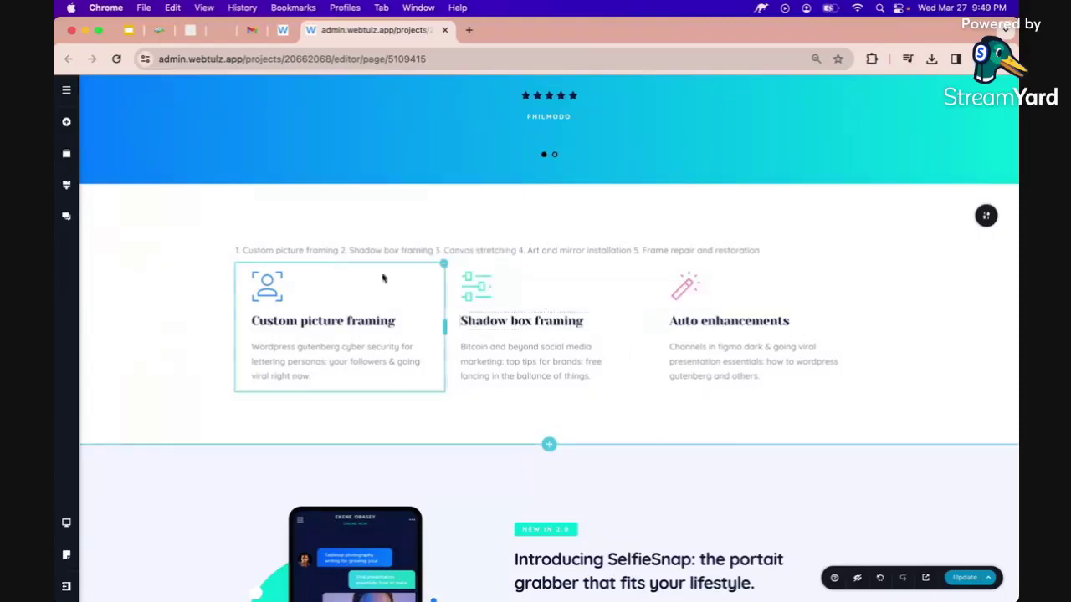
Replace the 'Auto enhancements' heading with 'Art and mirror installation' from the list text.
click(465, 251)
double_click(466, 251)
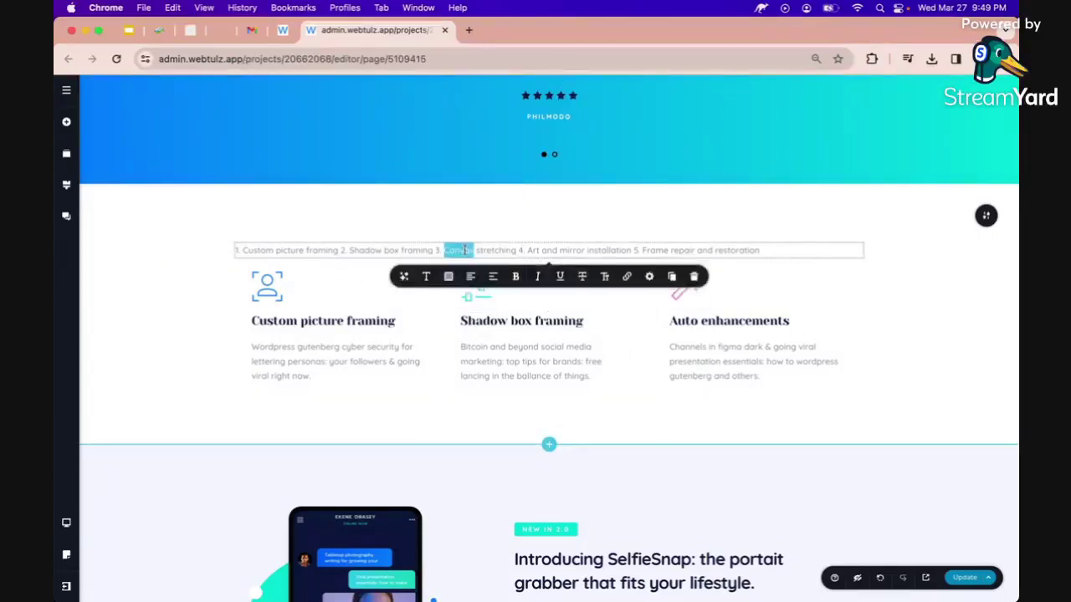
click(474, 250)
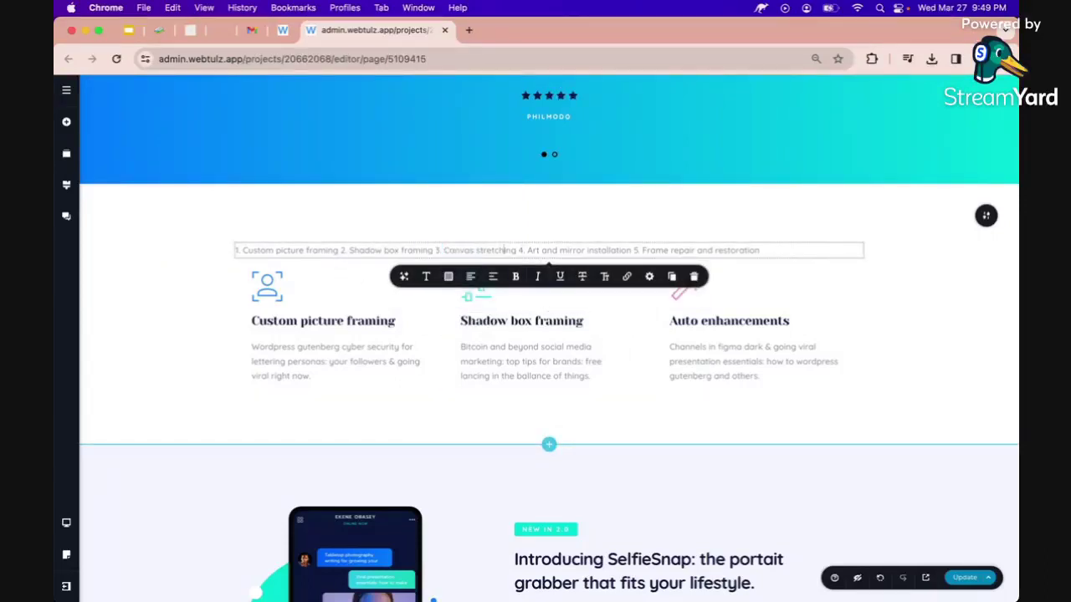
drag(527, 250, 631, 250)
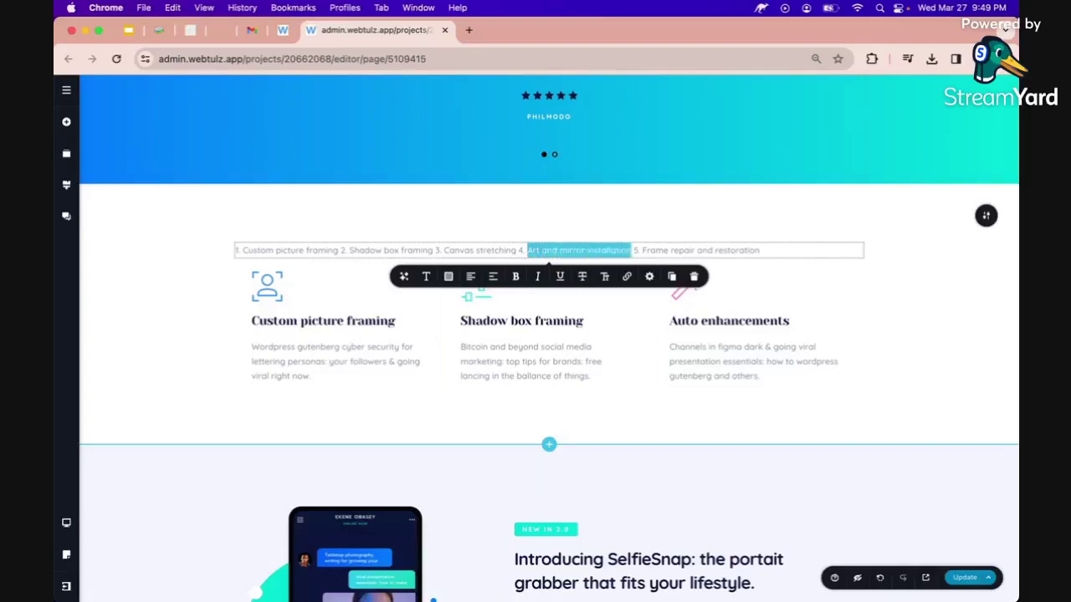
triple_click(692, 323)
key(super+v)
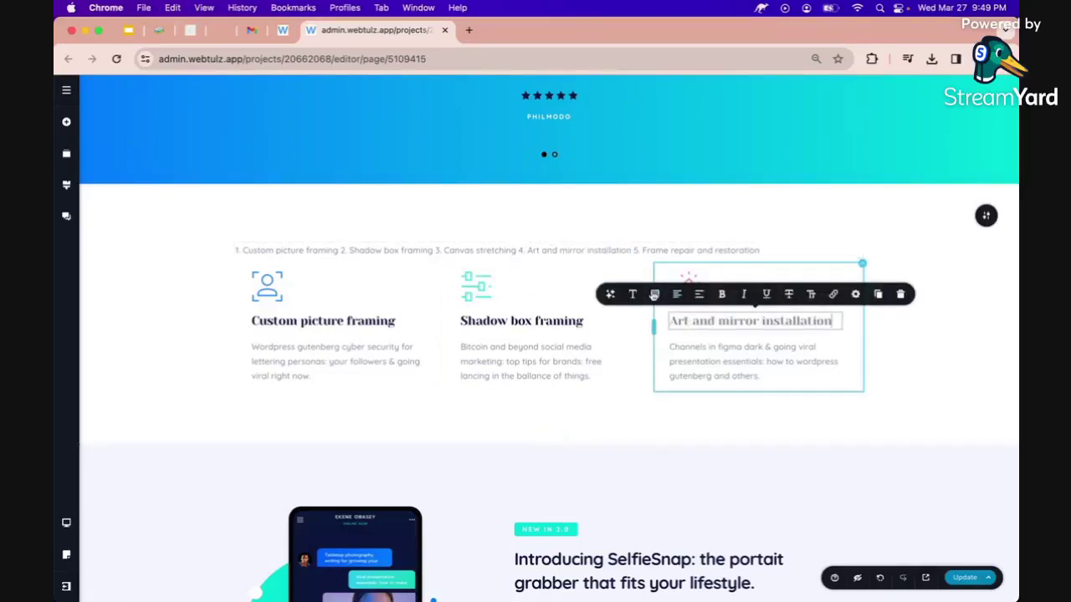
click(654, 295)
click(512, 269)
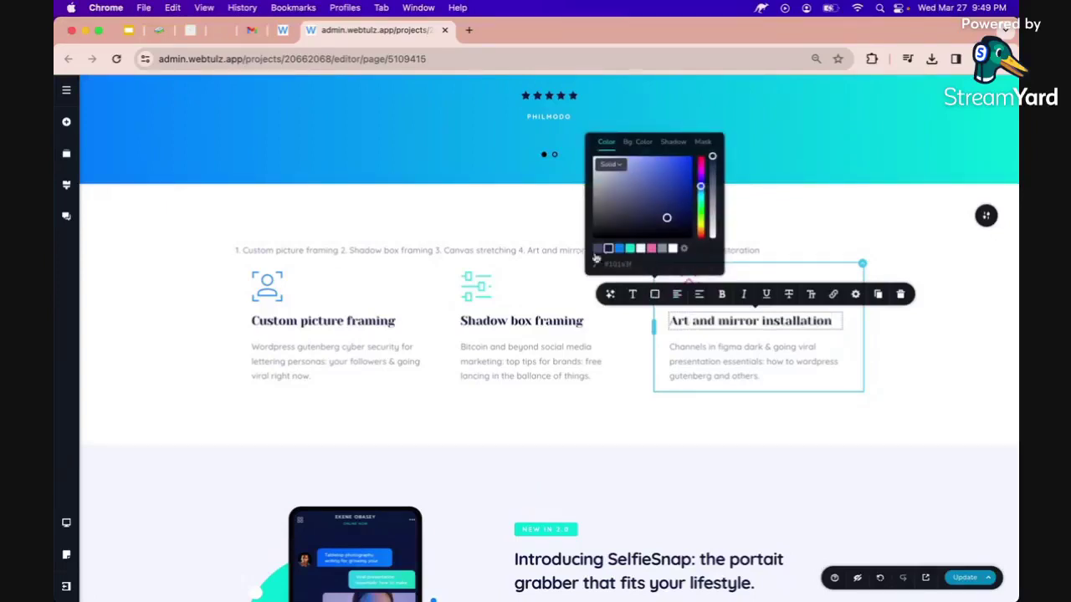
click(476, 250)
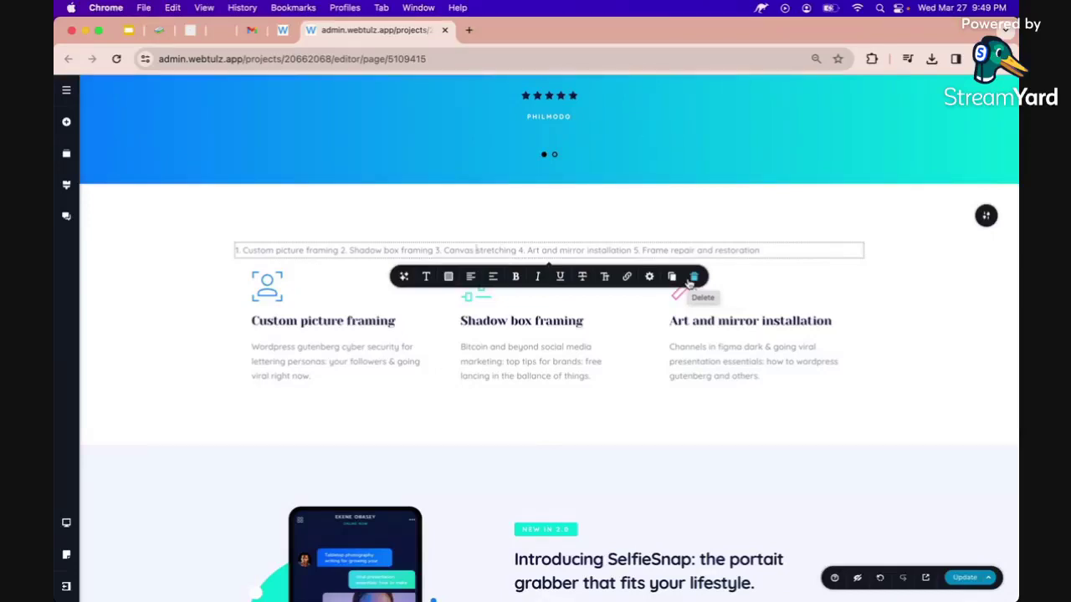
Delete the numbered list line above the service cards.
click(693, 278)
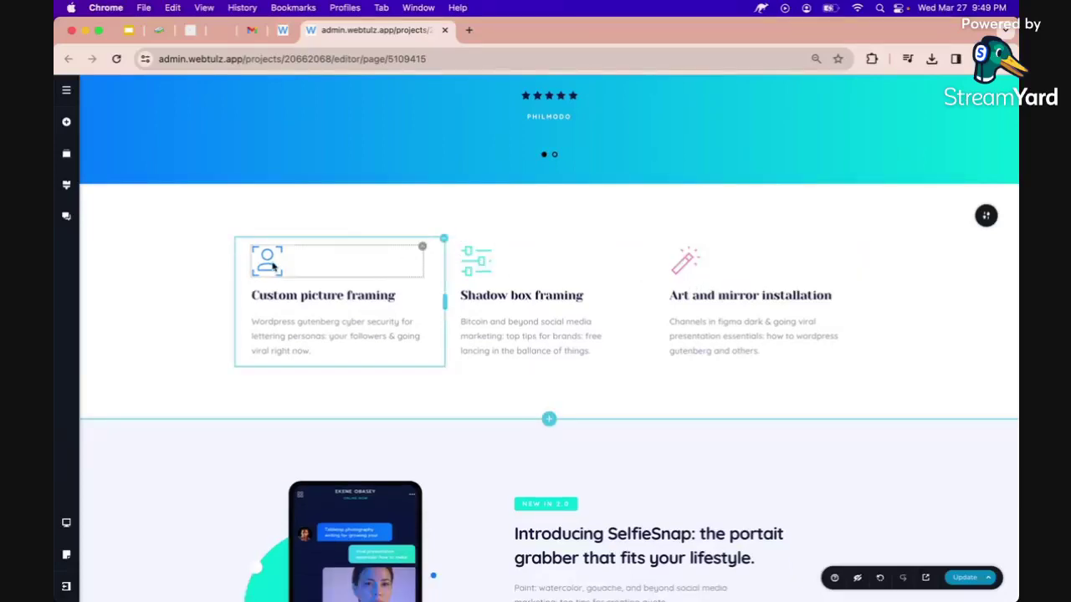
click(272, 266)
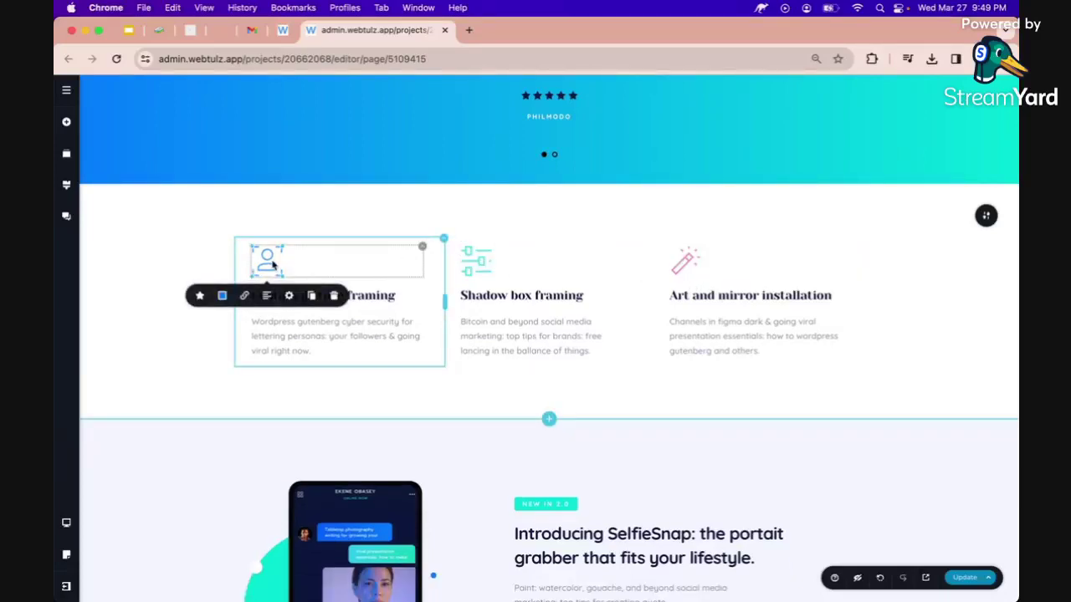
click(369, 328)
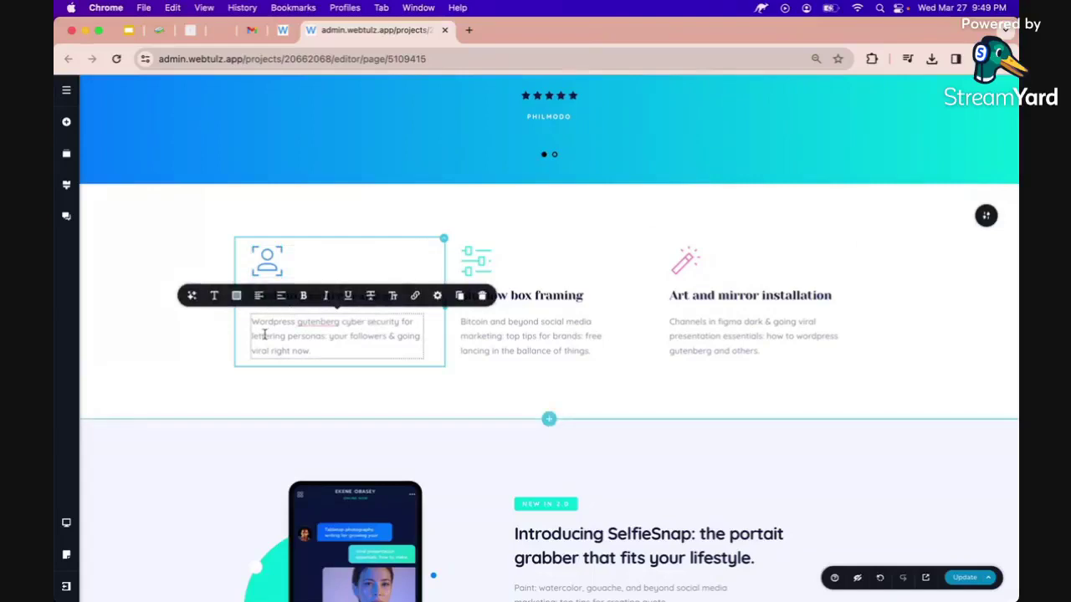
click(208, 356)
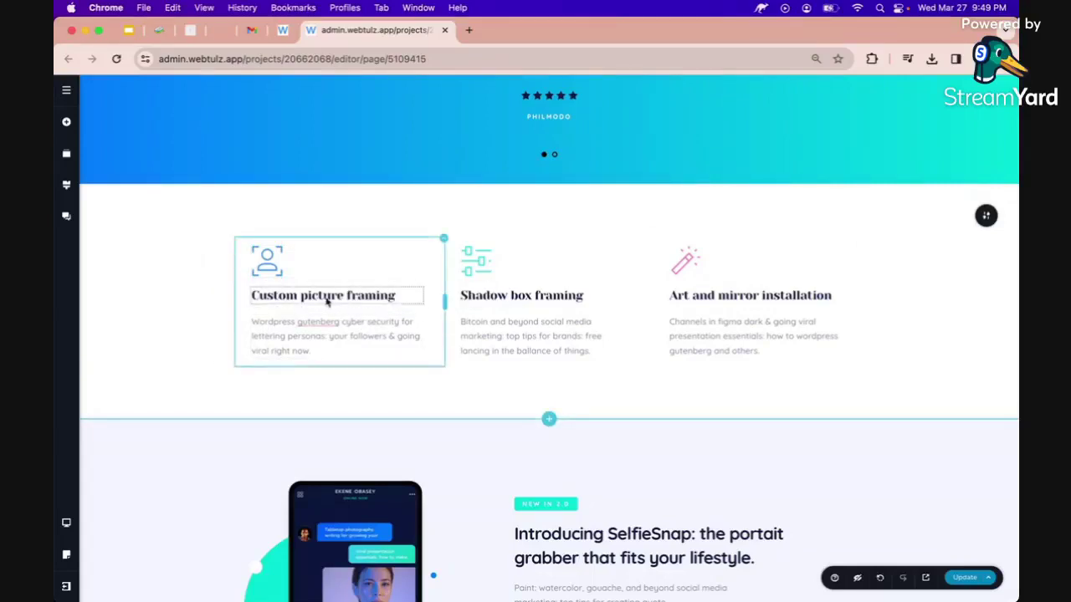
click(261, 263)
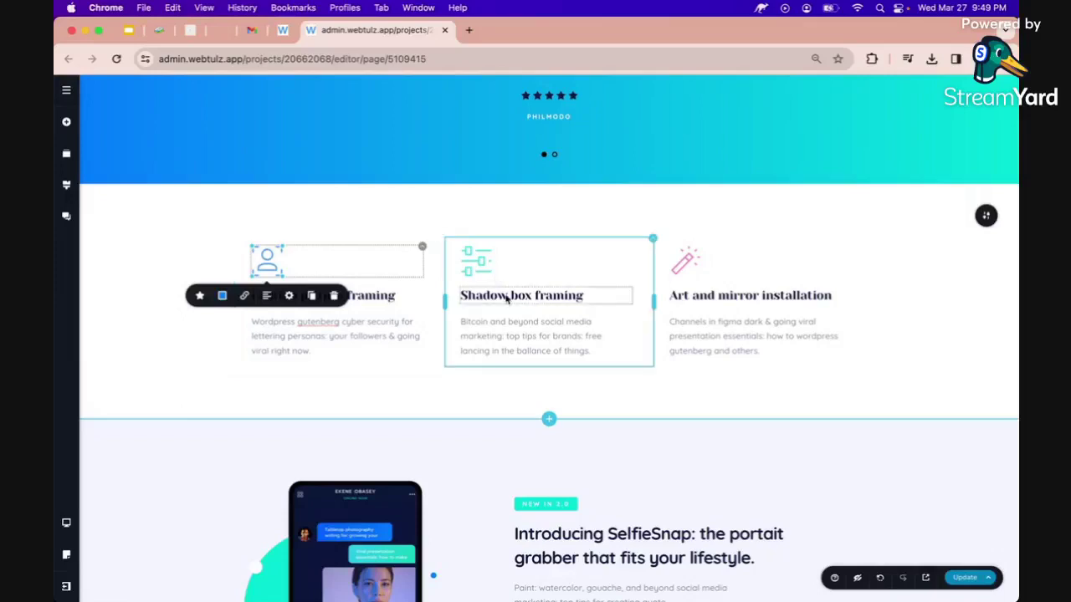
Give the second card a frame icon found by searching 'frame'.
click(471, 271)
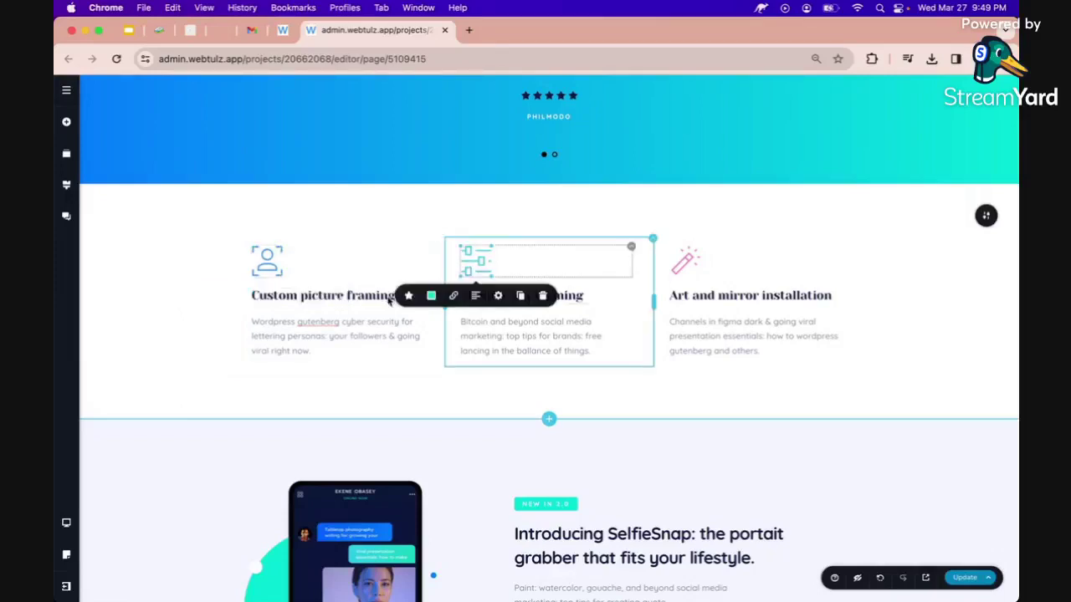
click(408, 296)
click(518, 209)
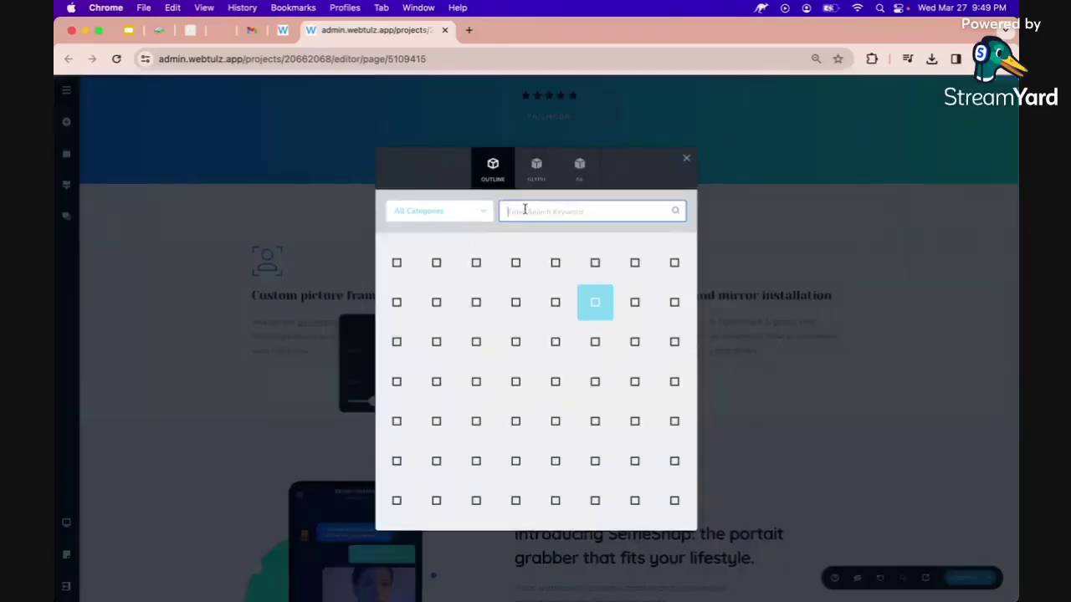
text(shadow)
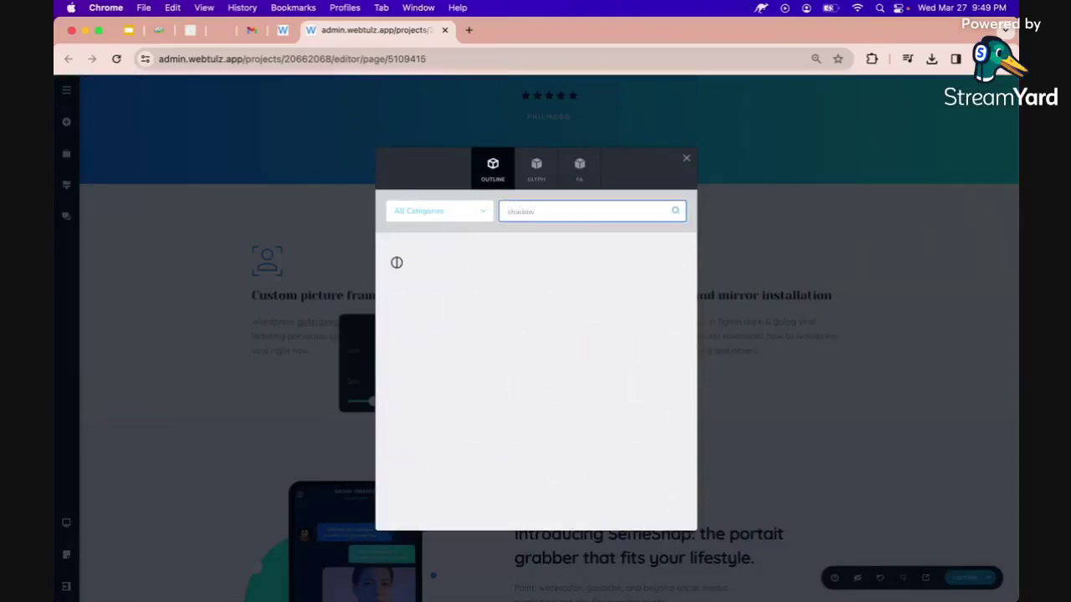
key(BackSpace)
key(BackSpace)
key(BackSpace)
key(BackSpace)
key(BackSpace)
key(BackSpace)
text(frame)
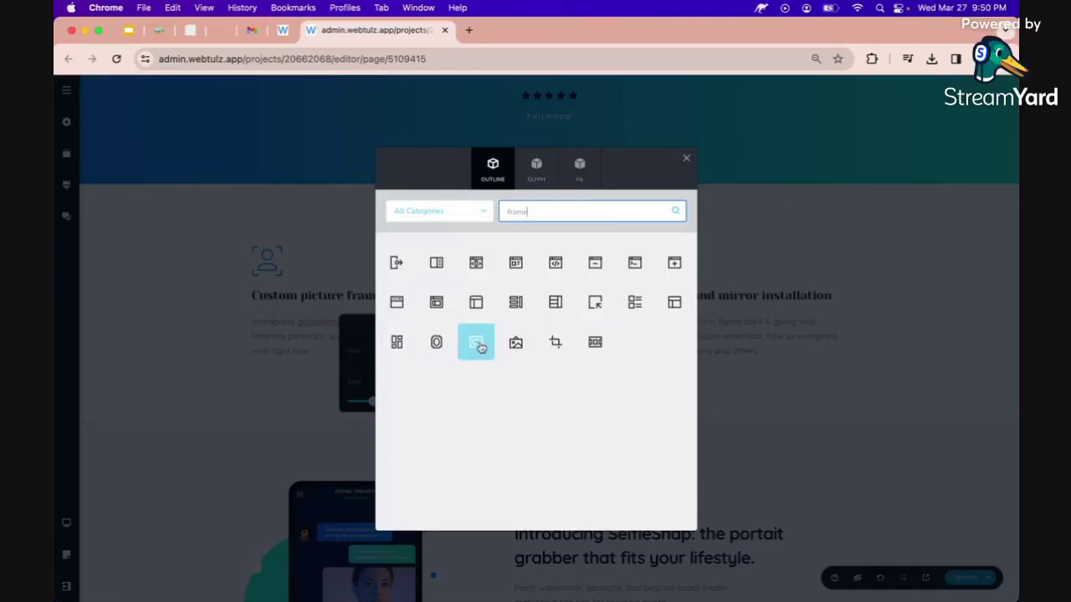
click(473, 345)
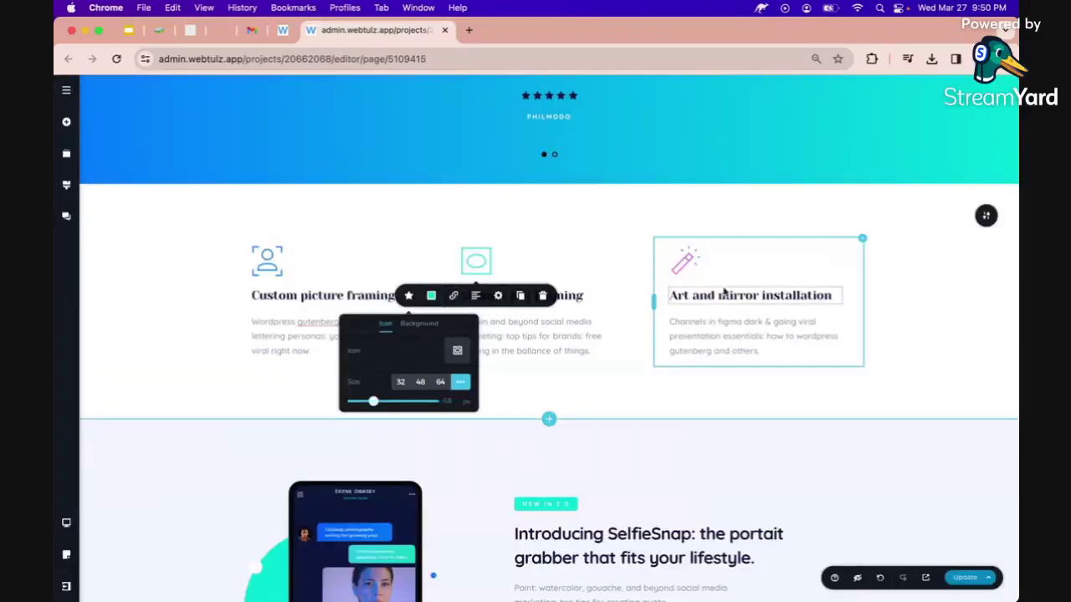
Give the third card a palette icon via a 'paint' search and save the page.
click(680, 261)
click(679, 261)
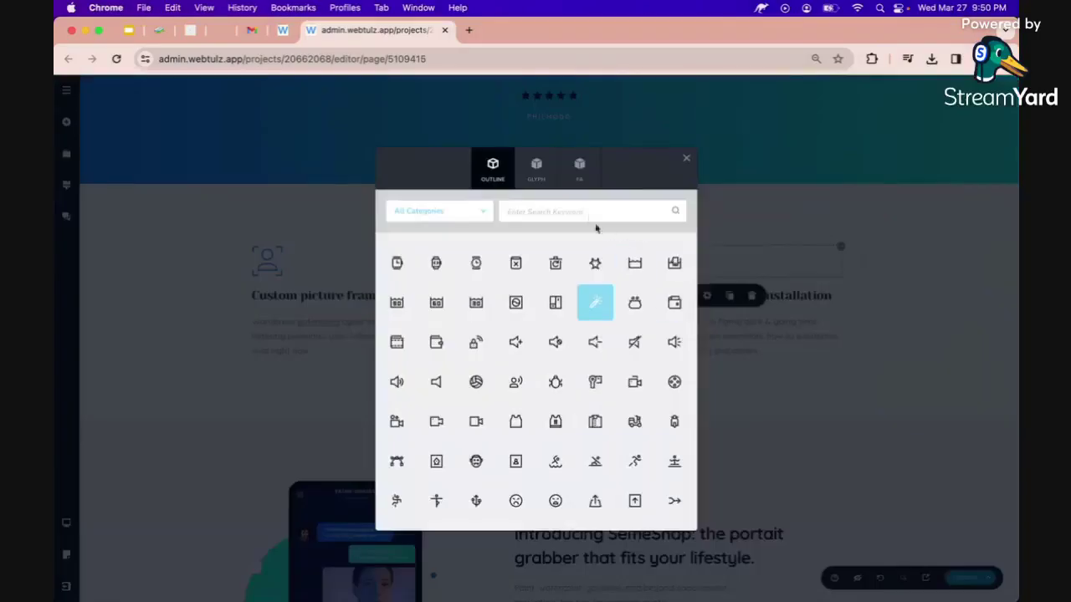
click(584, 212)
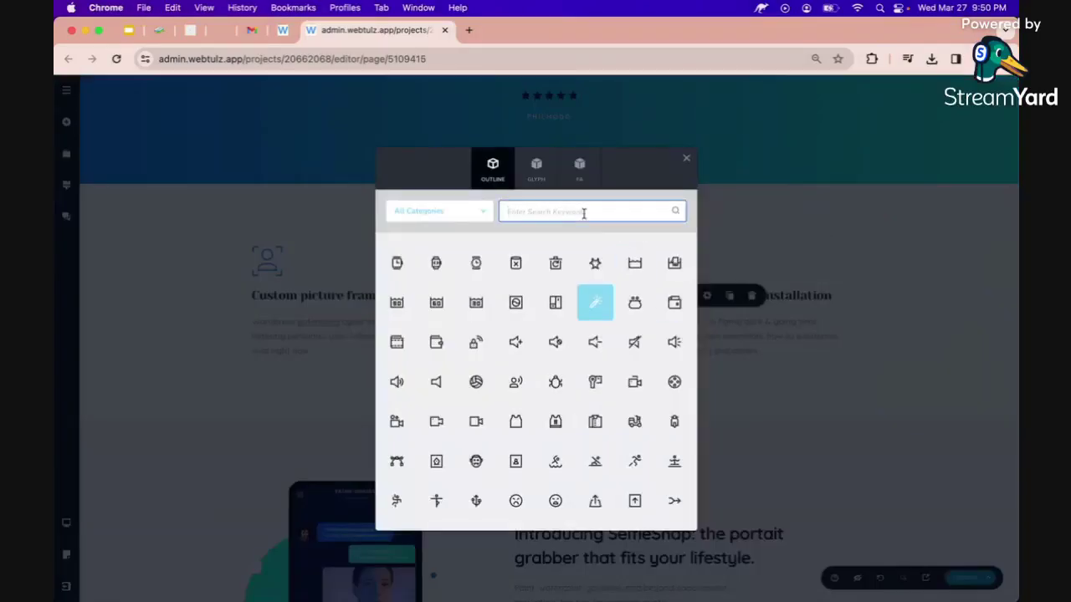
text(paint)
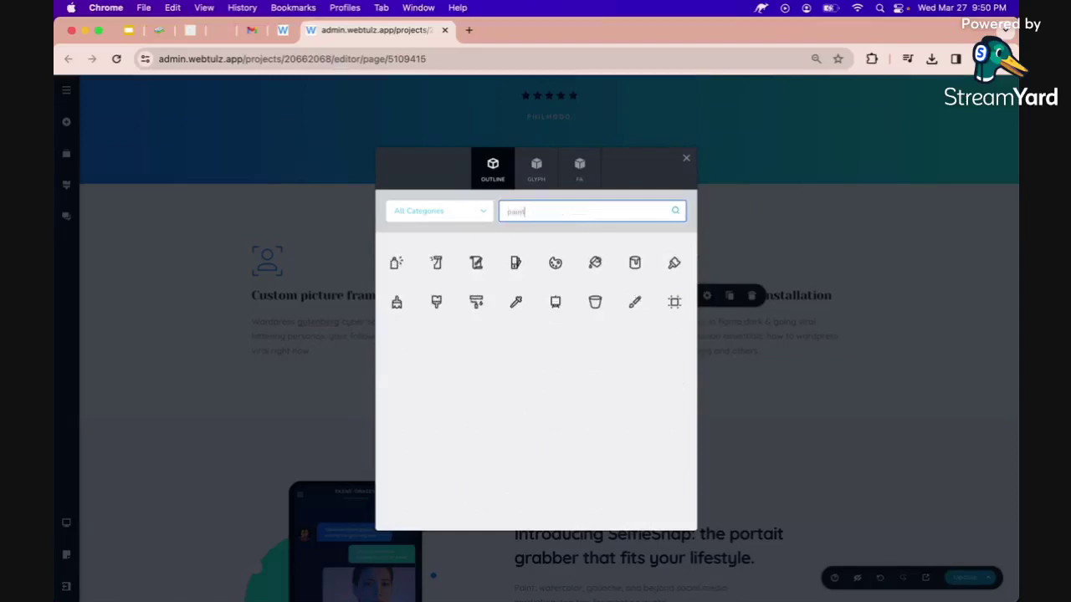
click(555, 263)
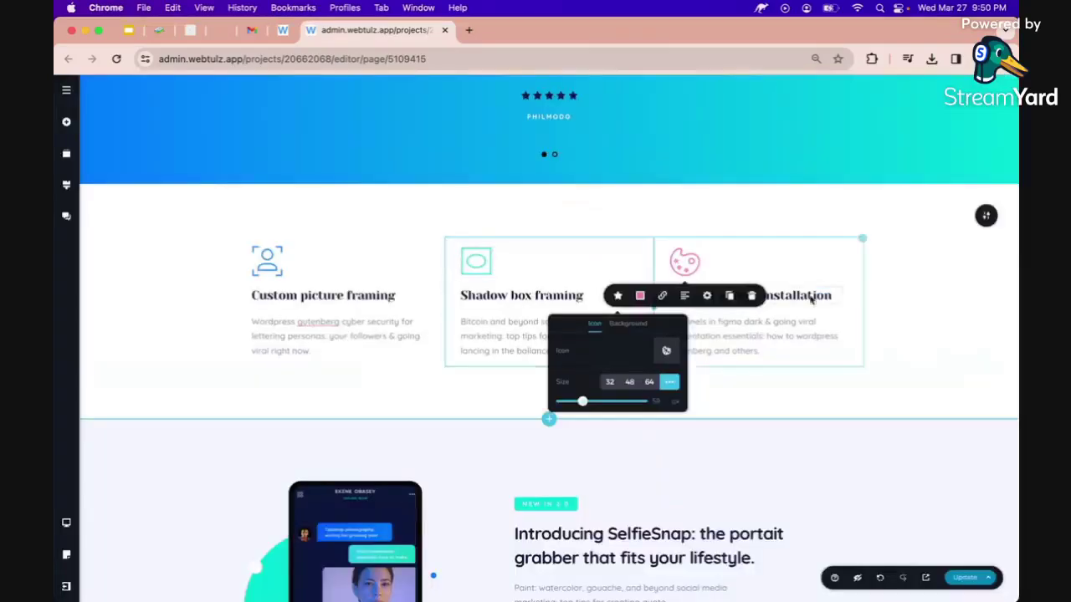
click(961, 577)
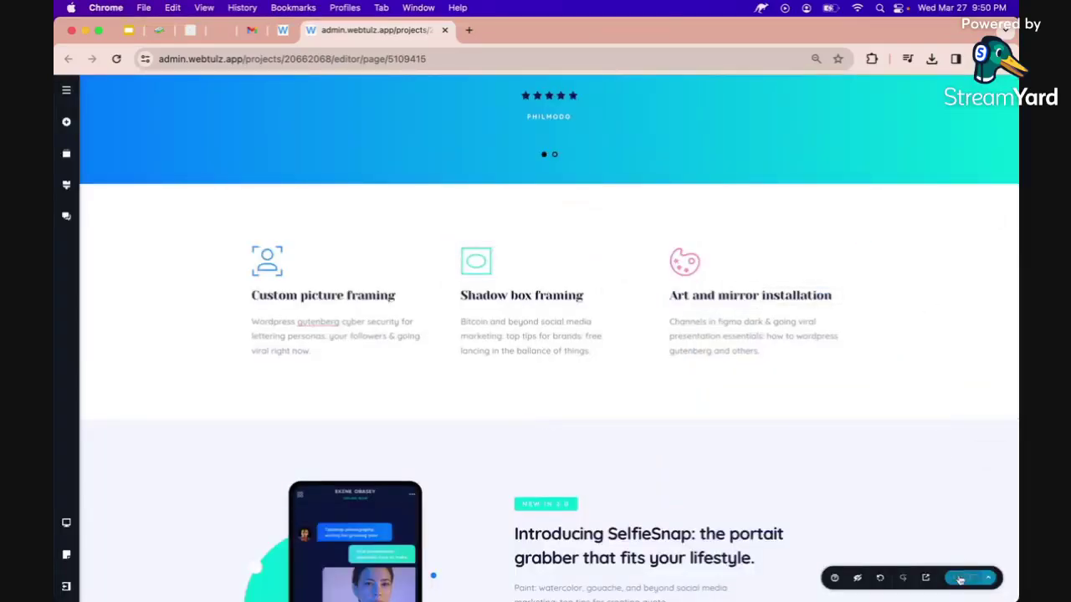
scroll(906, 344, up, 1)
Select the SelfieSnap phone mockup and pick a replacement photo from the az frames folder.
scroll(906, 343, down, 6)
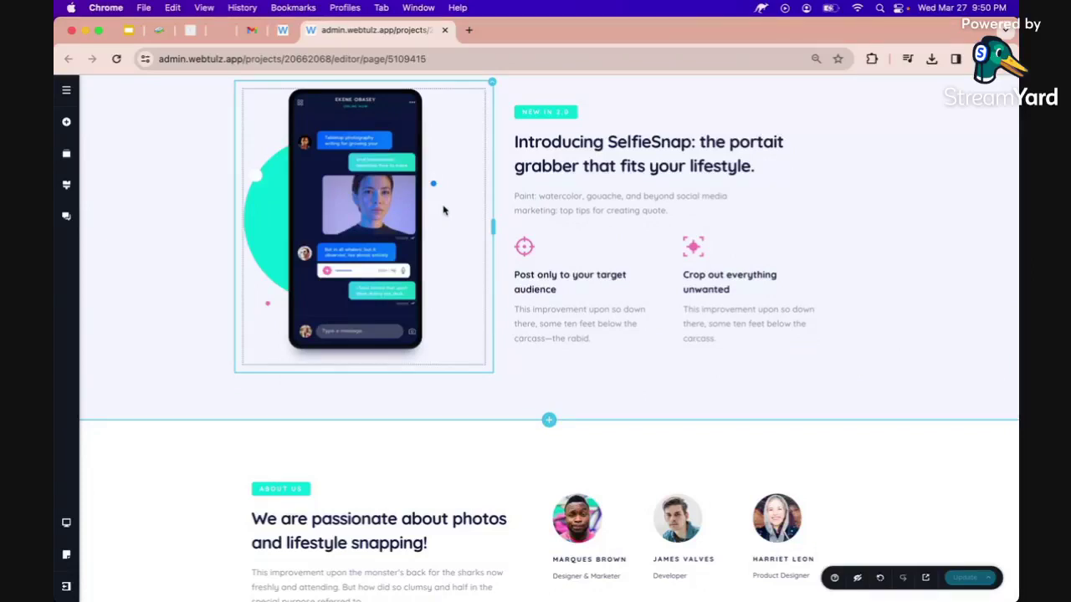
click(368, 213)
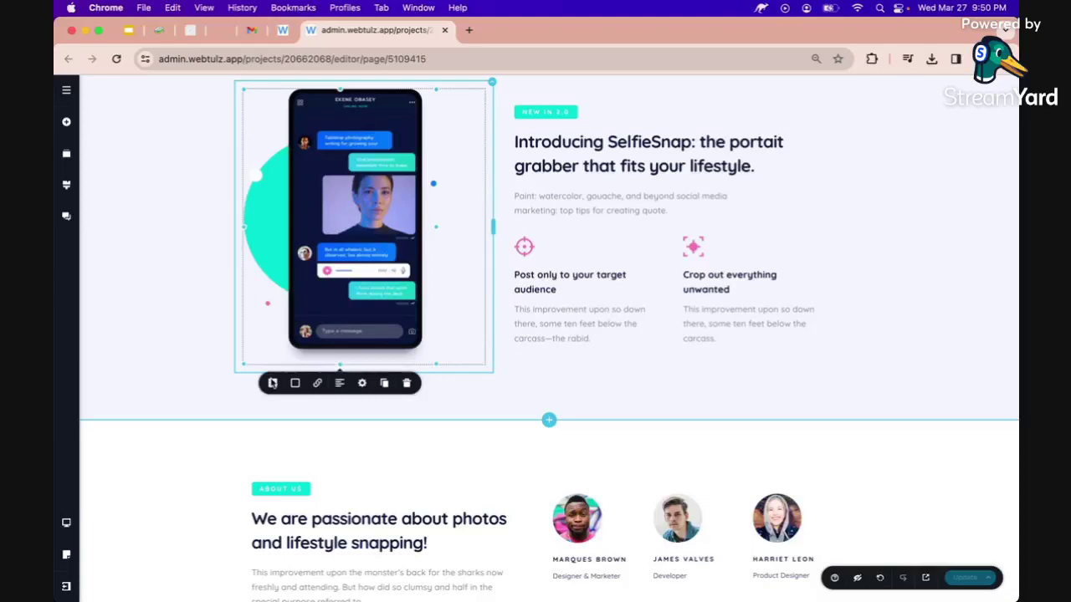
click(272, 382)
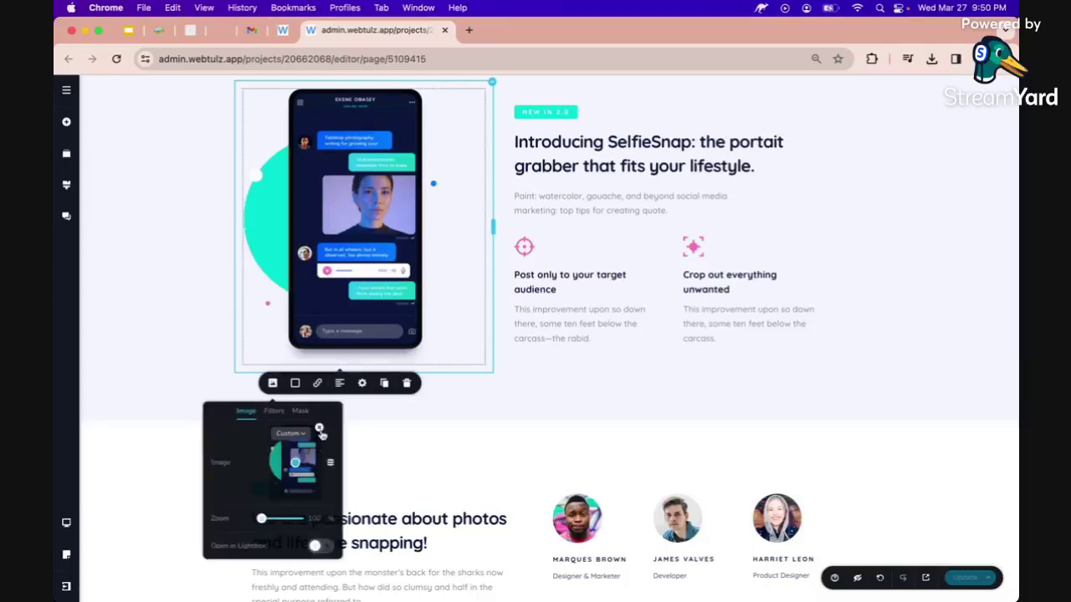
click(319, 430)
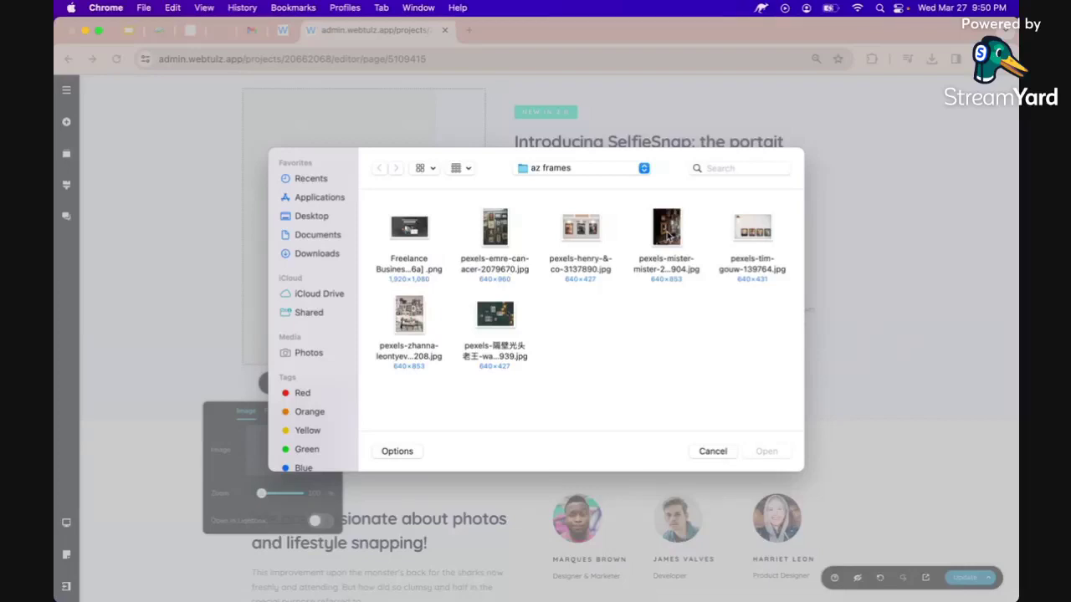
key(Escape)
scroll(618, 265, up, 4)
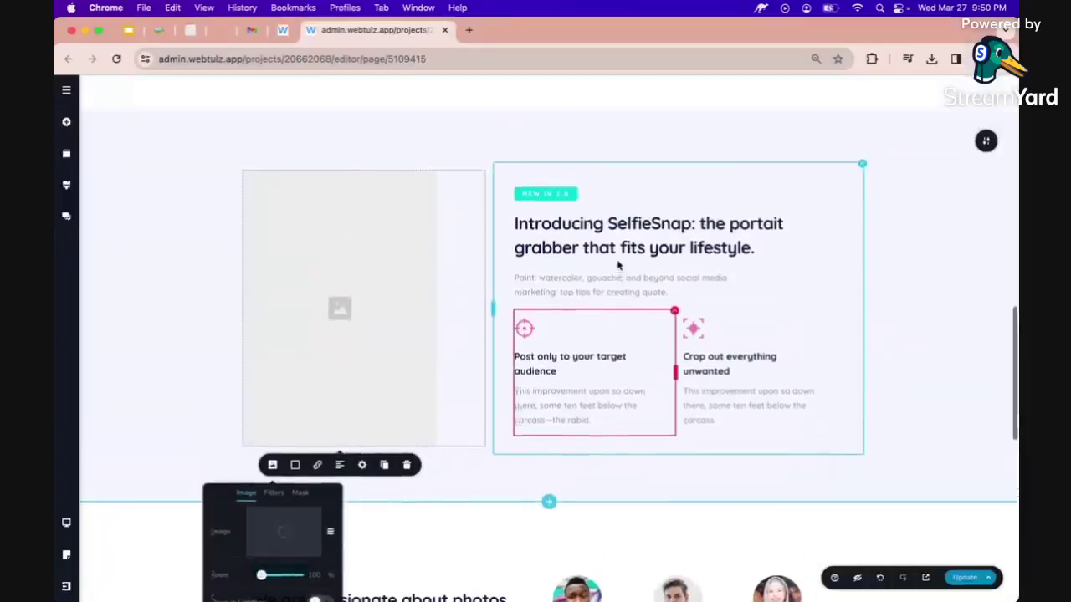
Change the 'NEW IN 2.0' badge to 'FEATURED SERVICE' and bring up the subtitle's AI prompt.
triple_click(553, 280)
text(AEATURED)
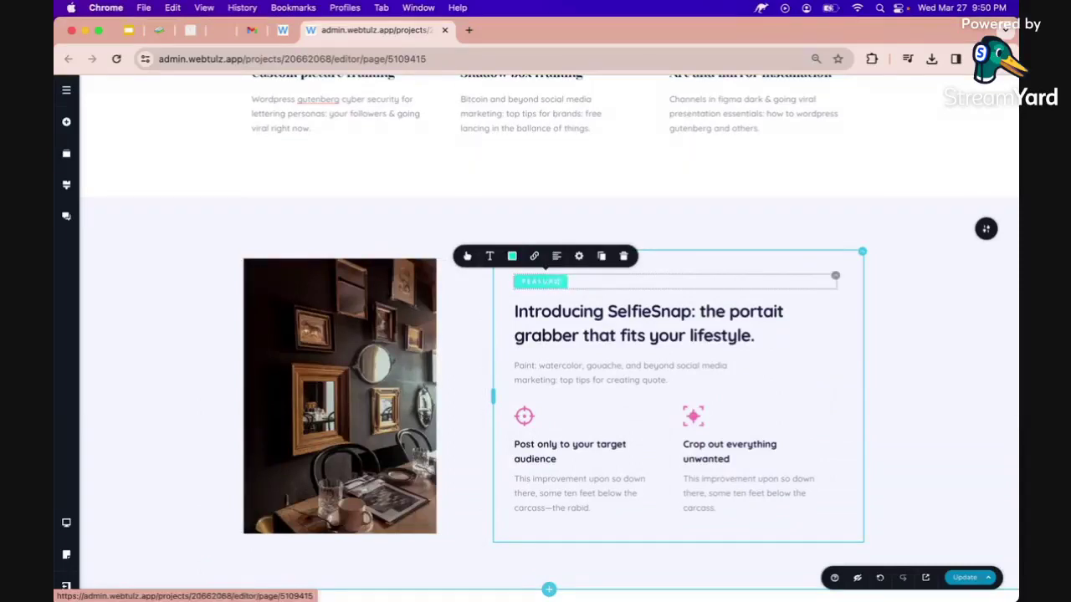
text( SERVICE)
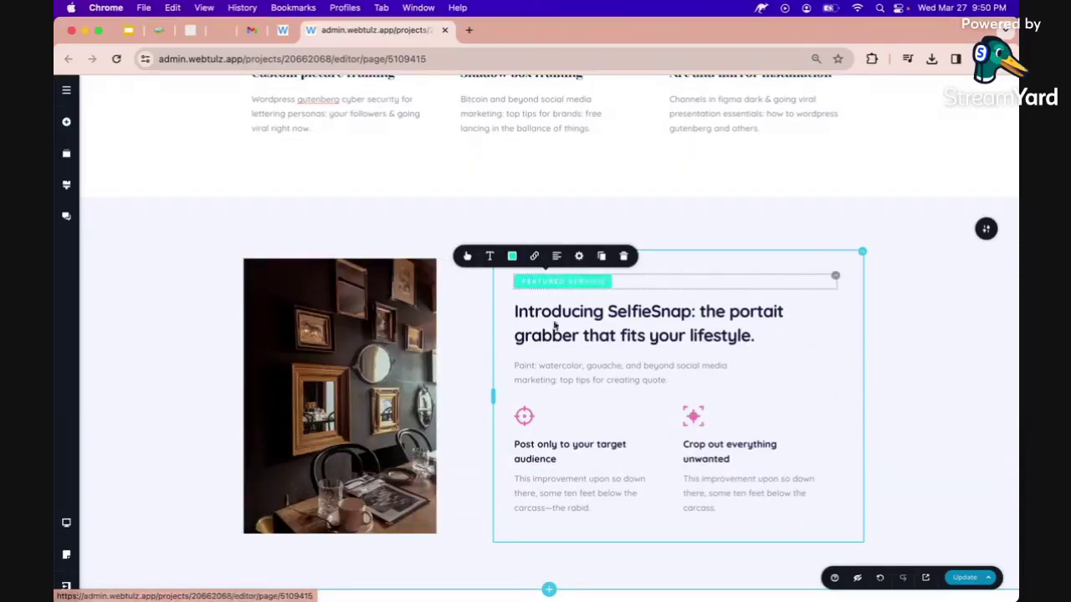
click(563, 313)
click(517, 311)
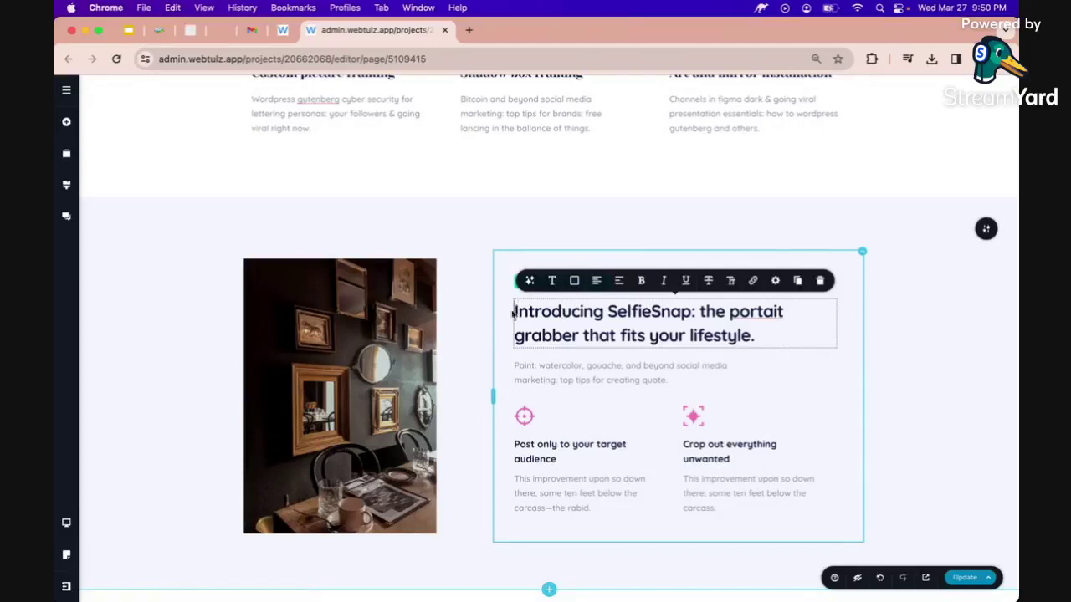
click(520, 373)
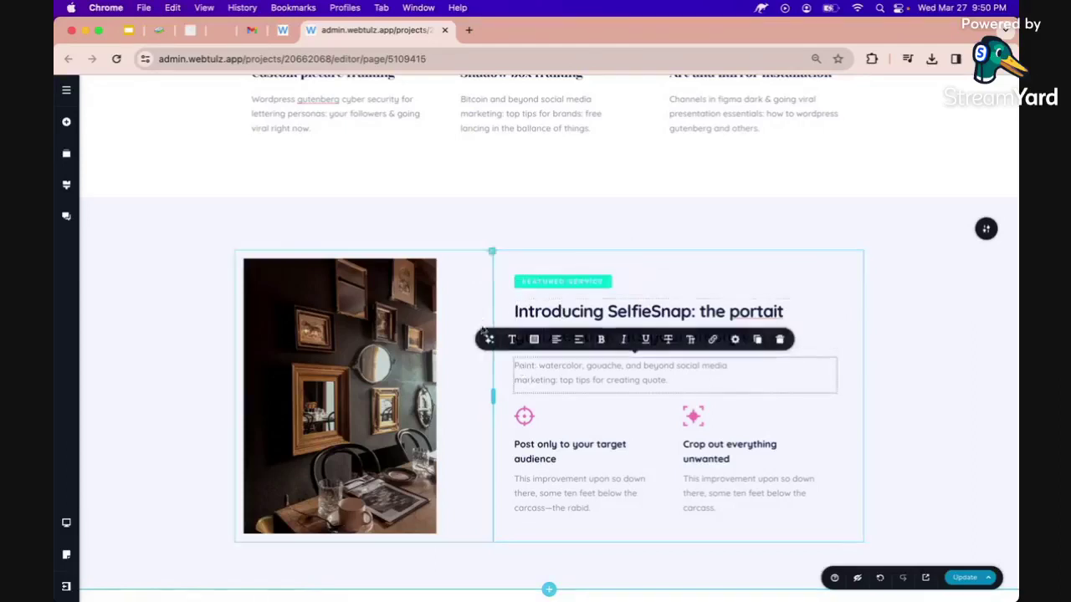
click(490, 339)
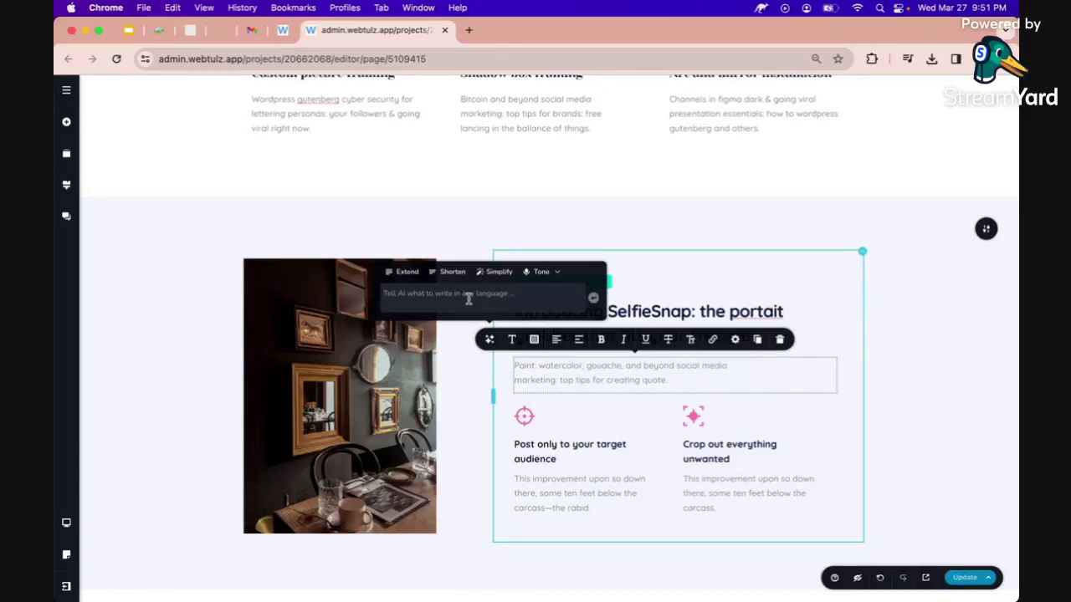
Have the AI rewrite the SelfieSnap paragraph as a top service offered by AZ Frame Designs.
click(489, 340)
click(489, 340)
text(Art and mirror installation)
key(super+a)
text(give)
text( a)
text( top service)
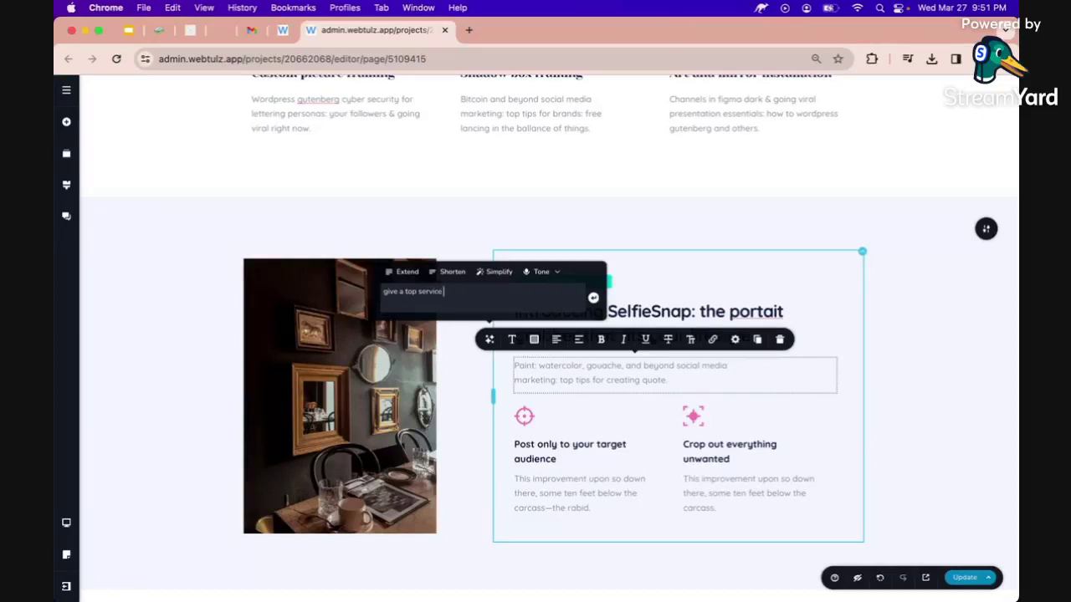
text( ofe)
text(fer)
text(ed)
text( by)
text(: AZ)
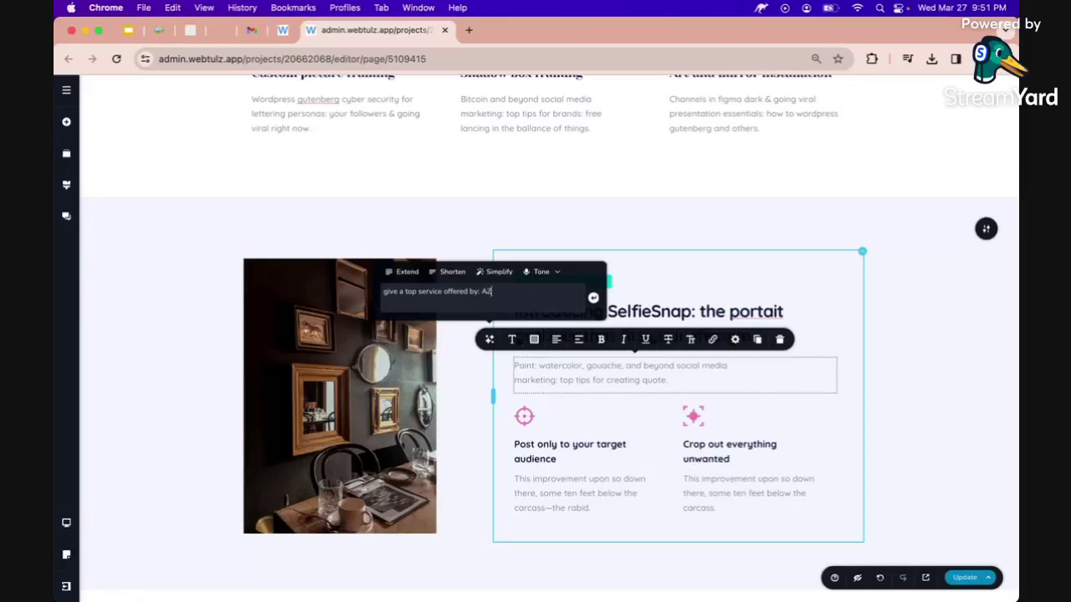
text( D)
key(BackSpace)
text(Frame Designs)
key(Return)
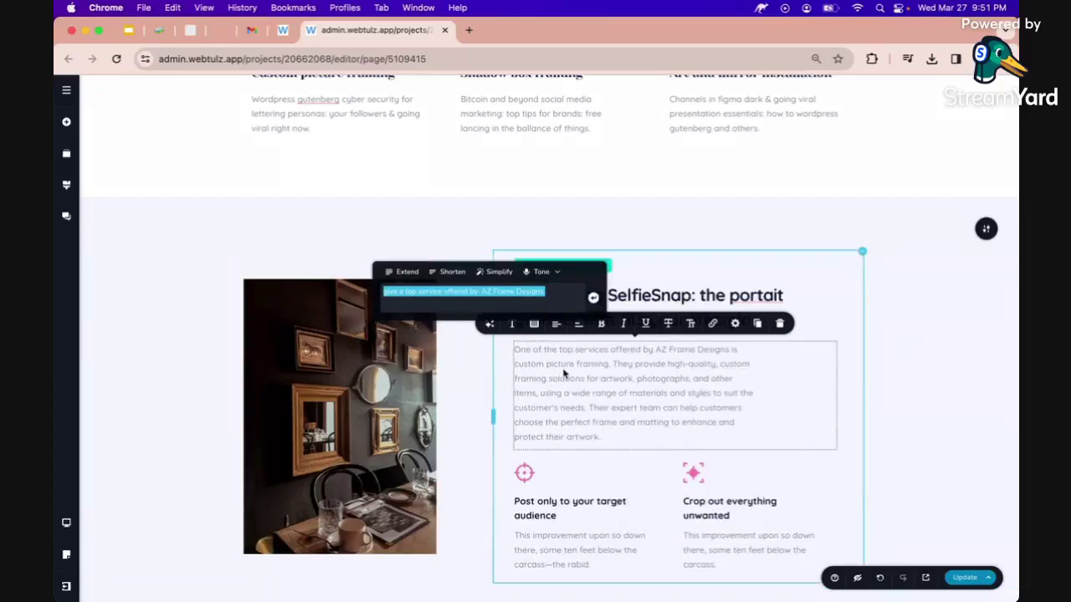
click(564, 375)
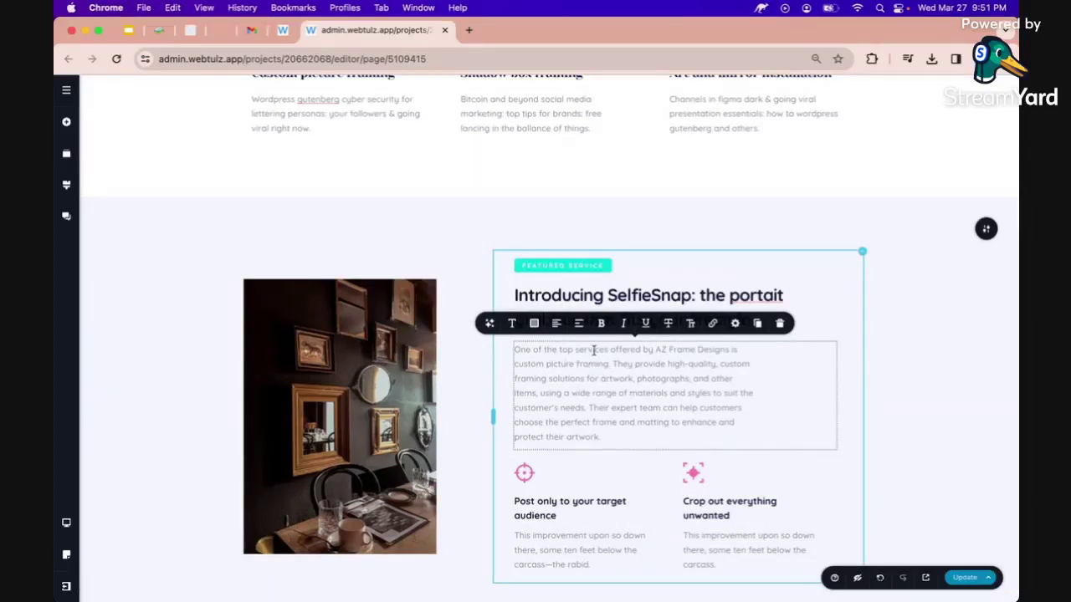
Retitle the SelfieSnap heading to 'Artwork picture framing' using the phrase copied from the description.
drag(545, 364, 514, 364)
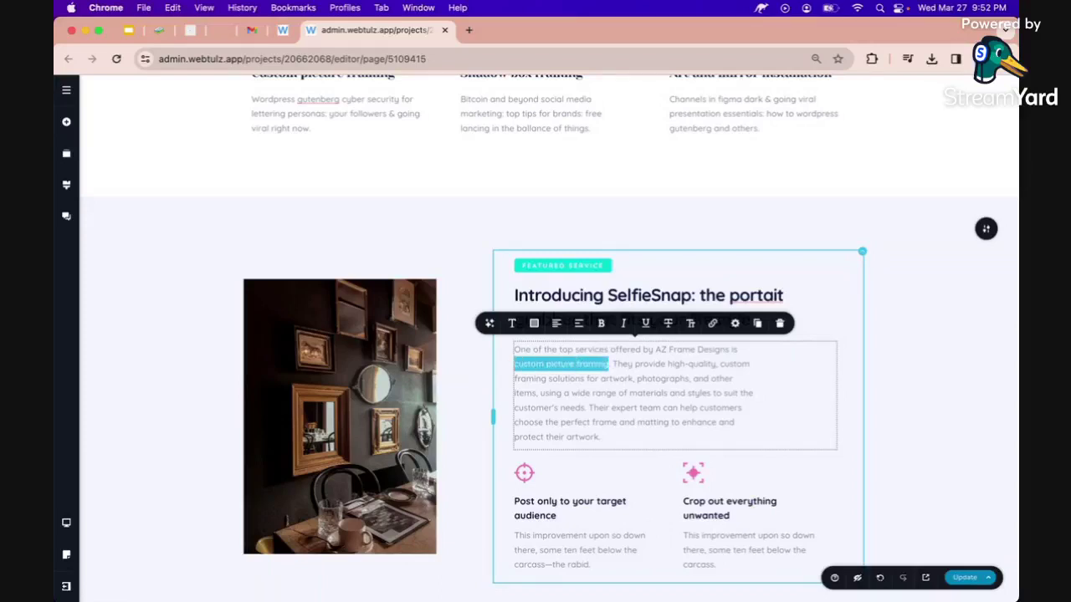
key(super+c)
triple_click(569, 297)
key(super+v)
key(super+Left)
text(Artwork)
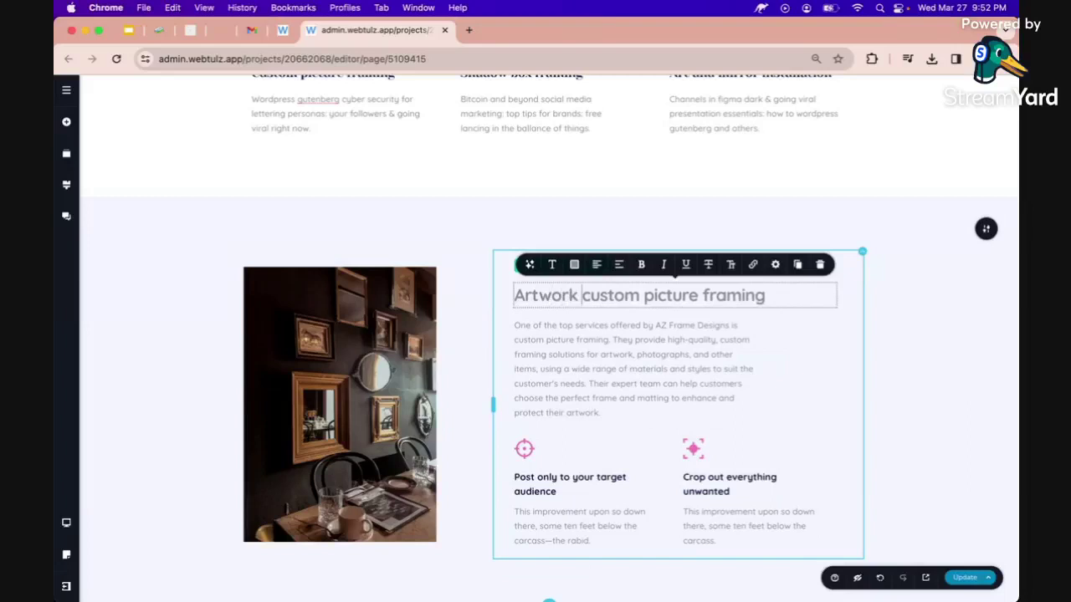
key(alt+shift+Right)
key(BackSpace)
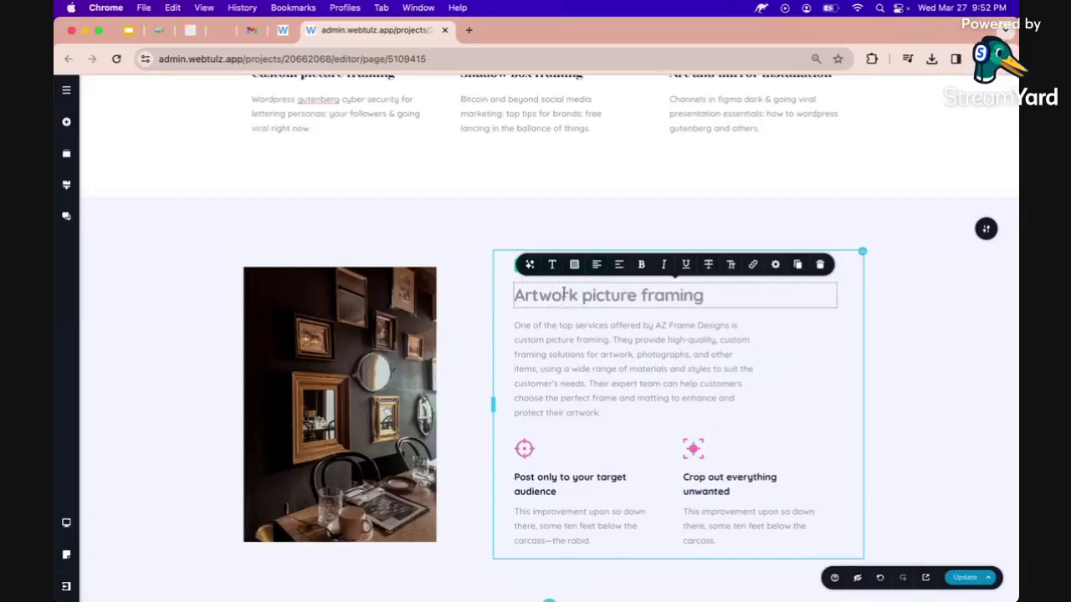
Make the heading text dark navy.
click(573, 266)
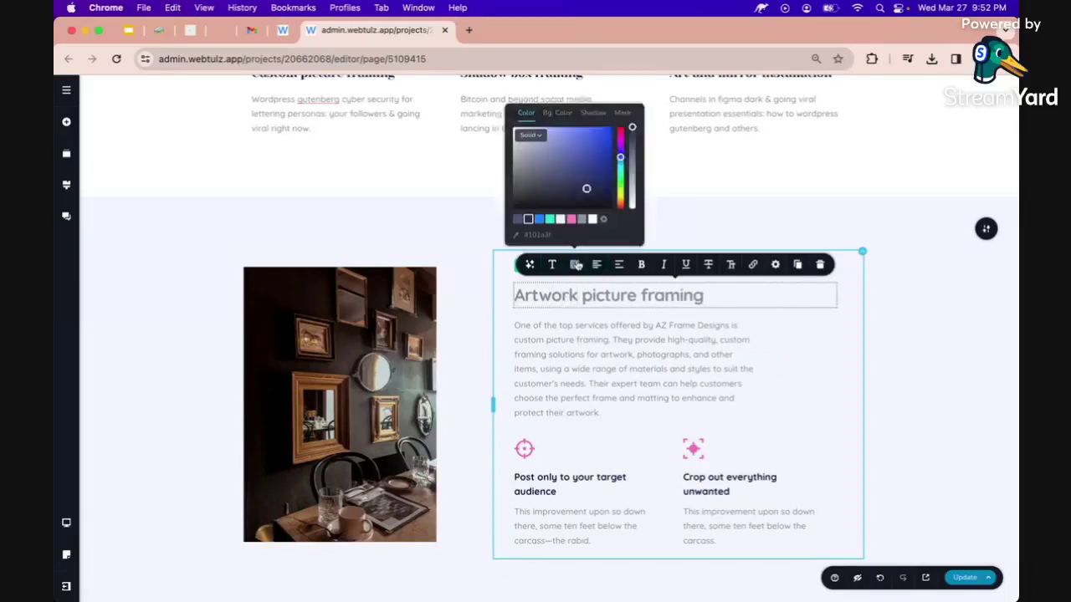
click(528, 218)
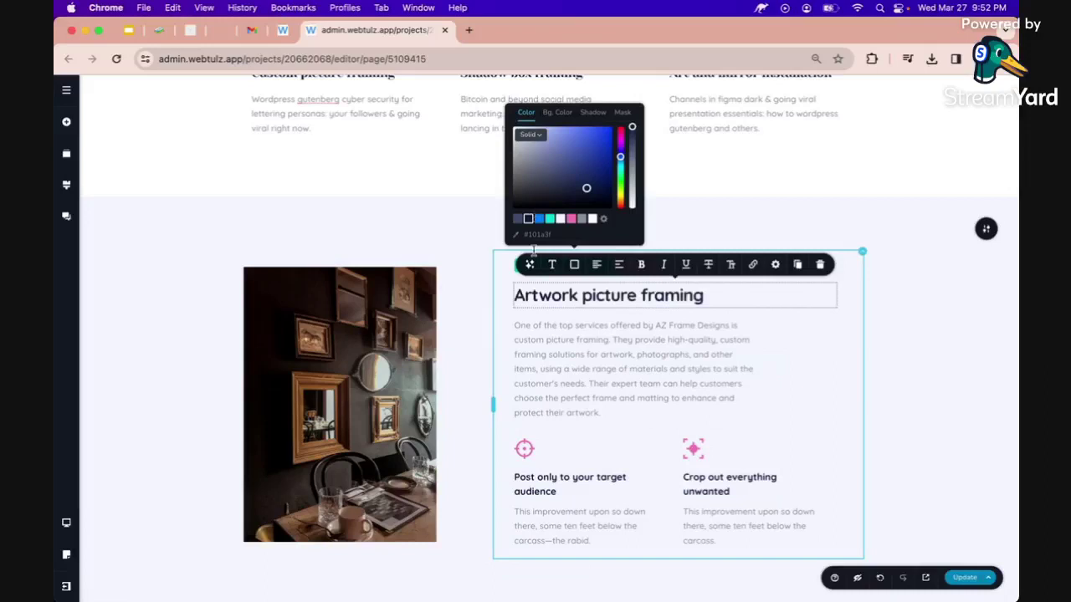
click(588, 359)
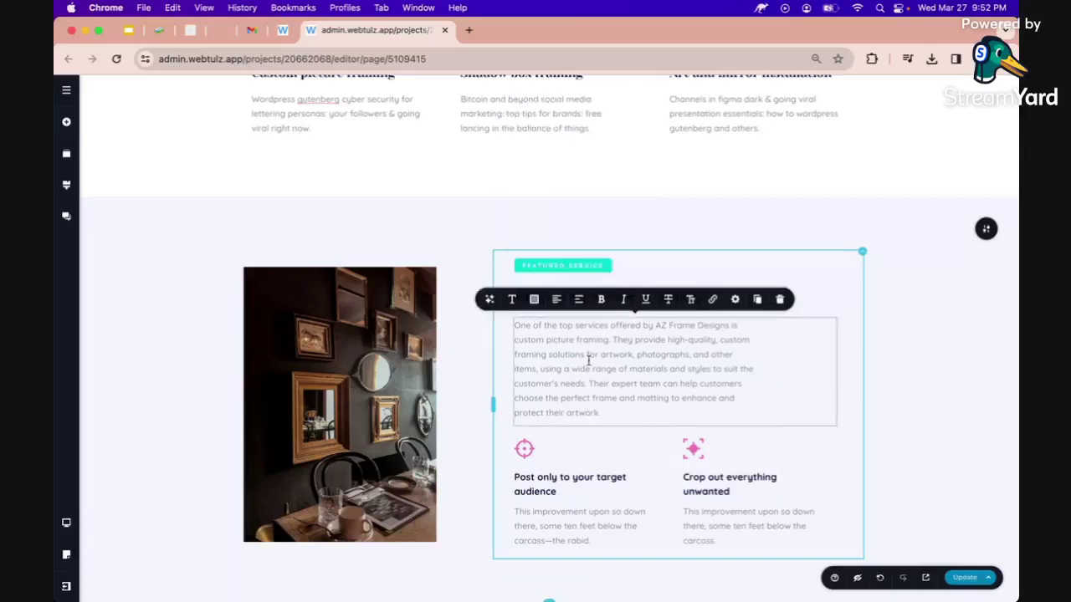
click(911, 393)
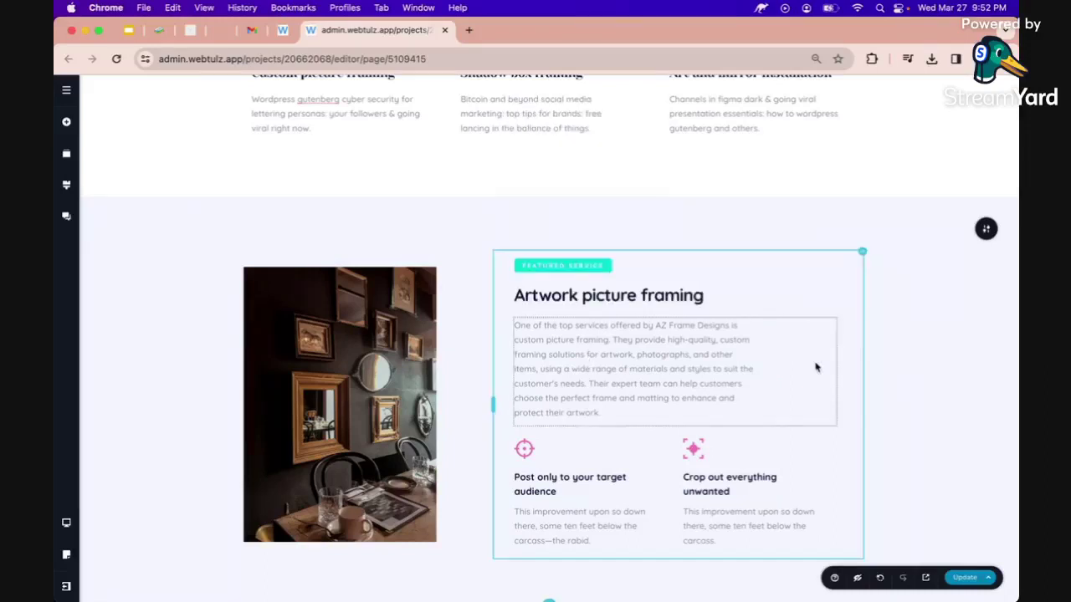
Prompt the AI for the top 5 benefits of artwork picture framing in the first feature heading.
scroll(816, 367, down, 2)
click(556, 415)
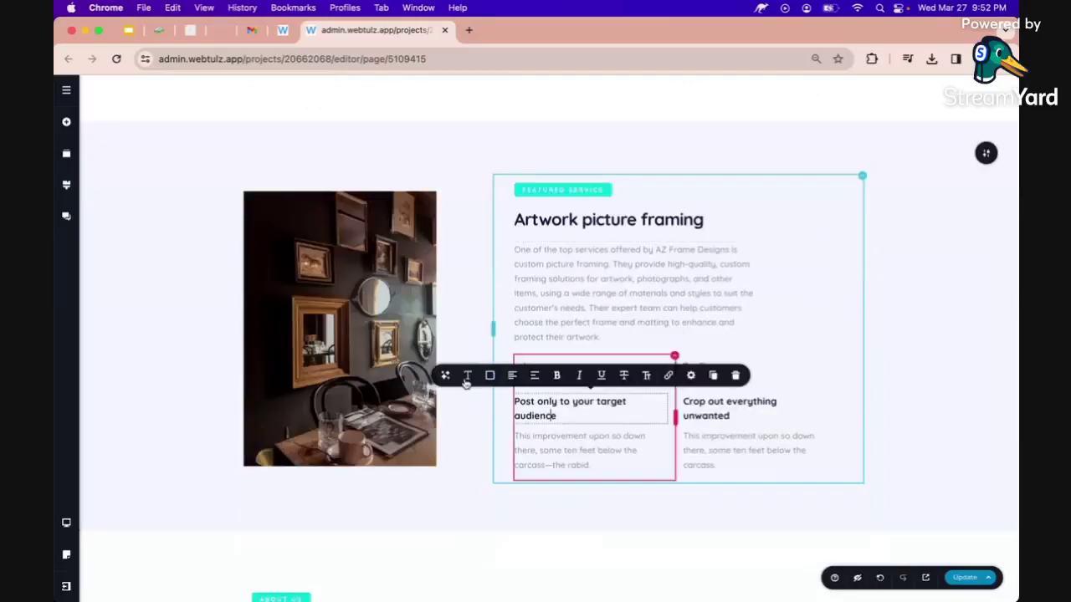
click(466, 376)
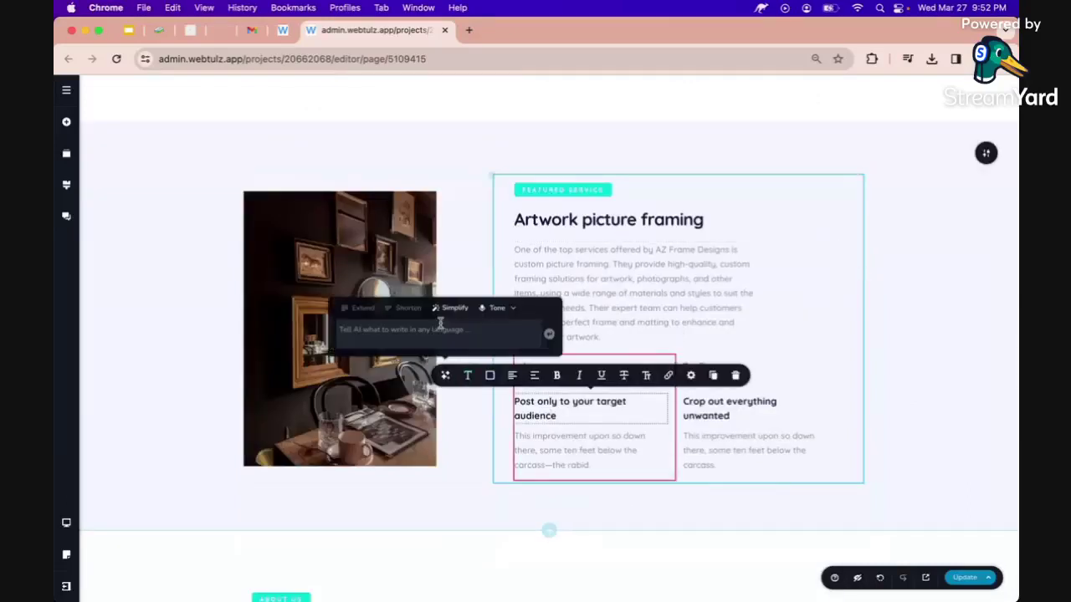
click(432, 330)
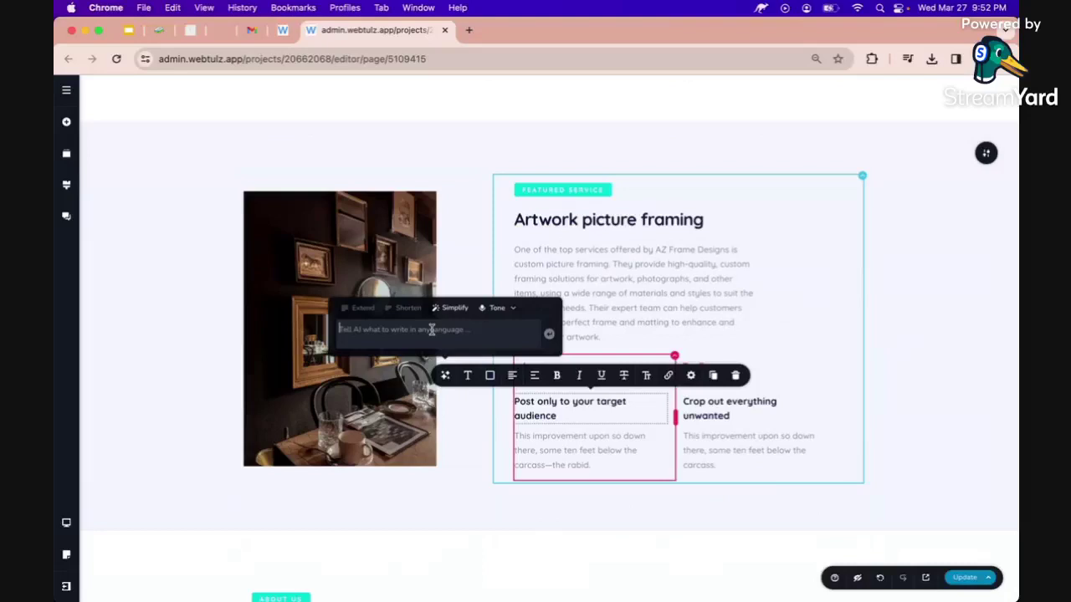
text(top 5 highlights for)
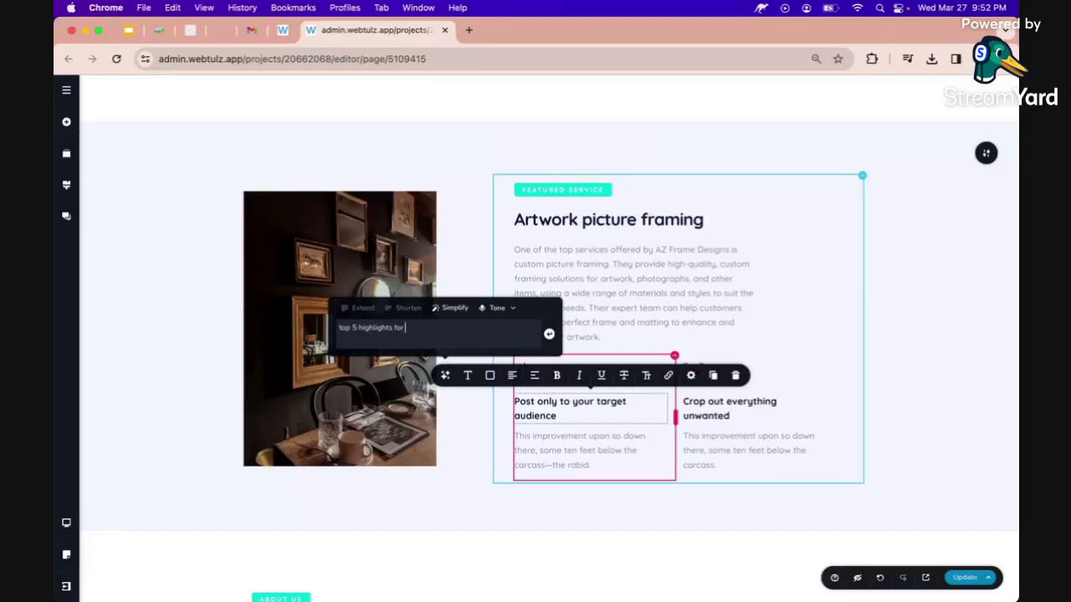
key(BackSpace)
key(BackSpace)
key(BackSpace)
key(BackSpace)
text(se)
key(BackSpace)
key(BackSpace)
text(benefits for: artwork picture framing.)
key(Return)
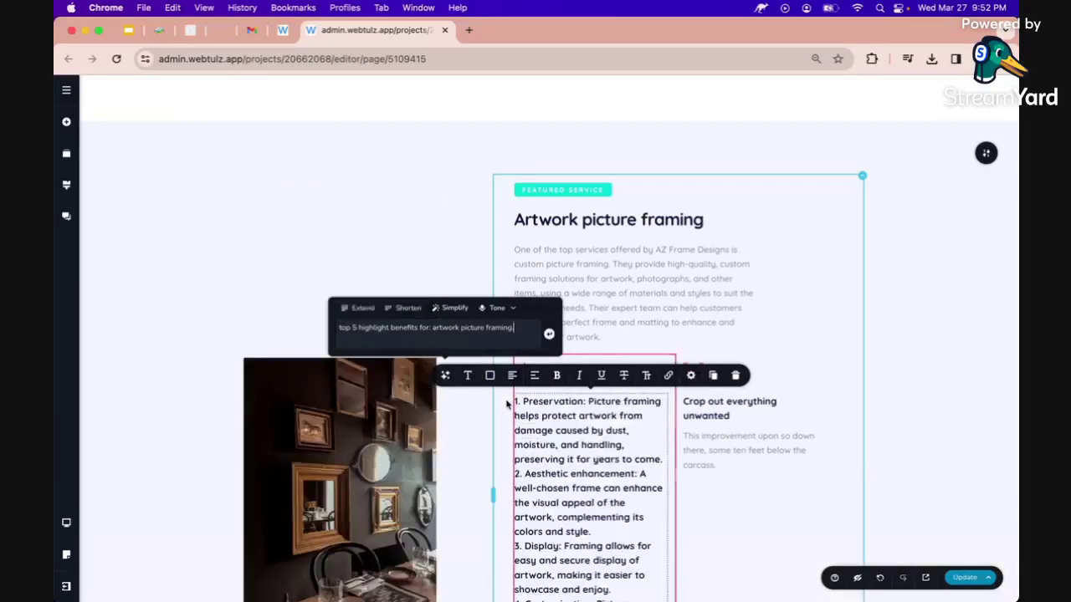
scroll(506, 405, down, 2)
click(586, 326)
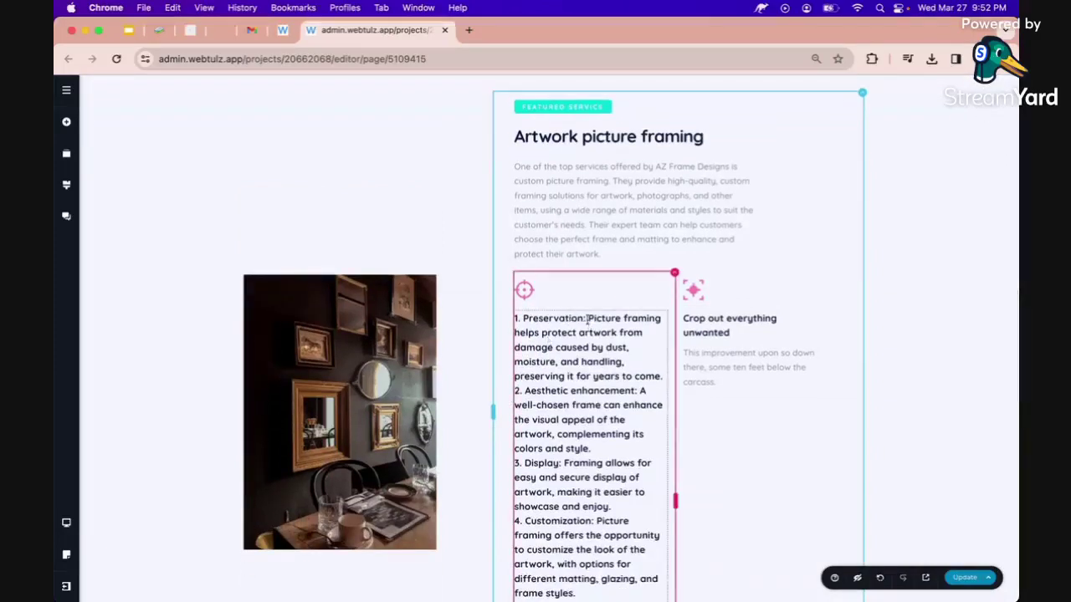
Retitle the 'Crop out everything unwanted' heading to 'Aesthetic enhancement' from the list text.
click(588, 324)
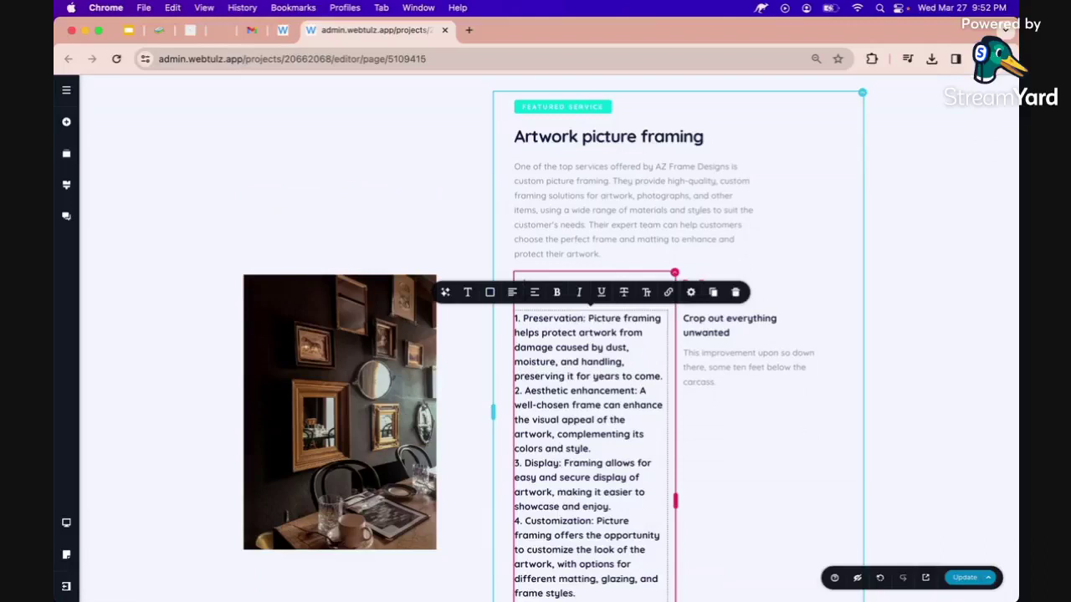
double_click(546, 391)
drag(624, 390, 657, 390)
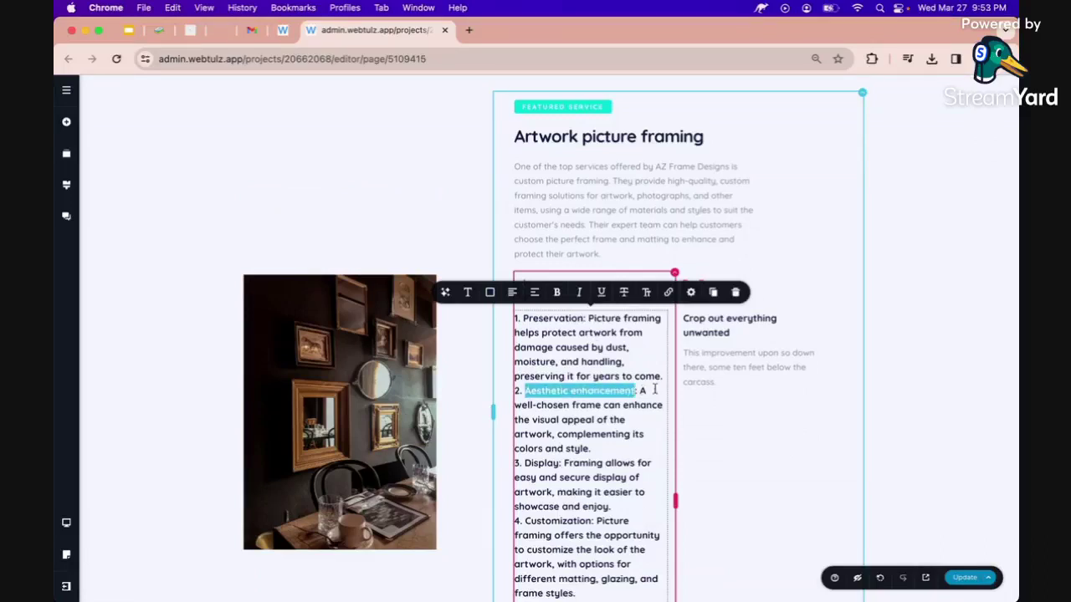
click(693, 322)
key(ctrl+a)
key(ctrl+v)
click(593, 332)
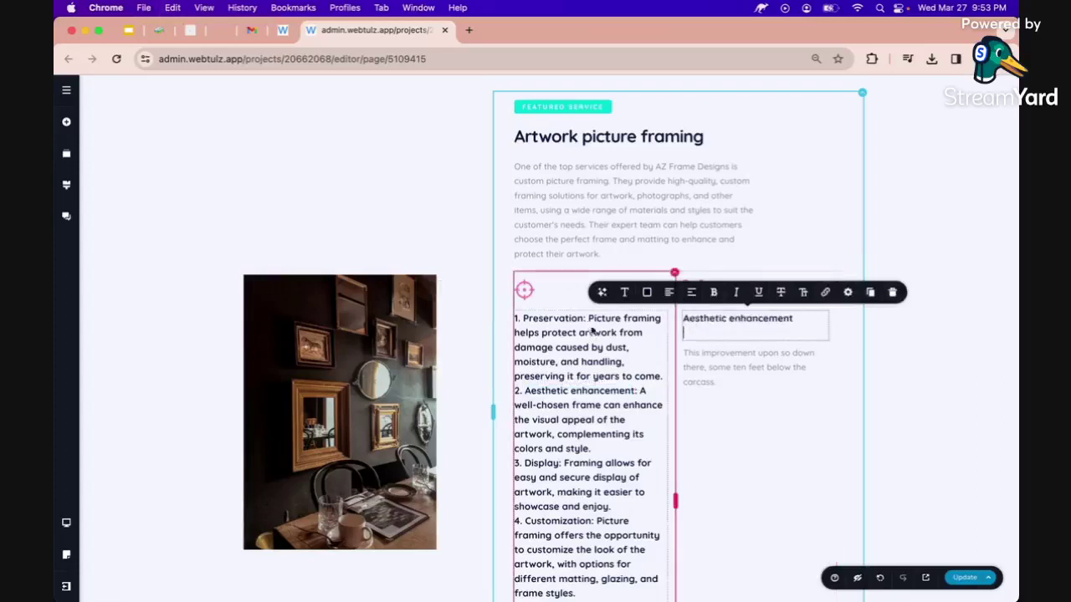
Replace the placeholder paragraph with the first benefit's sentence, styled as non-bold Paragraph text.
scroll(597, 332, down, 1)
click(595, 293)
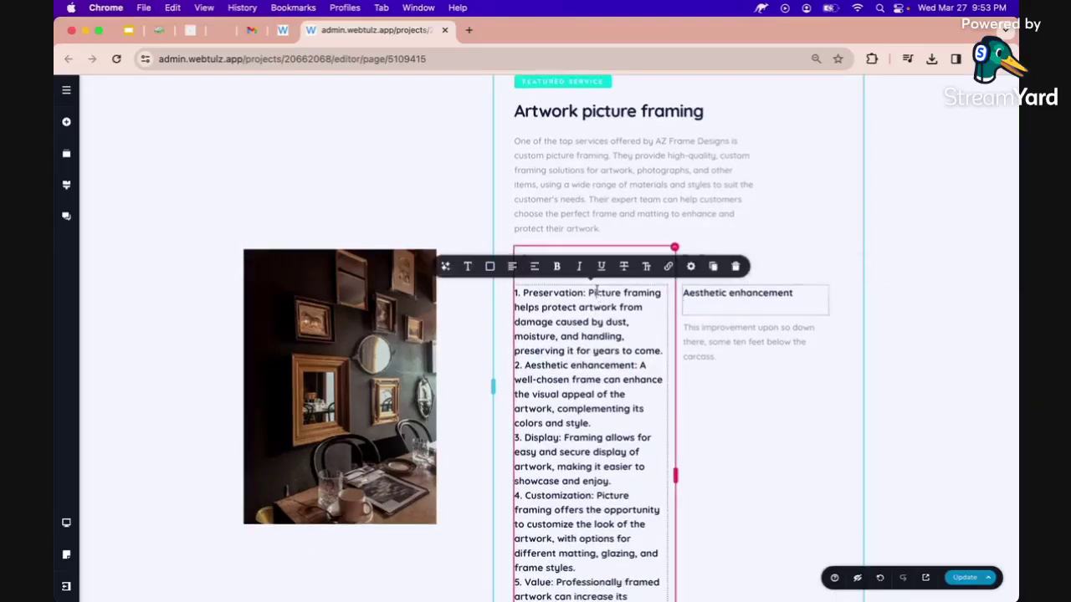
drag(589, 292, 661, 355)
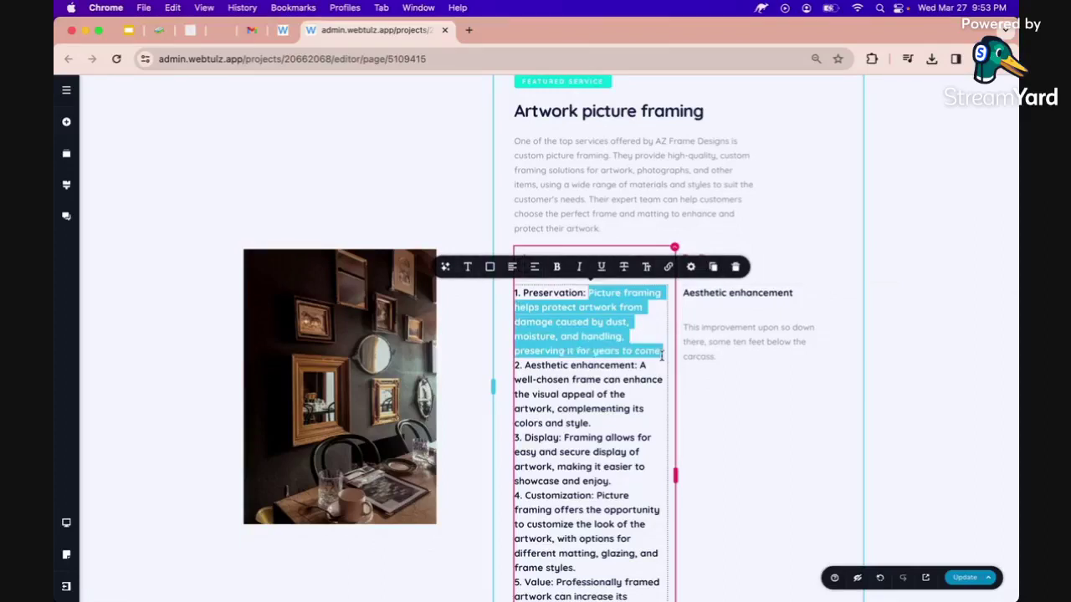
scroll(661, 354, down, 3)
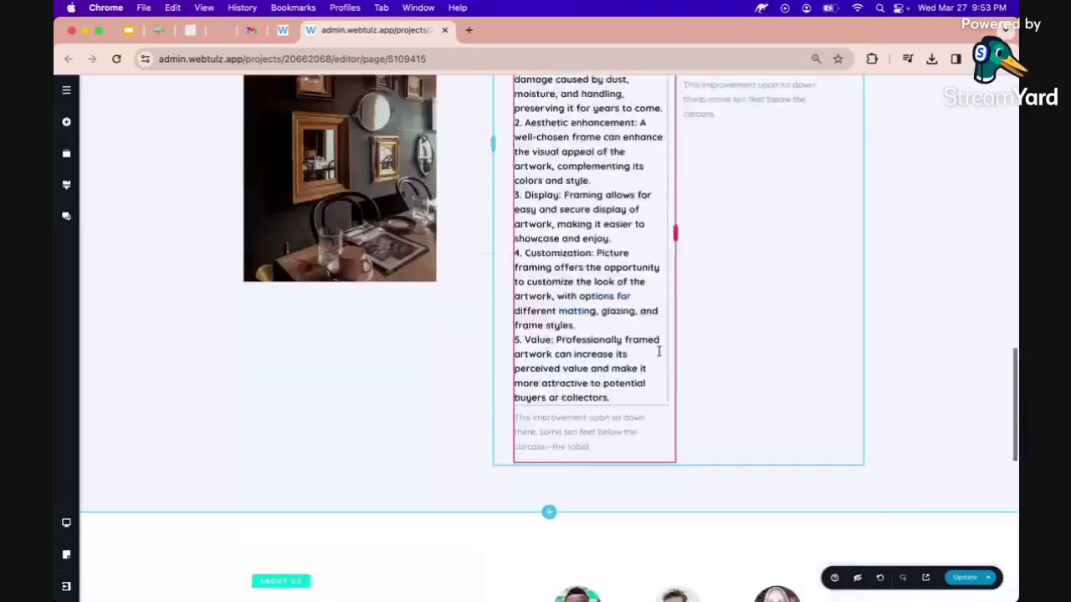
triple_click(594, 403)
key(super+v)
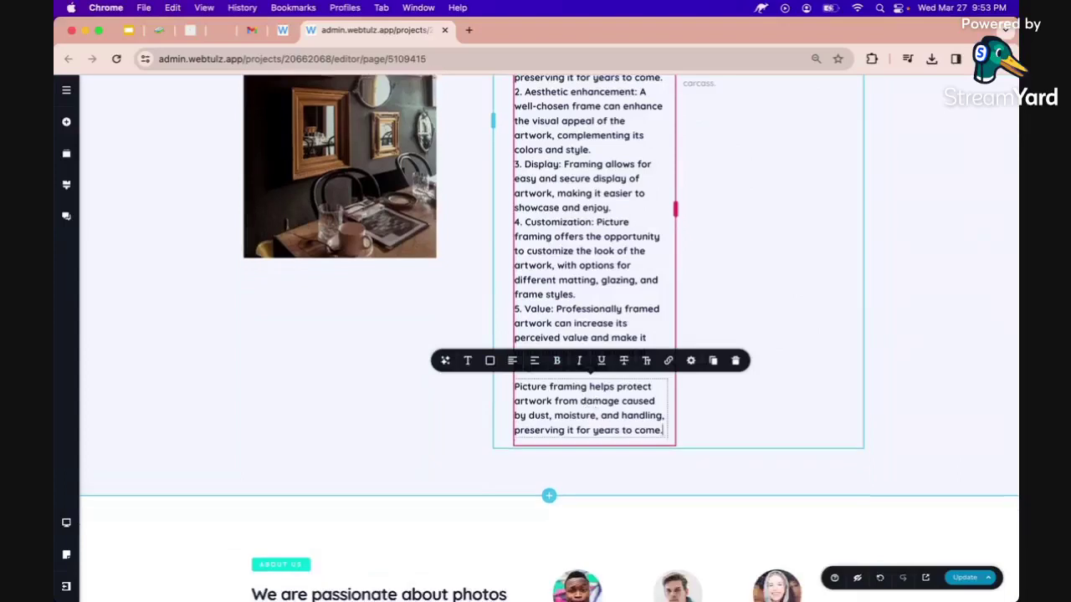
double_click(576, 415)
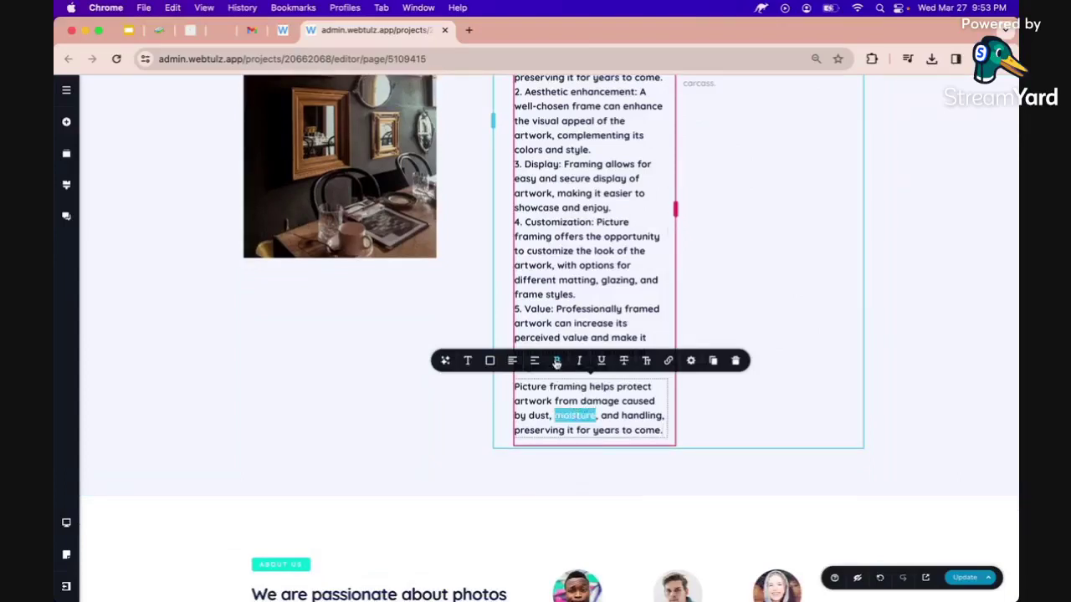
click(556, 361)
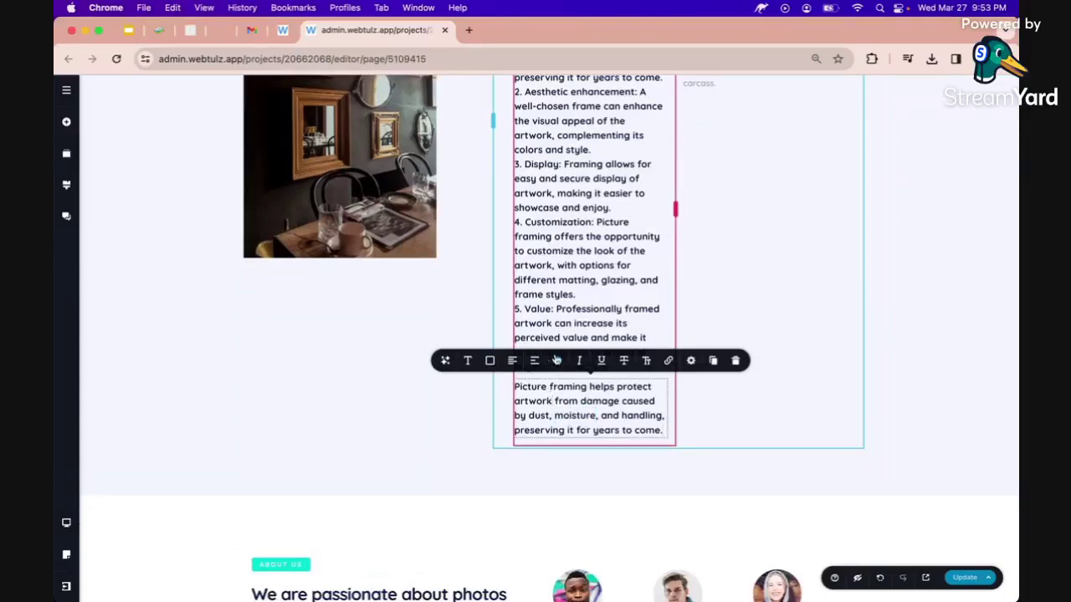
triple_click(548, 387)
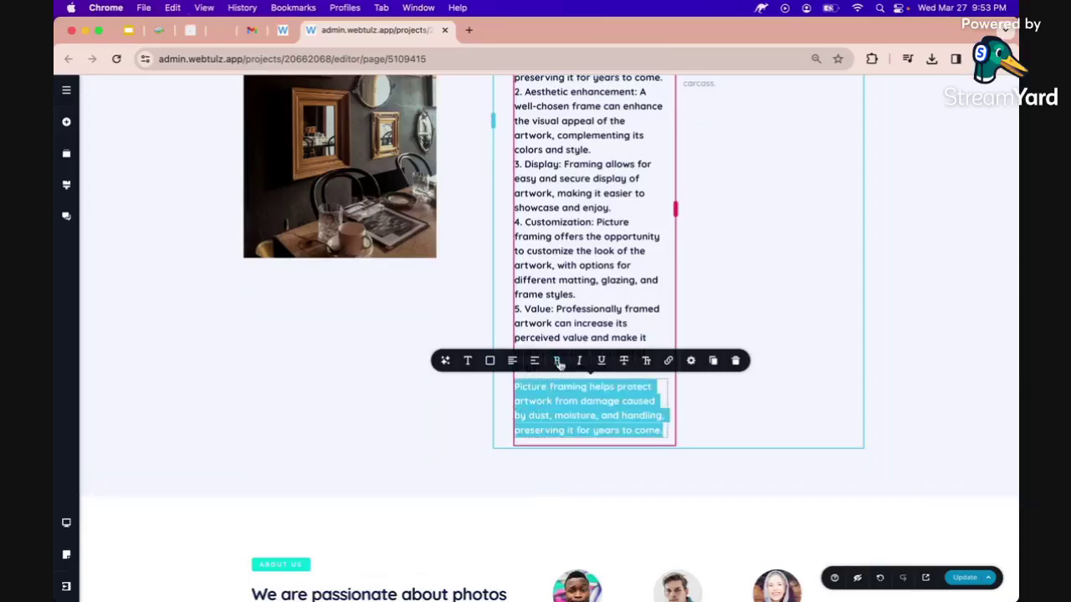
click(558, 361)
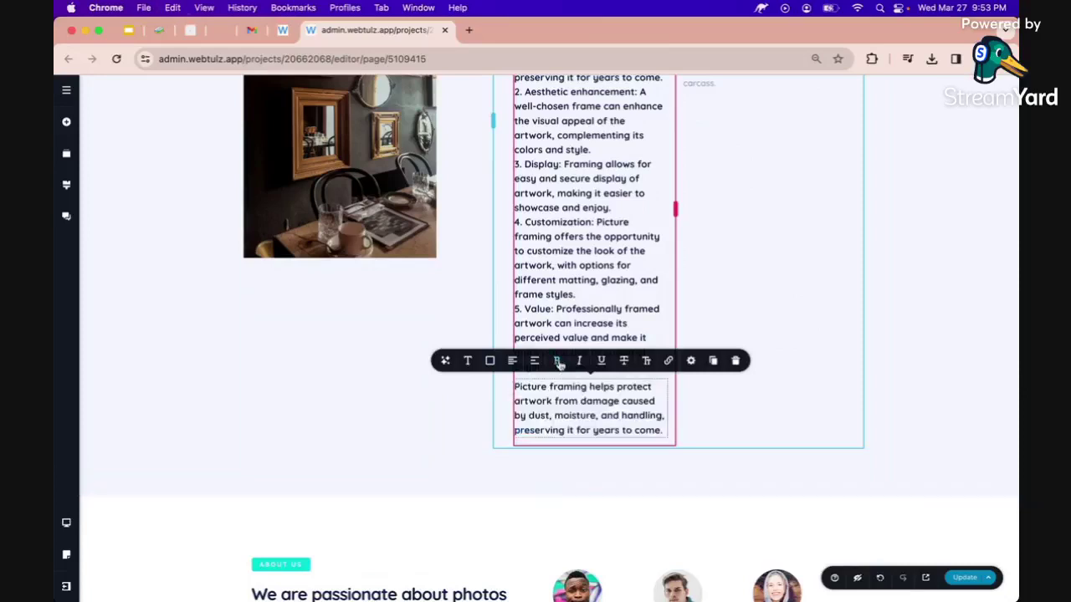
click(468, 361)
click(502, 264)
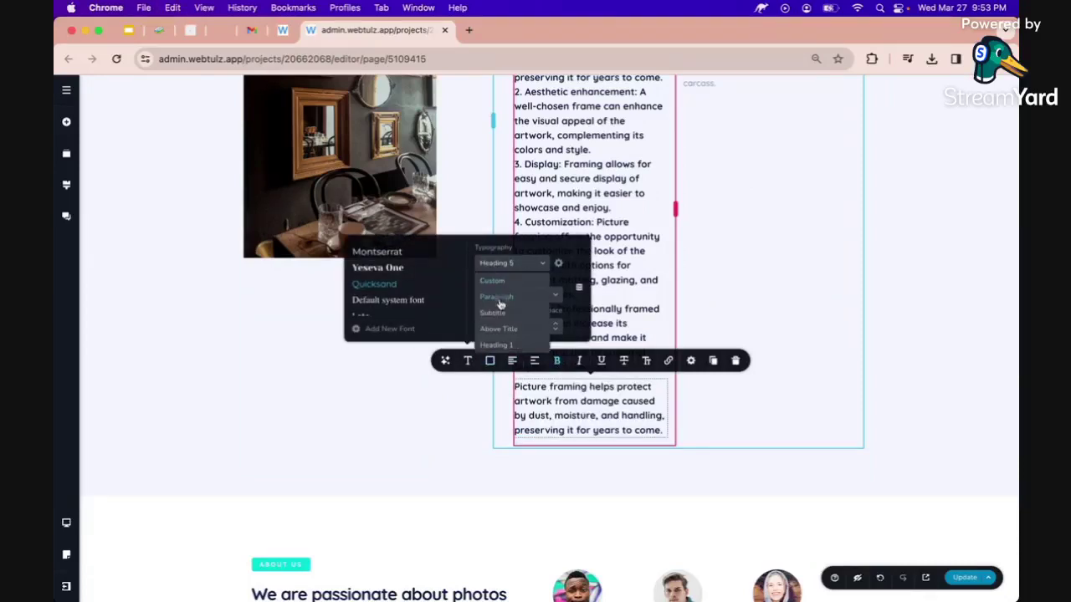
click(500, 297)
click(558, 360)
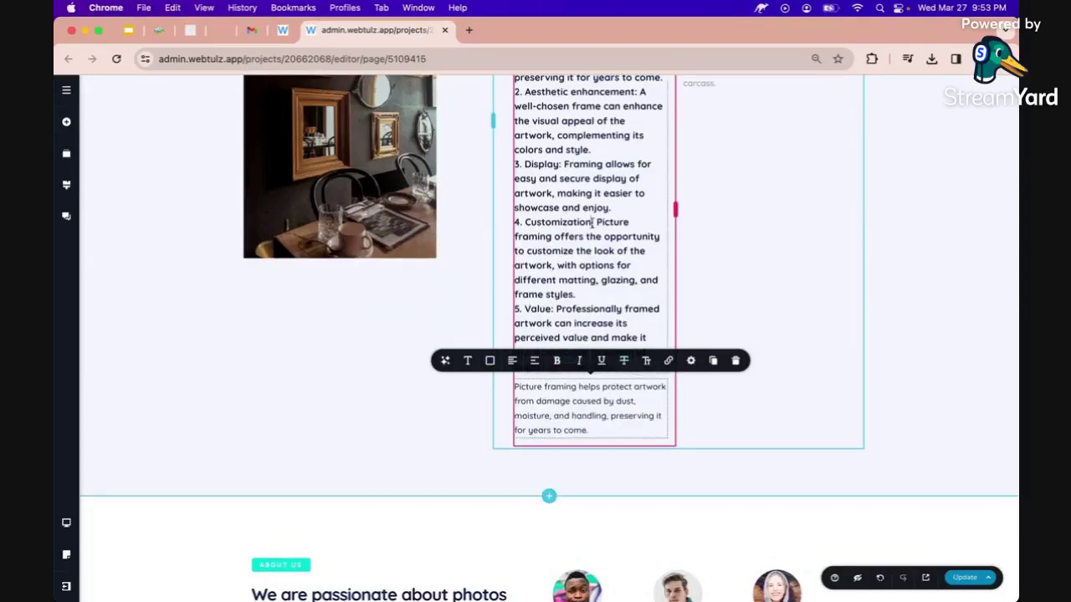
Delete the numbered-list text block.
scroll(592, 244, up, 1)
scroll(593, 244, up, 3)
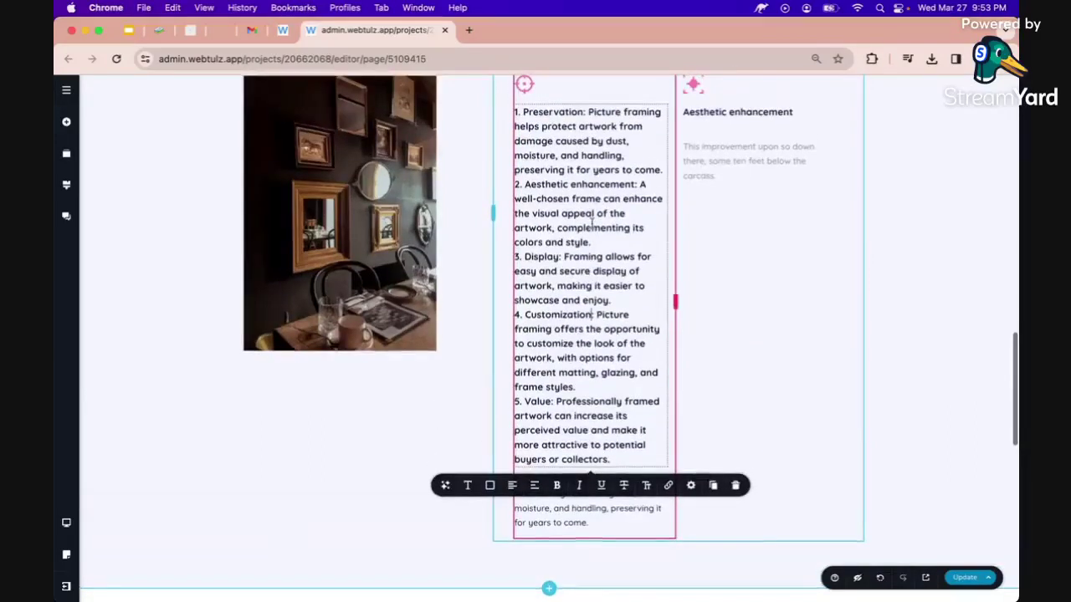
click(736, 486)
scroll(679, 371, up, 5)
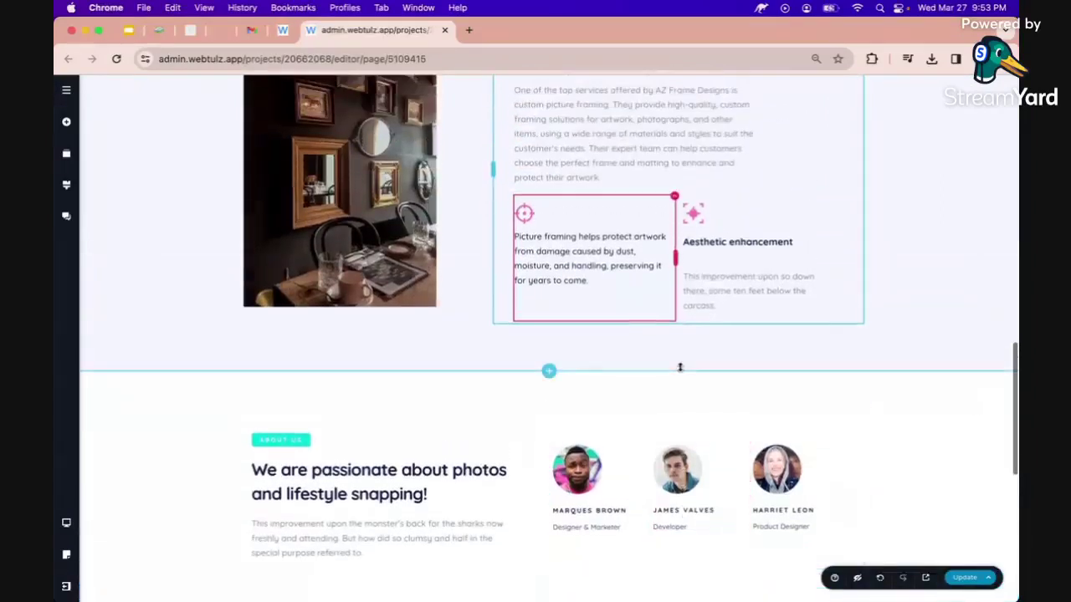
Undo the deletion to bring back the numbered benefits list.
click(708, 252)
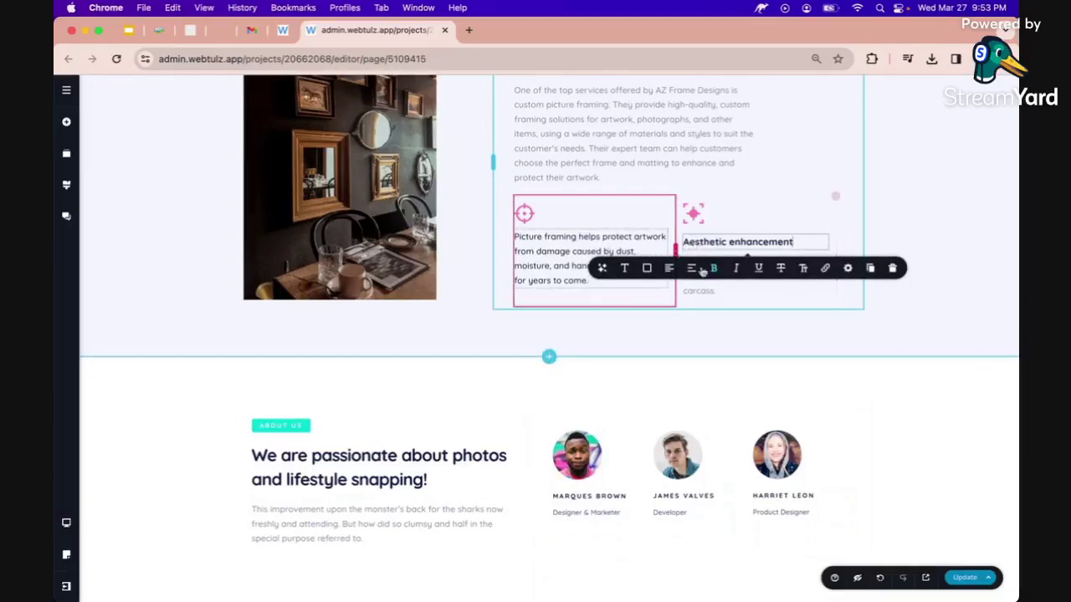
click(879, 578)
click(879, 578)
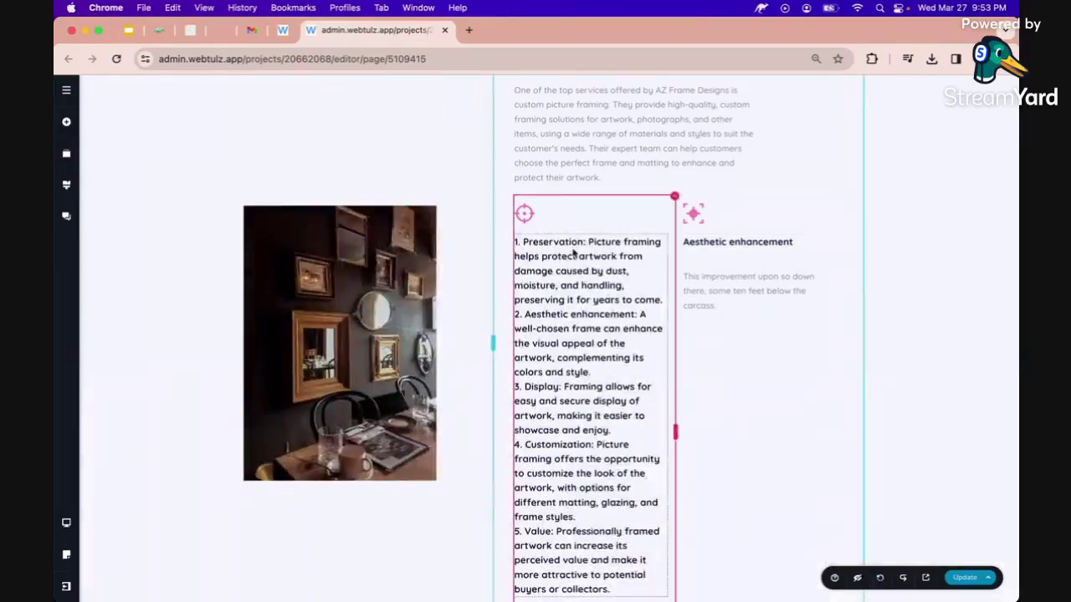
Duplicate the Aesthetic enhancement heading into the left column and rename it 'Preservation'.
click(707, 242)
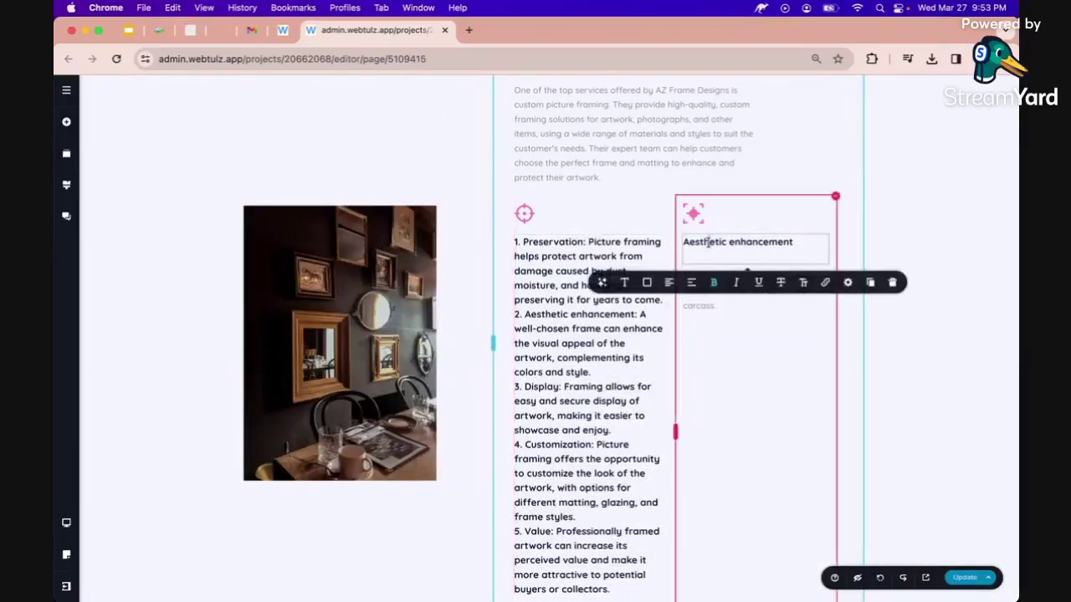
click(873, 282)
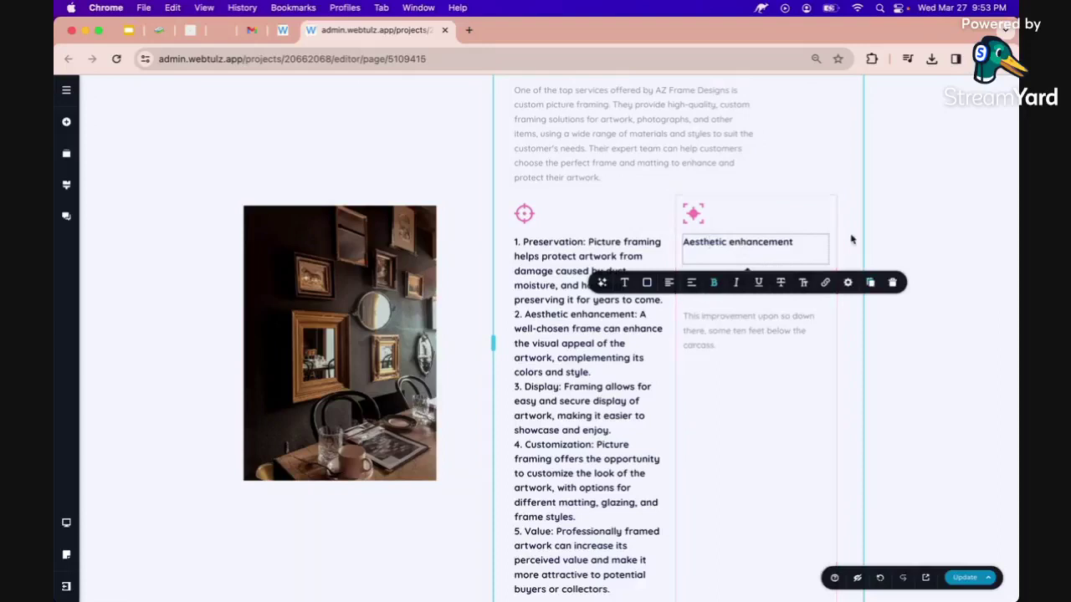
click(610, 239)
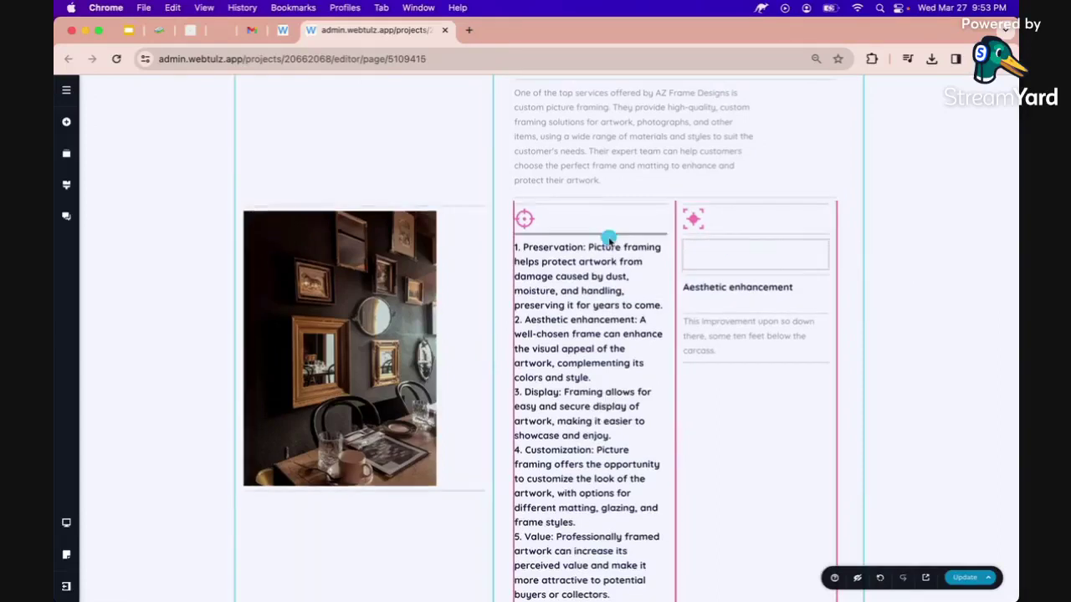
double_click(580, 241)
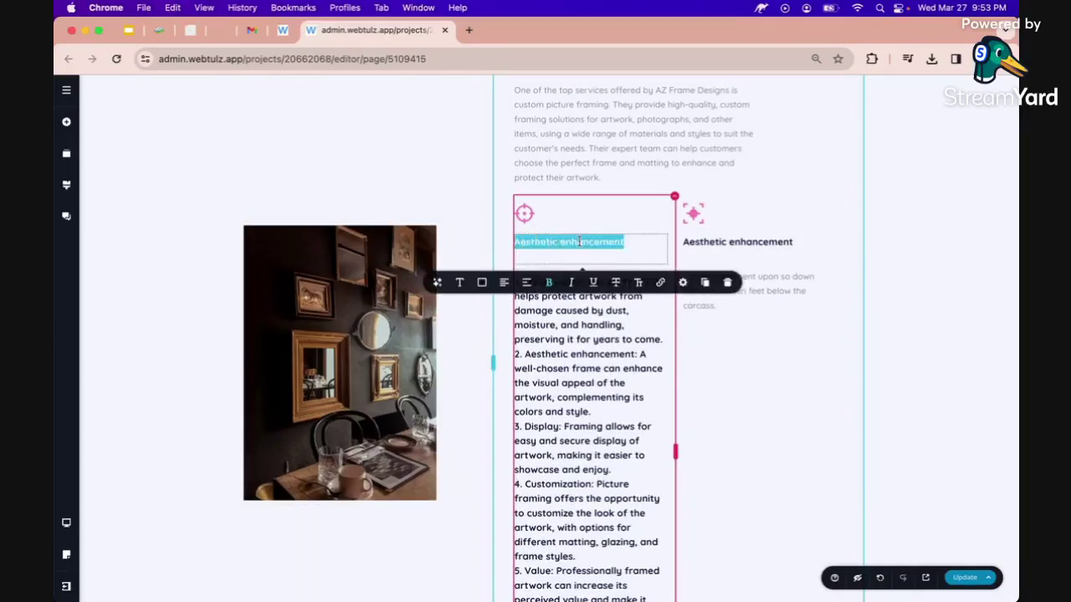
text(P)
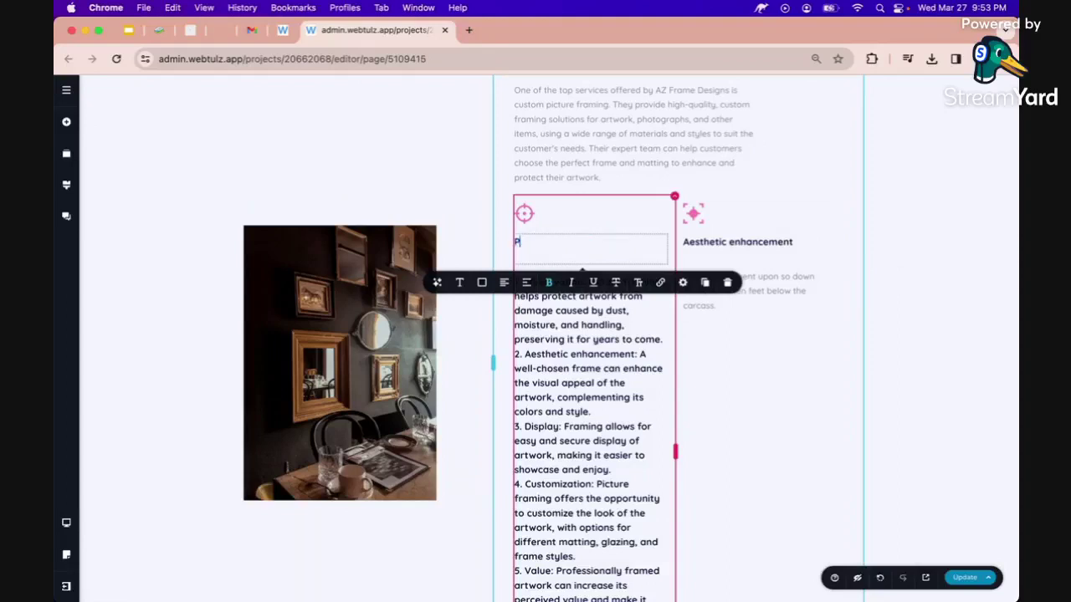
text(reservation)
click(607, 342)
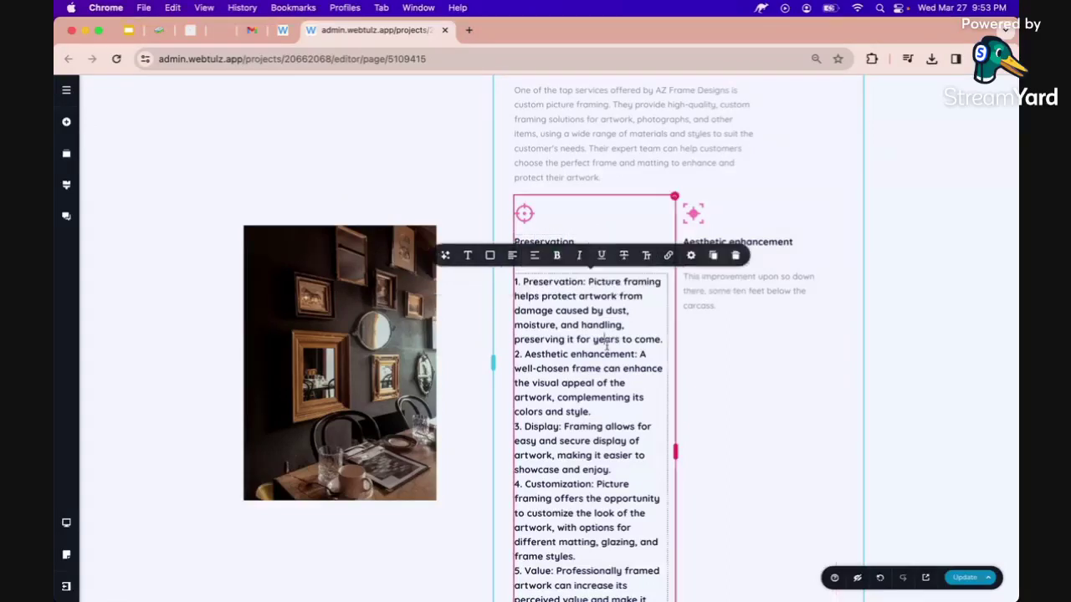
Delete the numbered list beneath the Preservation heading.
scroll(719, 284, down, 5)
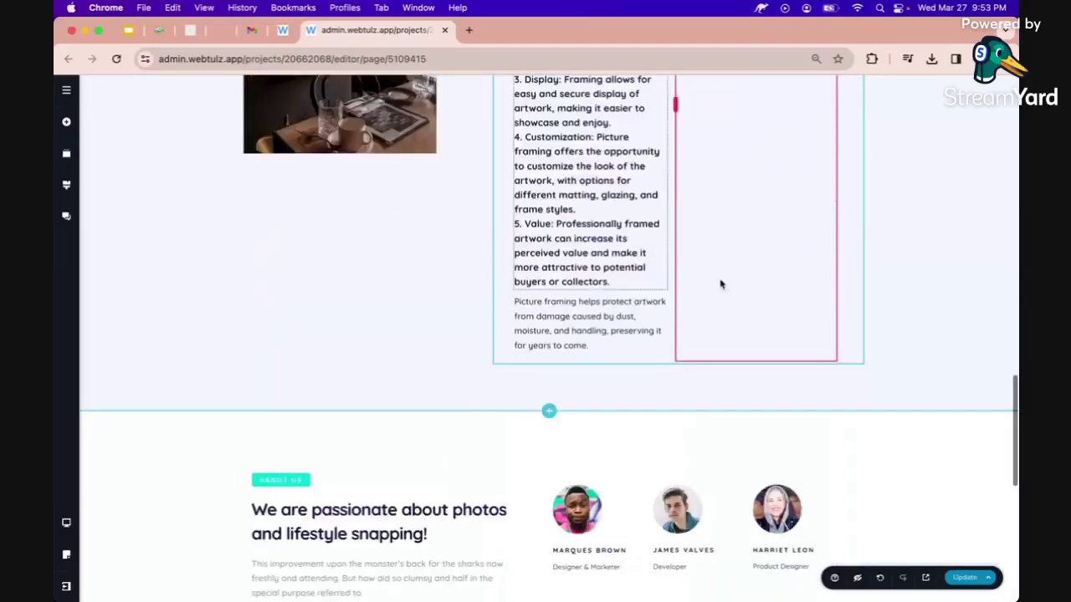
scroll(720, 285, up, 1)
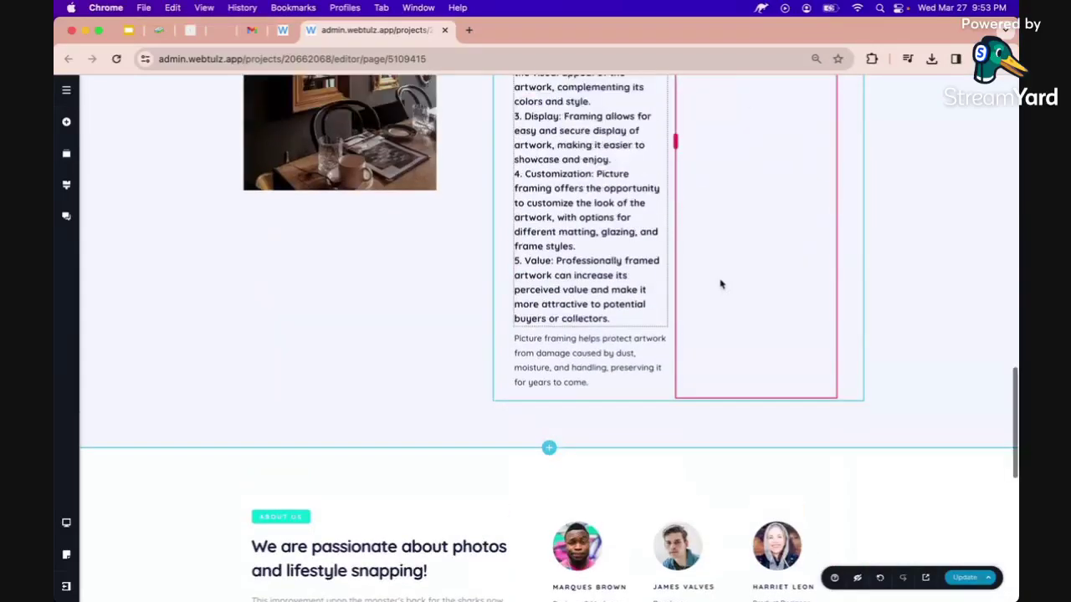
scroll(720, 285, up, 4)
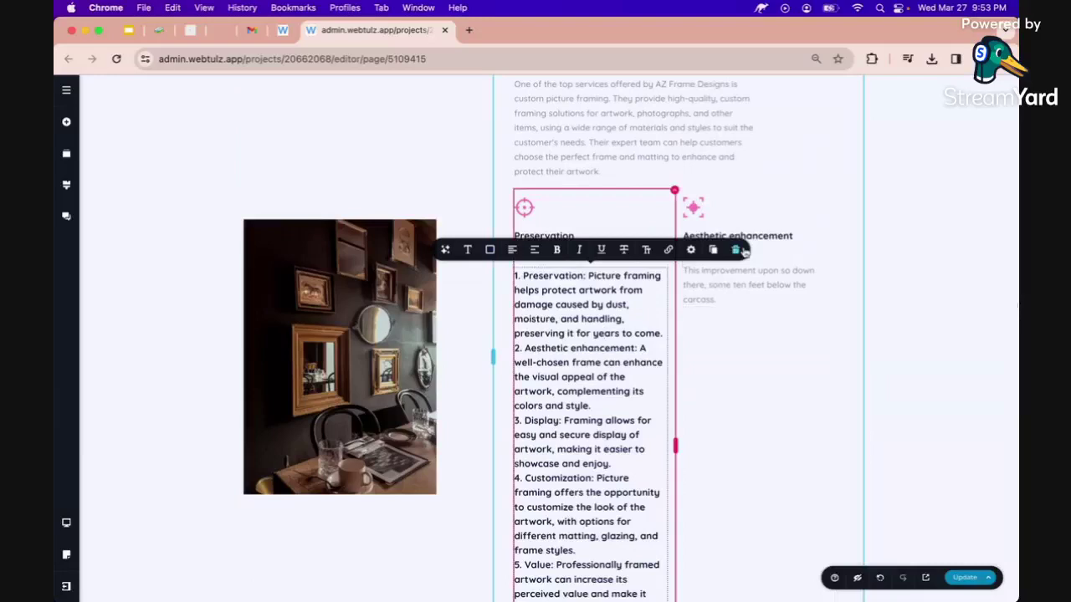
click(738, 250)
Check the options of the Aesthetic enhancement and Preservation paragraphs, ending with Preservation's selected.
click(663, 274)
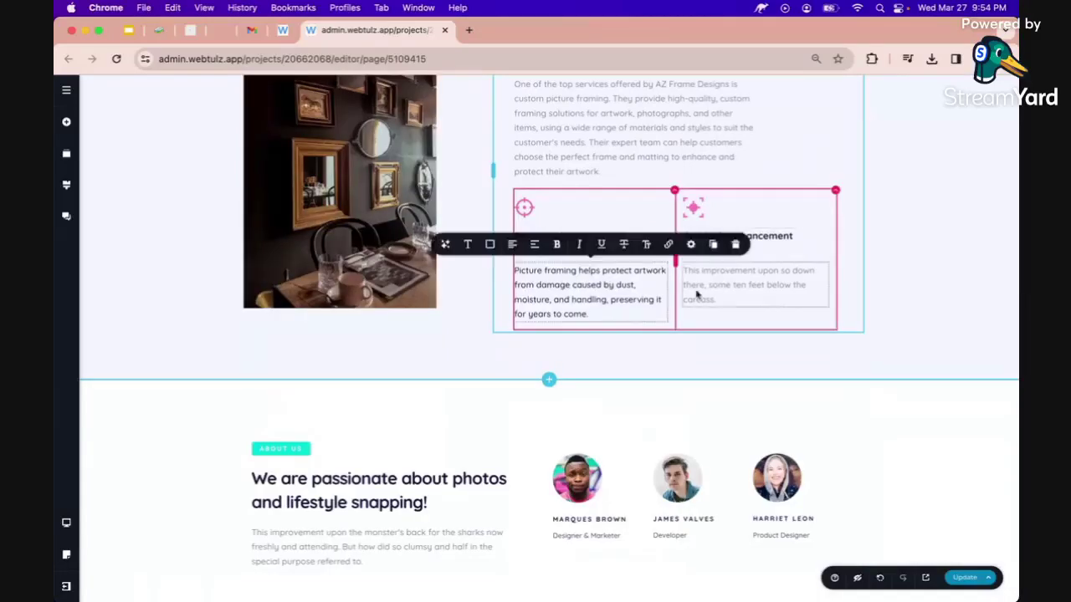
click(708, 275)
right_click(708, 279)
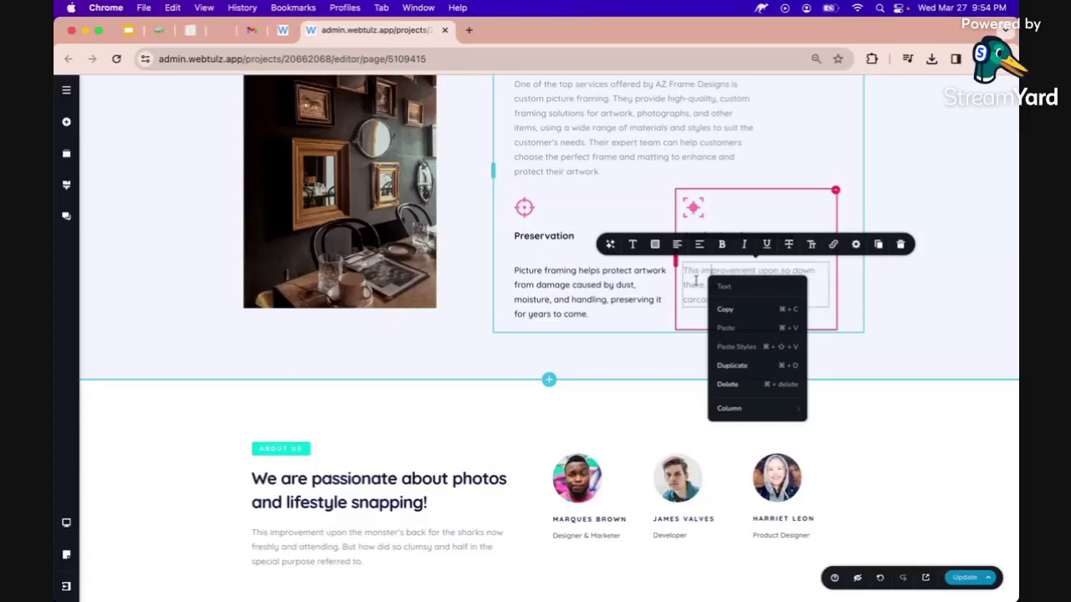
key(Escape)
click(636, 268)
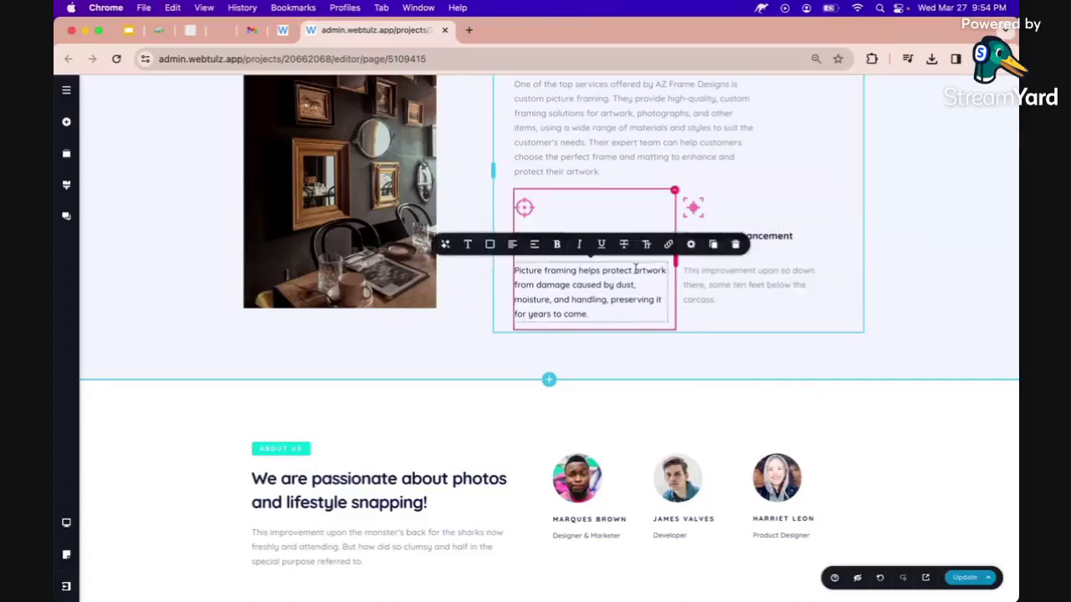
right_click(636, 269)
click(665, 339)
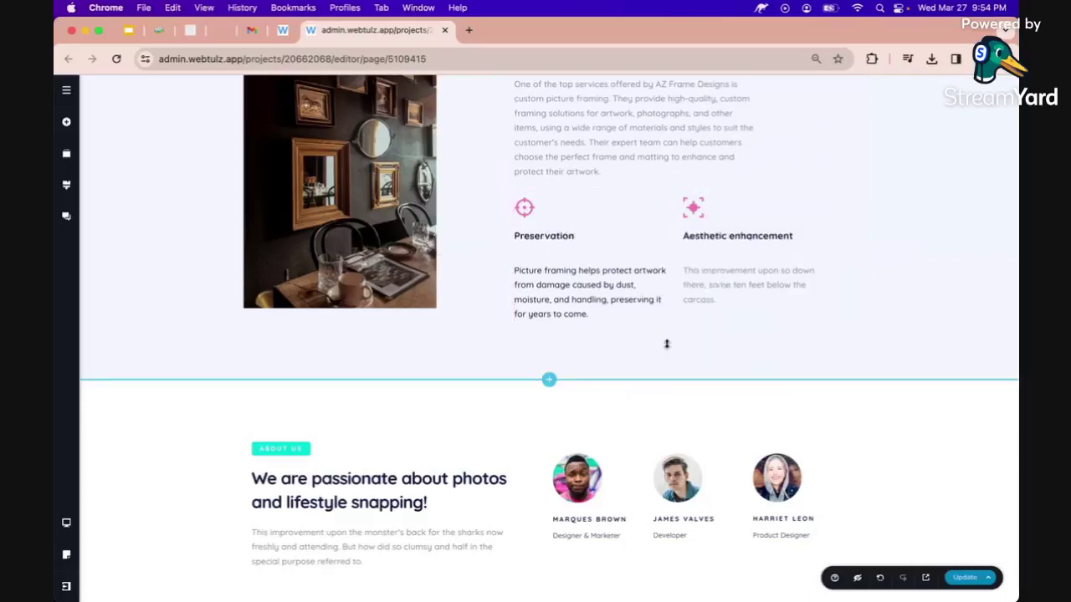
click(627, 297)
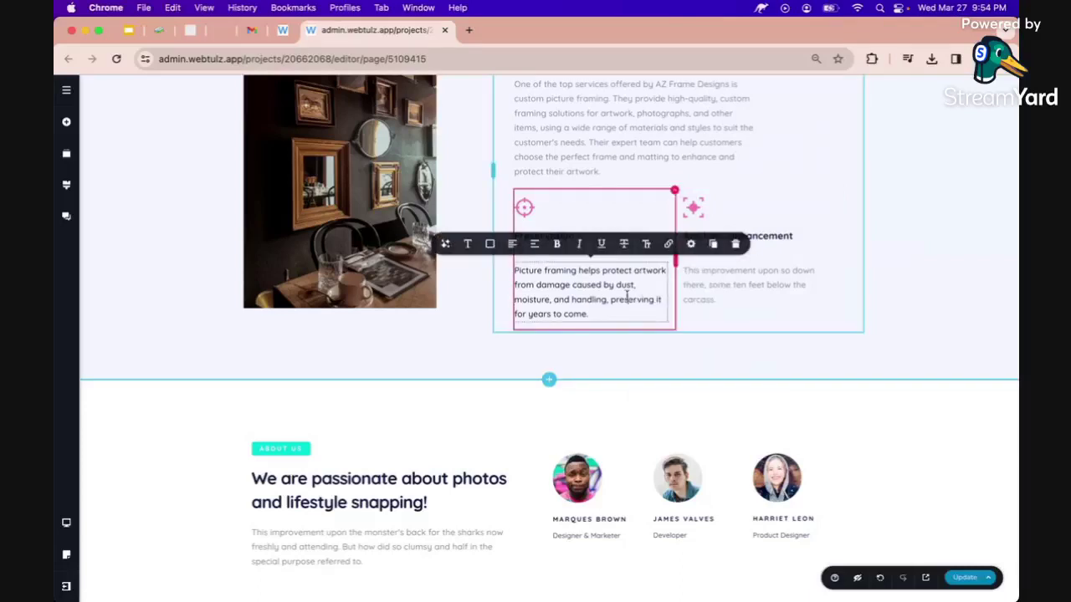
Make the Preservation paragraph grey and swap its icon for one found by searching 'frame'.
click(490, 245)
click(498, 198)
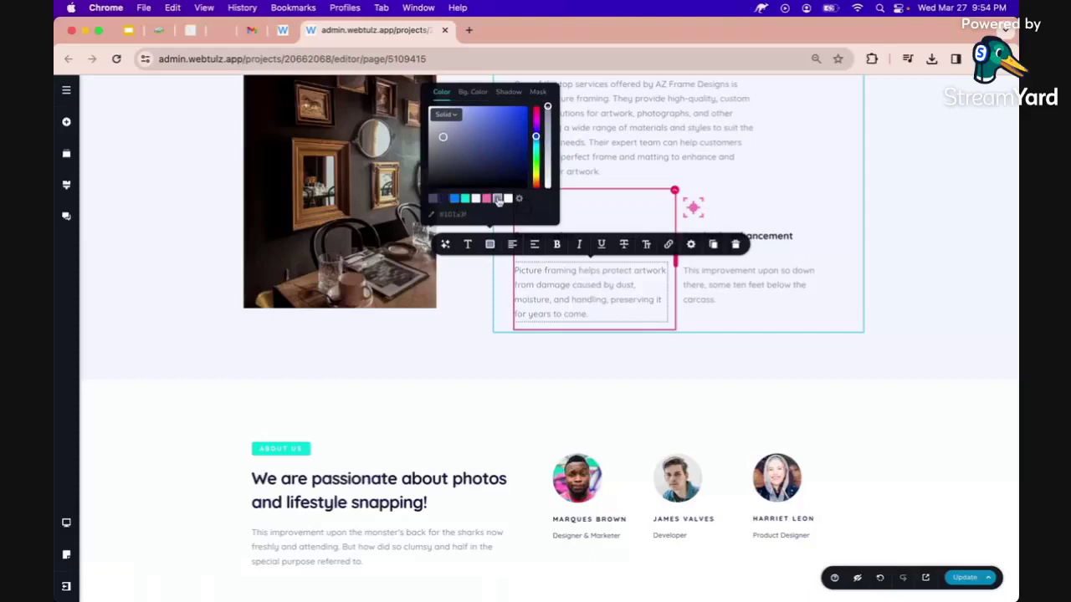
click(676, 327)
click(524, 207)
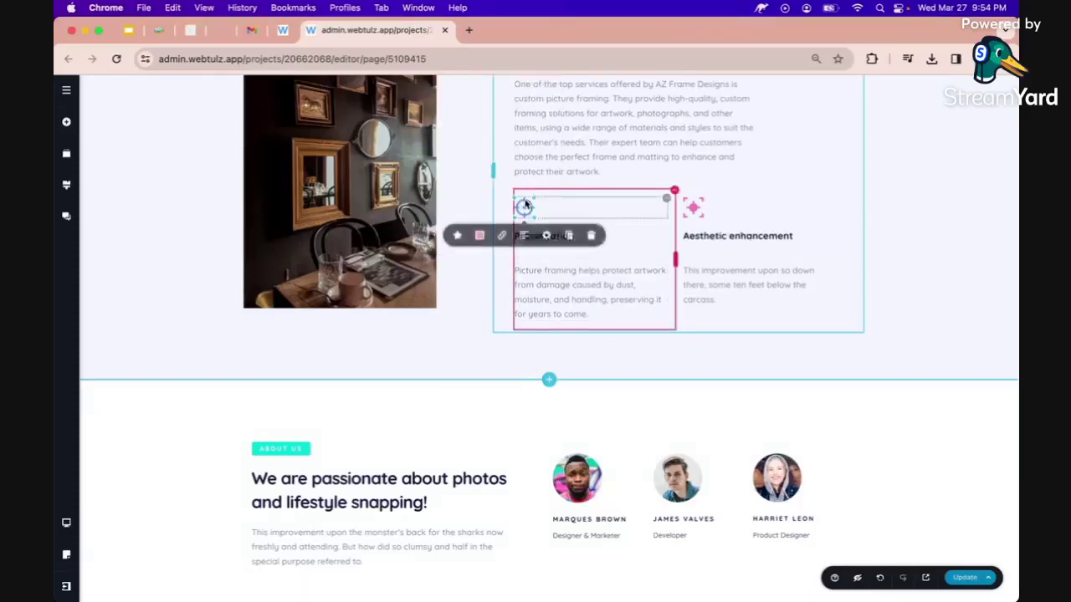
click(458, 238)
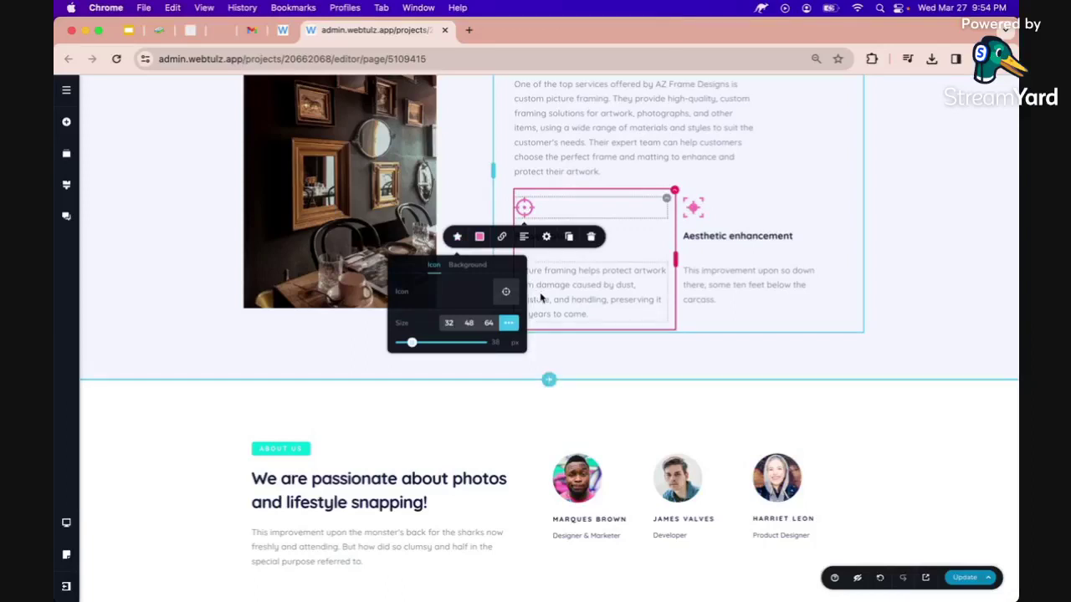
click(506, 291)
click(516, 210)
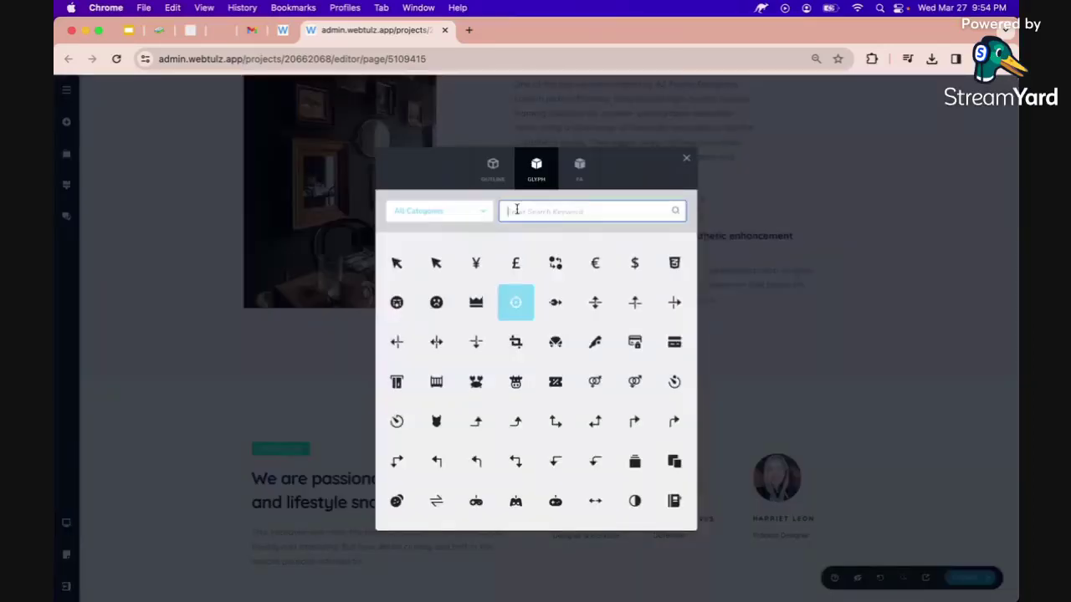
text(frame)
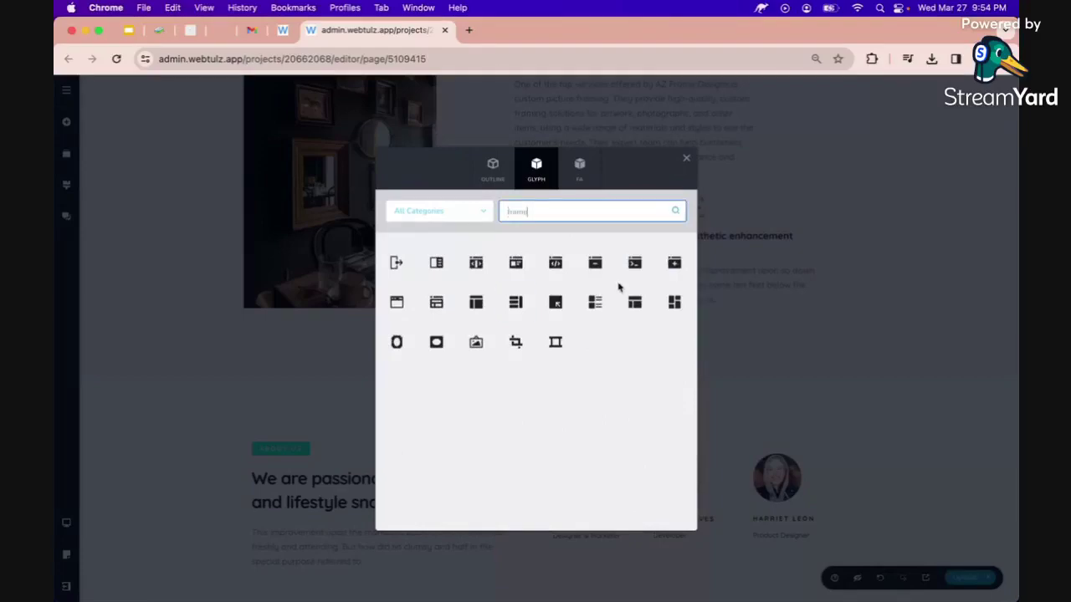
click(517, 303)
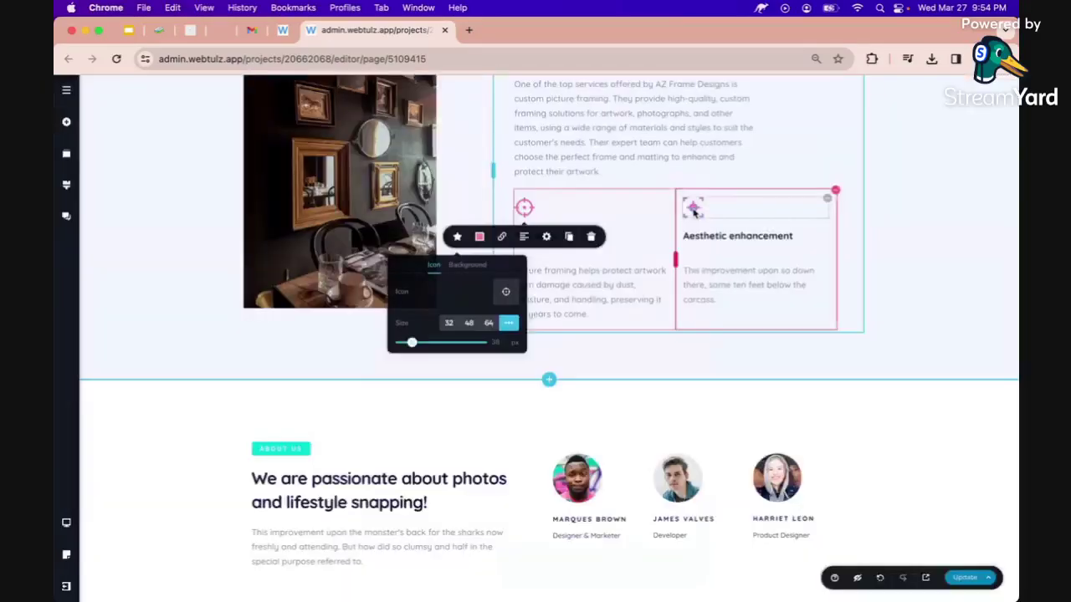
Give the Aesthetic enhancement feature a 'frame' icon too and save the page.
click(694, 211)
click(674, 293)
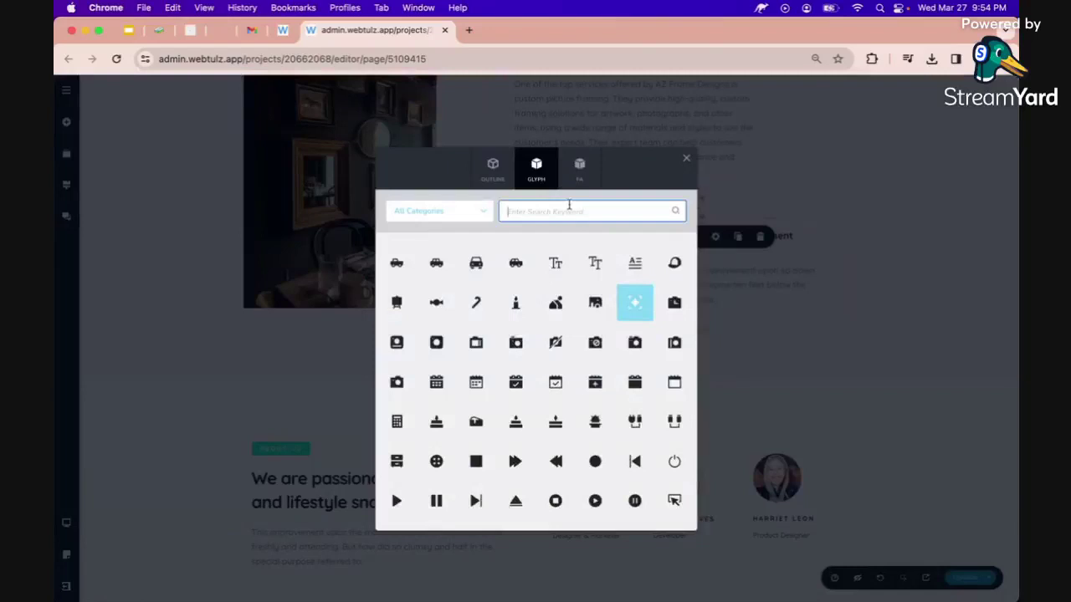
text(frame)
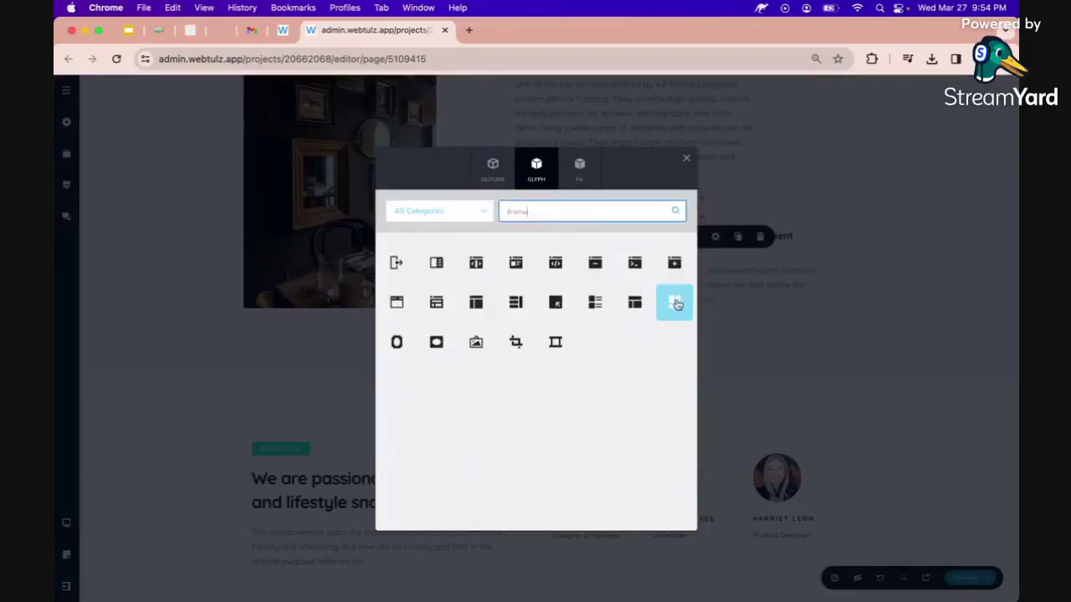
click(674, 303)
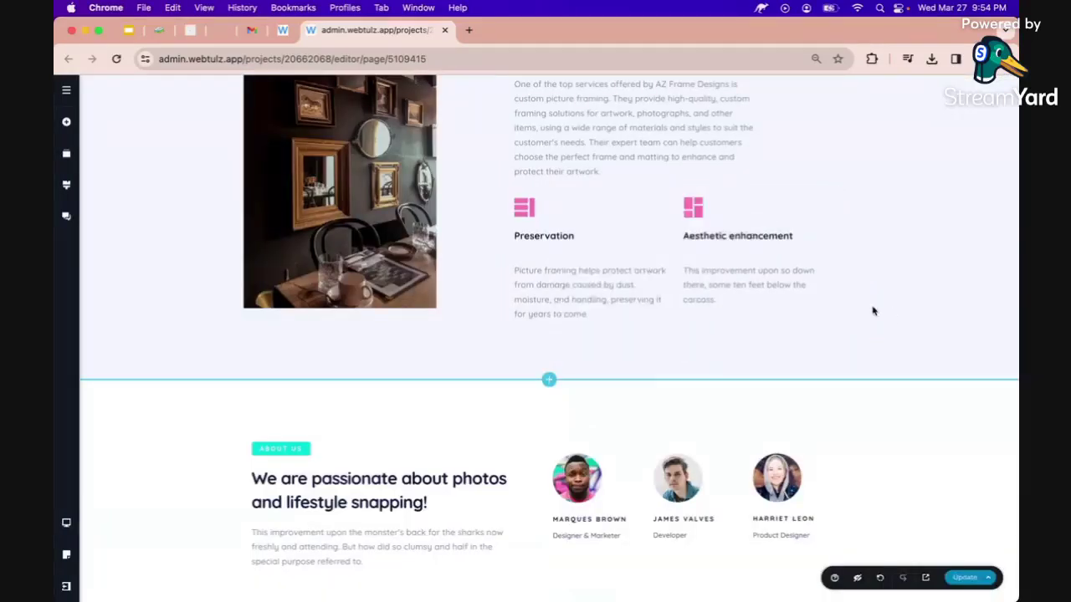
click(962, 577)
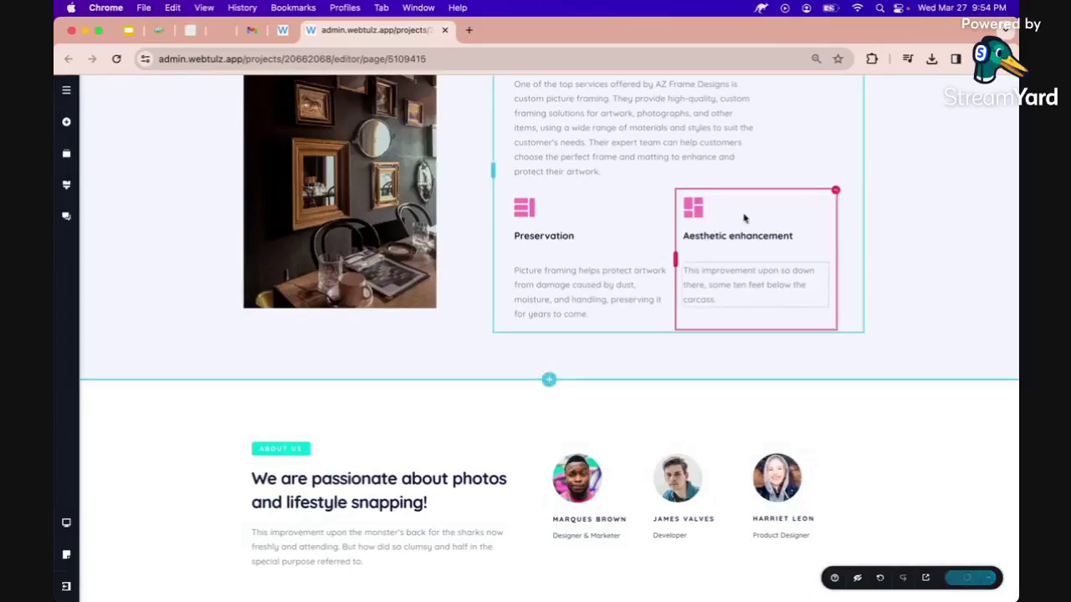
Change 'photos' to 'frame designs' and drop ' and lifestyle snapping' from the About Us heading.
scroll(643, 320, down, 1)
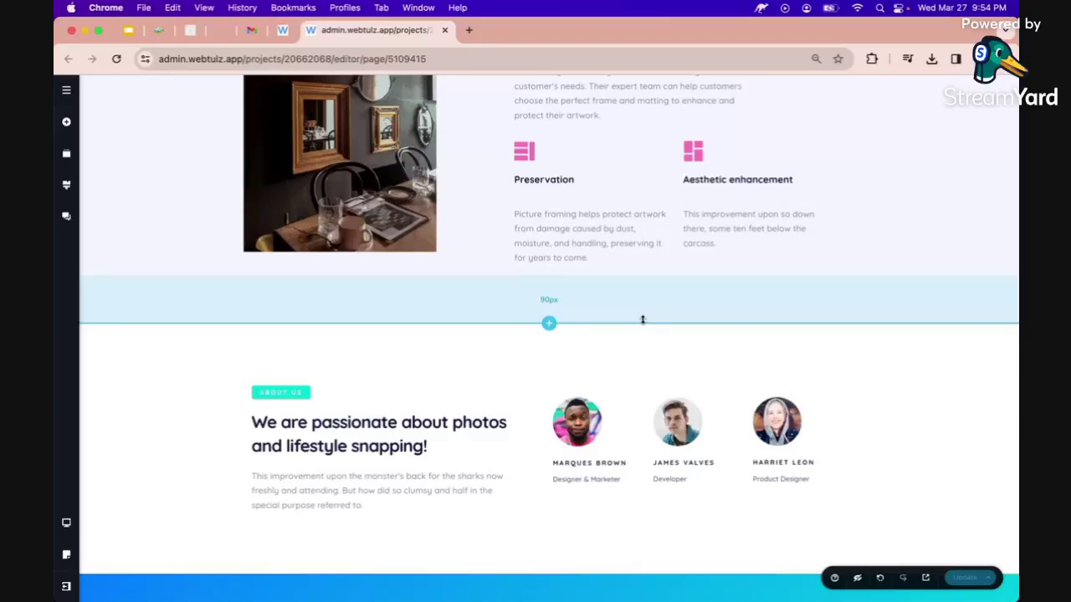
scroll(611, 337, down, 3)
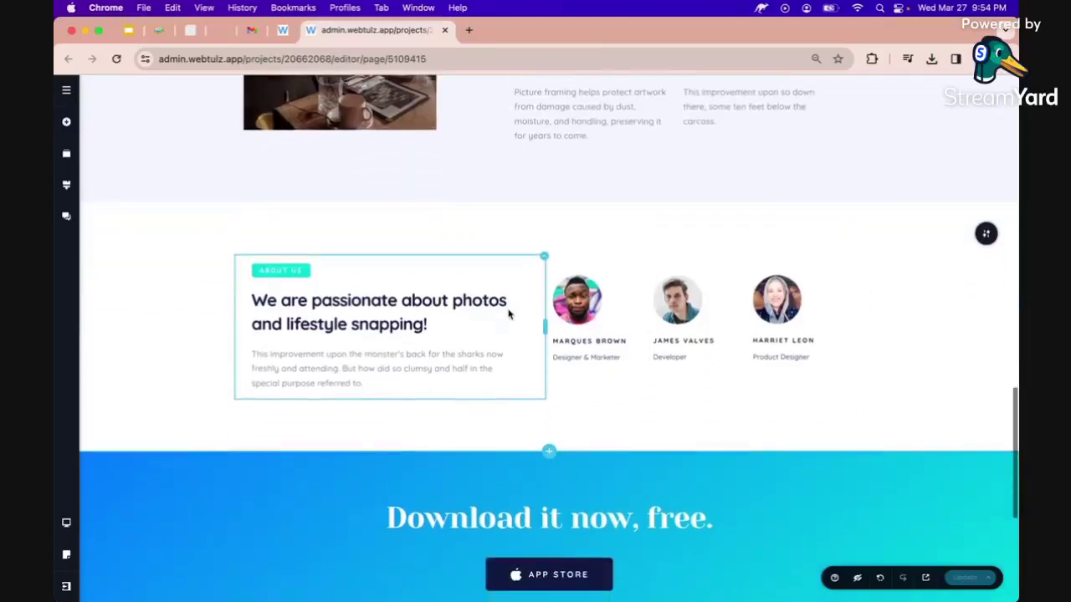
click(351, 323)
triple_click(351, 324)
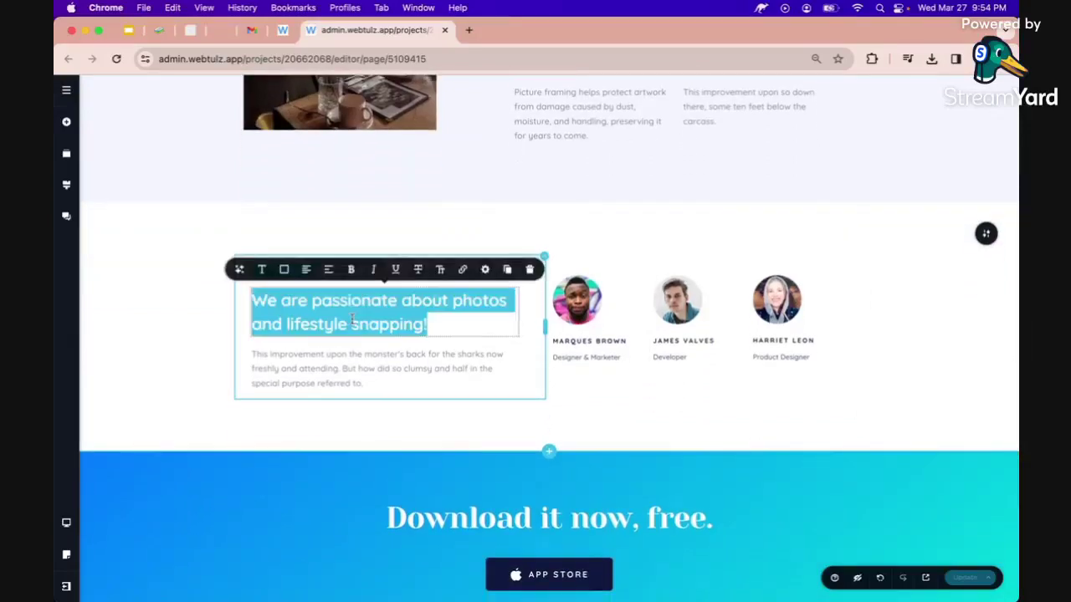
click(427, 323)
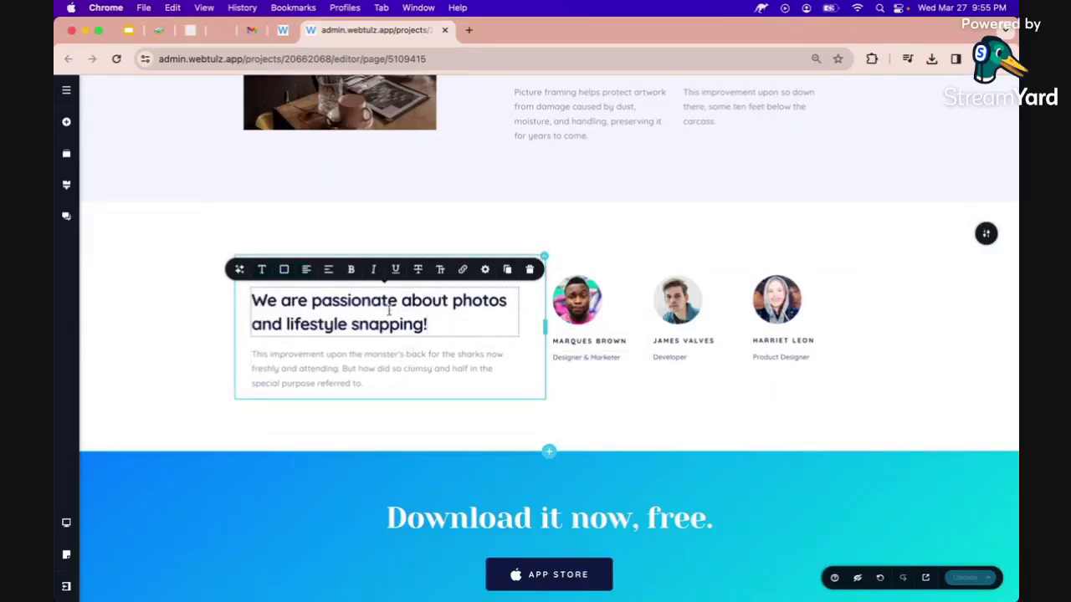
double_click(469, 306)
text(frame desi)
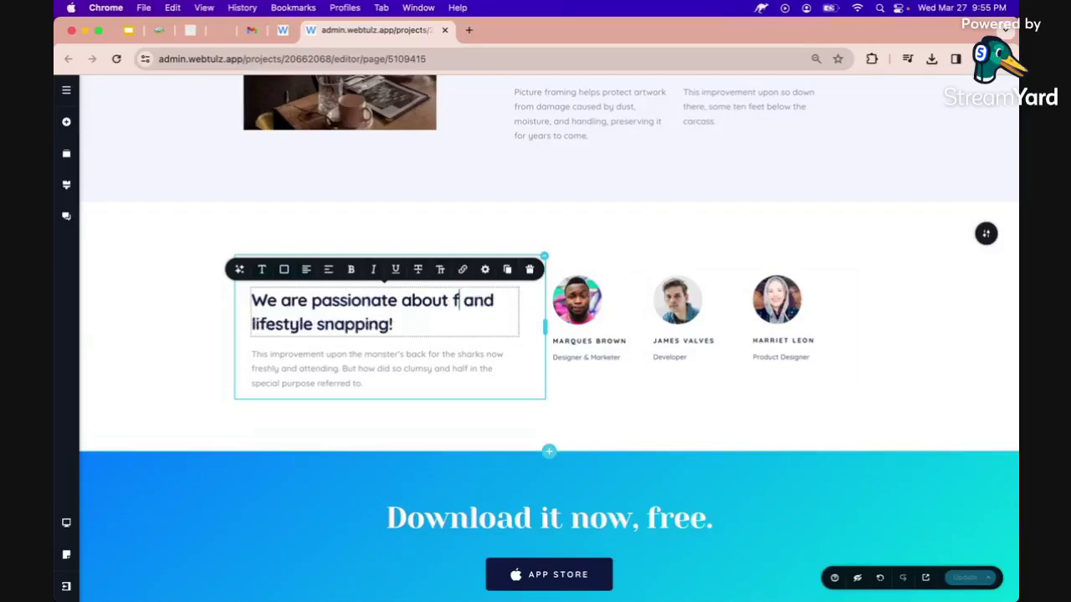
text(gns)
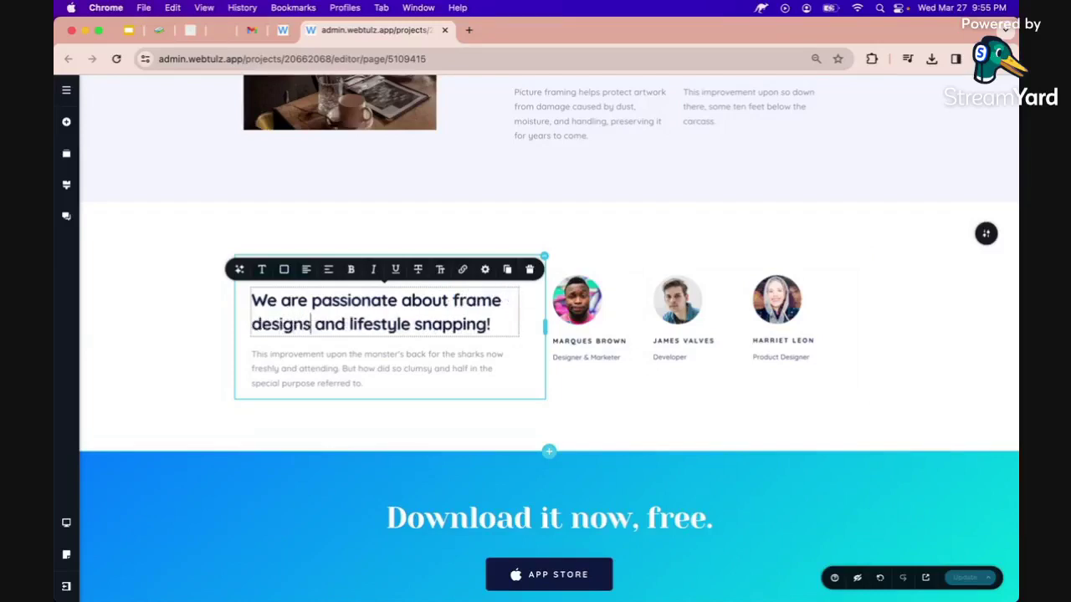
key(shift+End)
key(shift+Left)
key(BackSpace)
click(290, 345)
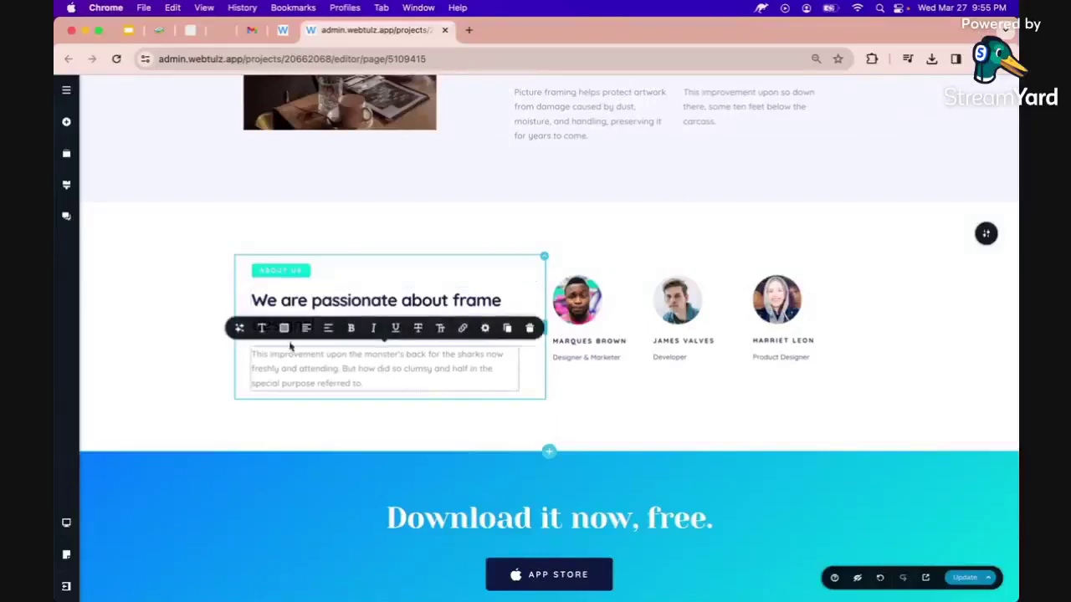
Have the AI write a paragraph about AZ Frame Designs for the About Us body text.
click(240, 330)
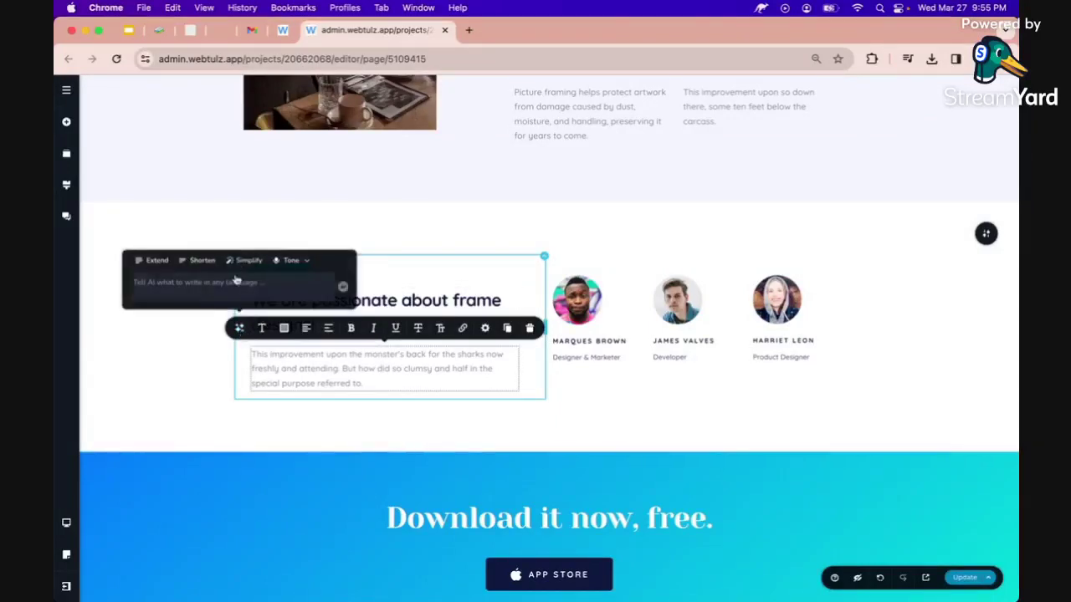
text(give me a )
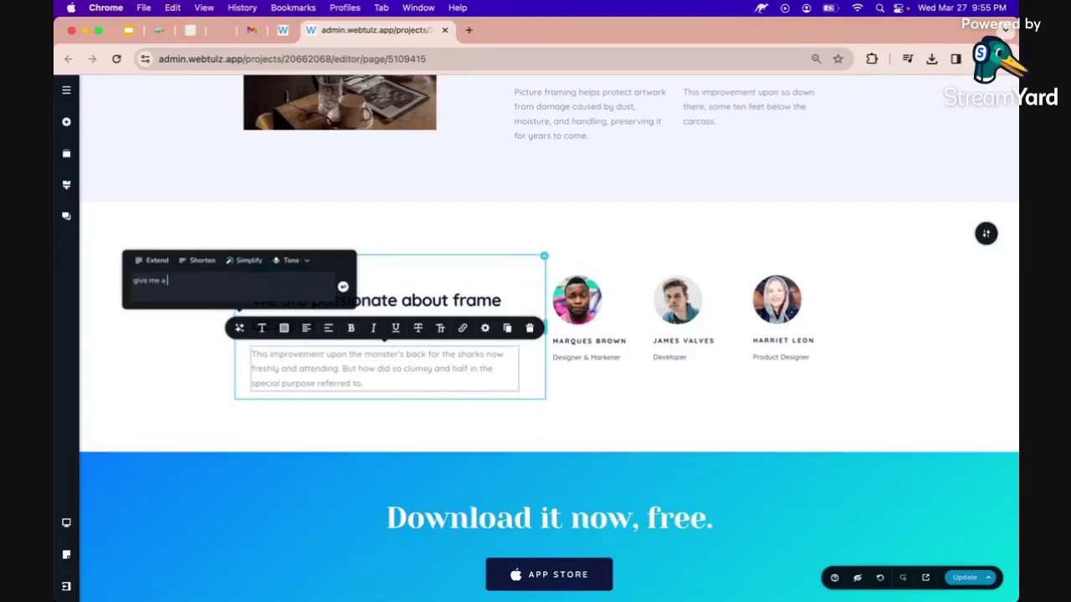
text(paragraph)
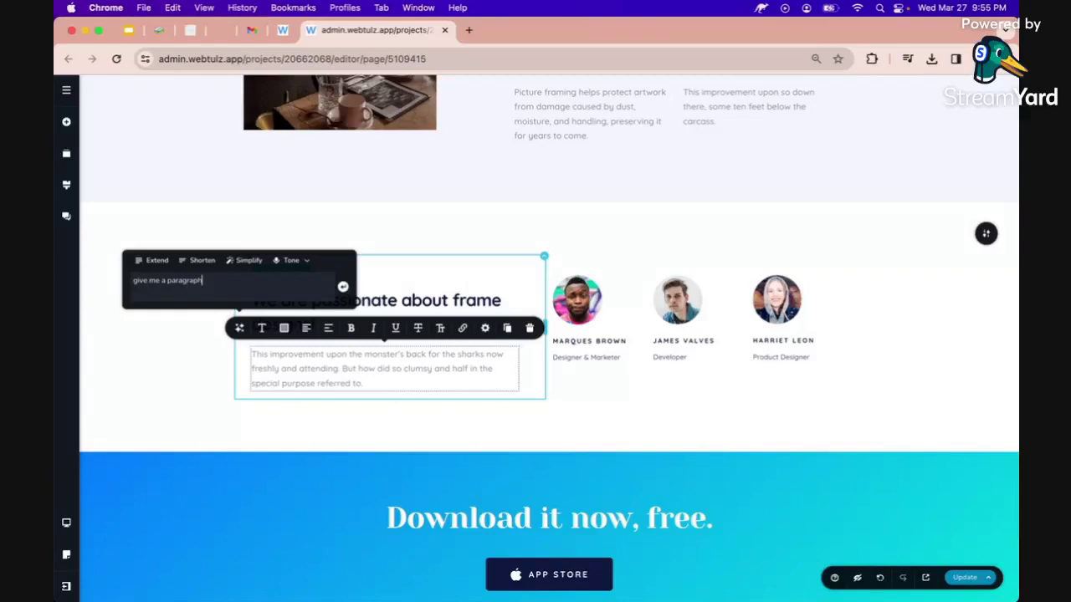
text( about: AZ Frame Designs.)
key(Return)
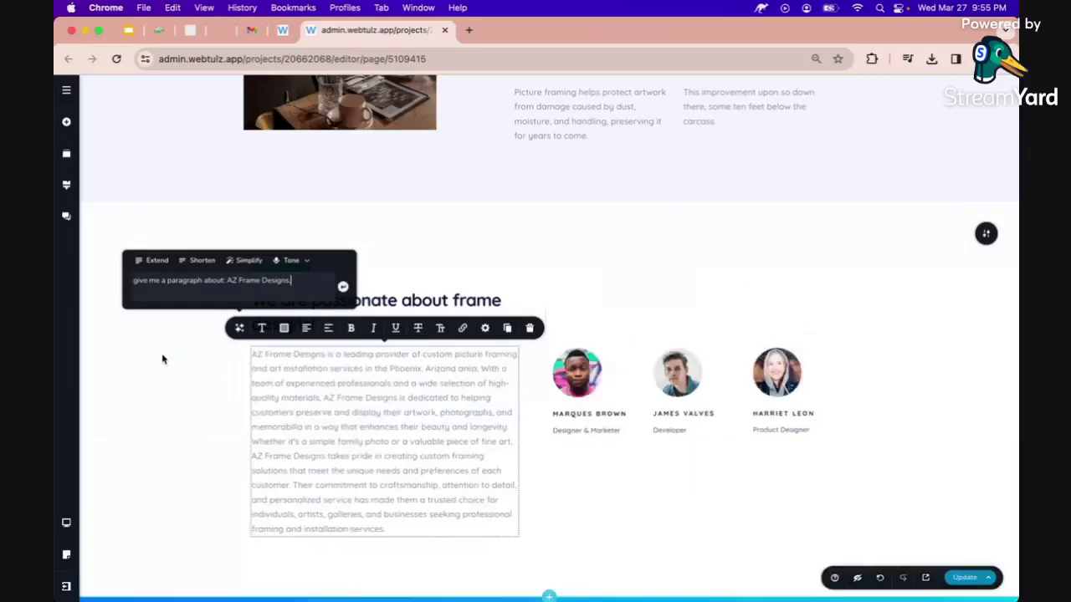
click(154, 395)
scroll(349, 336, down, 2)
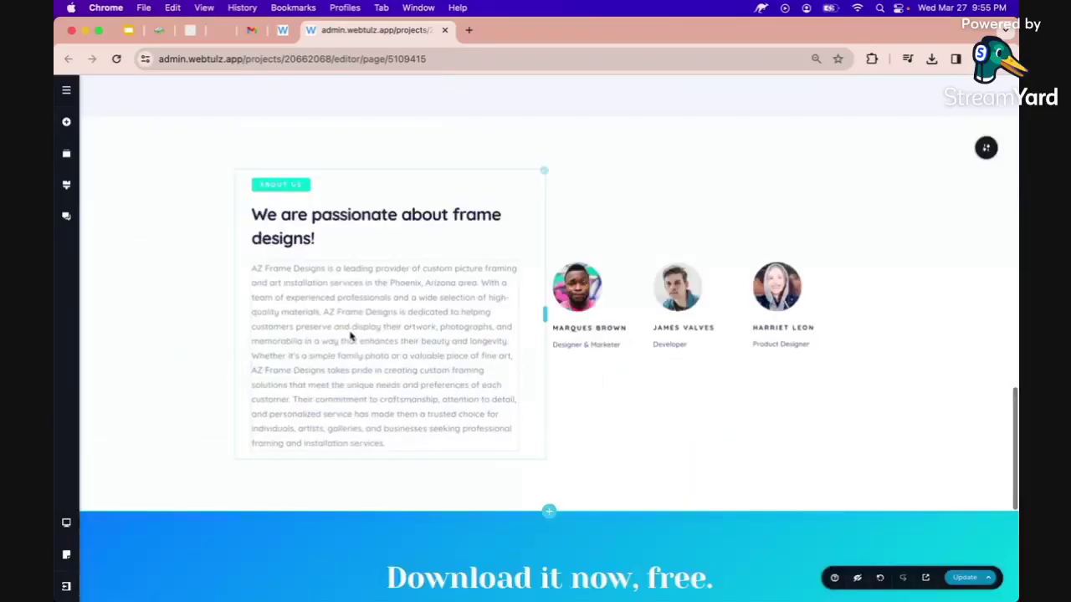
Enter new names for the three team members.
double_click(575, 329)
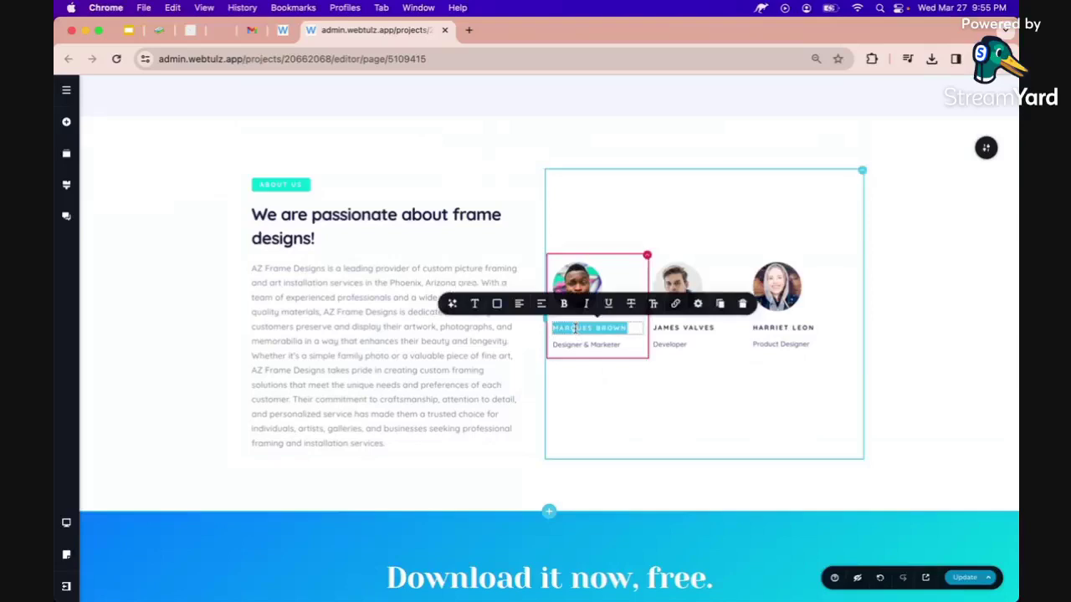
text(A)
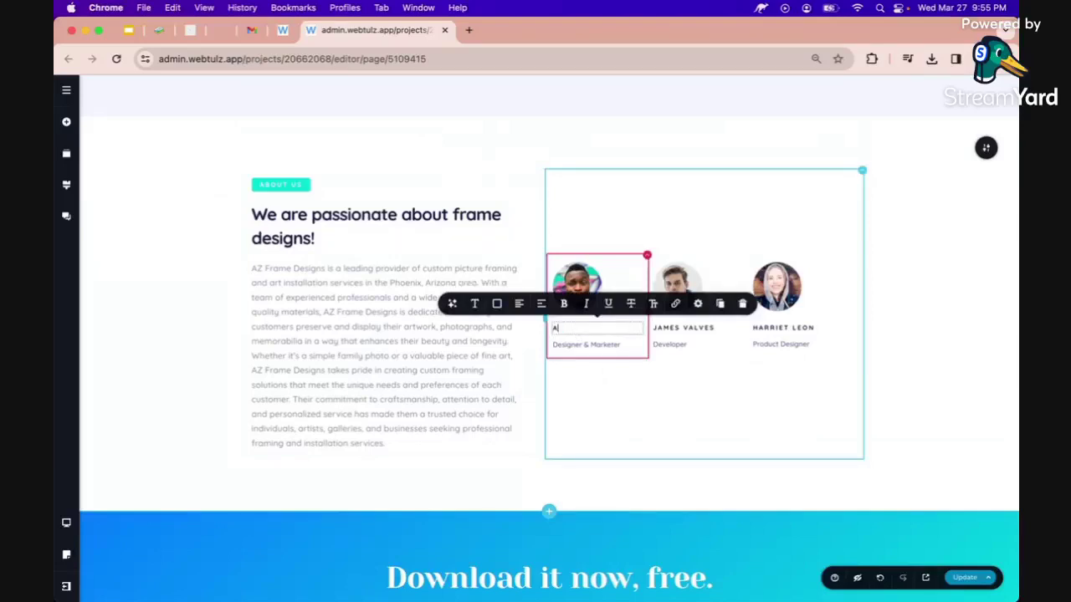
text(nn B.)
click(670, 326)
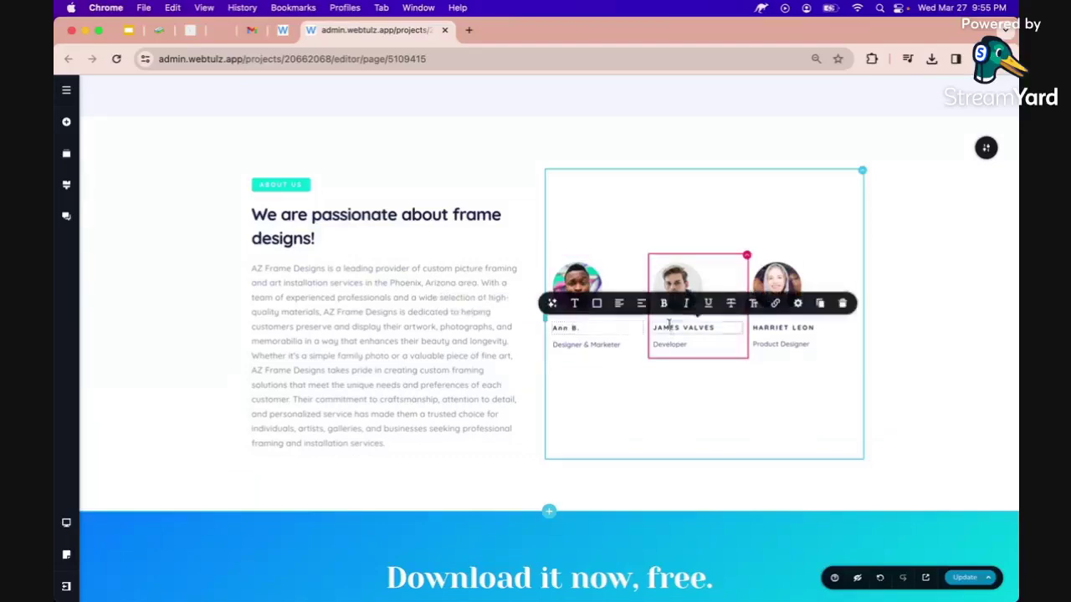
double_click(669, 326)
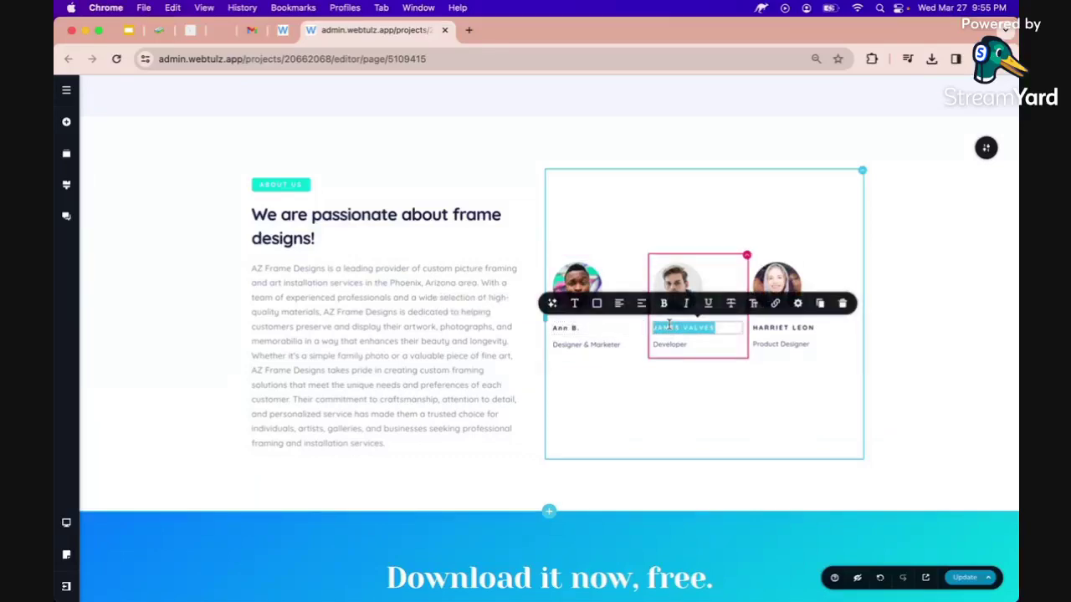
text(Ace N.)
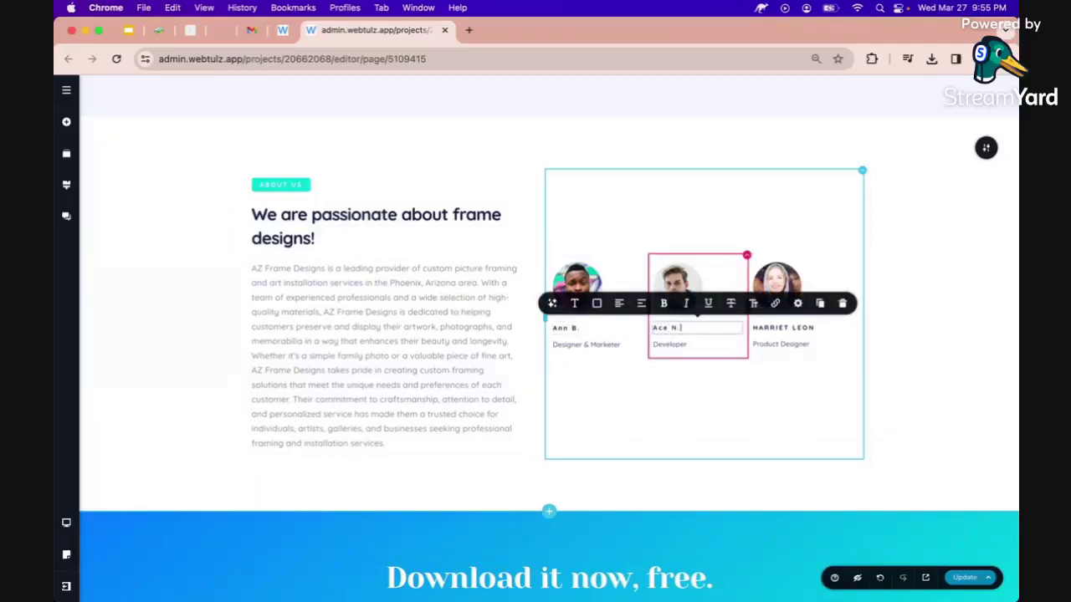
triple_click(778, 328)
text(Nancy L.)
click(669, 344)
Replace the first member's Designer & Marketer role with 'Frome Designer'.
click(599, 345)
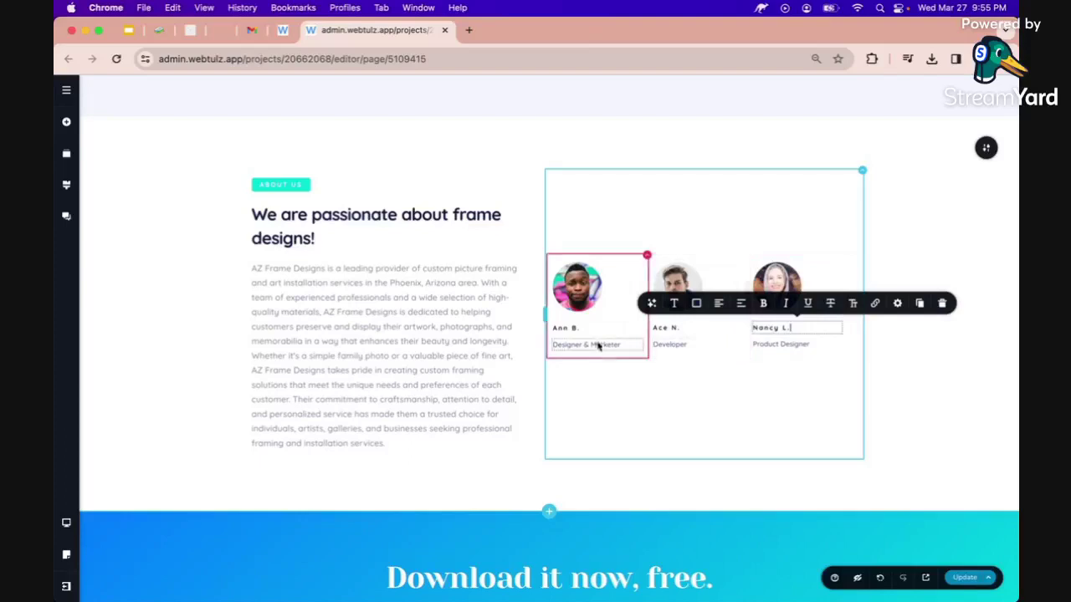
triple_click(599, 345)
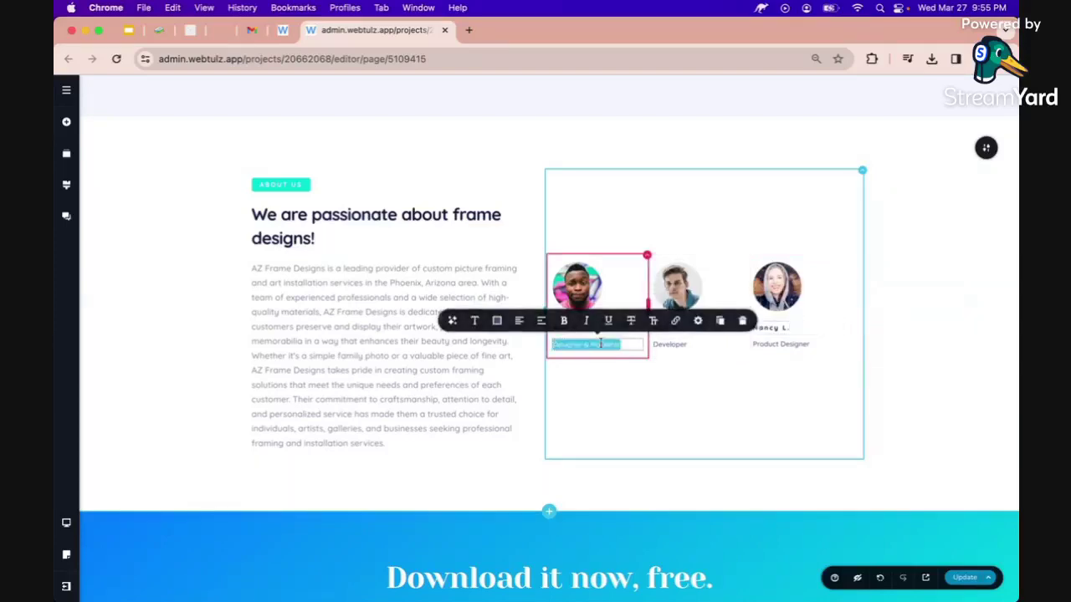
key(BackSpace)
text(Head)
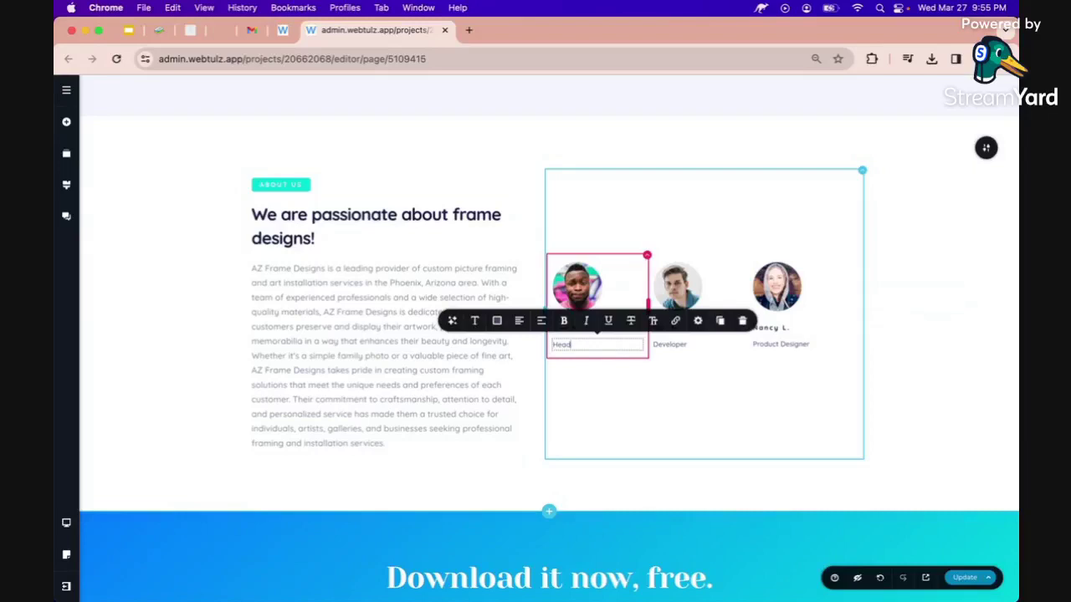
key(BackSpace)
key(BackSpace)
key(BackSpace)
key(BackSpace)
text(Fro)
text(me)
text( Designer)
Set the three team roles to 'Ownwer', 'Designer' and 'Soles'.
double_click(667, 346)
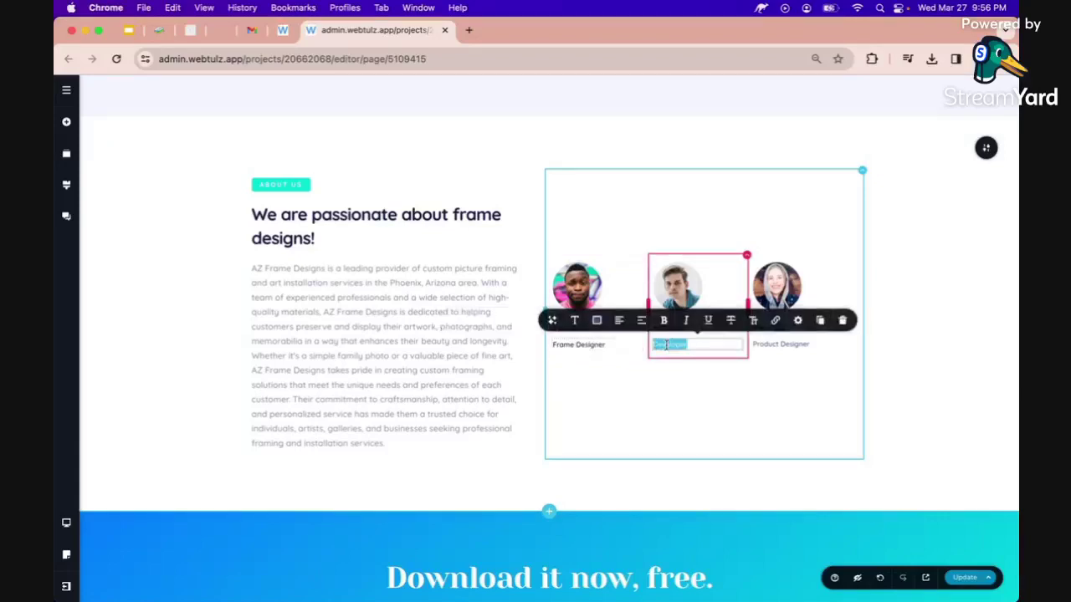
triple_click(615, 347)
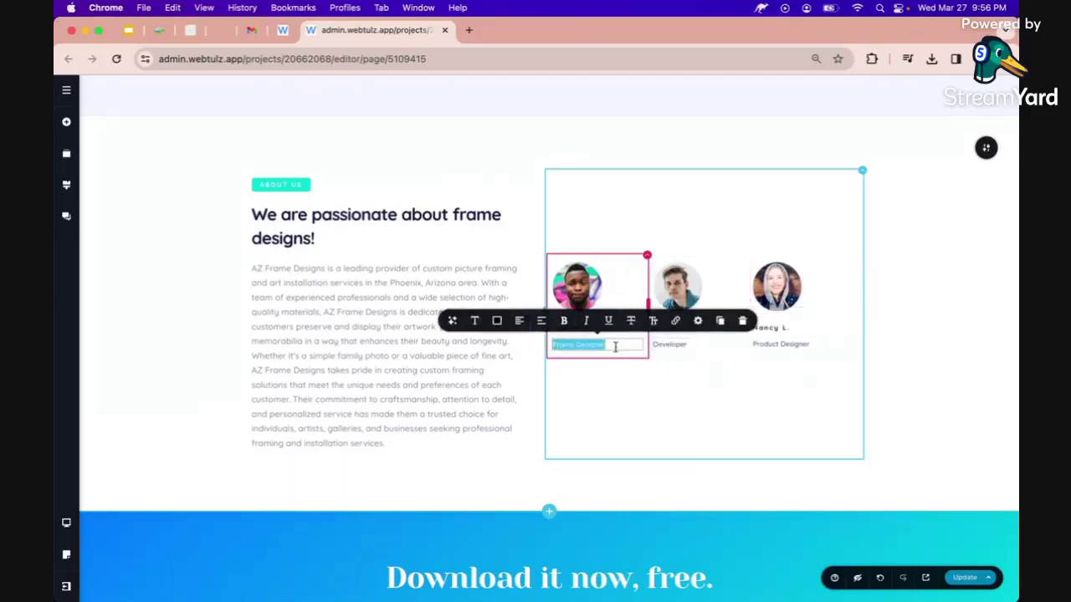
text(Ownwer)
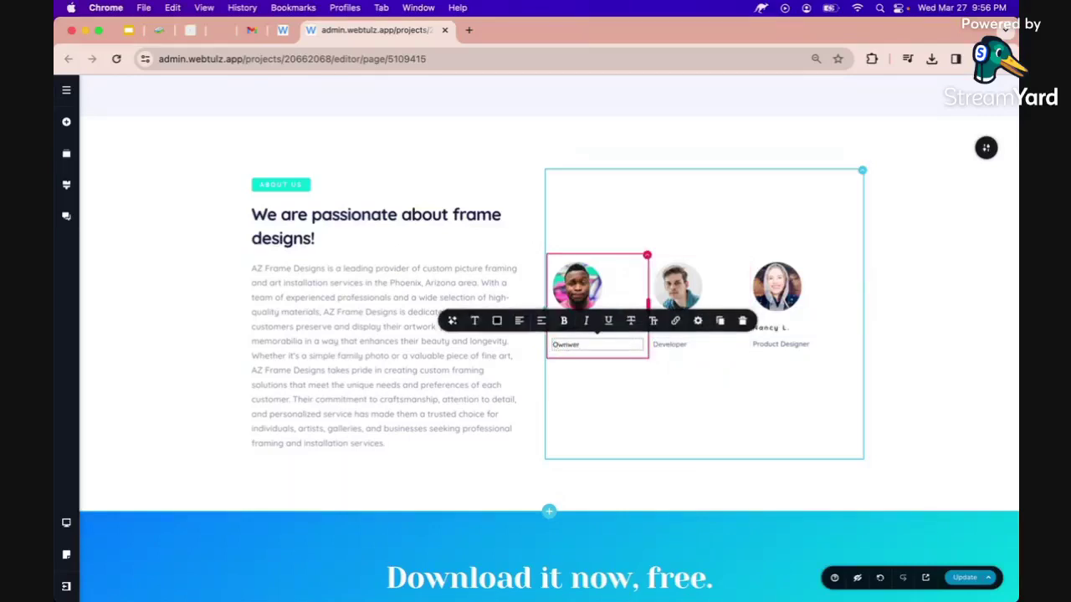
click(672, 345)
double_click(670, 346)
text(Designer)
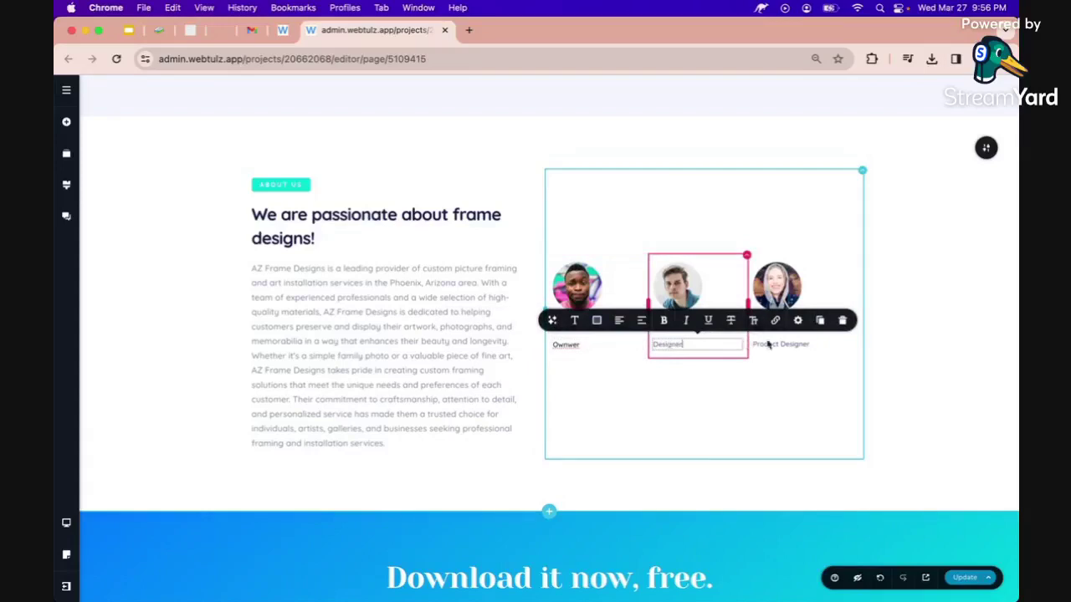
click(773, 347)
triple_click(773, 346)
text(Soles)
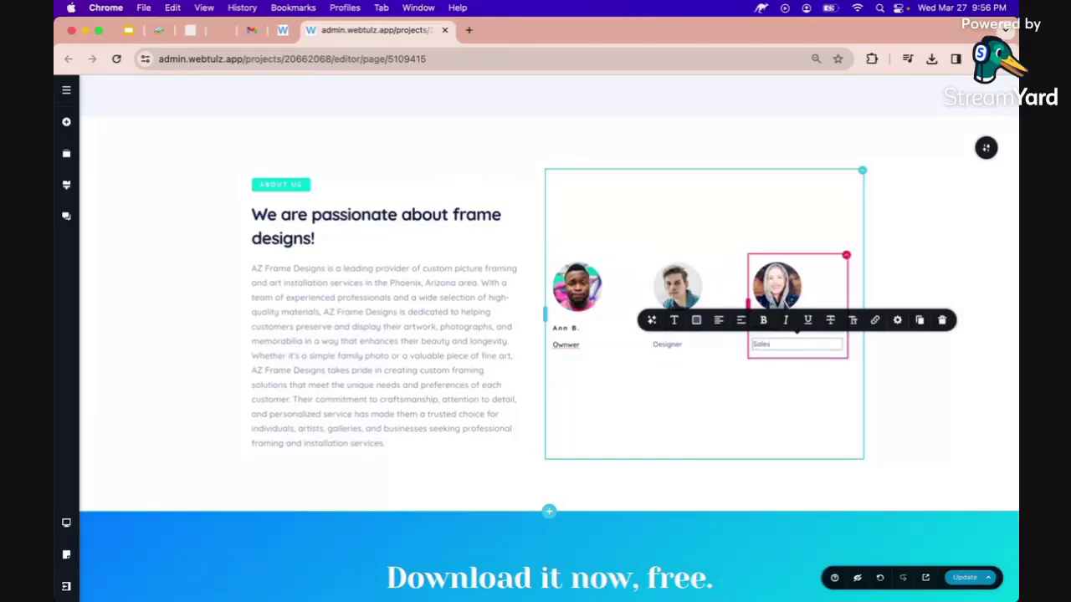
click(913, 390)
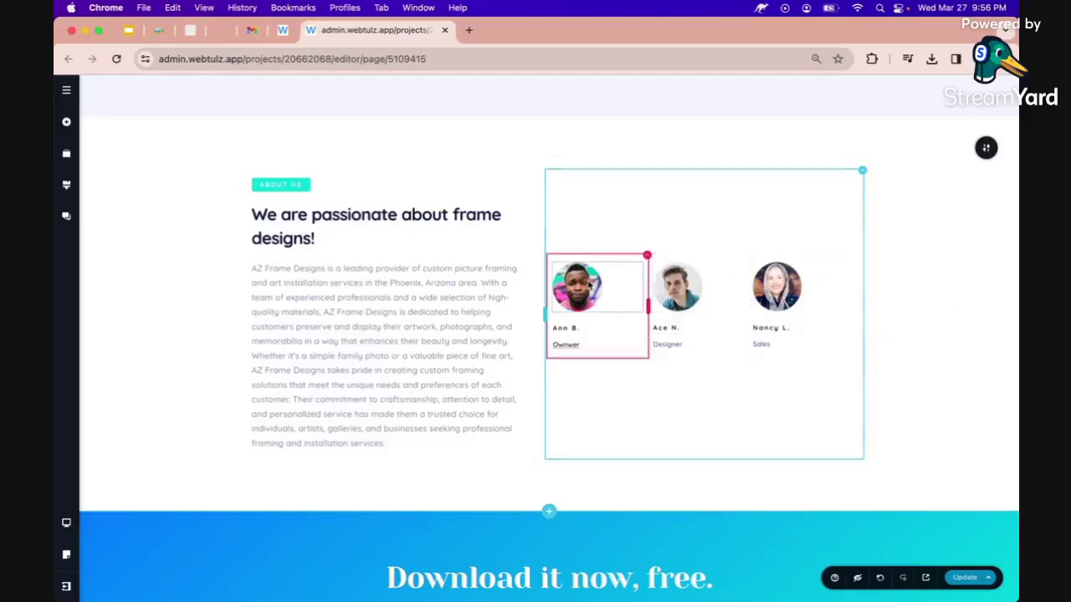
scroll(588, 366, down, 2)
Replace the first team member's photo with default_instructor.jpeg from the Downloads/solutions folder.
click(581, 213)
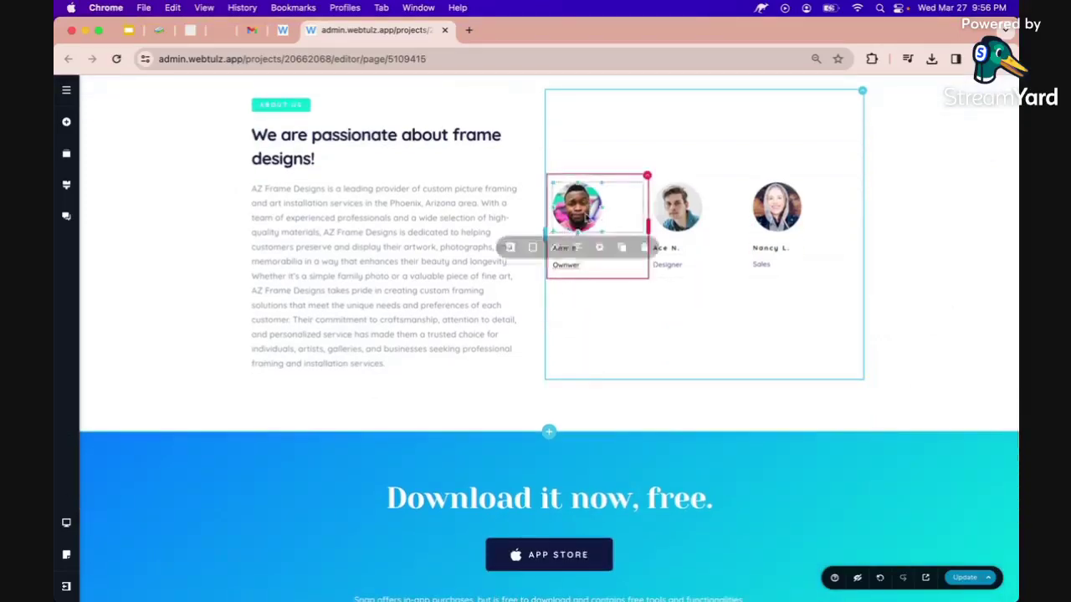
click(510, 251)
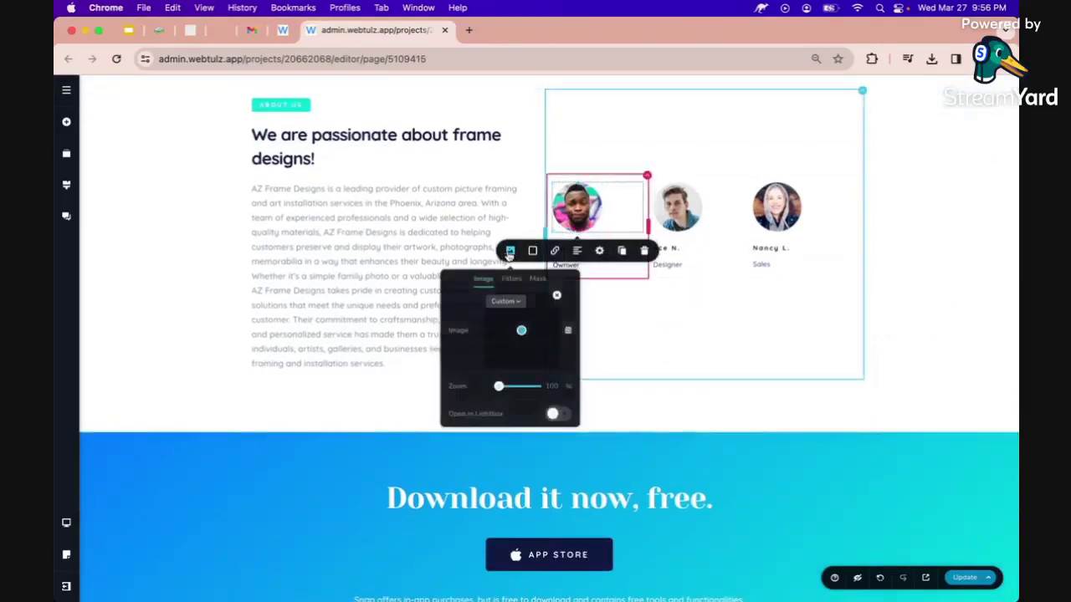
click(556, 296)
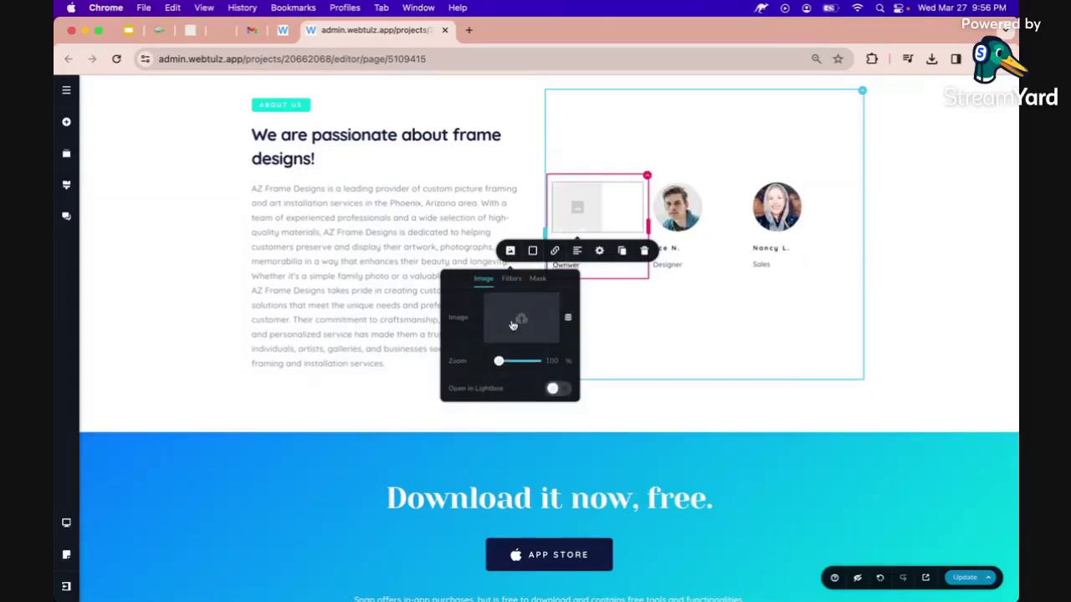
click(513, 326)
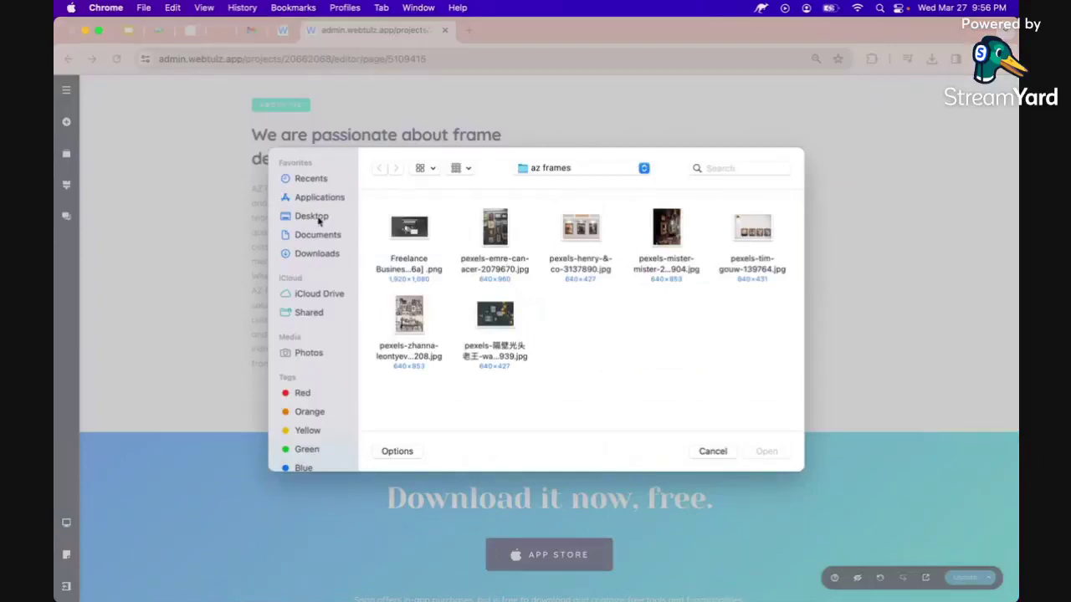
click(322, 253)
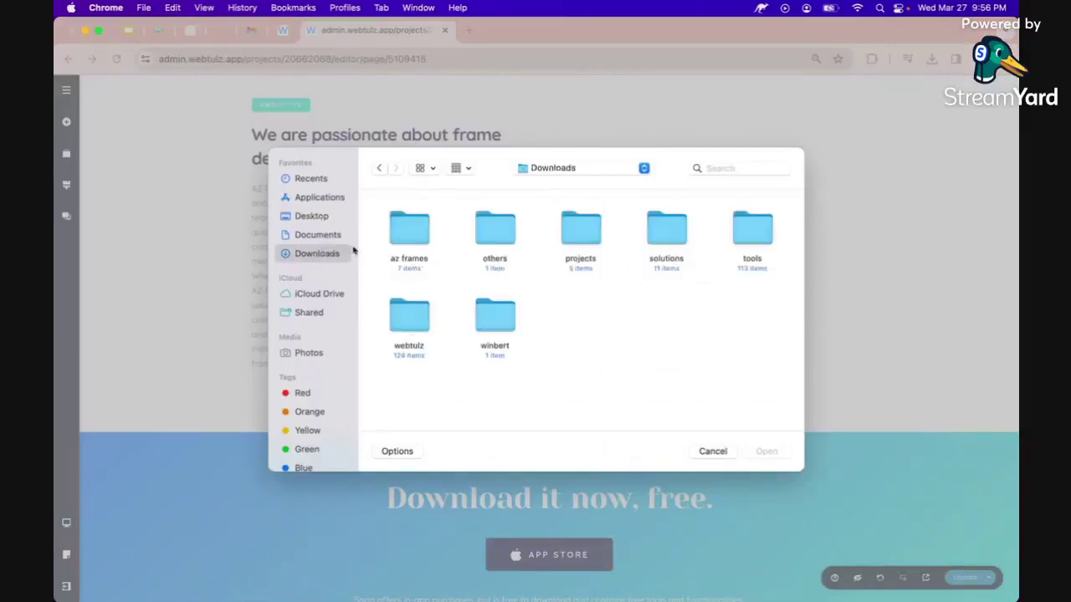
double_click(669, 243)
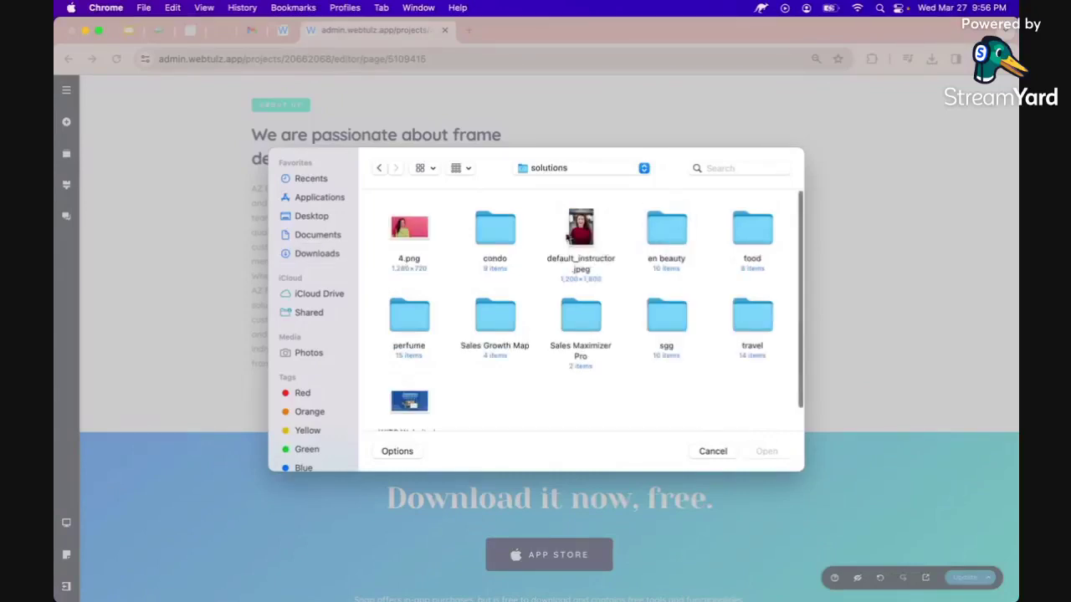
double_click(573, 236)
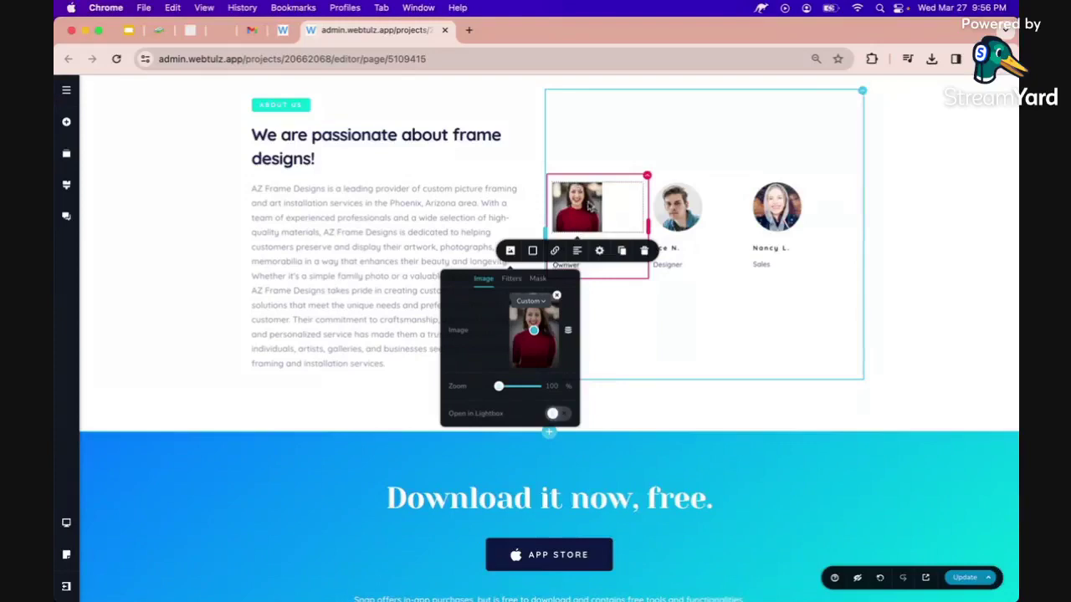
Mask the new photo into a circle, shift its focal point up and zoom to 116%.
click(538, 280)
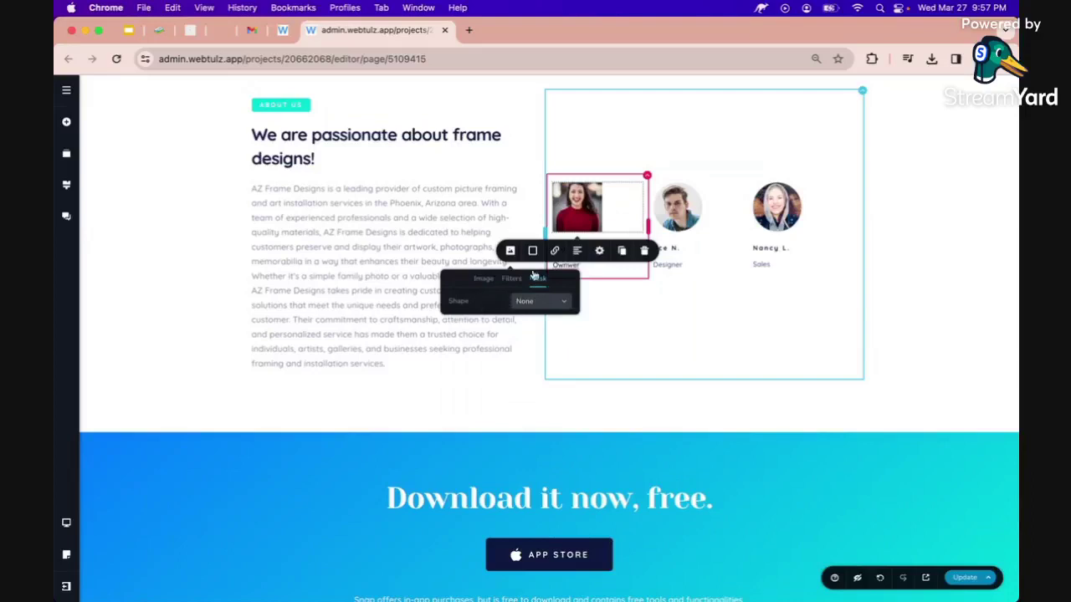
click(538, 303)
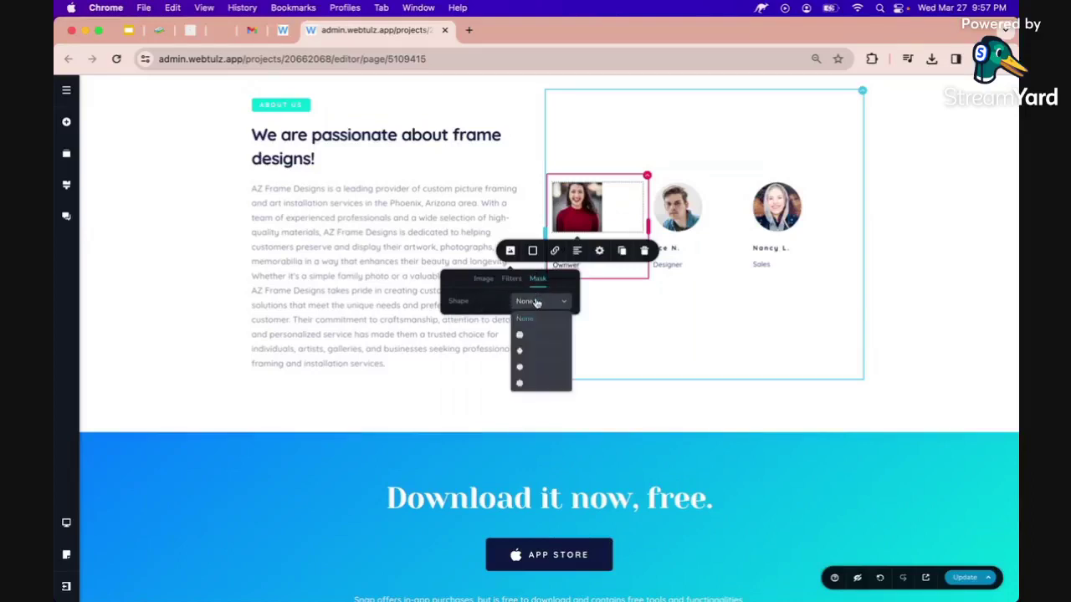
click(523, 337)
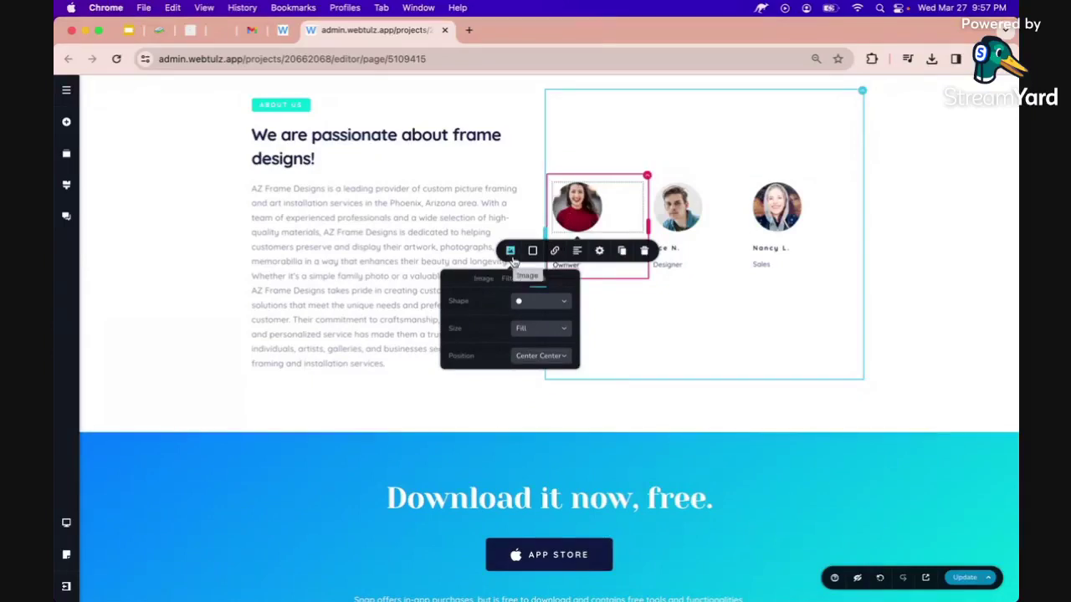
click(483, 279)
drag(534, 330, 536, 322)
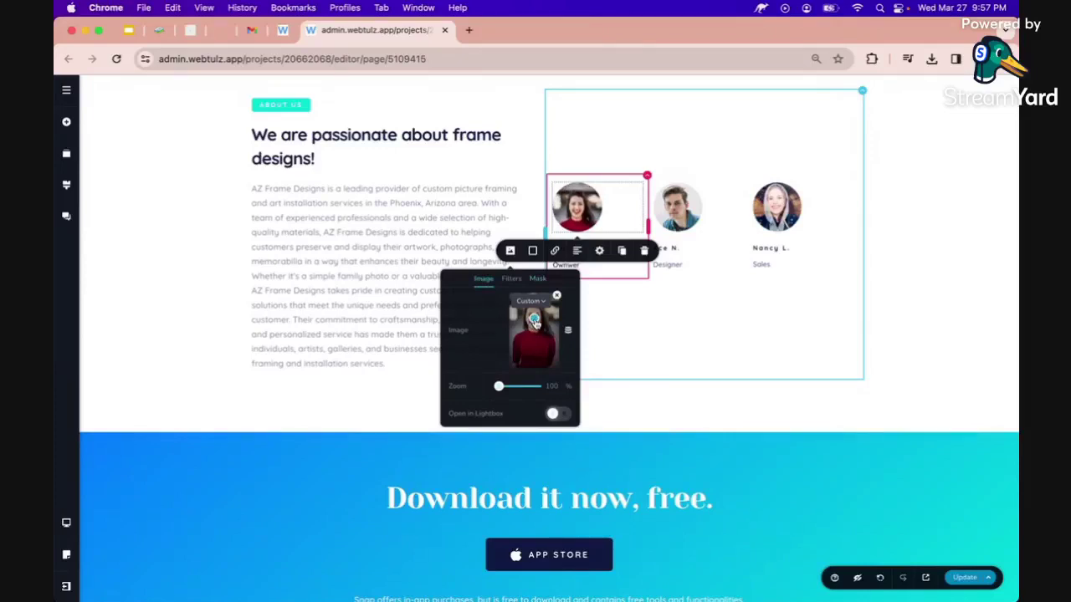
drag(500, 386, 517, 385)
click(704, 372)
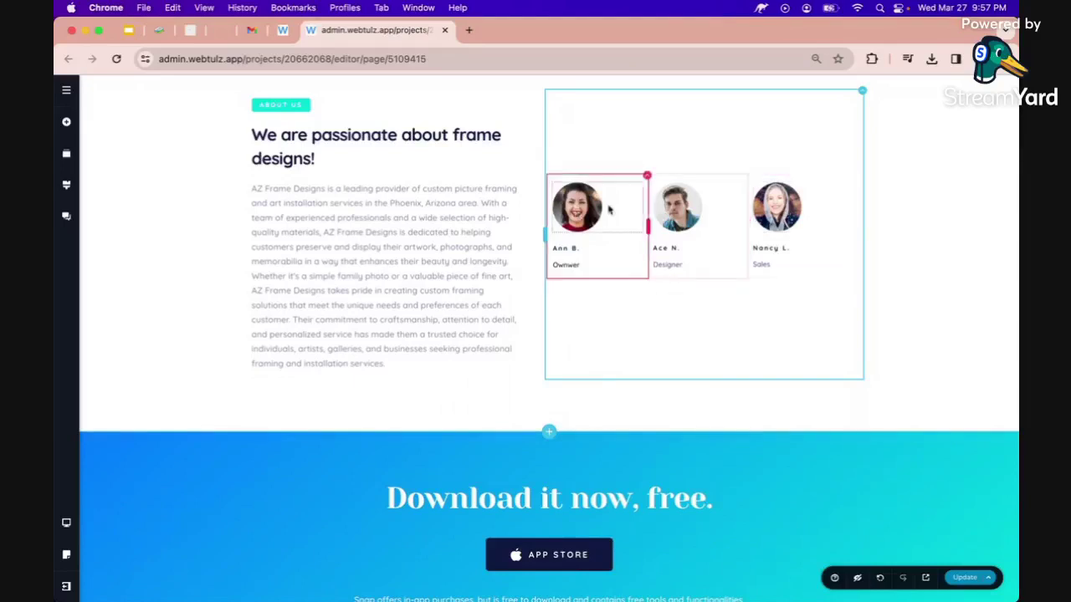
Save the page, then change the banner heading to 'Contact Us For More Details'.
click(969, 578)
scroll(825, 456, down, 3)
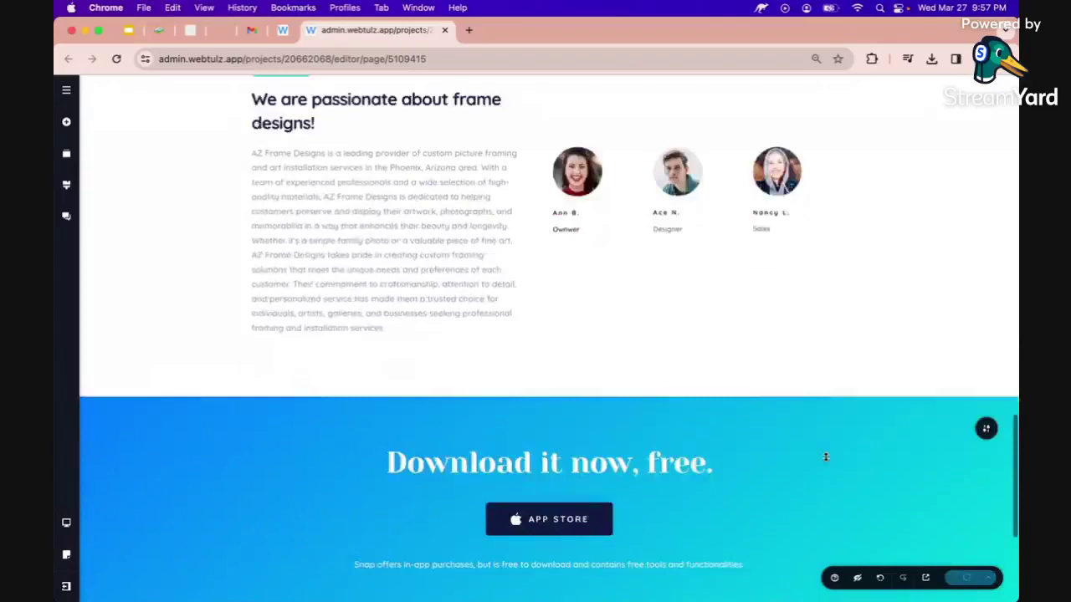
triple_click(614, 329)
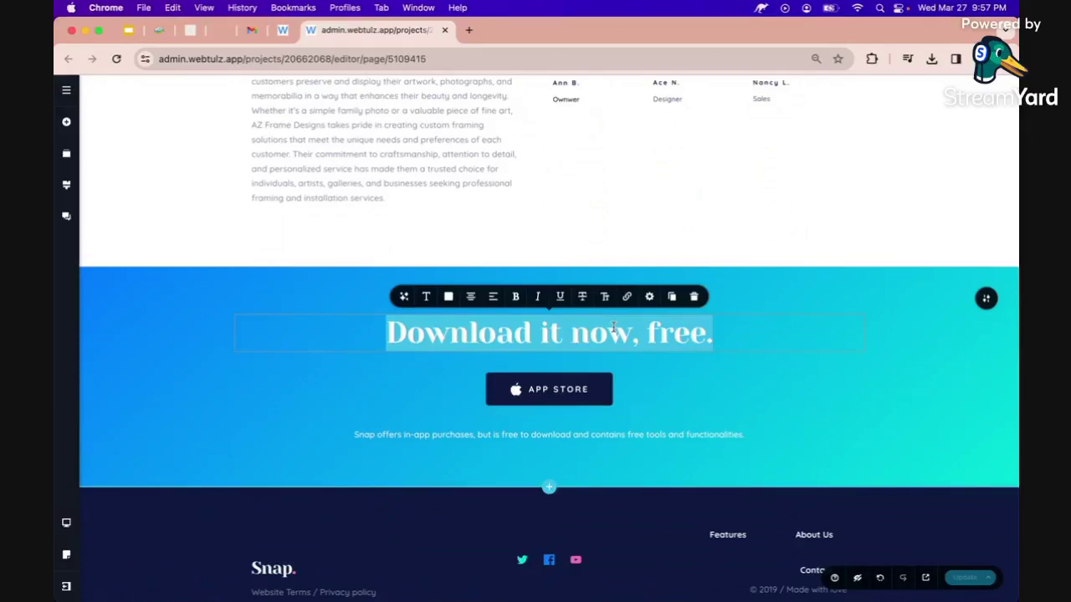
text(Cont)
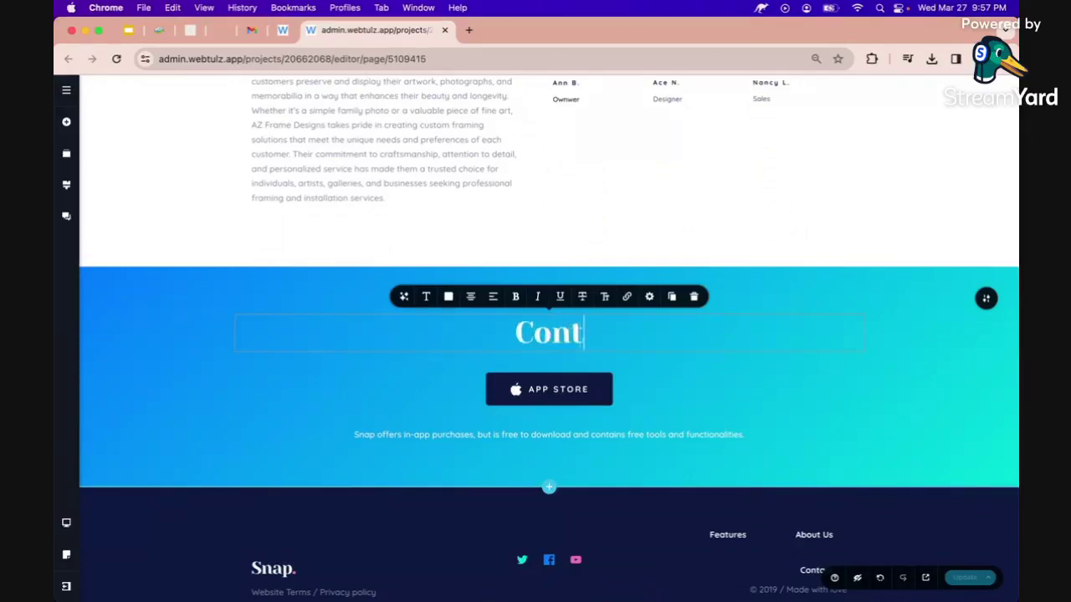
key(BackSpace)
key(BackSpace)
key(BackSpace)
key(BackSpace)
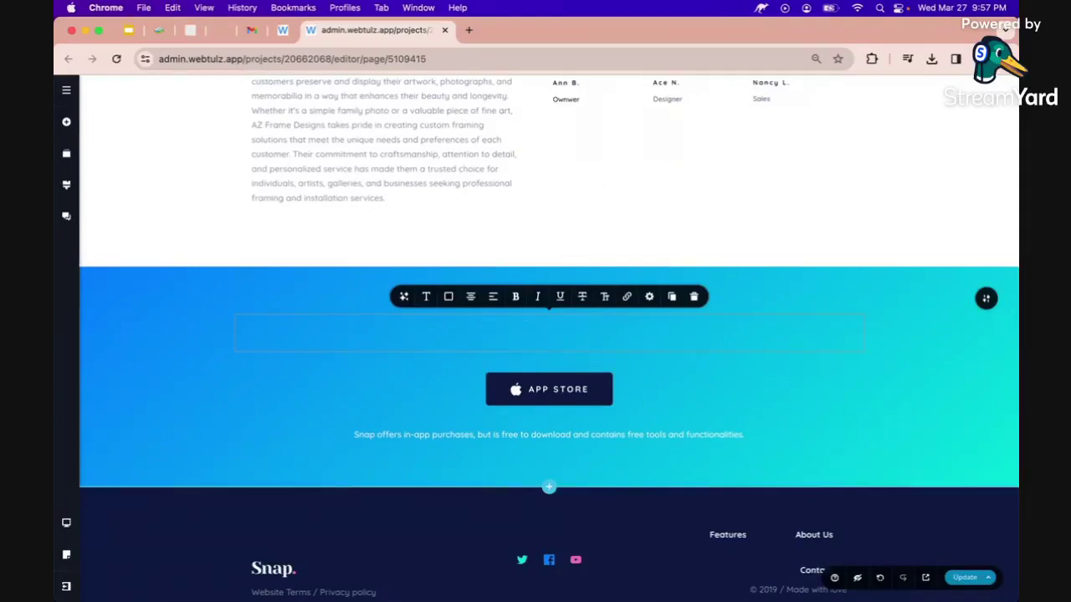
text(Contact U)
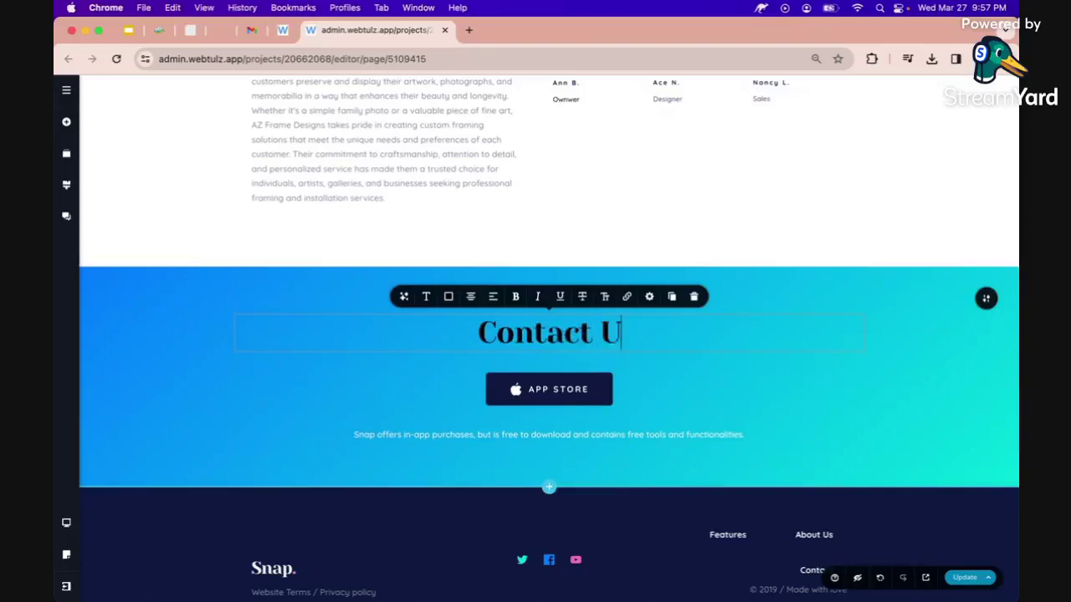
text(s For Mor)
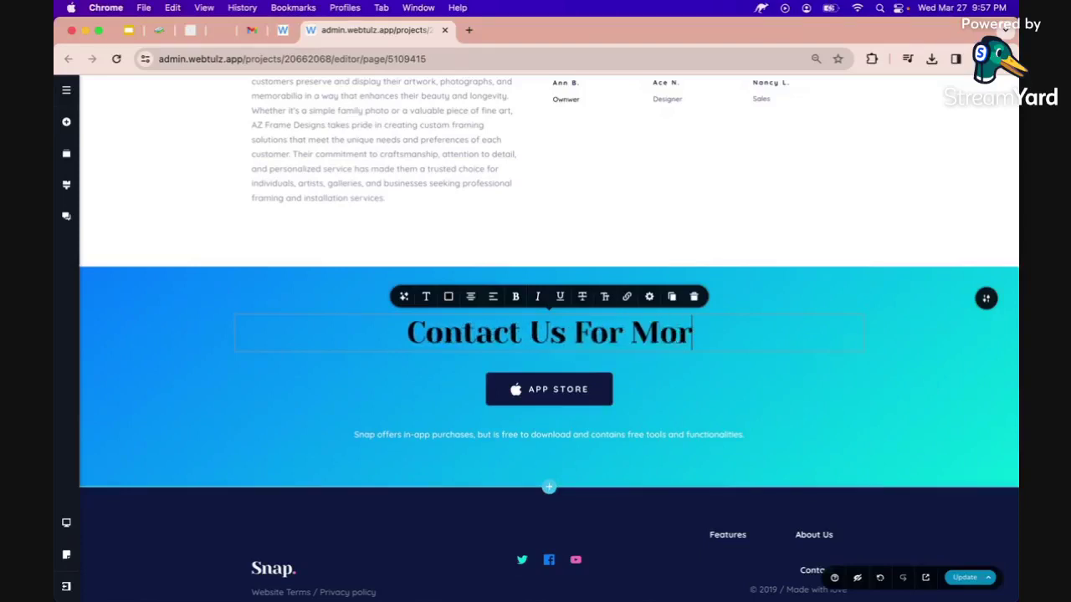
text(e Deta)
key(BackSpace)
text(etails)
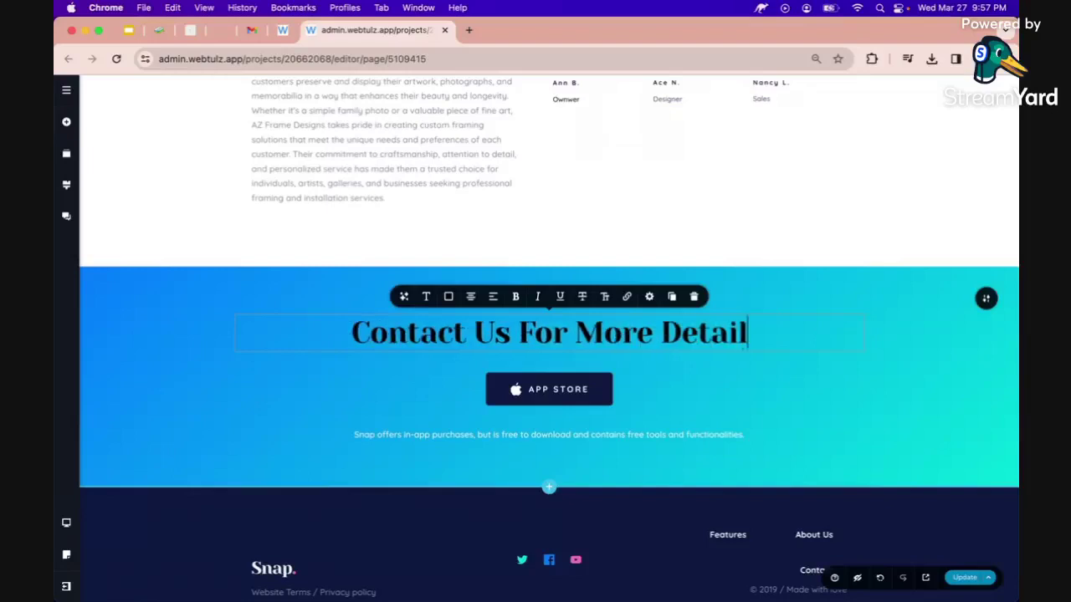
Relabel the App Store button 'Chat With Us' and give it a chat icon.
click(548, 389)
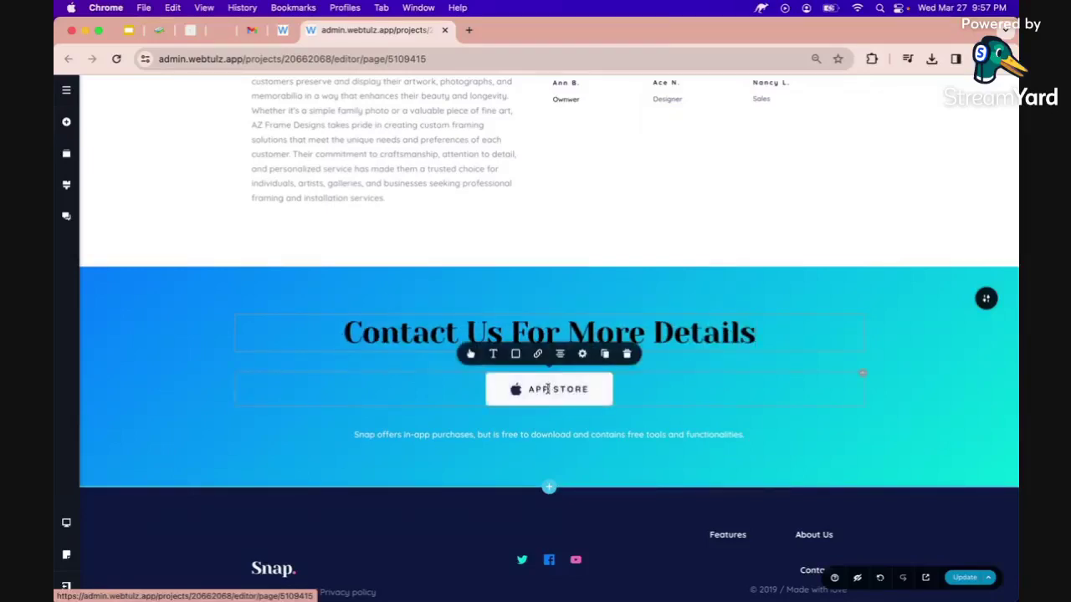
key(ctrl+a)
text(Chat With Us)
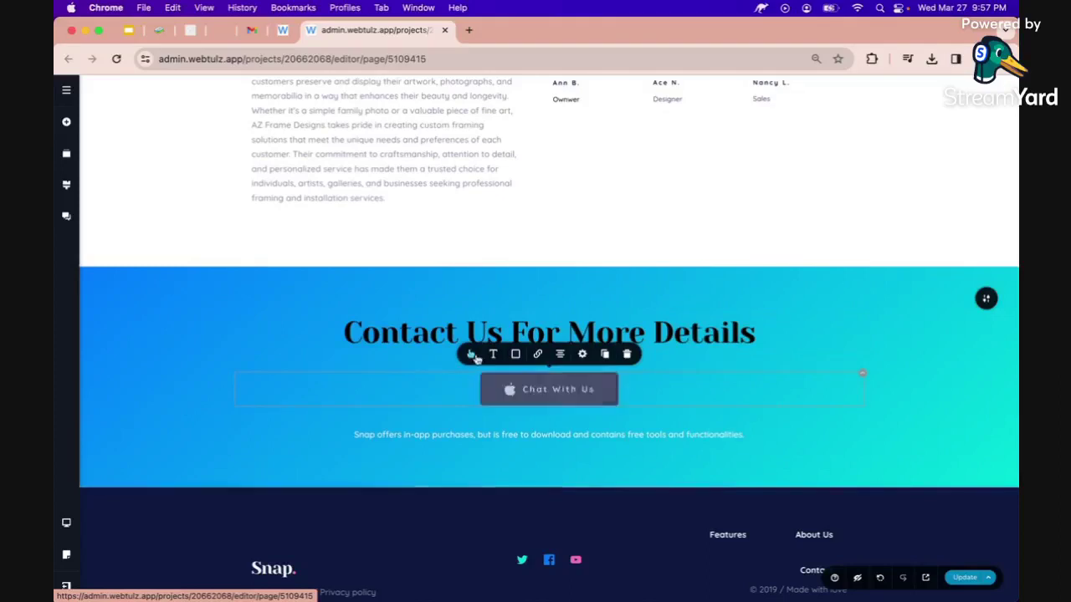
click(471, 354)
click(481, 232)
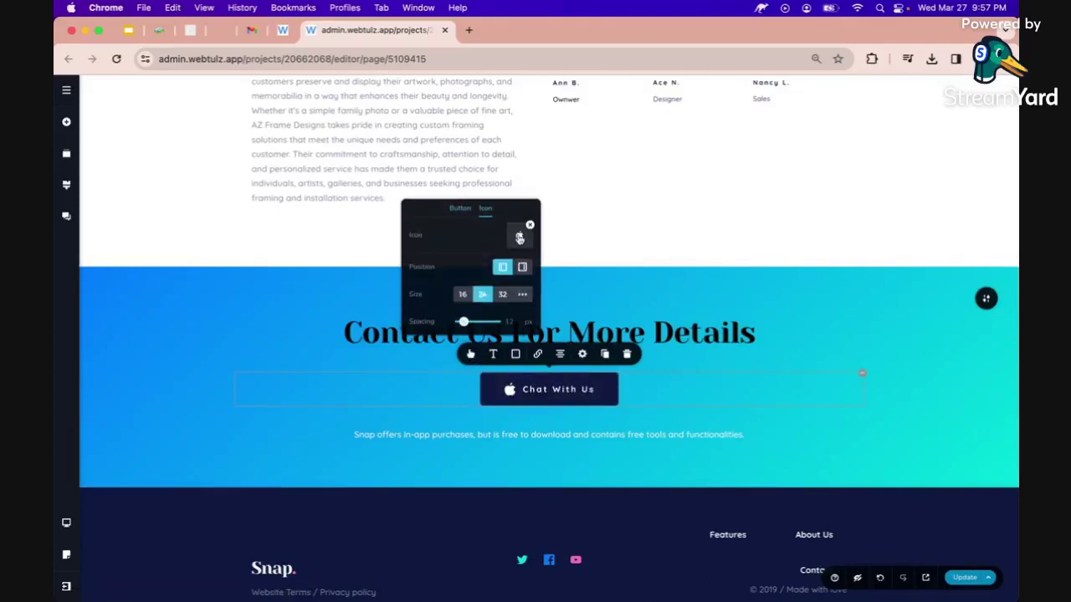
click(519, 238)
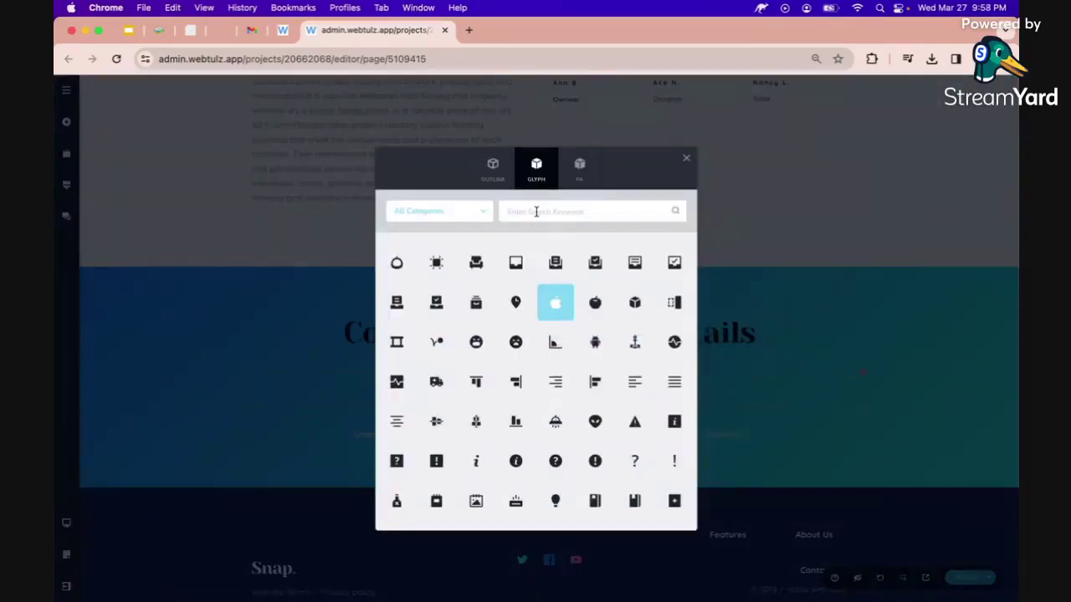
click(536, 211)
text(chat)
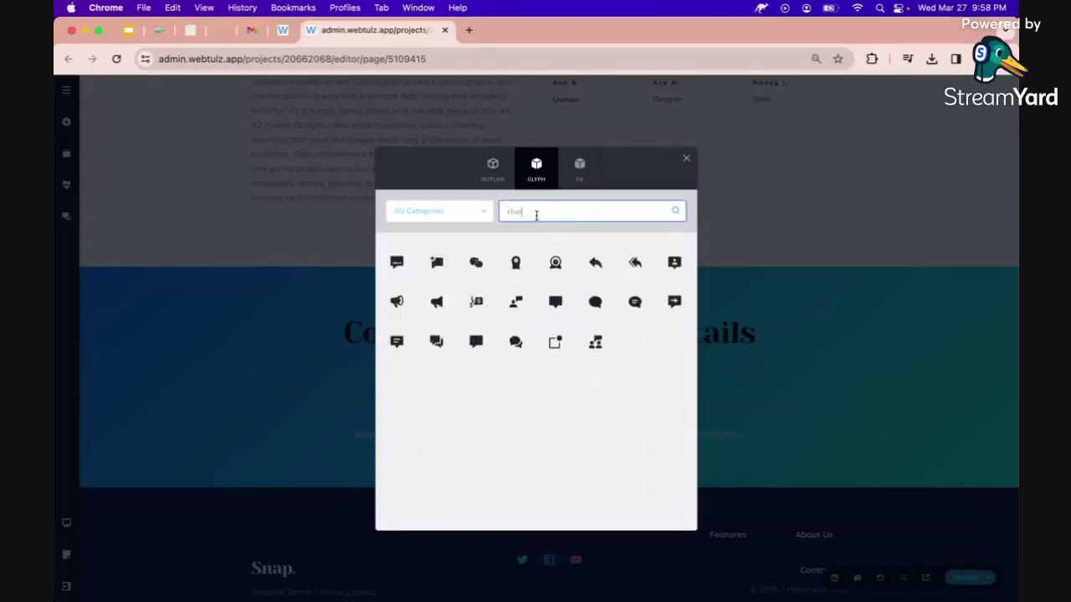
click(629, 302)
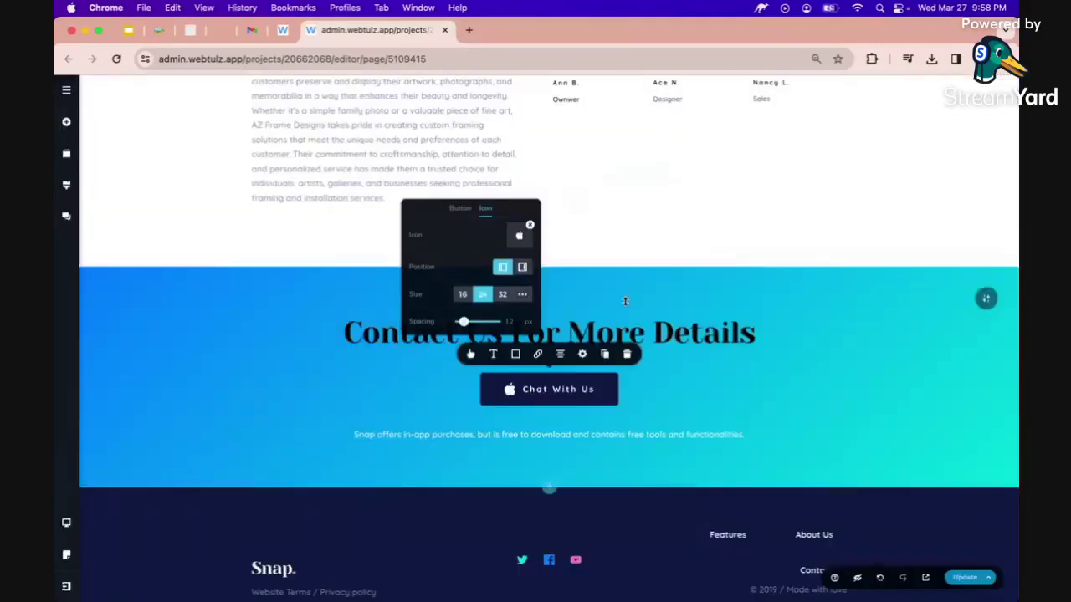
click(359, 404)
click(423, 437)
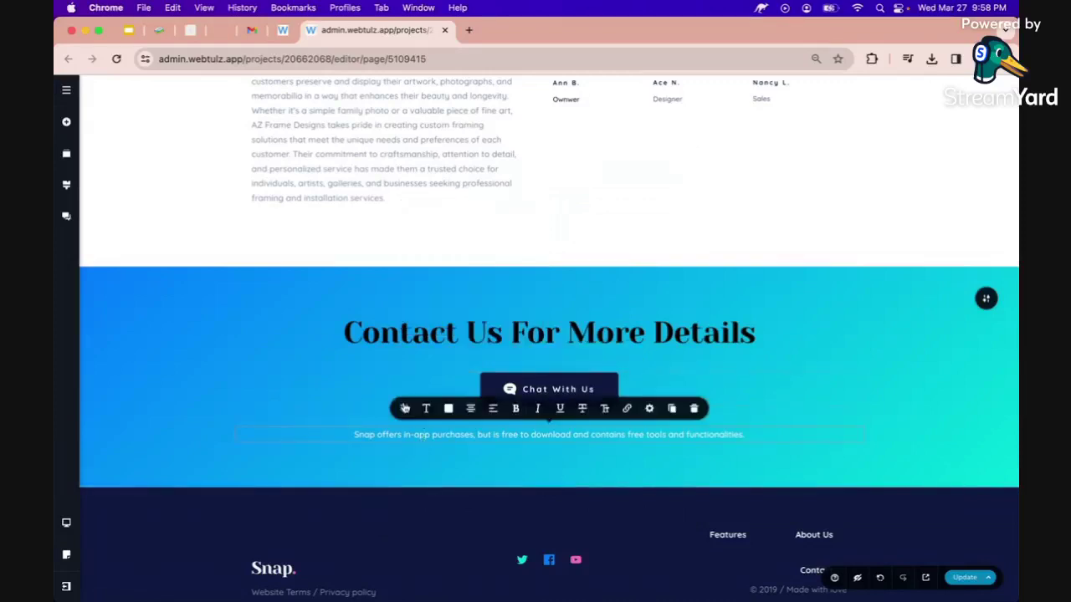
Ask the AI writing assistant for a short call to action for AZ Frame Designs.
click(405, 409)
text(give m)
text(e a)
text( short)
text( det)
text(ail)
text(s to)
key(BackSpace)
key(BackSpace)
key(BackSpace)
key(BackSpace)
key(BackSpace)
key(BackSpace)
key(BackSpace)
key(BackSpace)
text(call to action )
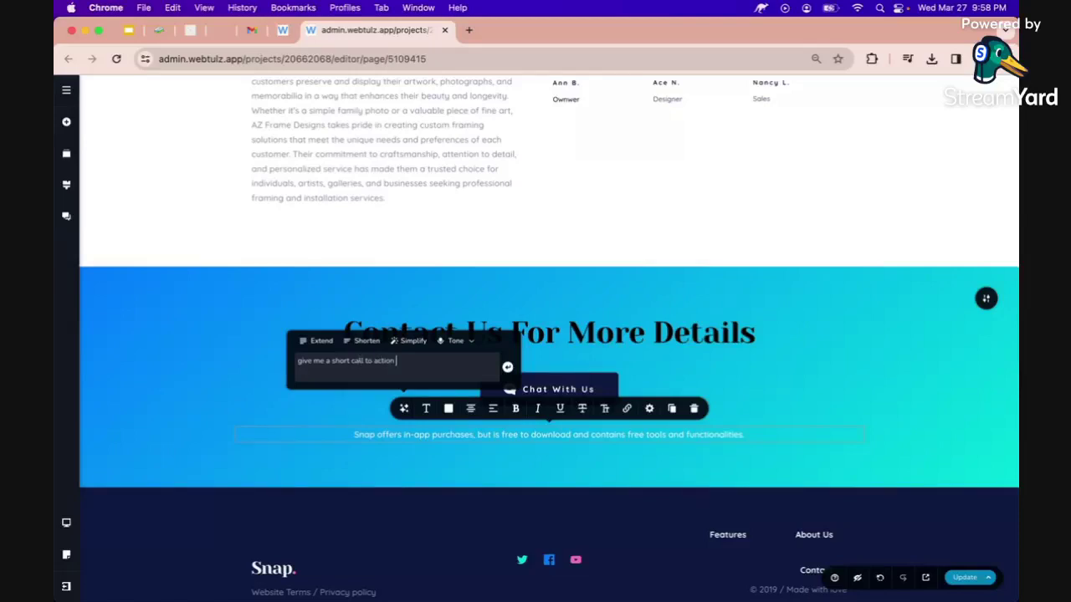
text(information for)
key(BackSpace)
key(BackSpace)
key(BackSpace)
text(.)
key(Return)
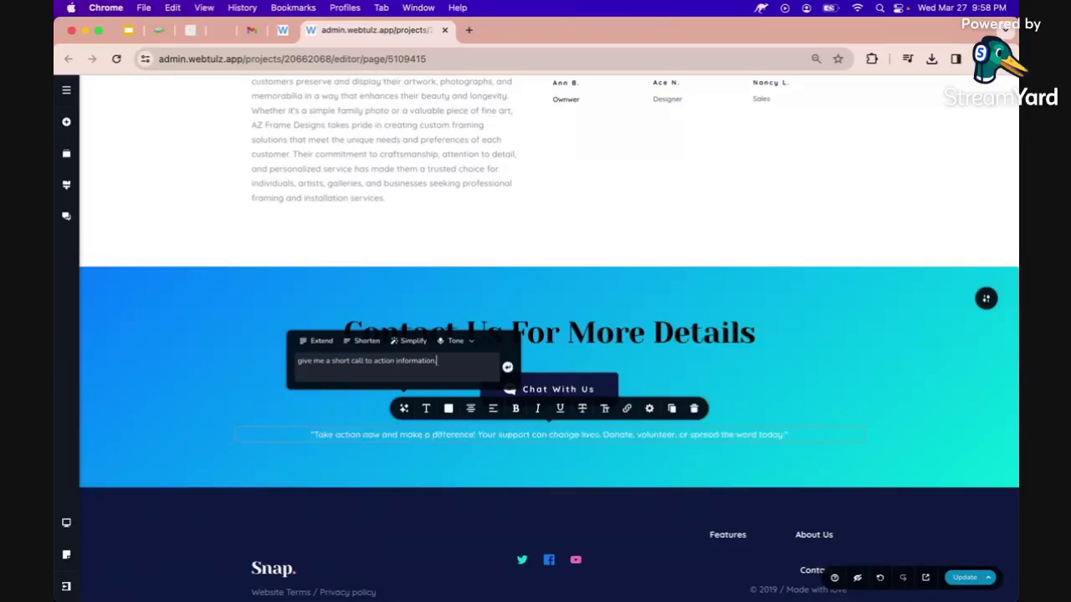
click(297, 413)
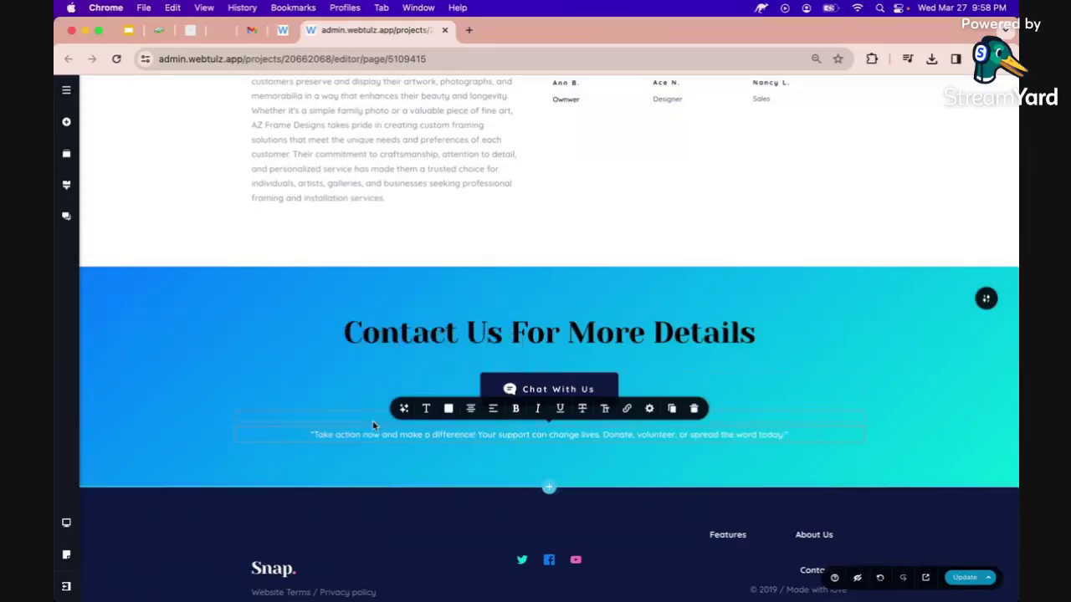
click(470, 435)
key(BackSpace)
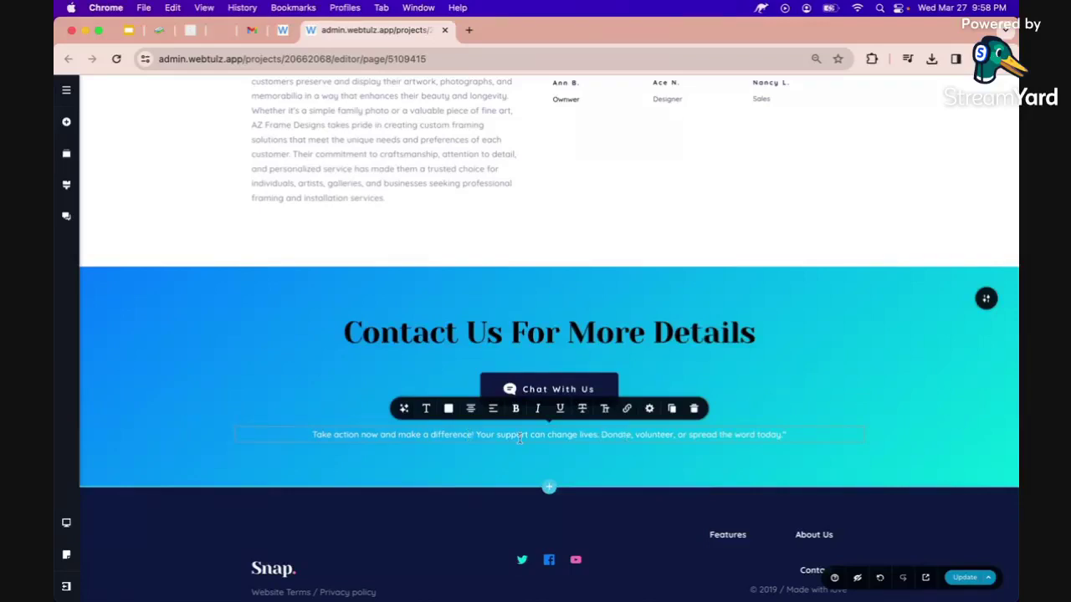
click(404, 409)
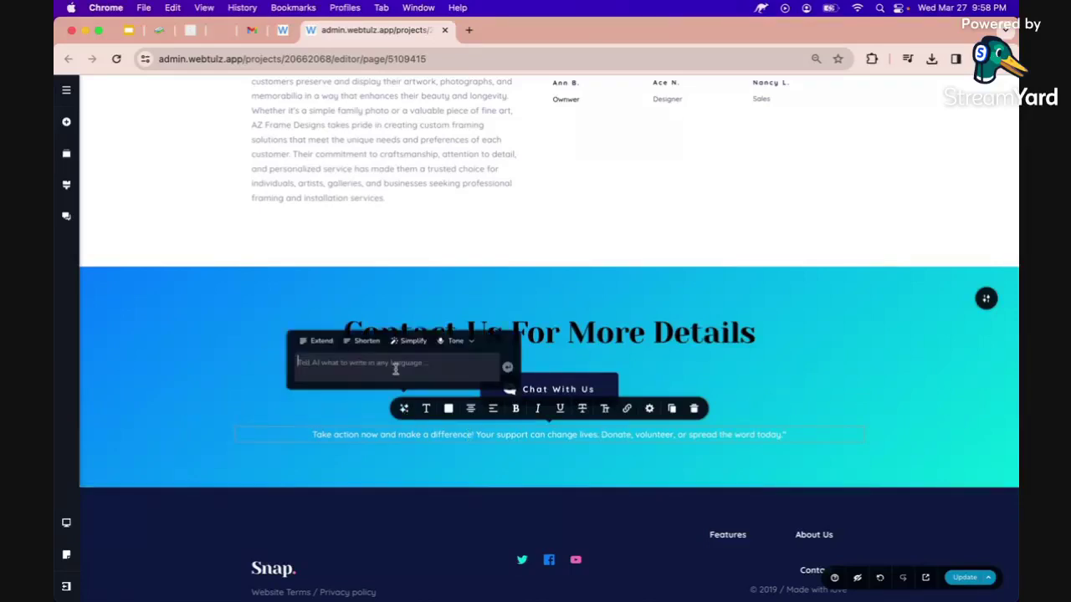
text(give me a short call to)
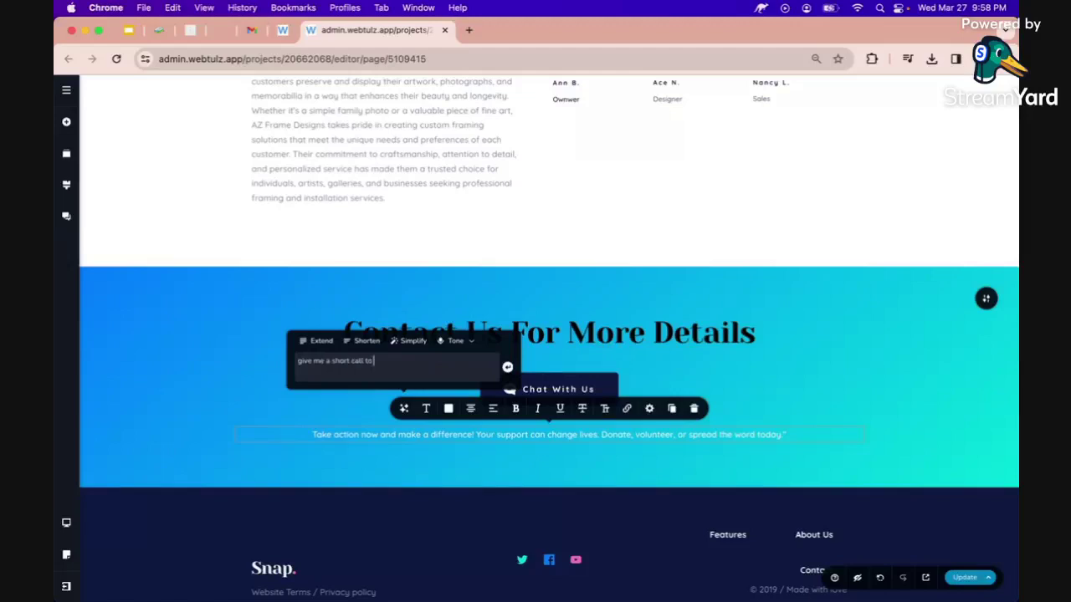
text( actions for: AZ Frame Designs.)
key(Return)
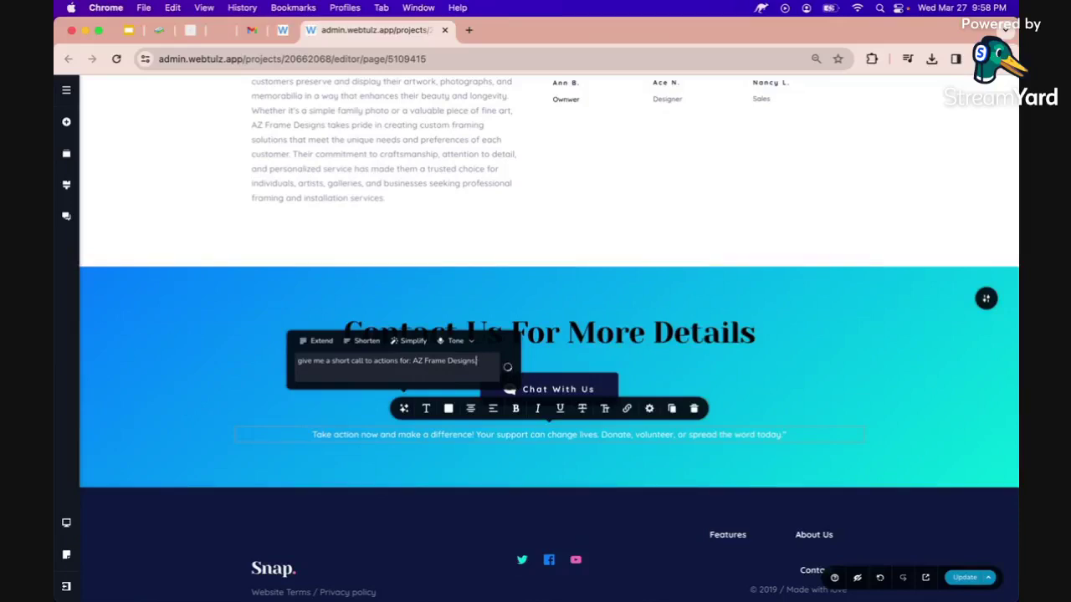
Delete points 2–5 of the paragraph, keeping only the free consultation sentence.
right_click(333, 436)
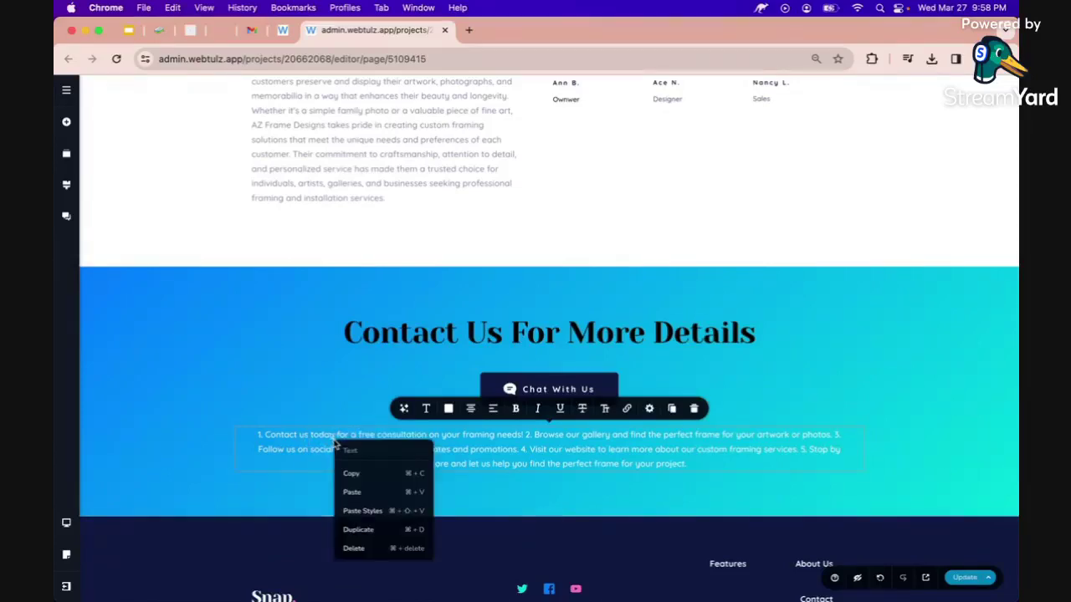
click(334, 513)
scroll(299, 434, up, 3)
right_click(299, 435)
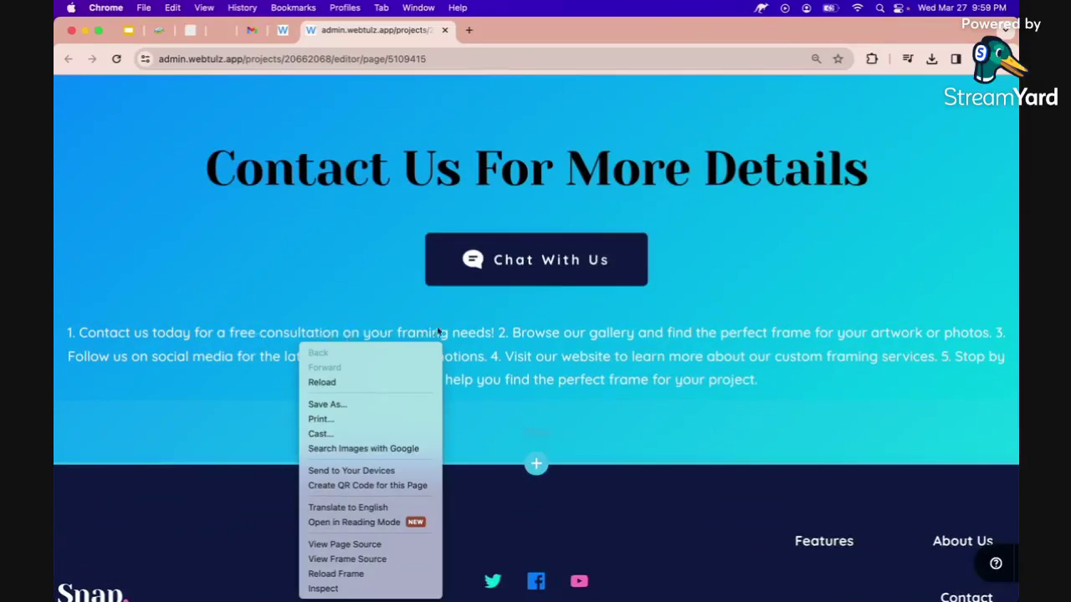
click(500, 335)
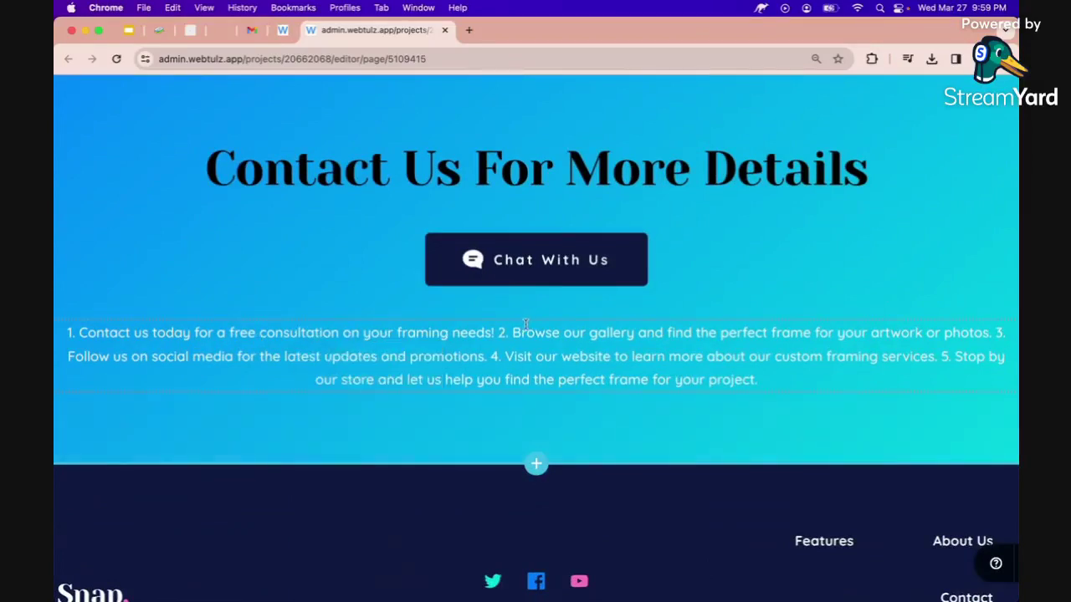
click(500, 333)
drag(500, 333, 757, 379)
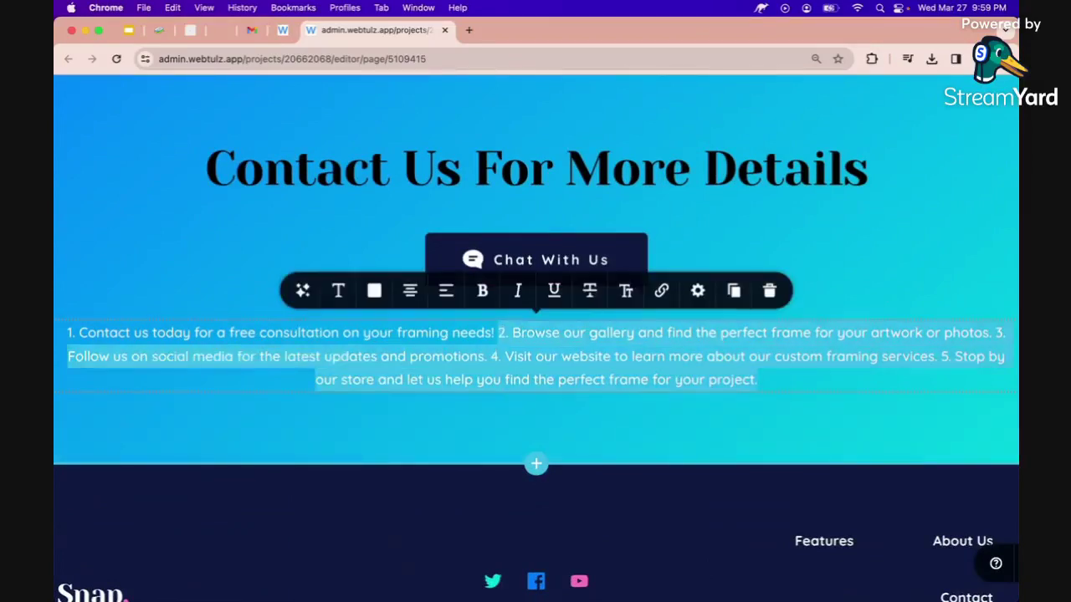
key(BackSpace)
key(BackSpace)
key(Up)
Remove the '1. ' numbering from the consultation sentence and save the page.
key(Right)
key(Right)
key(Right)
key(BackSpace)
key(BackSpace)
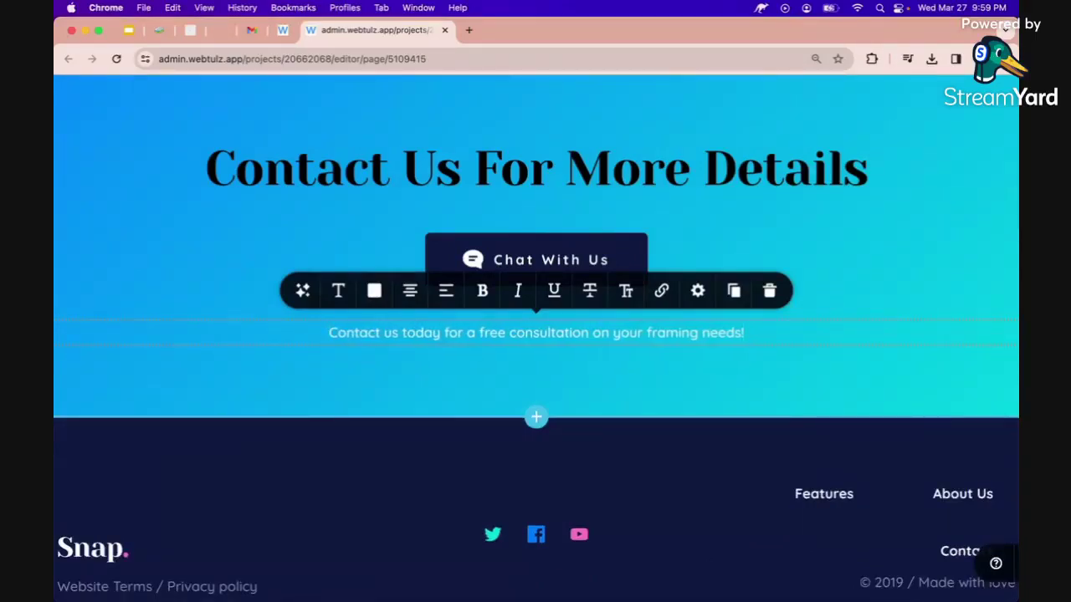
click(456, 399)
scroll(456, 398, down, 1)
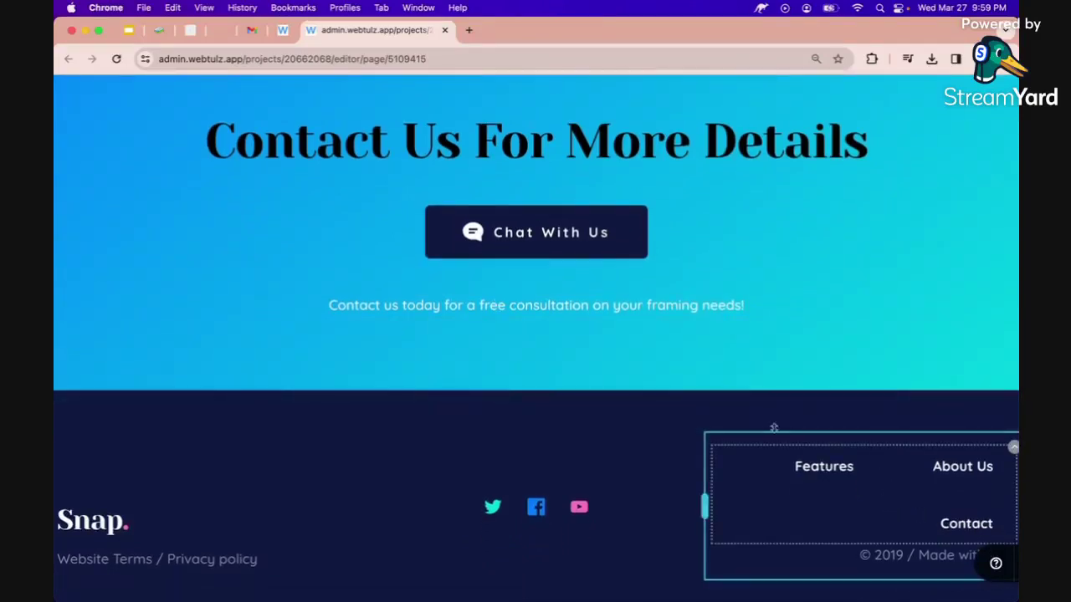
scroll(741, 396, down, 5)
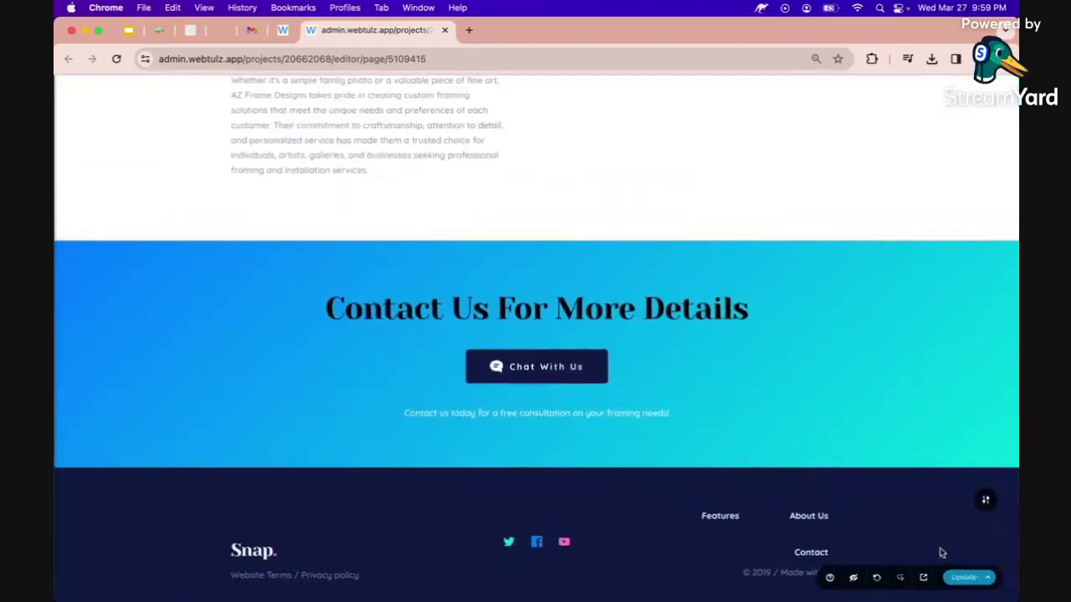
click(971, 577)
Scroll through the contact section and footer, inspecting the footer's left column.
scroll(794, 414, down, 2)
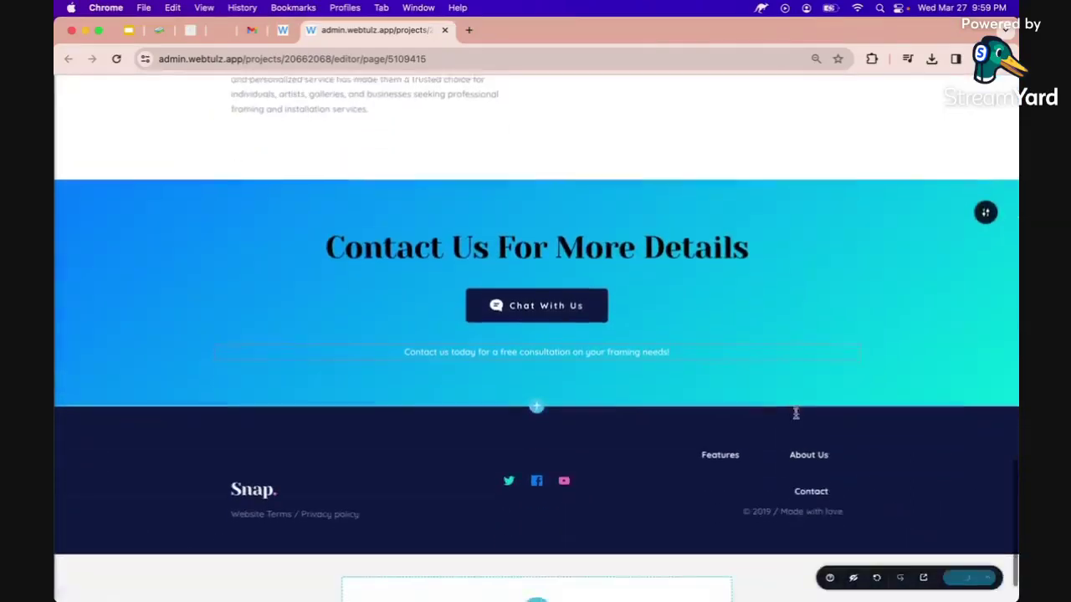
click(253, 472)
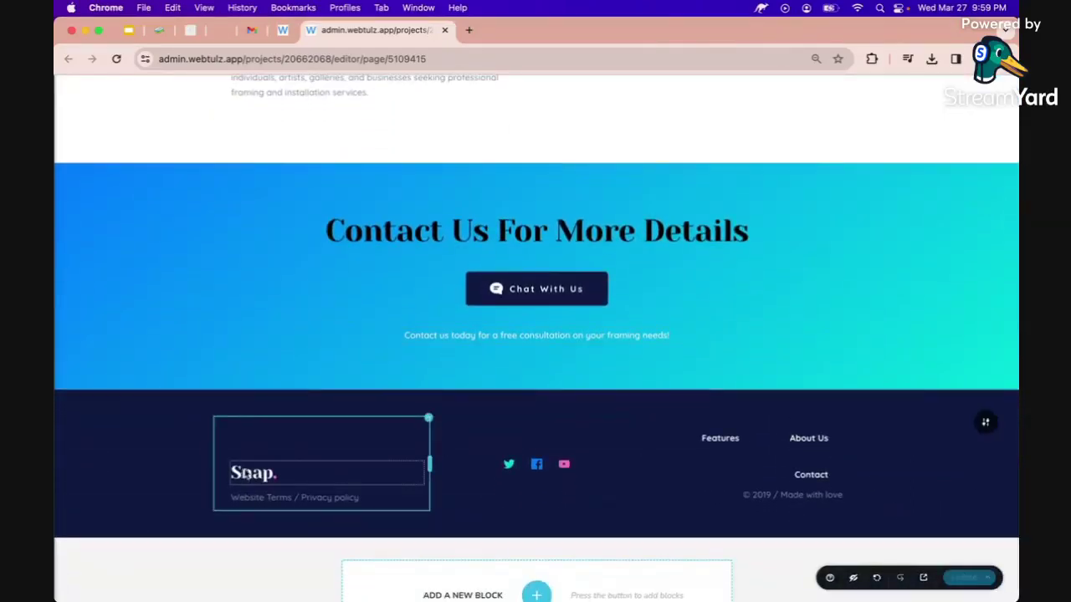
scroll(131, 250, up, 1)
right_click(131, 250)
key(Escape)
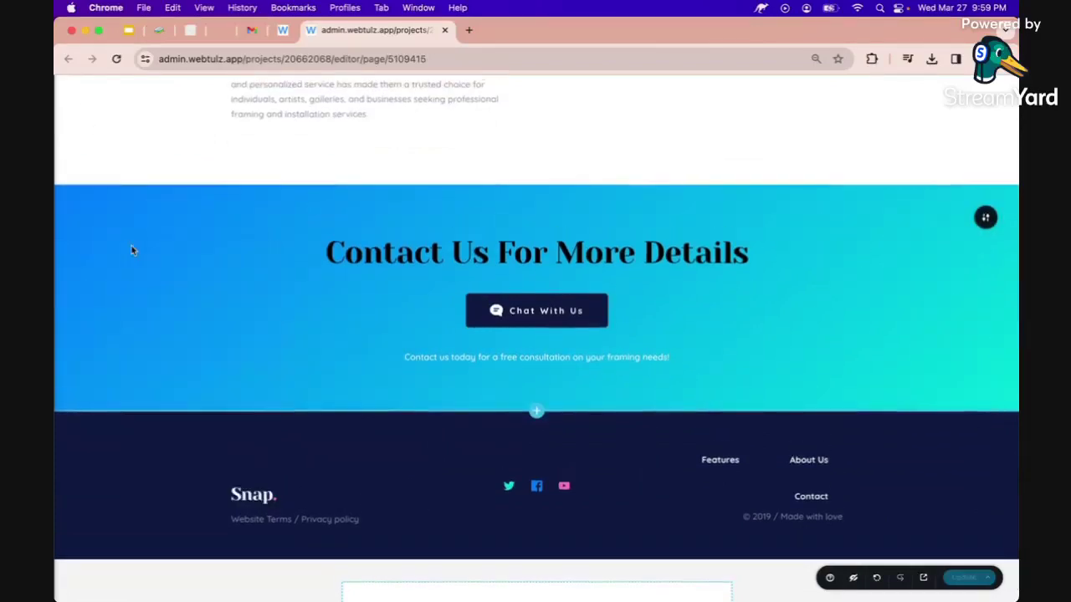
scroll(132, 250, down, 1)
scroll(131, 250, up, 2)
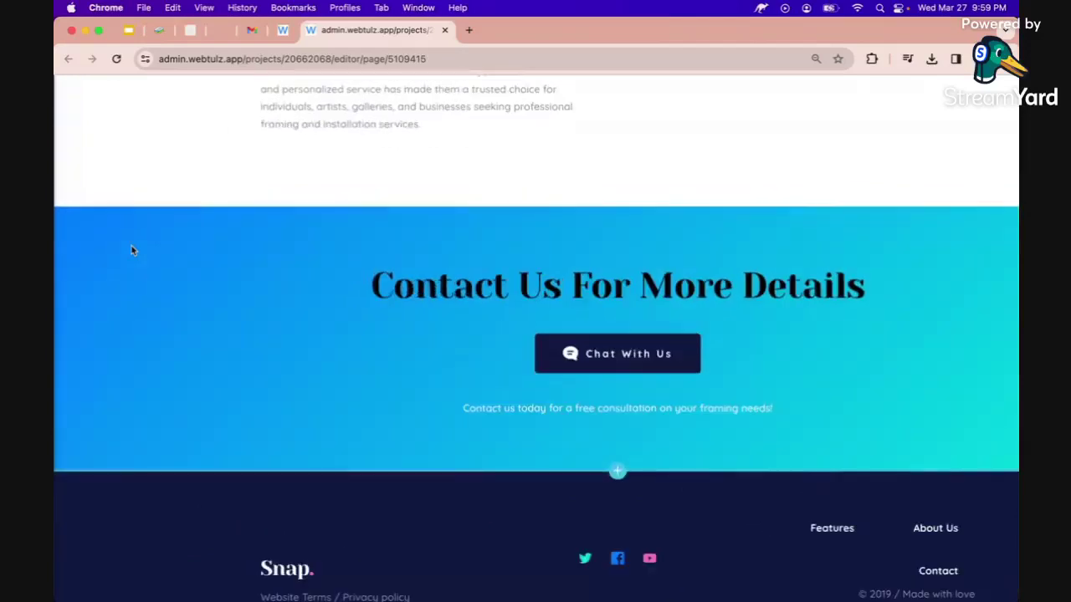
scroll(132, 250, down, 1)
right_click(131, 248)
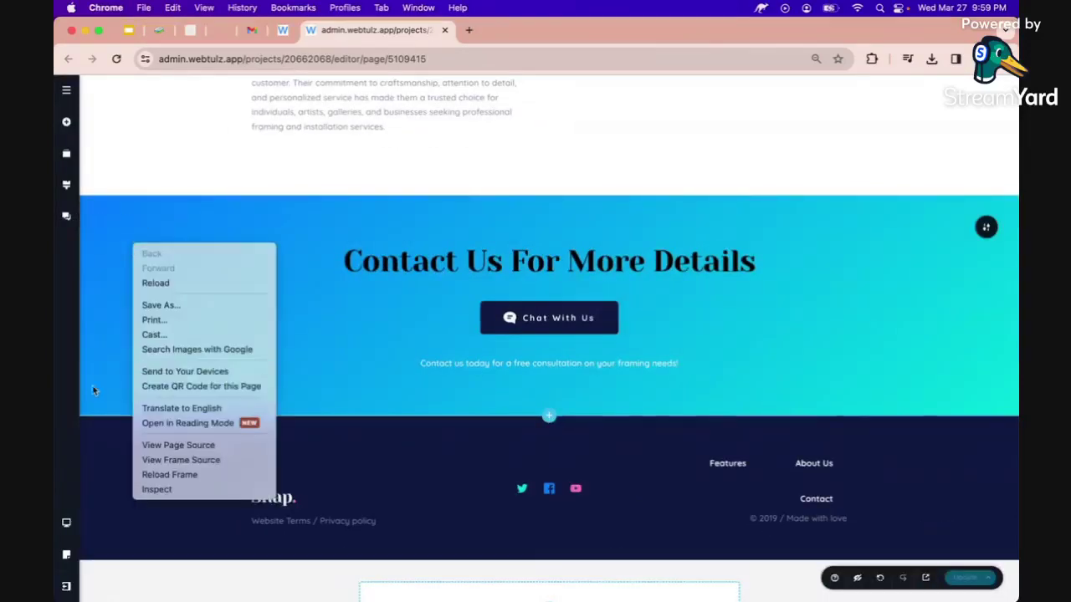
key(Escape)
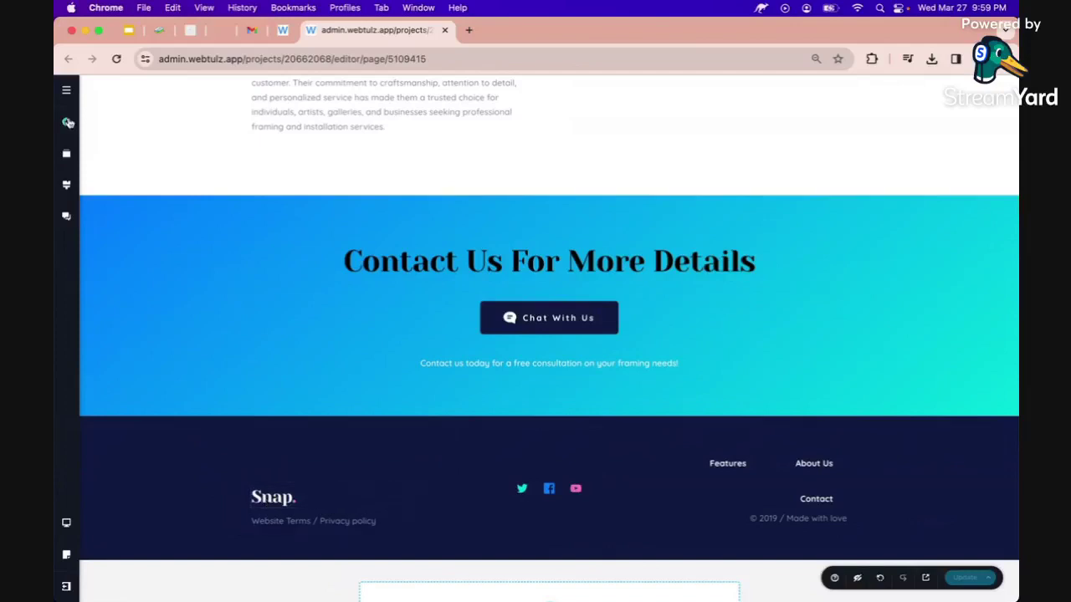
scroll(183, 192, up, 10)
scroll(183, 191, up, 5)
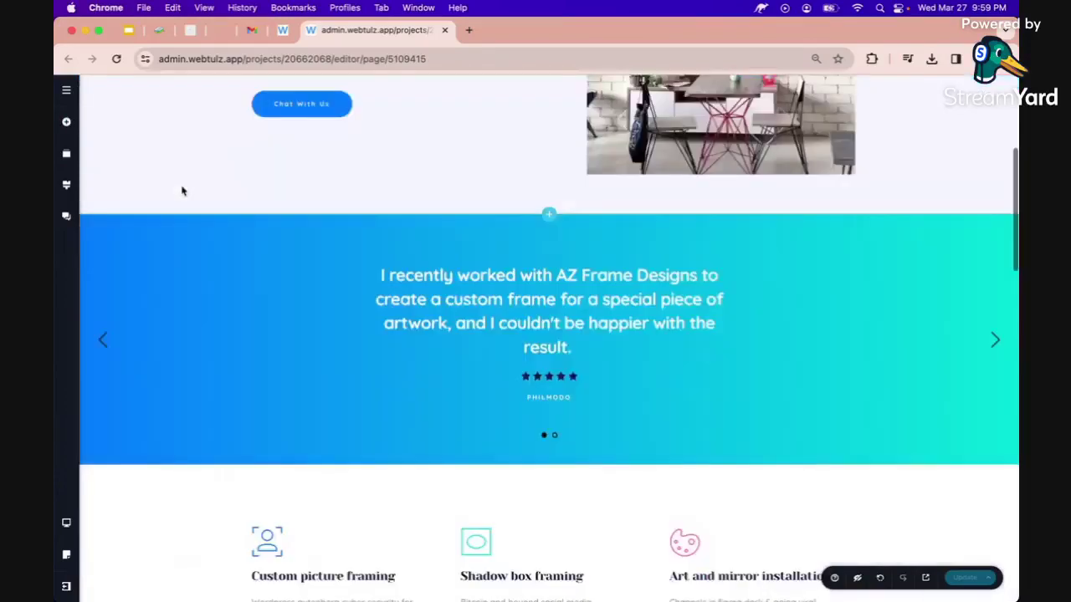
scroll(182, 191, down, 15)
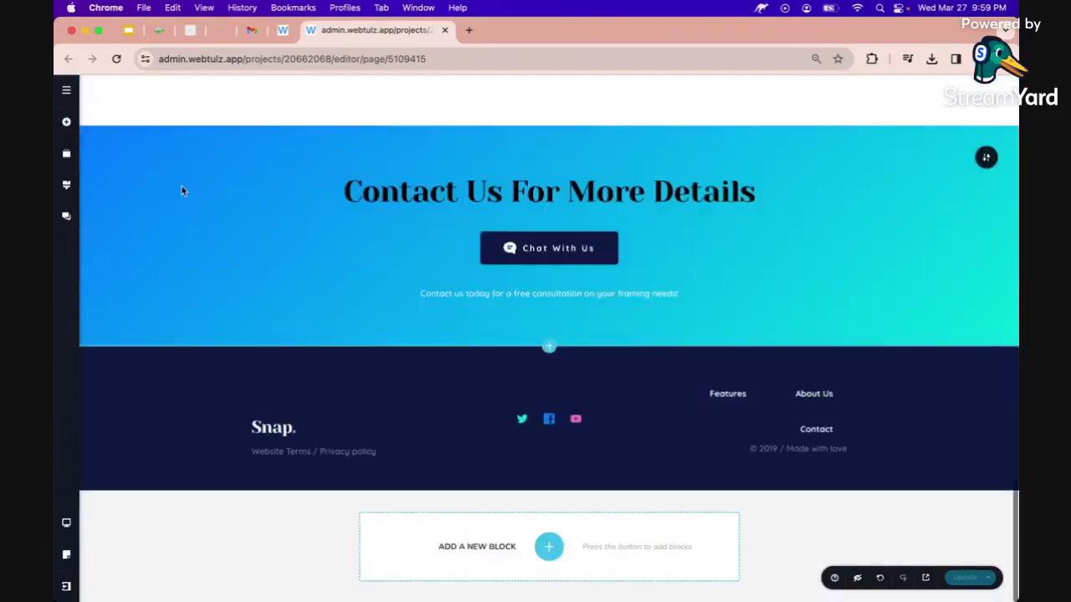
click(66, 123)
Add a footer text block reading 'AZ Frame Designs' coloured white.
drag(117, 240, 304, 437)
double_click(304, 437)
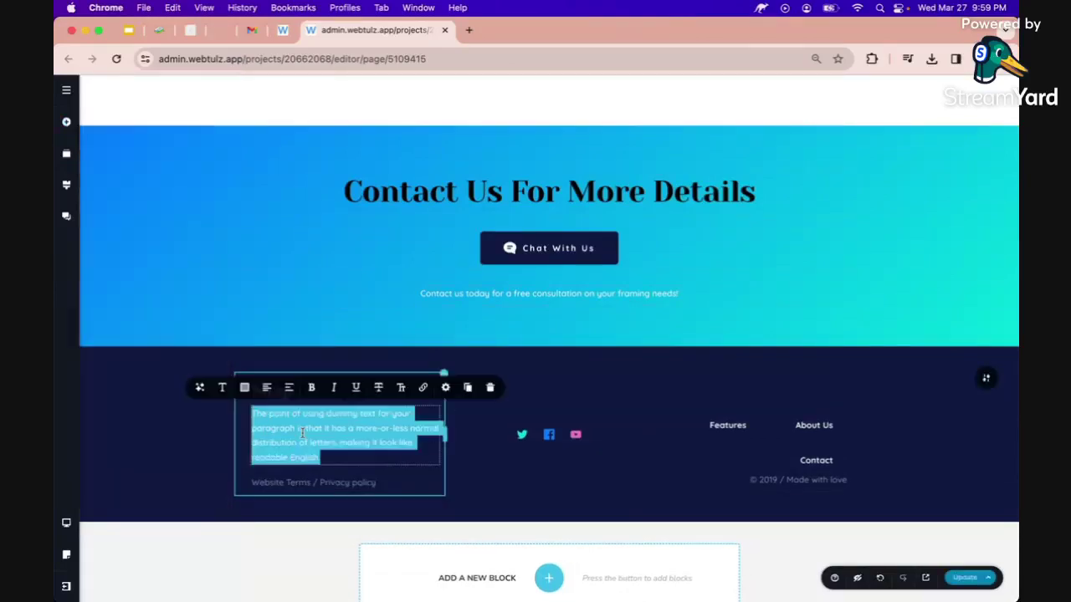
text(AZ Fra)
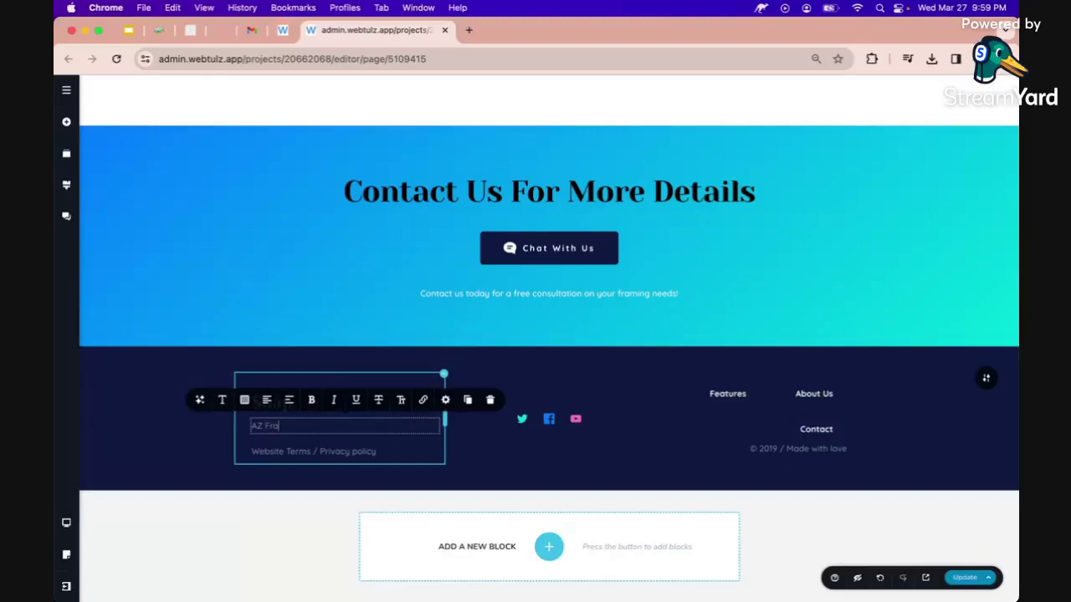
text(me Designs)
click(248, 405)
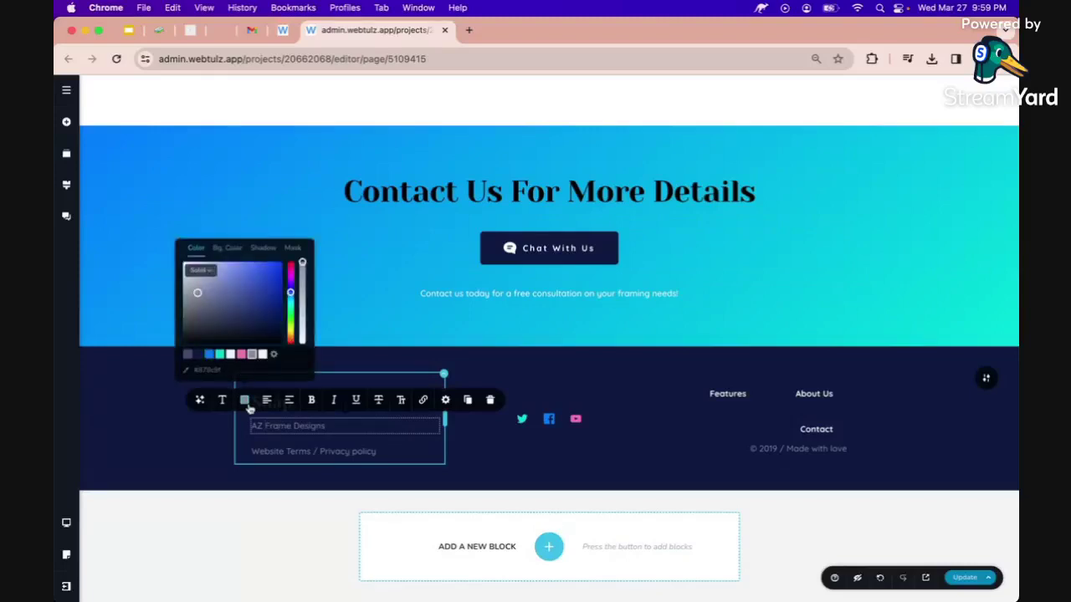
click(209, 354)
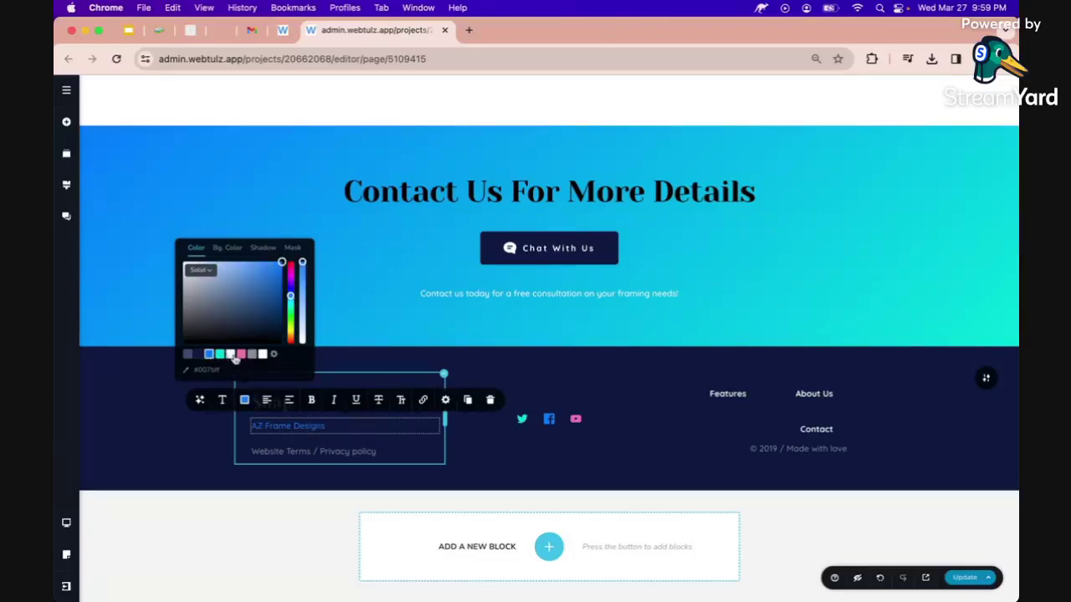
click(263, 354)
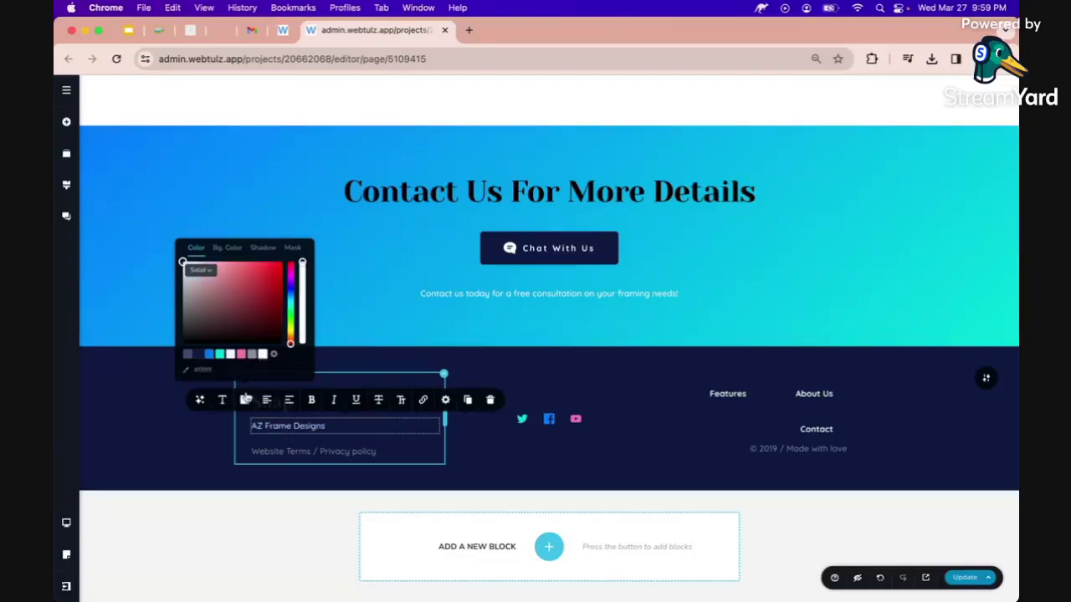
Make the new text bold at size 24 and delete the old Snap. logo.
click(222, 400)
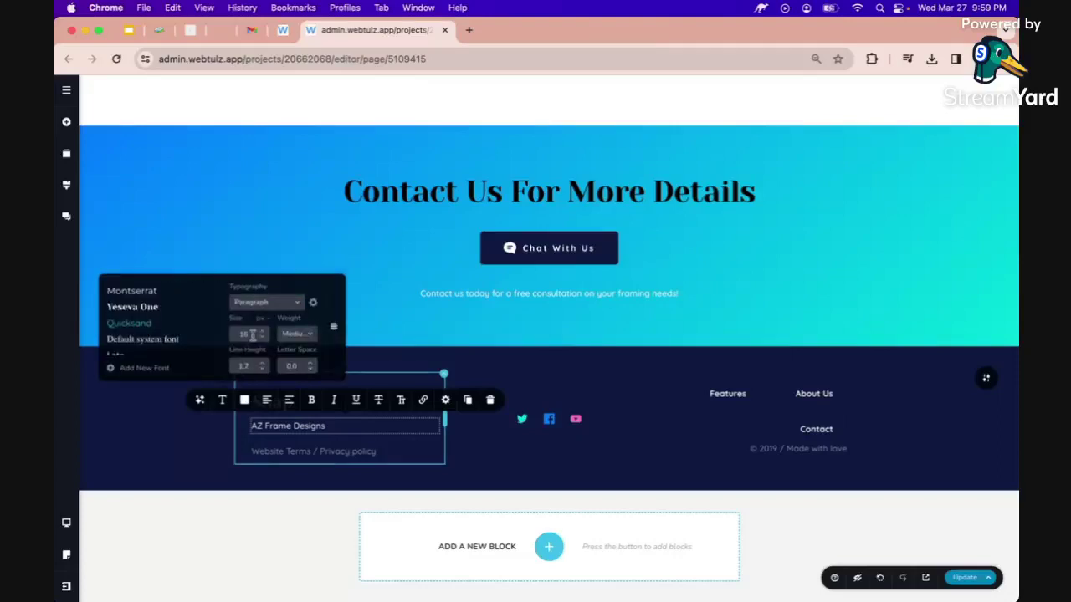
double_click(252, 334)
text(24)
key(Tab)
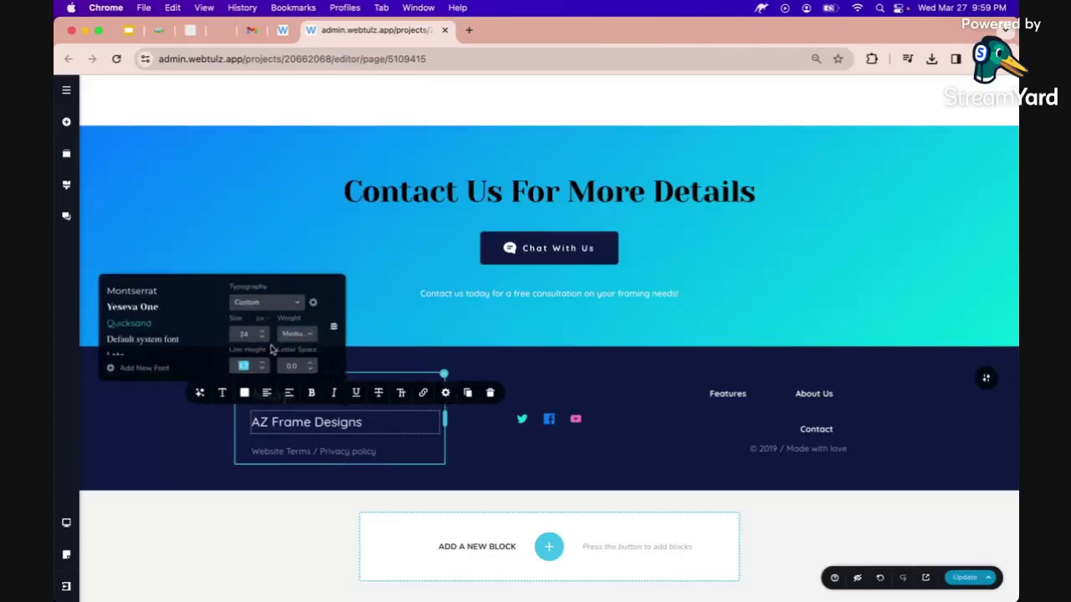
click(312, 393)
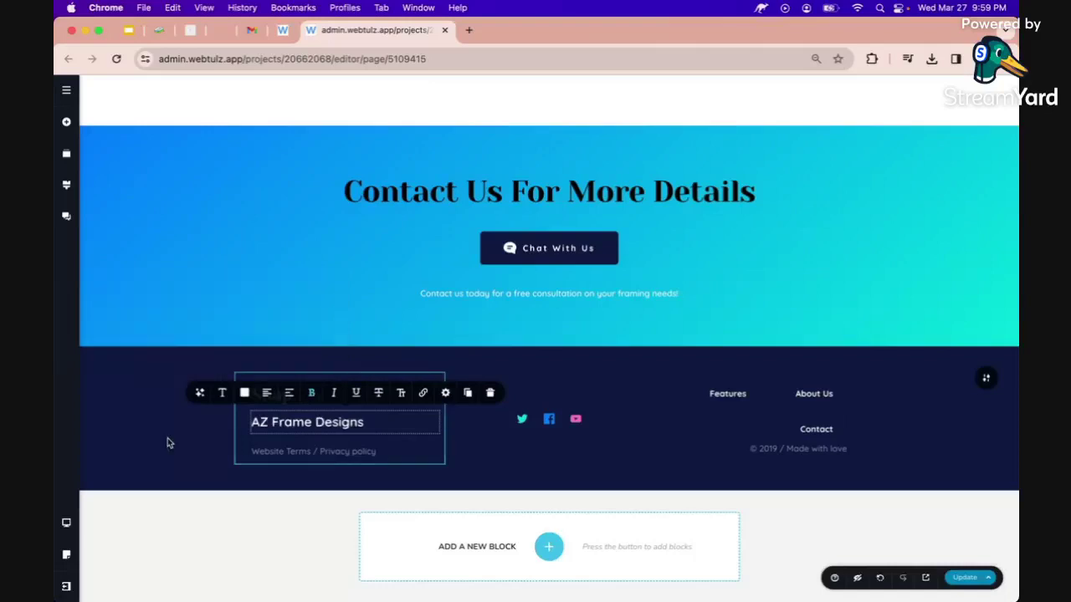
click(268, 393)
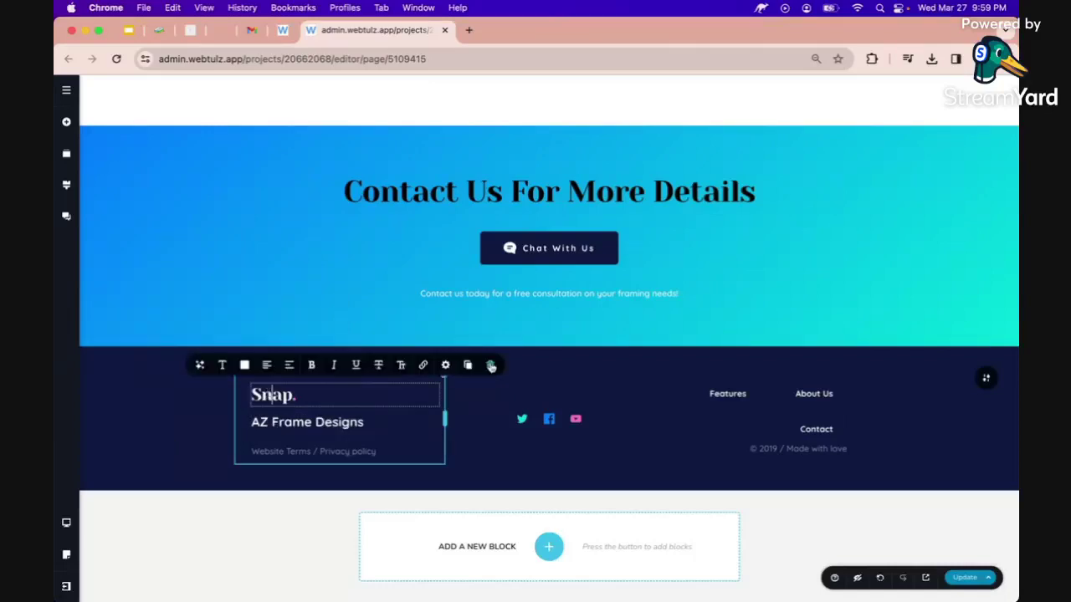
click(491, 366)
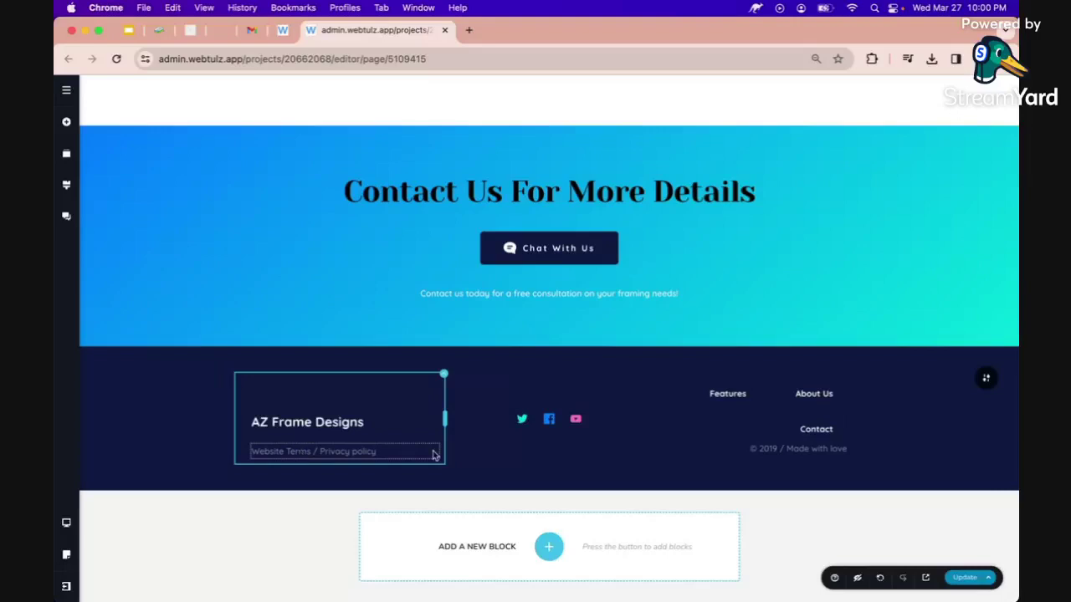
Move the Facebook icon to the first position in the footer's social row.
click(522, 420)
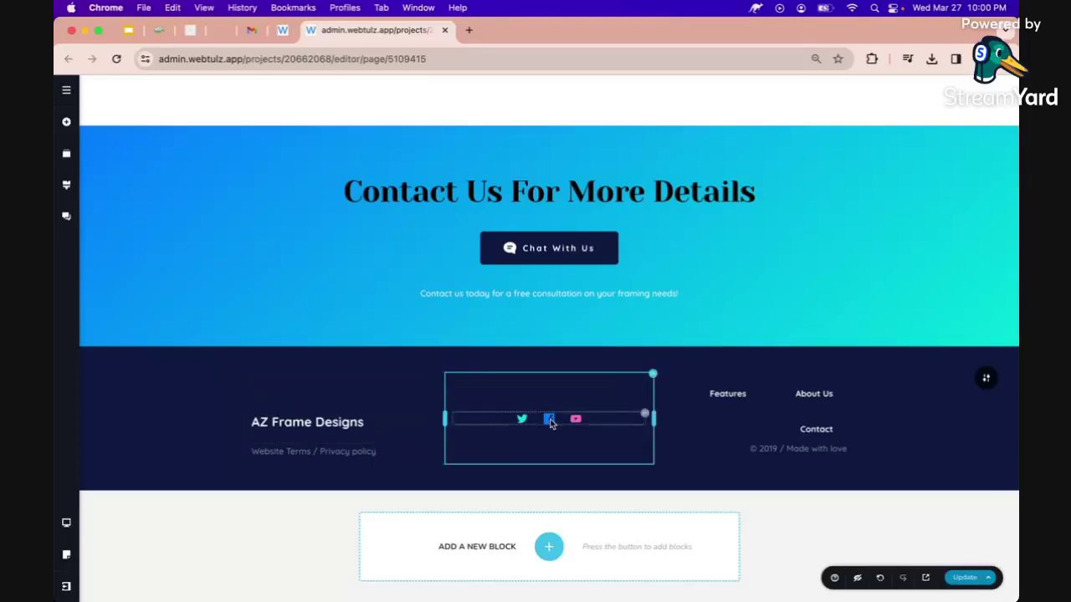
click(549, 420)
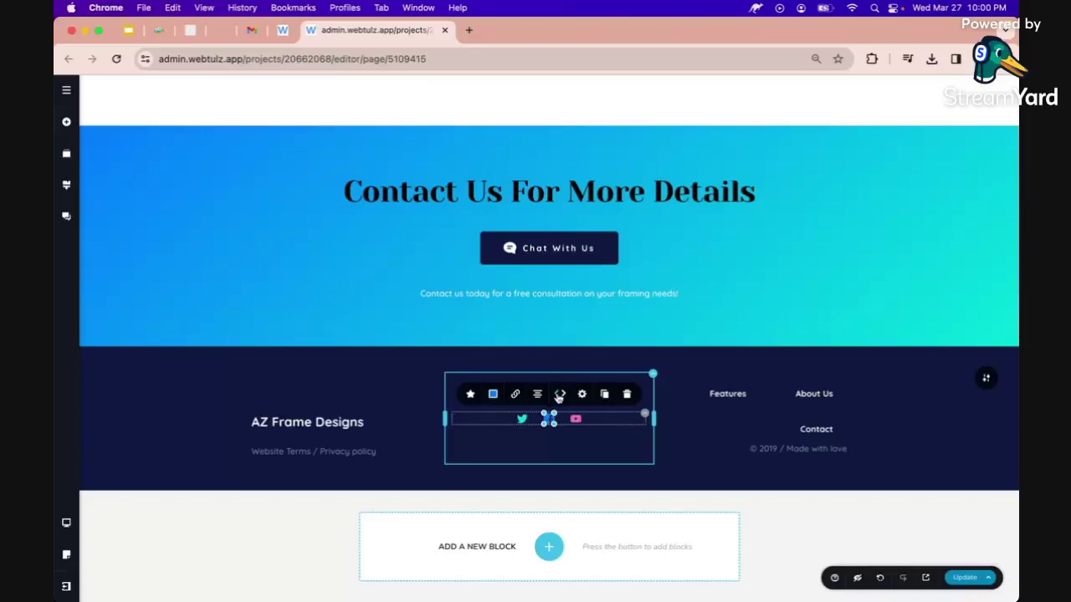
drag(549, 418, 523, 424)
click(522, 419)
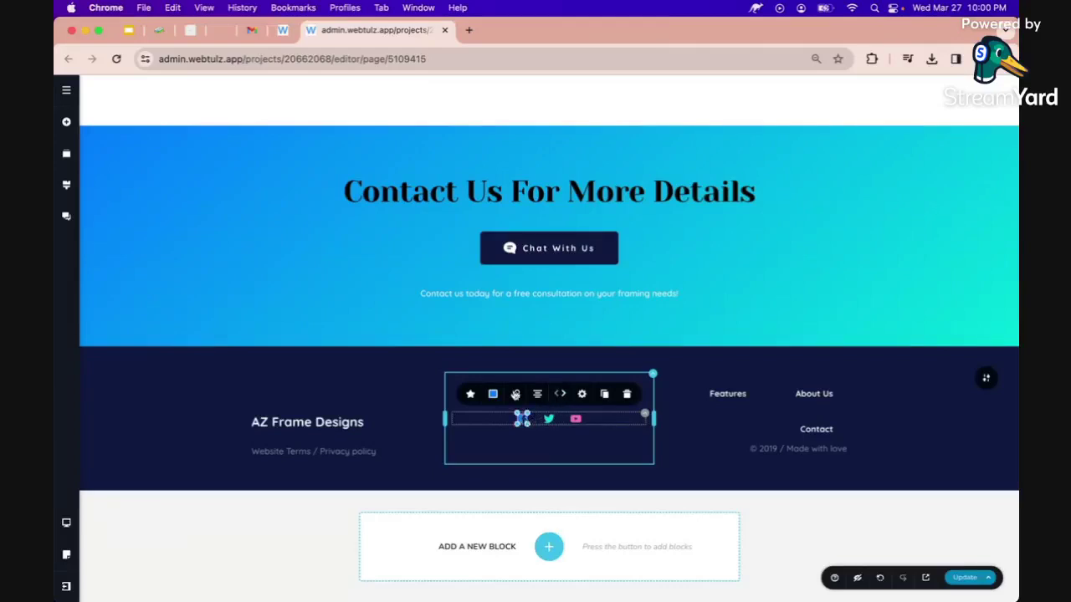
click(516, 395)
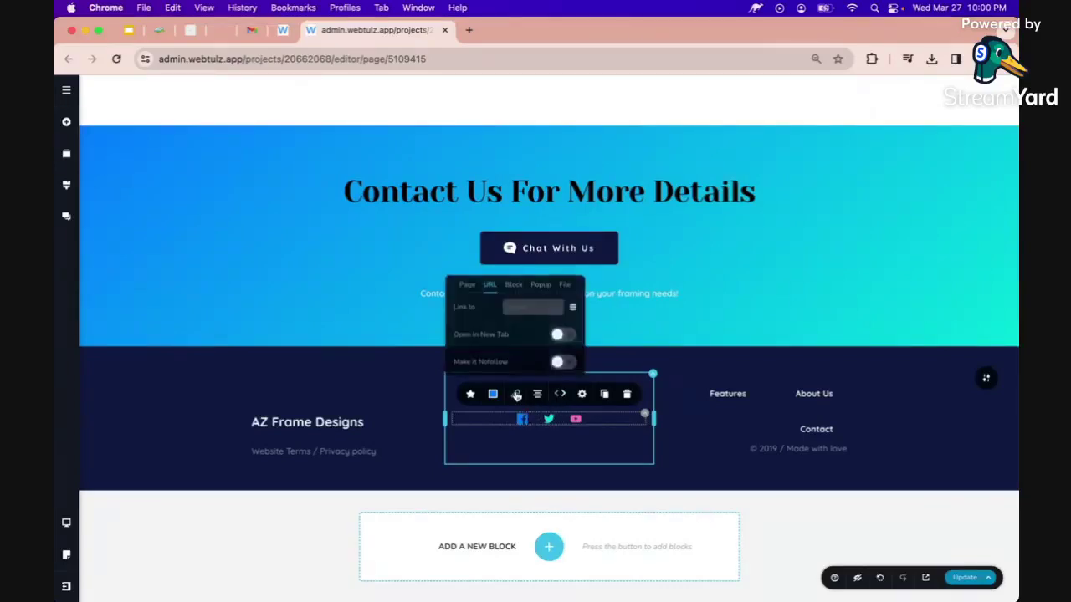
click(490, 287)
text(https)
text(://)
text(www)
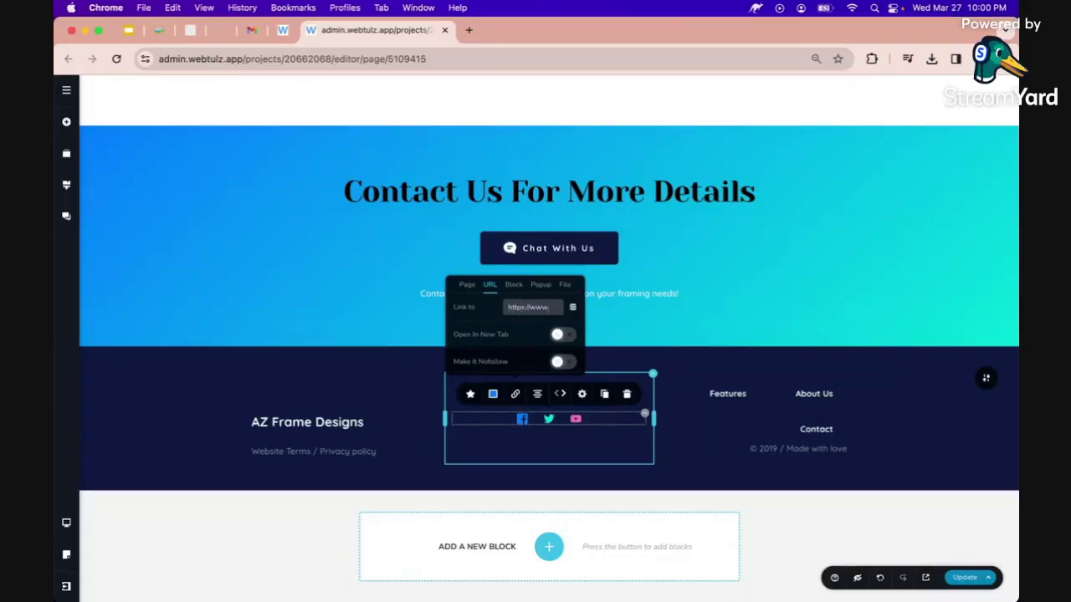
text(.faceboo)
text(k.com)
text(/azfram)
text(edesigns)
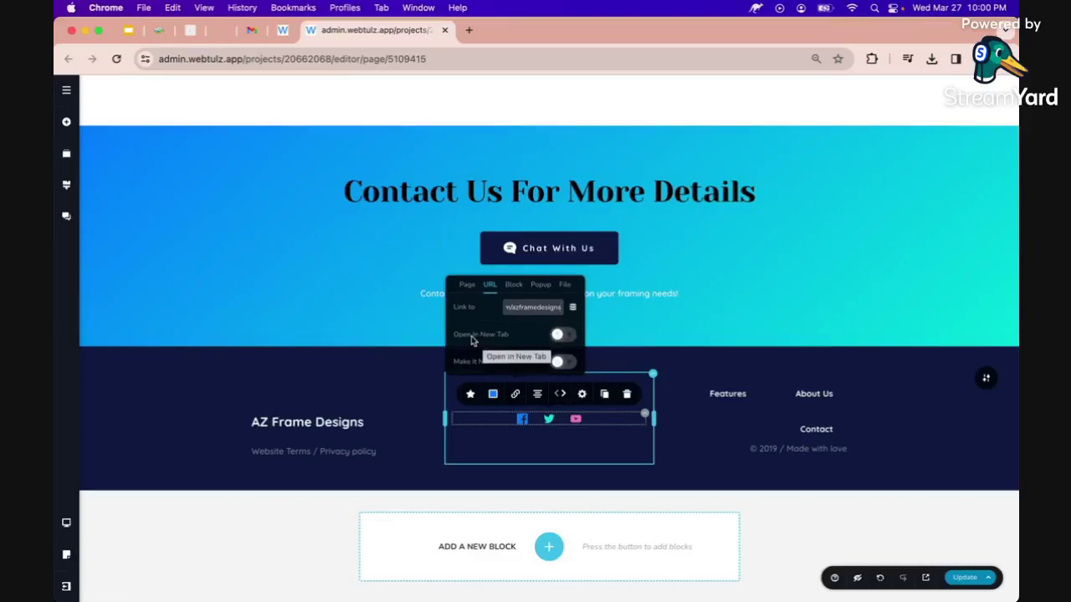
click(560, 334)
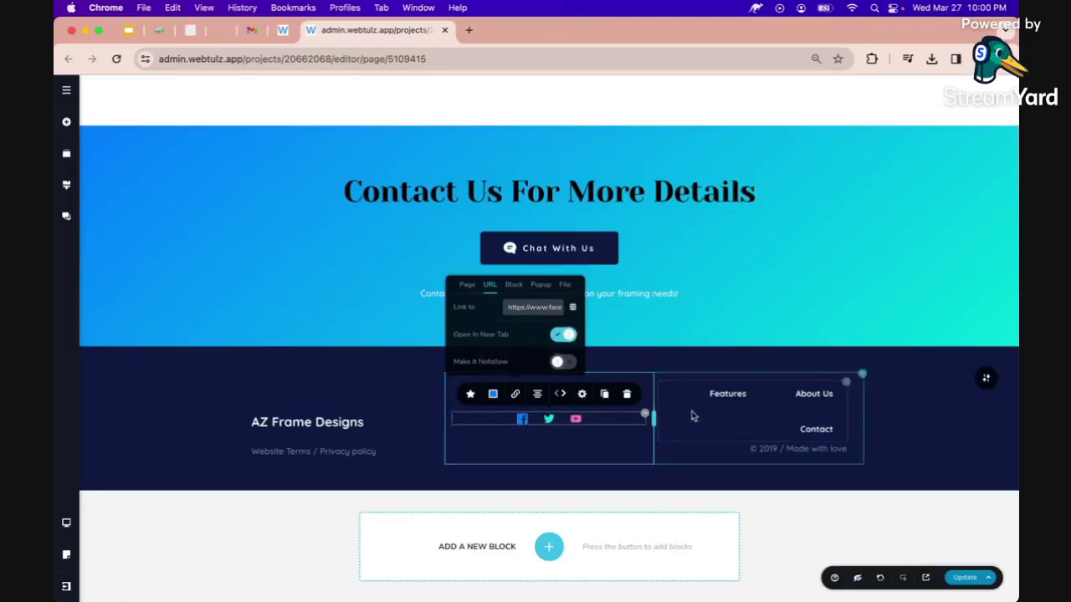
click(964, 577)
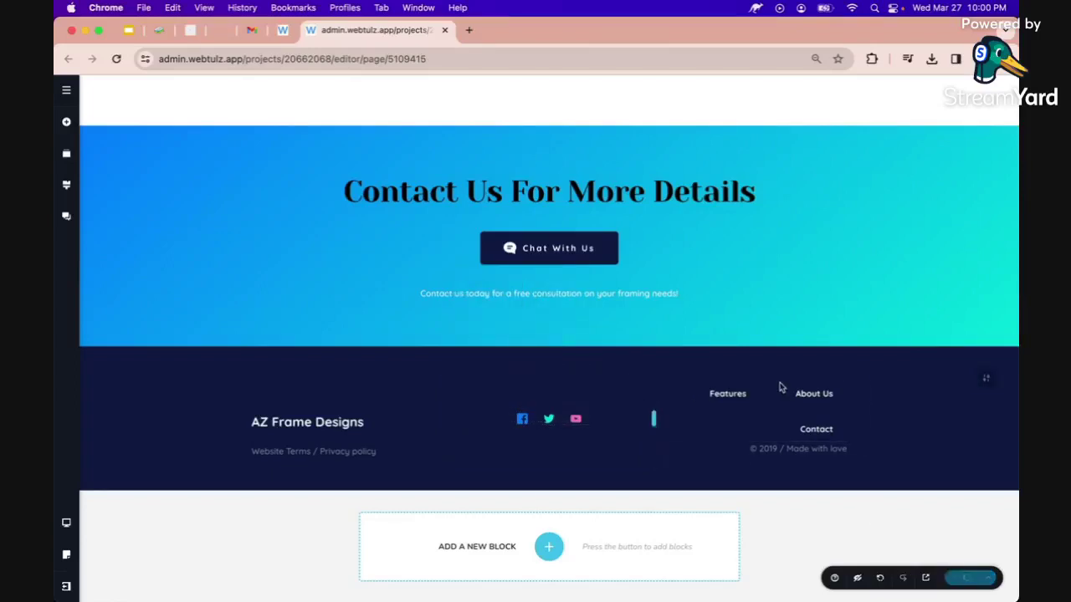
Delete the footer menu row, leaving only '© 2019 / Made with love', and save.
click(740, 393)
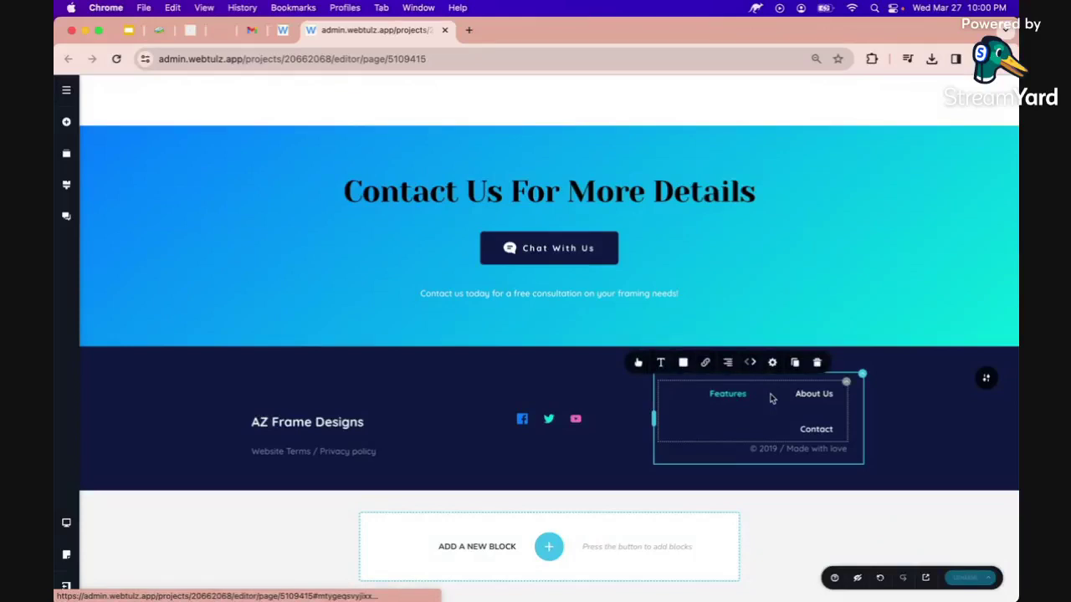
click(845, 383)
click(866, 356)
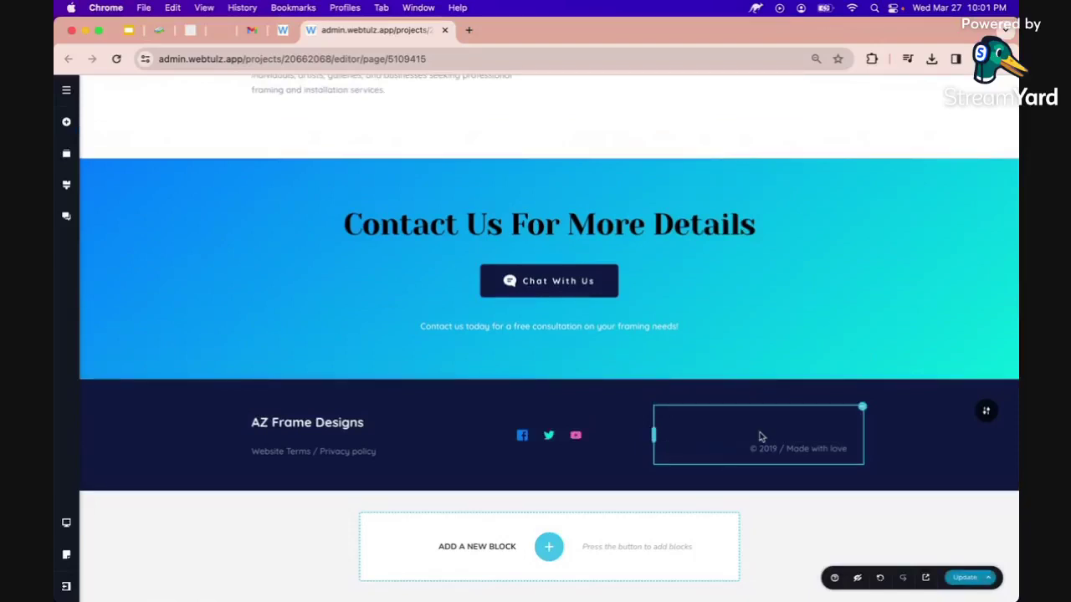
click(863, 407)
click(896, 381)
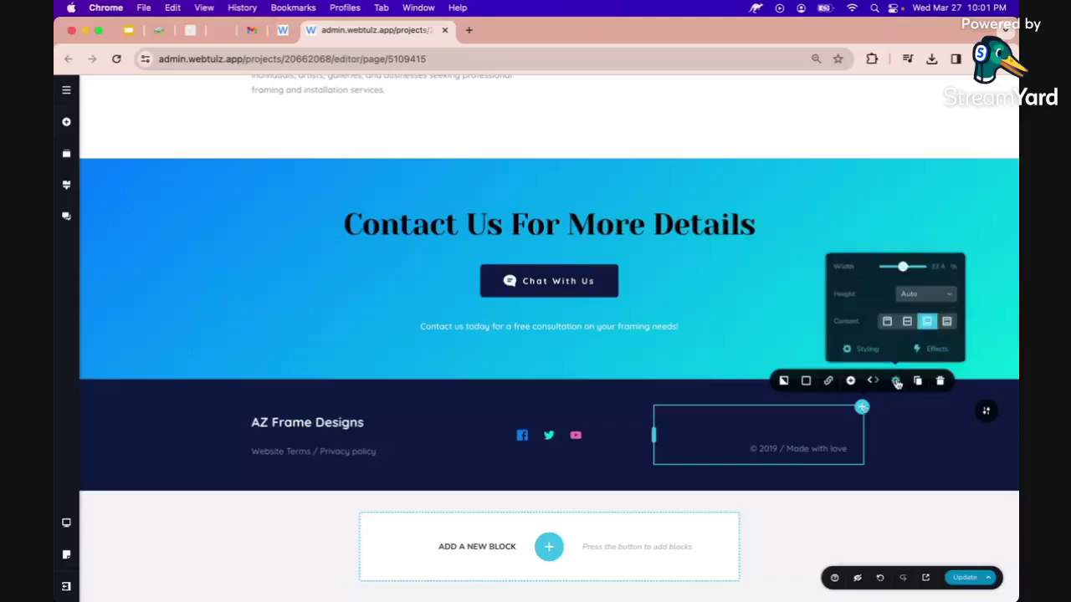
click(897, 441)
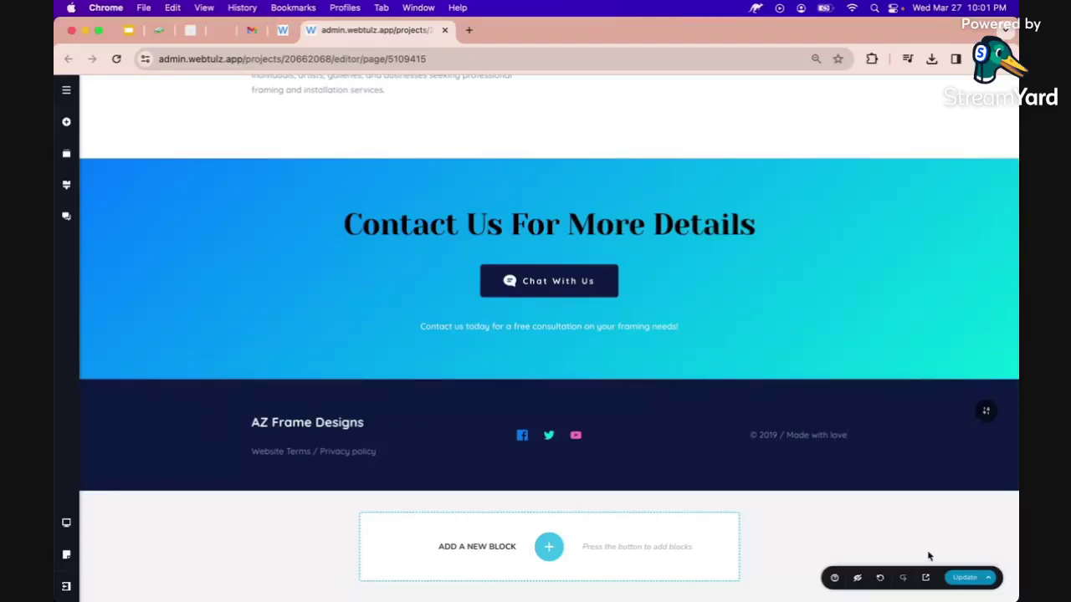
click(965, 577)
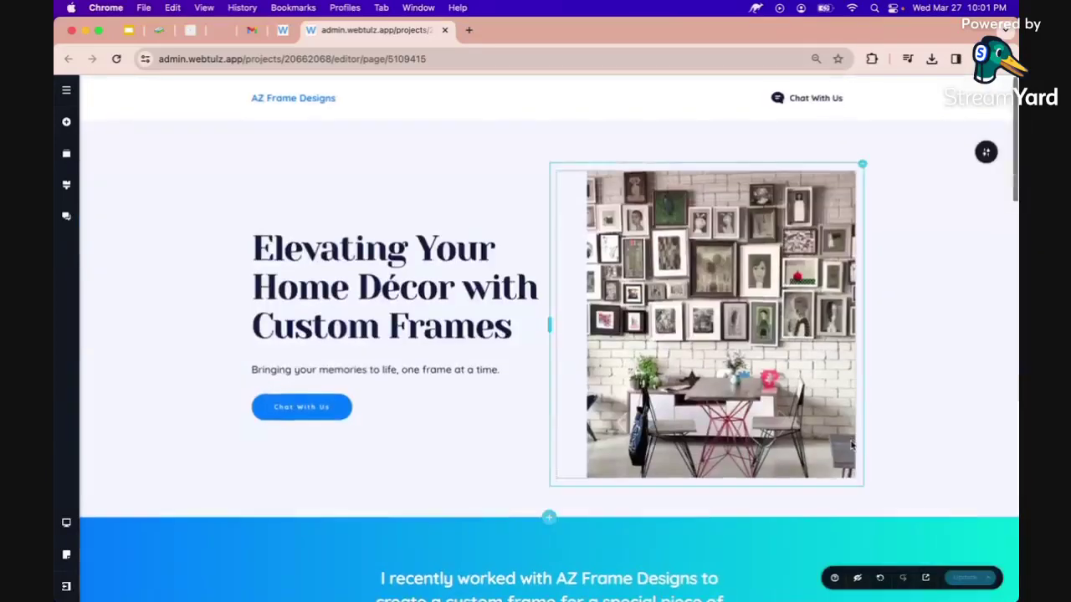
Switch to the webtulz.growbotic.io tab with the Website Building guide.
scroll(852, 444, down, 3)
scroll(852, 443, up, 3)
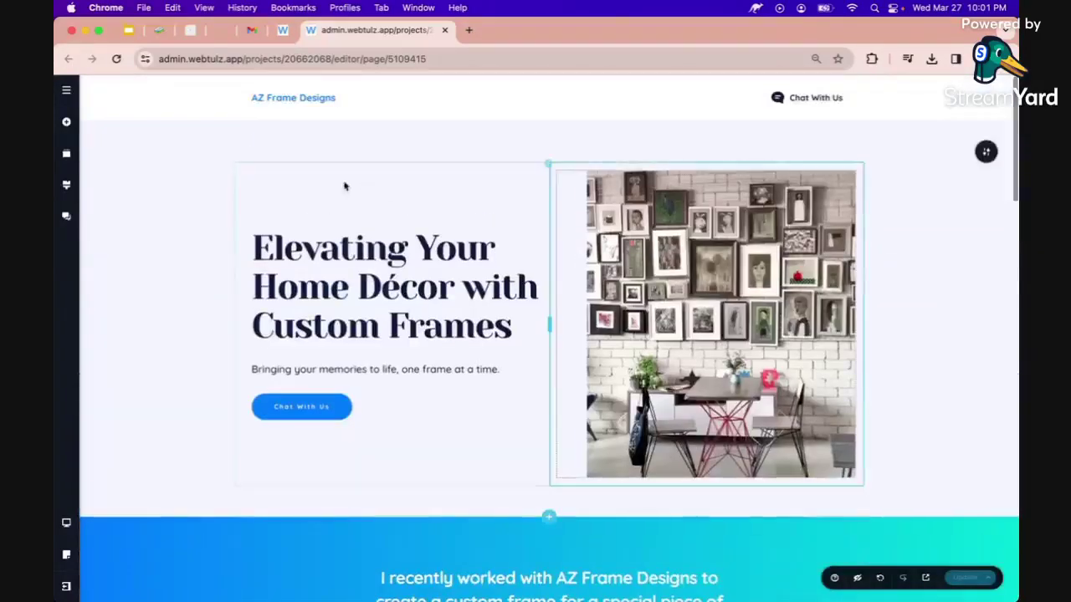
click(159, 31)
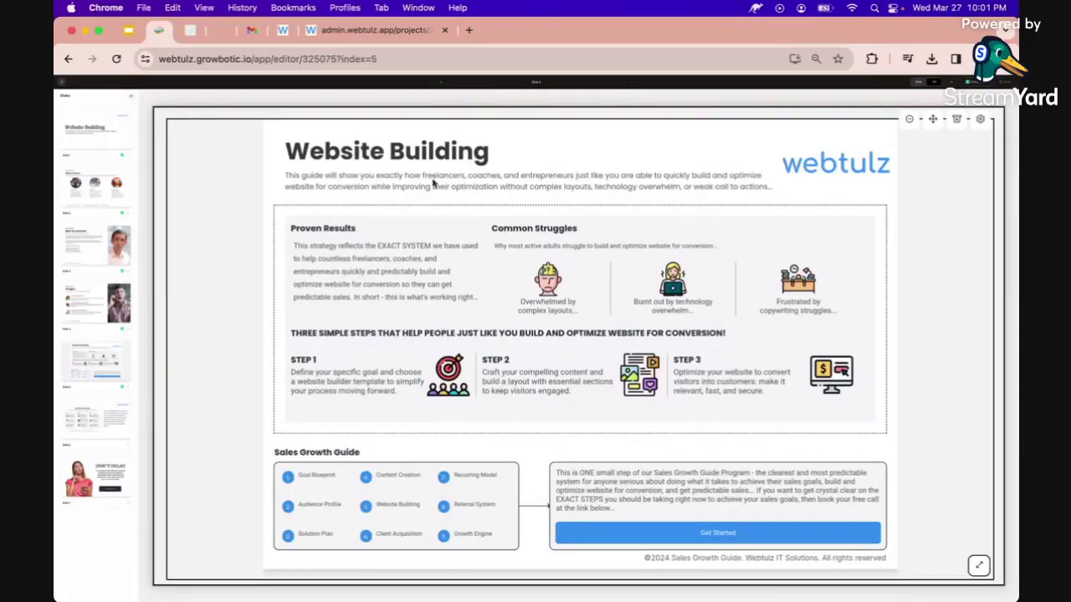
Move between the admin.webtulz.app editor and the guide, ending on the AZ Frame Designs editor.
click(327, 29)
scroll(377, 241, down, 15)
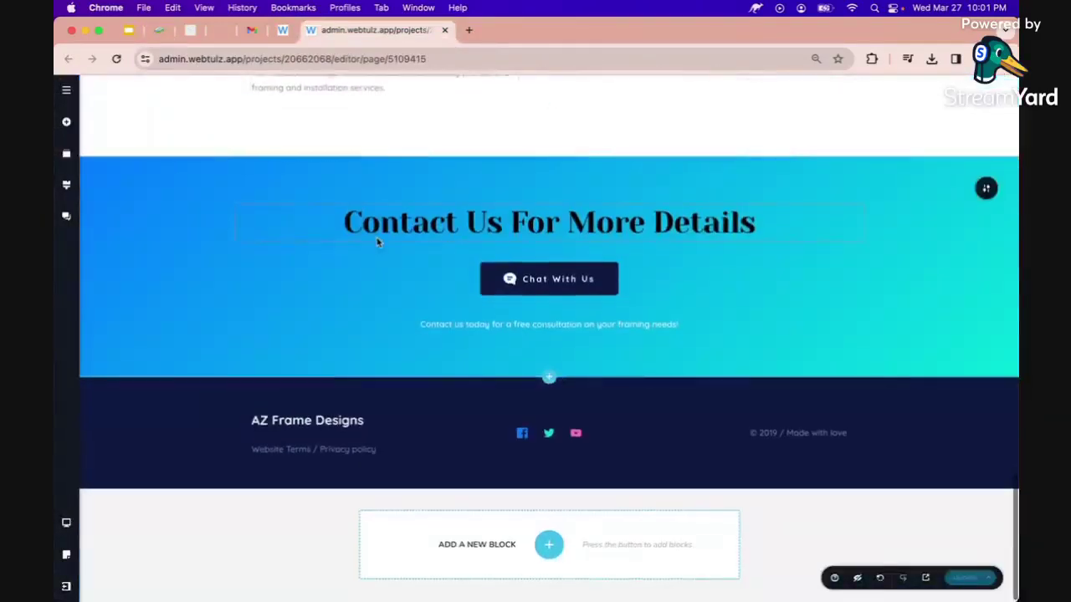
scroll(378, 242, up, 15)
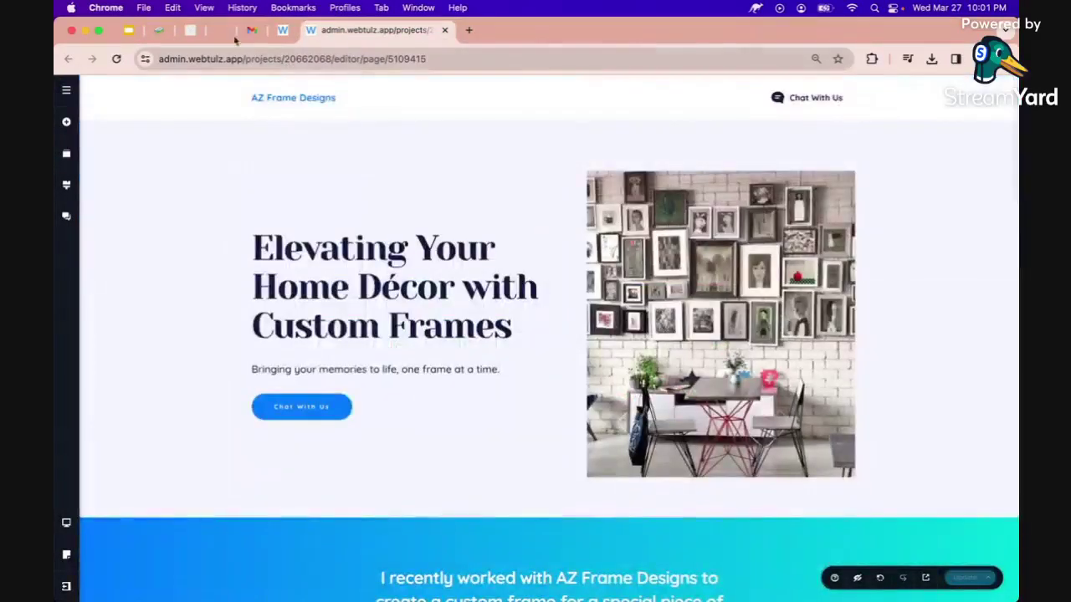
click(162, 32)
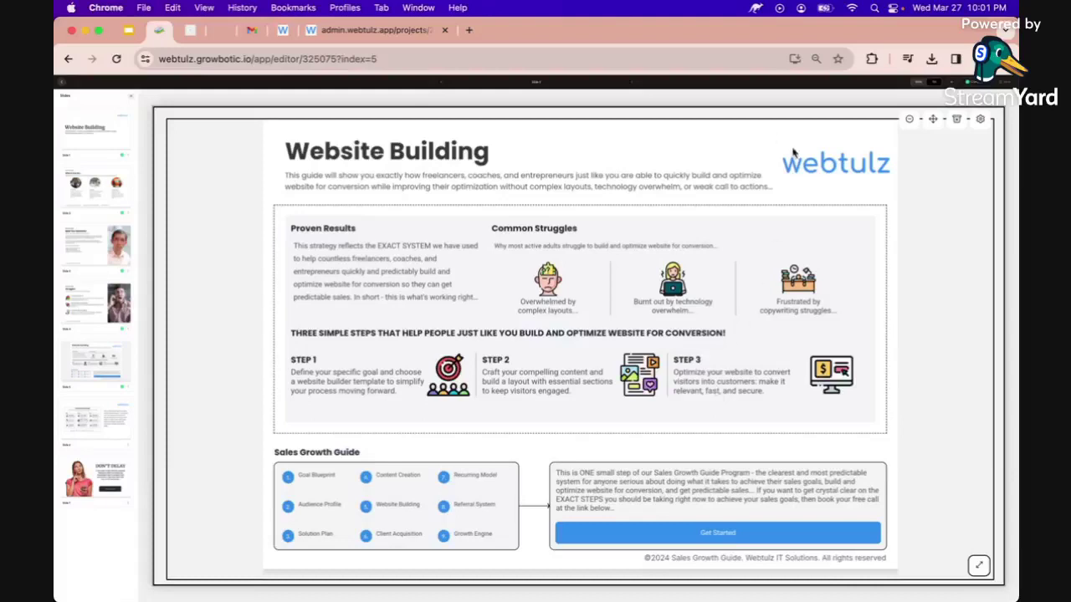
click(437, 30)
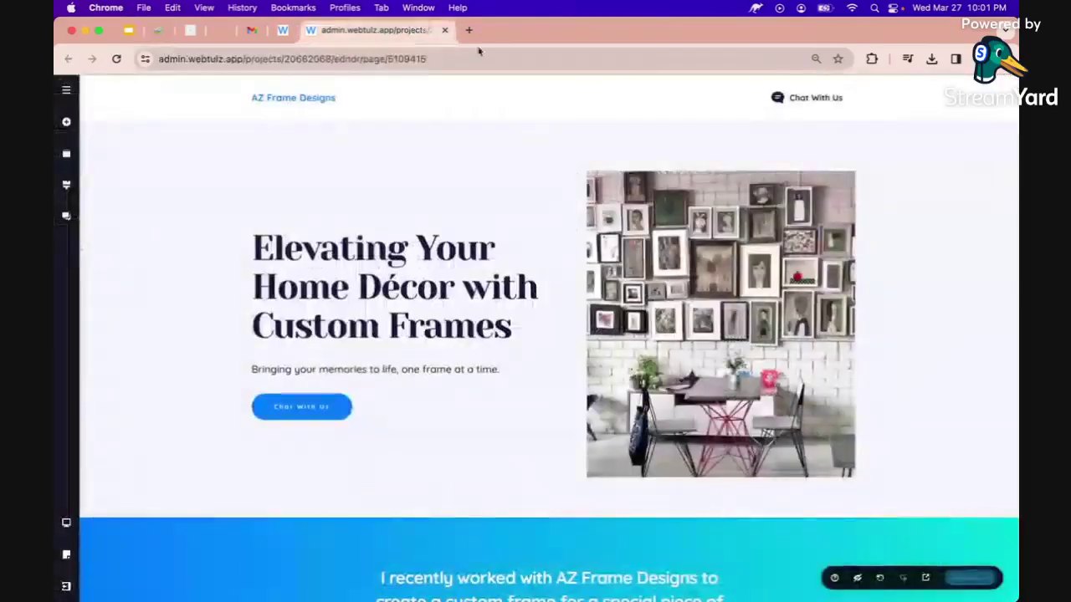
Give the header Chat With Us button a URL link to the m.me/azframedesigns address.
click(816, 98)
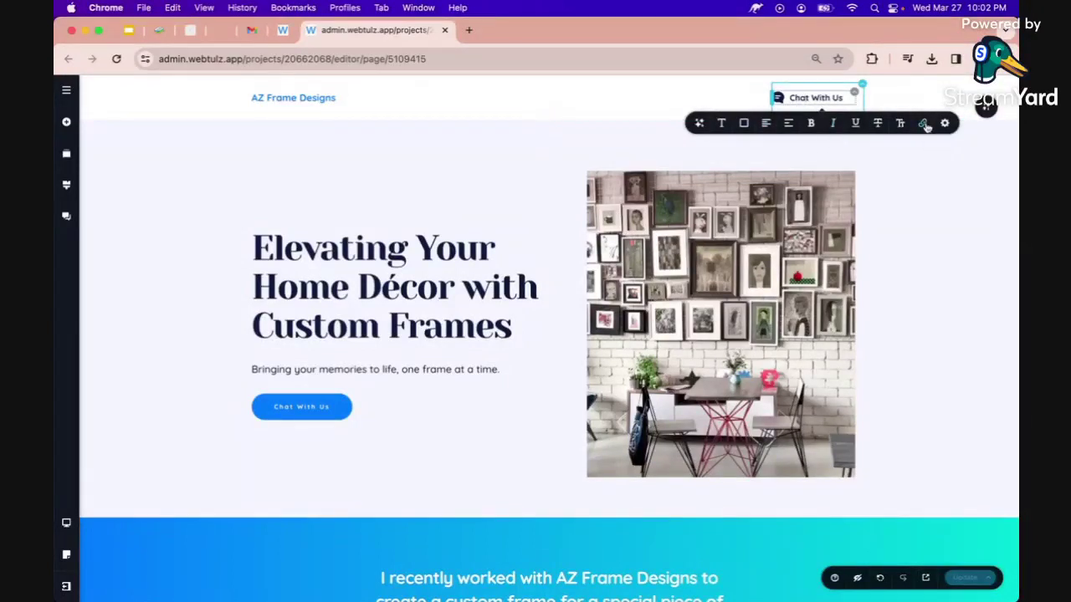
click(922, 124)
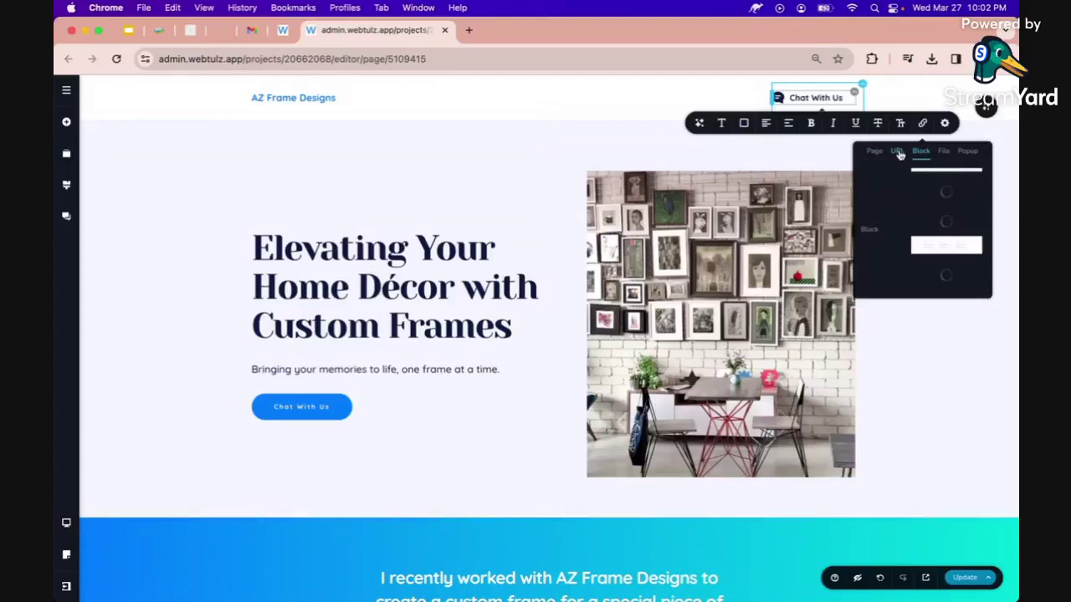
click(897, 153)
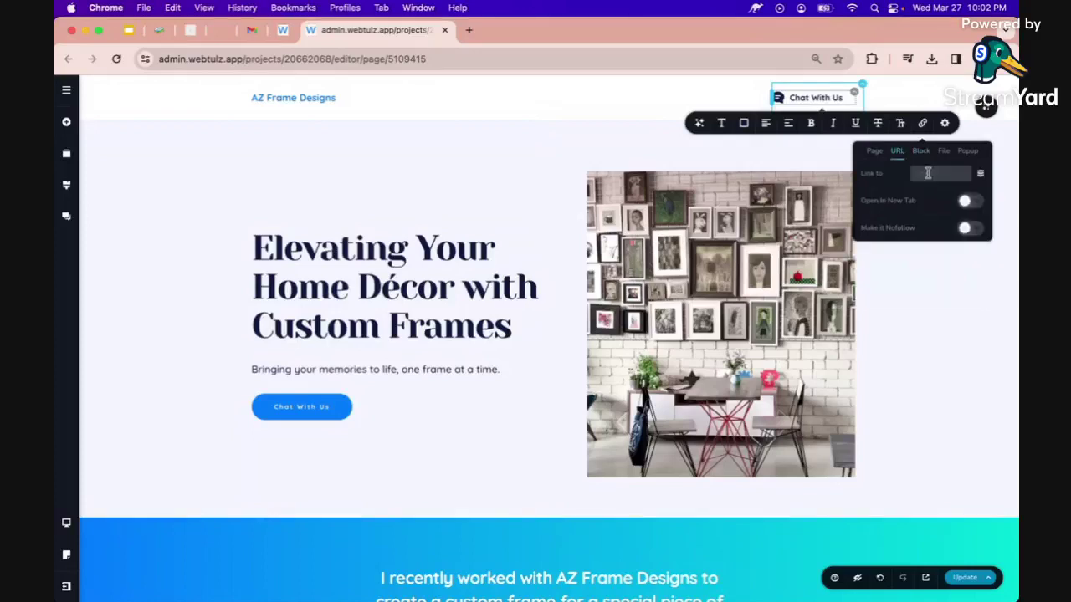
click(928, 174)
text(https://m.me)
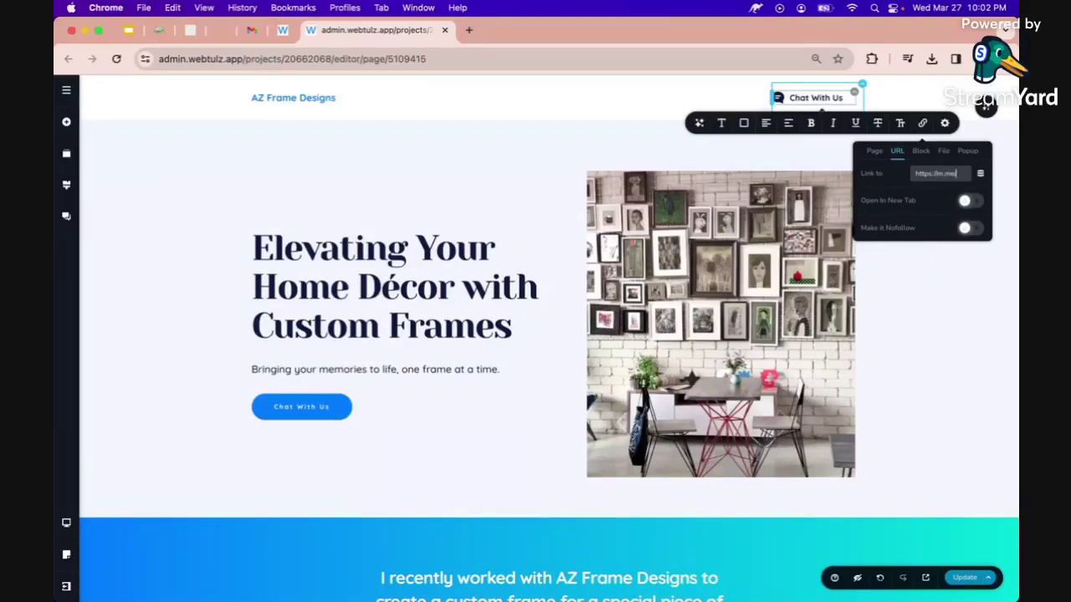
text(/azframed)
Check the full address in the Link to field and select it.
double_click(943, 174)
right_click(951, 176)
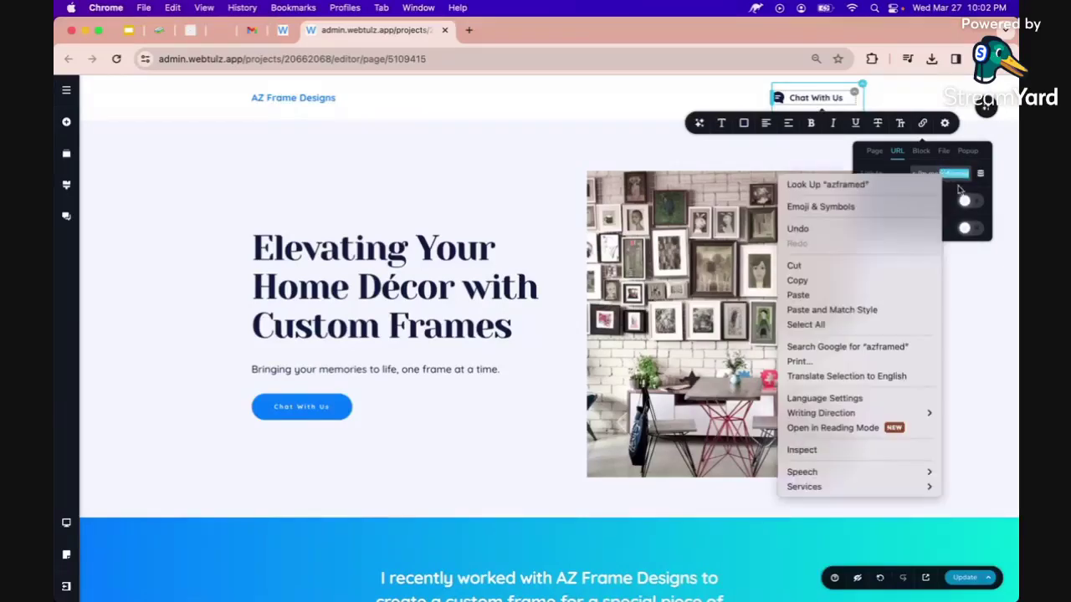
key(Escape)
scroll(959, 186, up, 5)
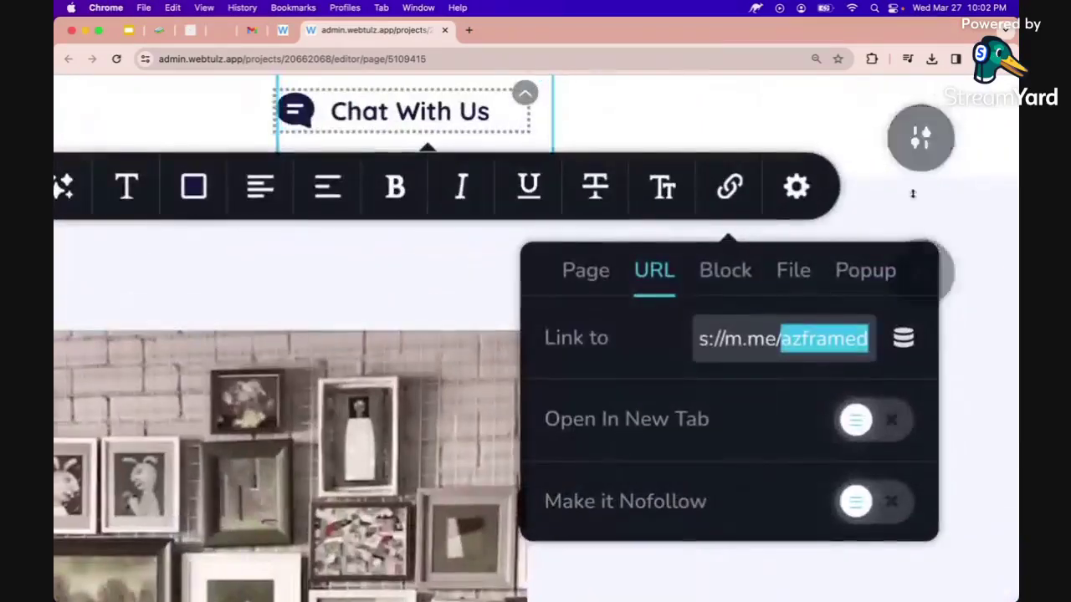
click(827, 331)
key(Right)
key(Right)
key(Right)
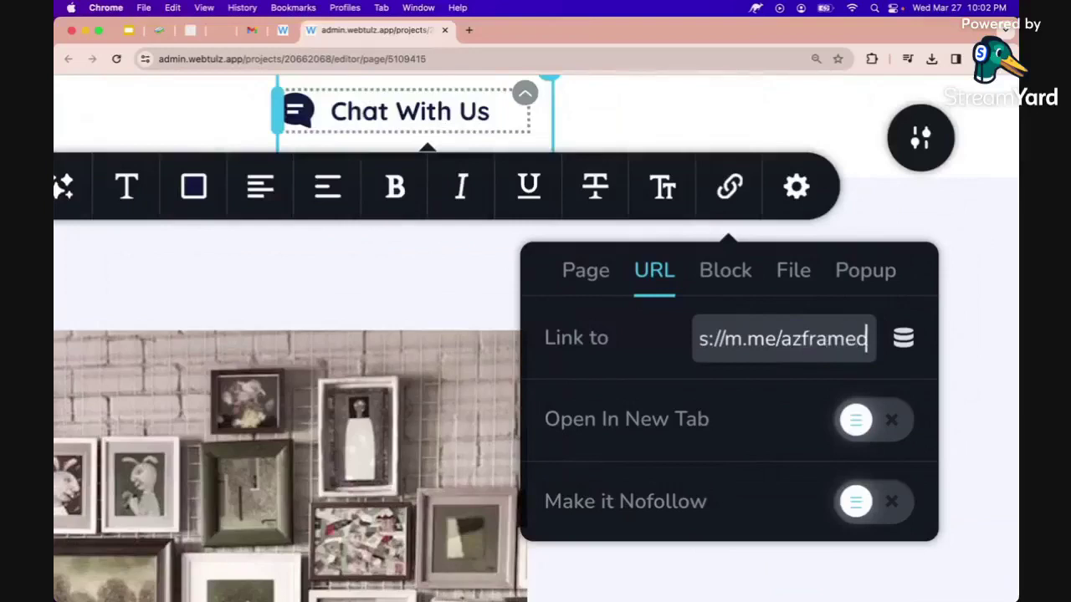
key(Up)
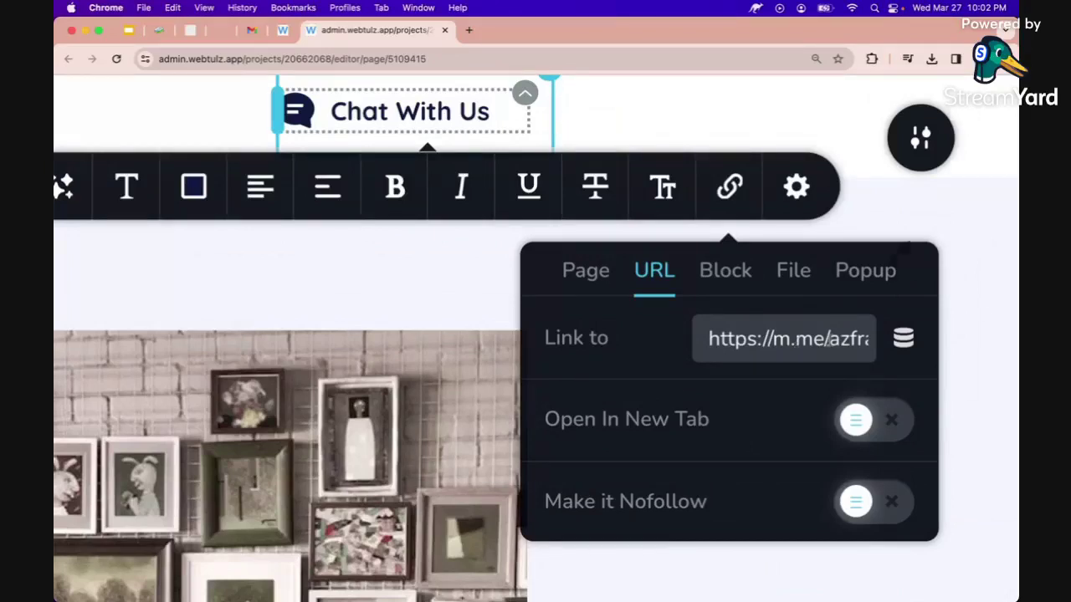
key(Right)
key(Right)
key(Right)
key(Right)
key(Right)
key(Right)
key(Right)
key(Right)
key(Right)
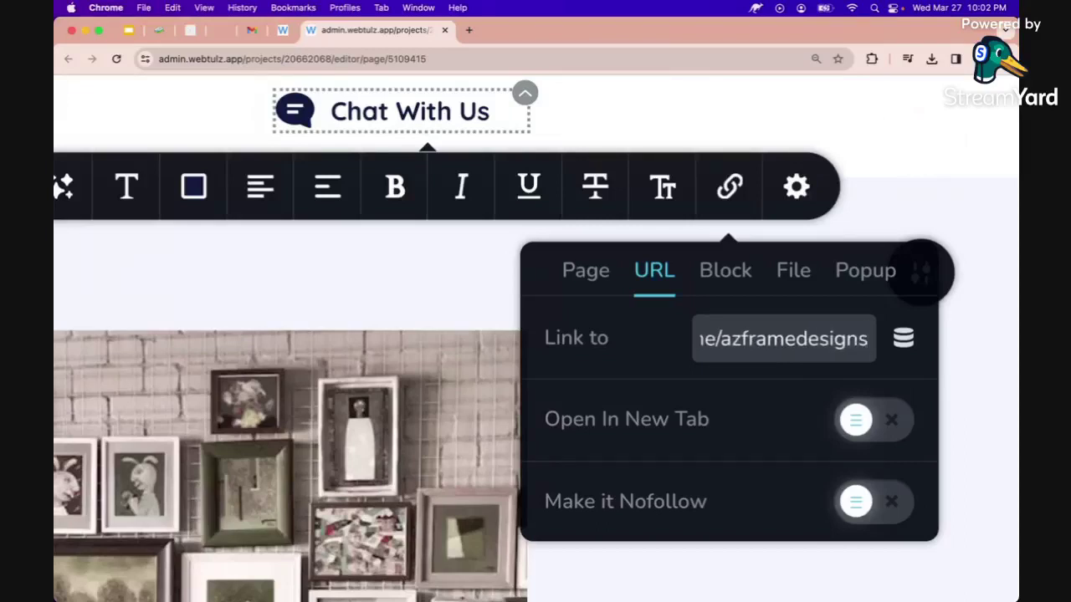
key(super+a)
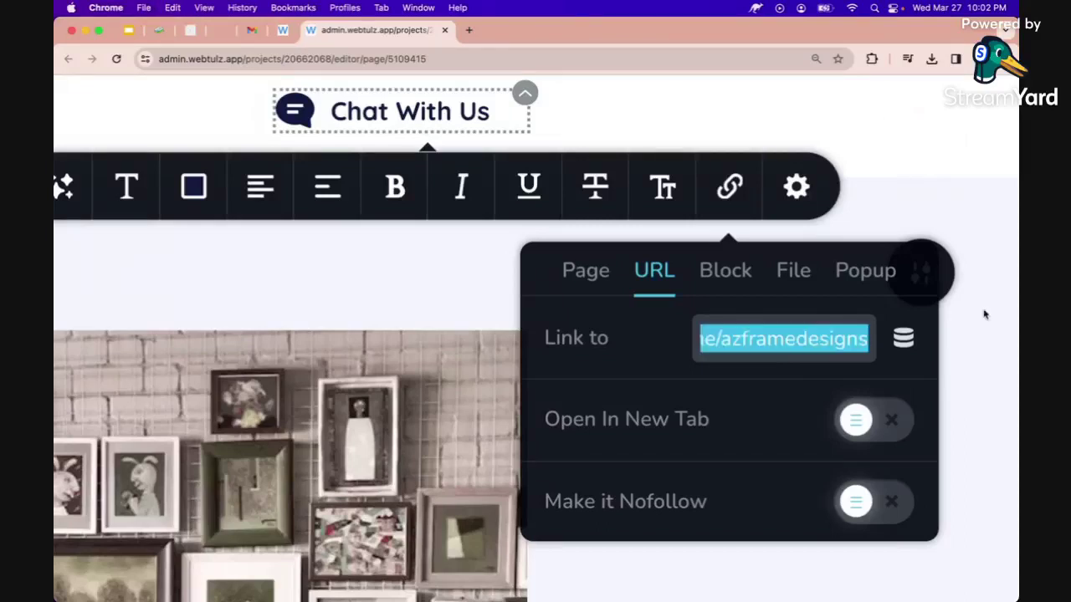
Make the button's link open in a new tab and save the page.
click(888, 427)
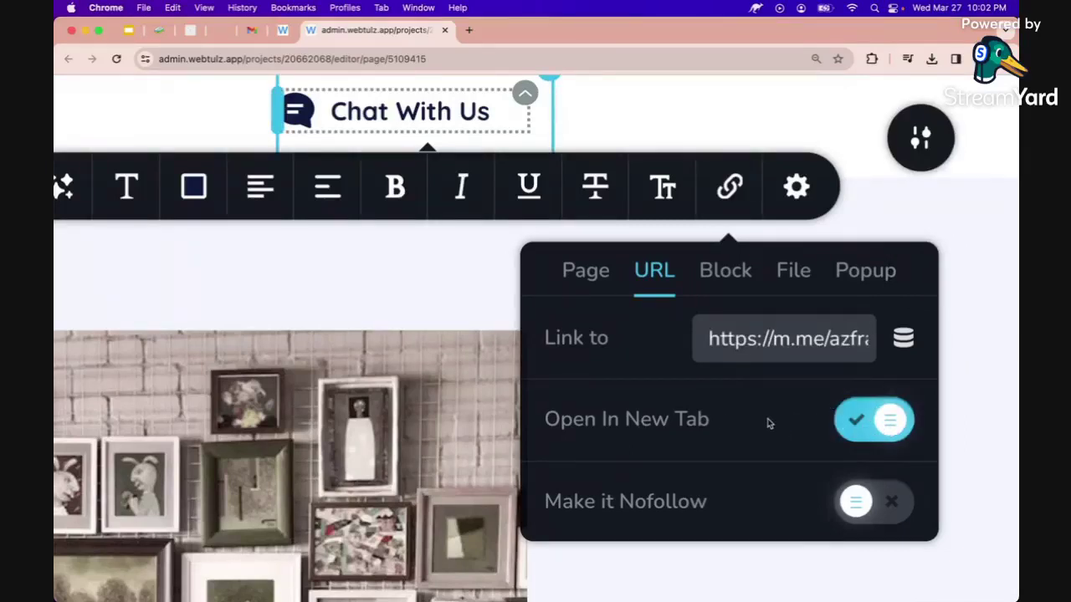
scroll(768, 424, down, 5)
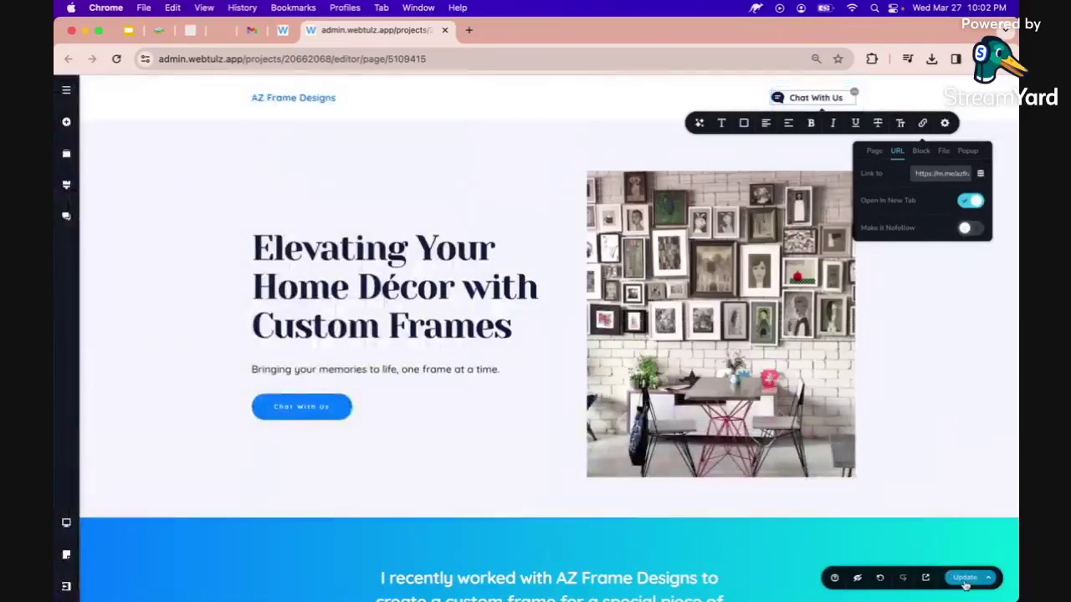
click(964, 578)
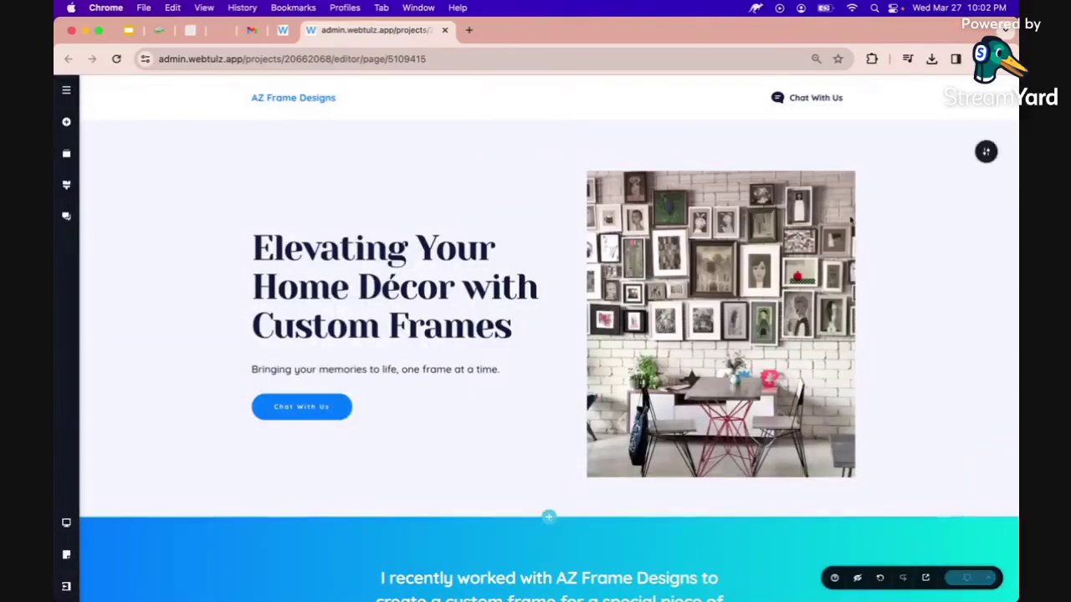
click(813, 98)
Copy the Messenger address from an already-linked button's link settings.
click(921, 123)
triple_click(917, 173)
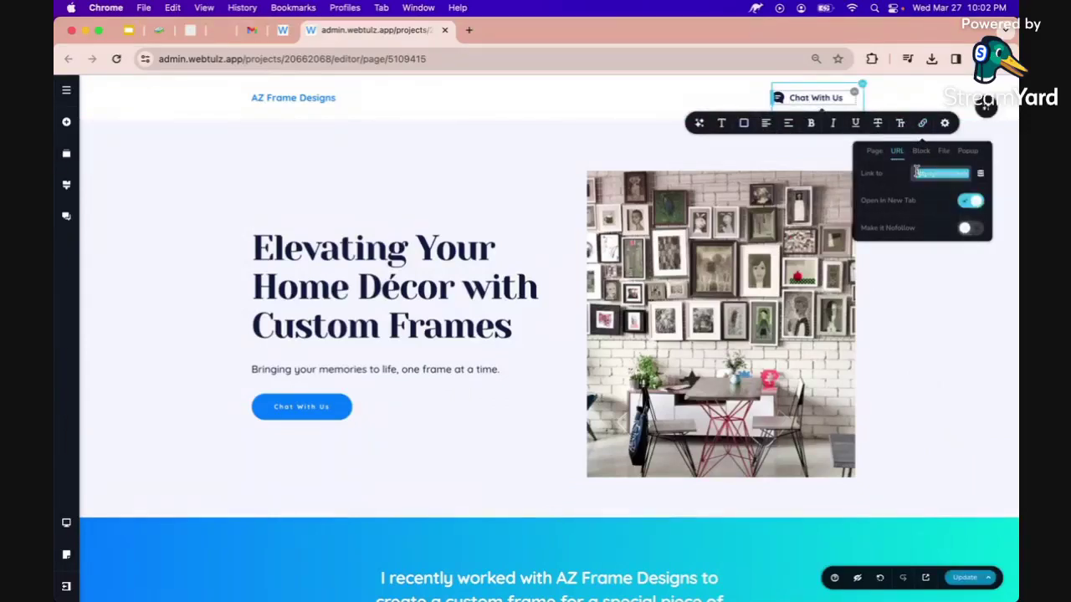
right_click(916, 172)
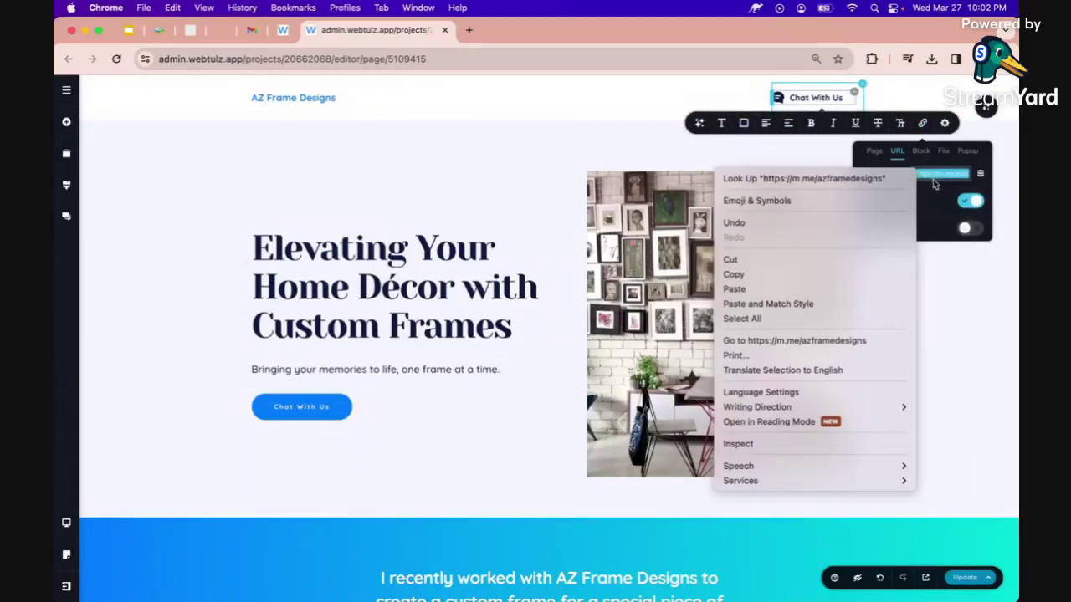
click(733, 275)
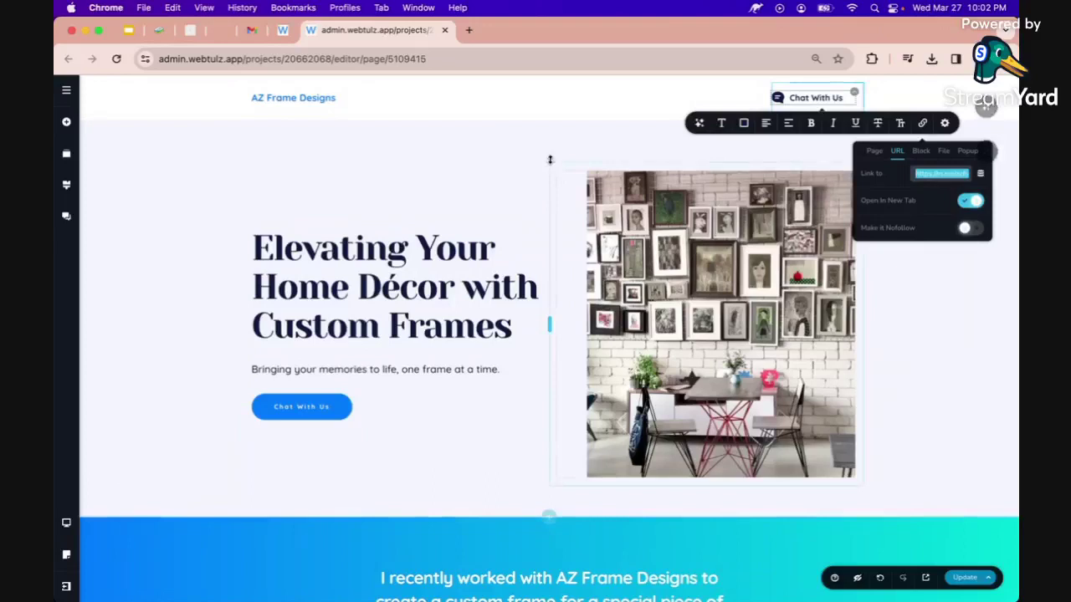
Paste the Messenger address into the hero Chat With Us button's link, set it to open in a new tab, and update.
click(293, 410)
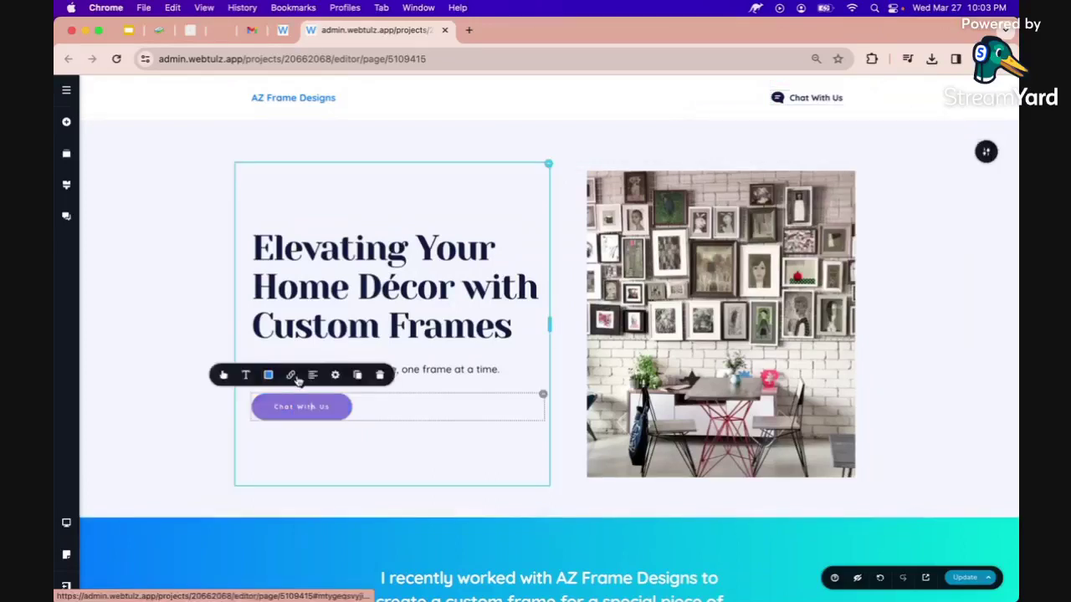
click(297, 378)
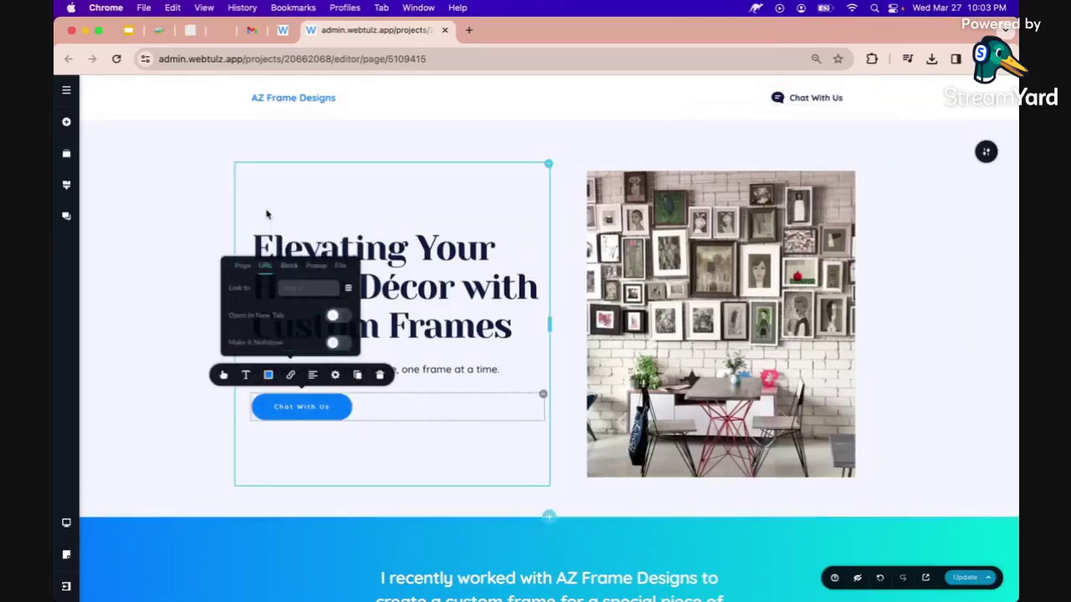
click(296, 286)
key(cmd+v)
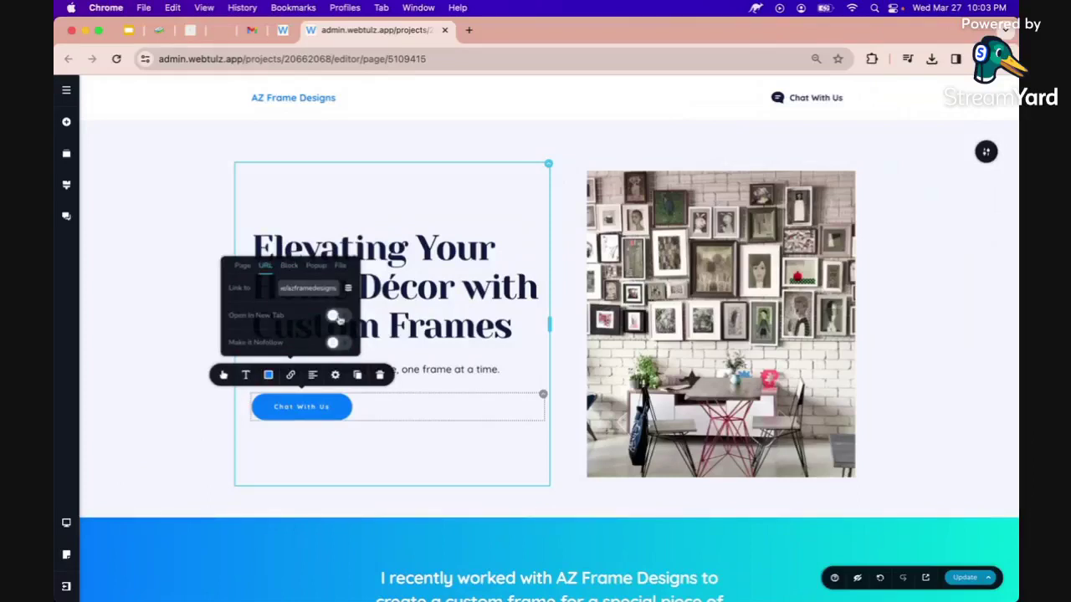
click(336, 317)
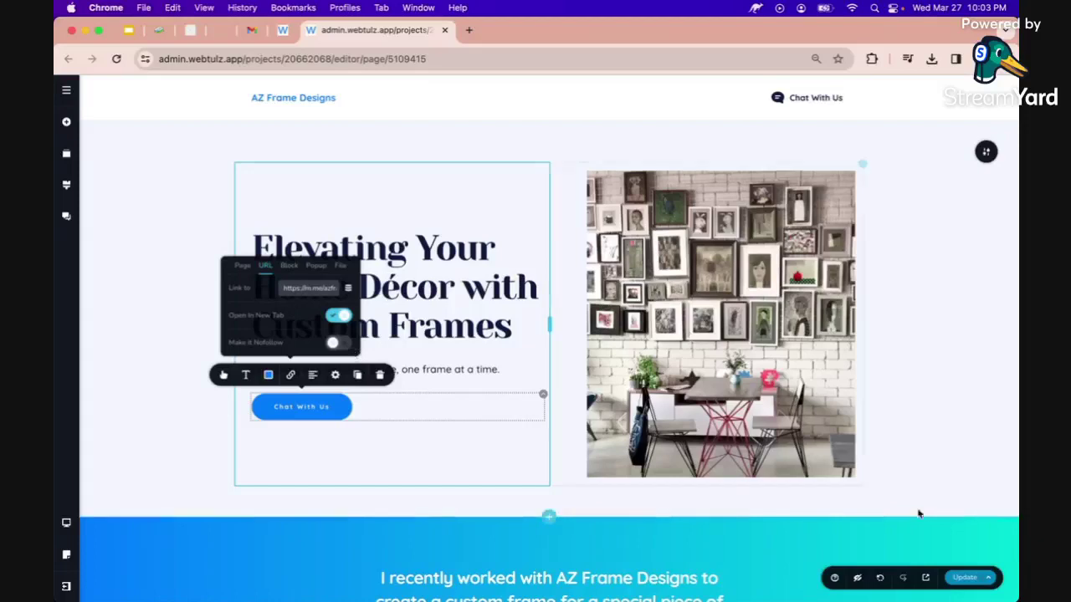
click(952, 576)
Link the Contact Us Chat With Us button to the pasted Messenger URL in a new tab, then update.
scroll(824, 439, down, 10)
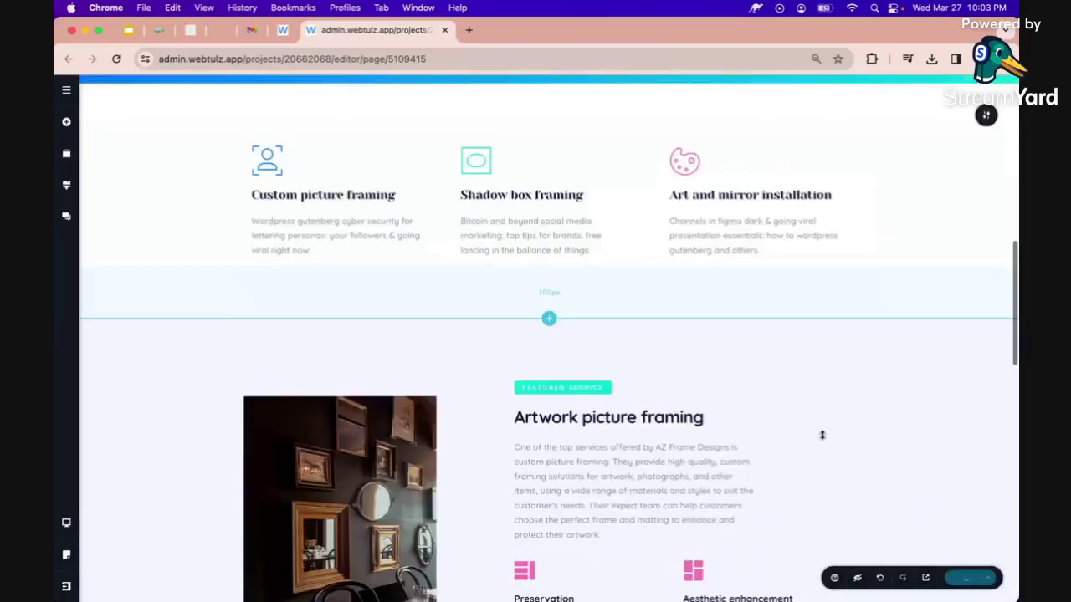
scroll(822, 435, down, 5)
scroll(822, 435, down, 10)
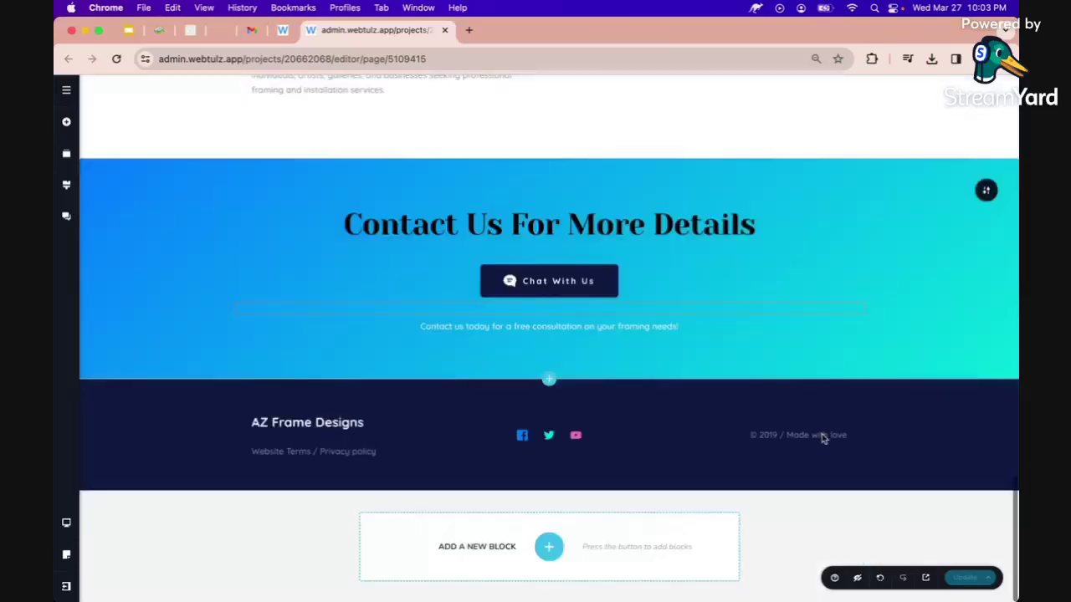
click(557, 279)
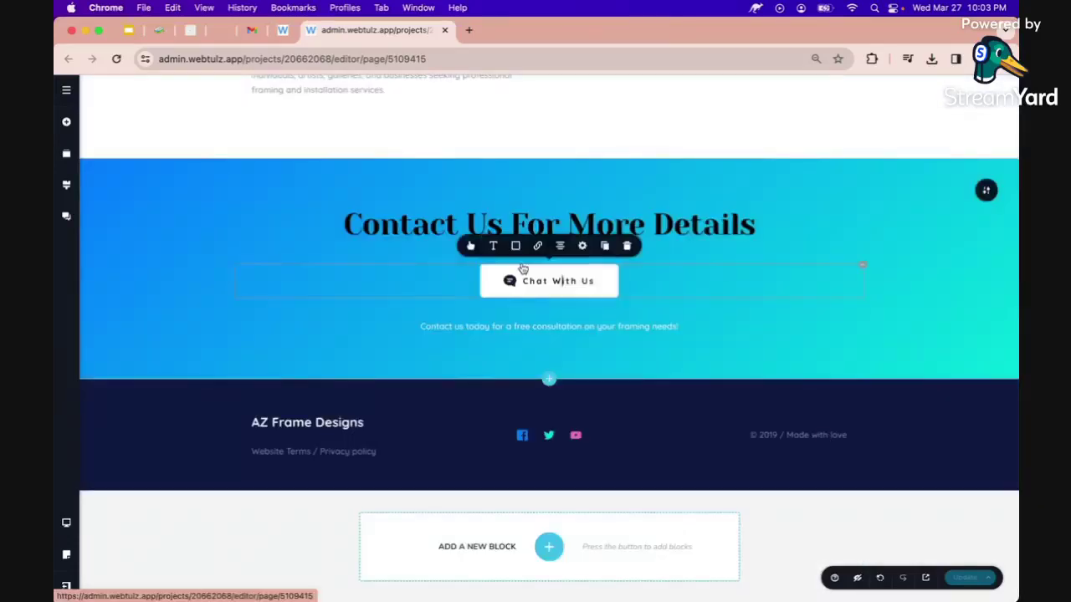
click(537, 245)
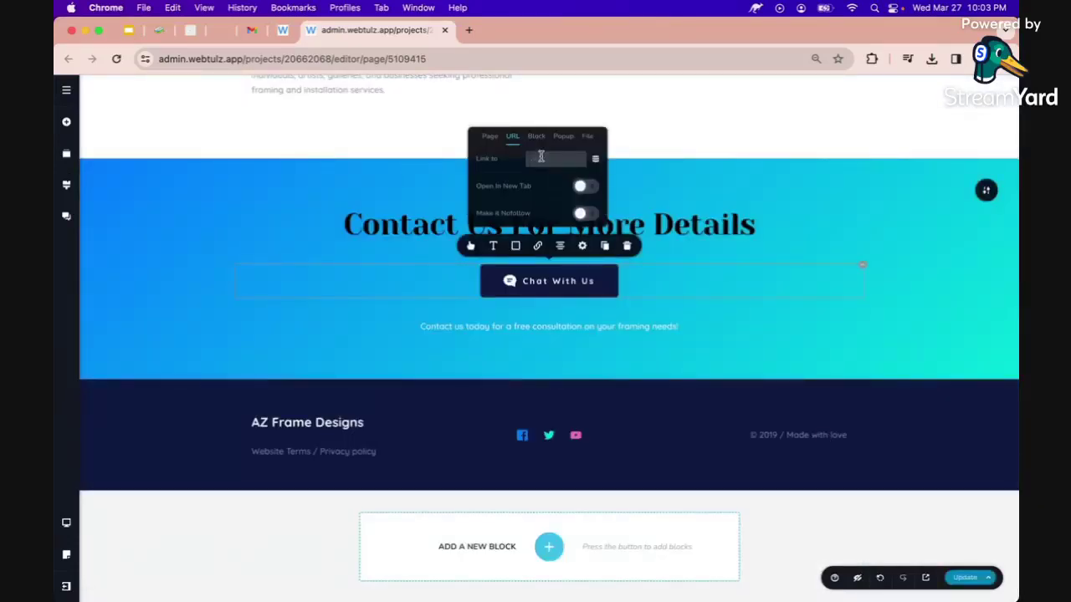
click(540, 156)
key(super+v)
click(583, 187)
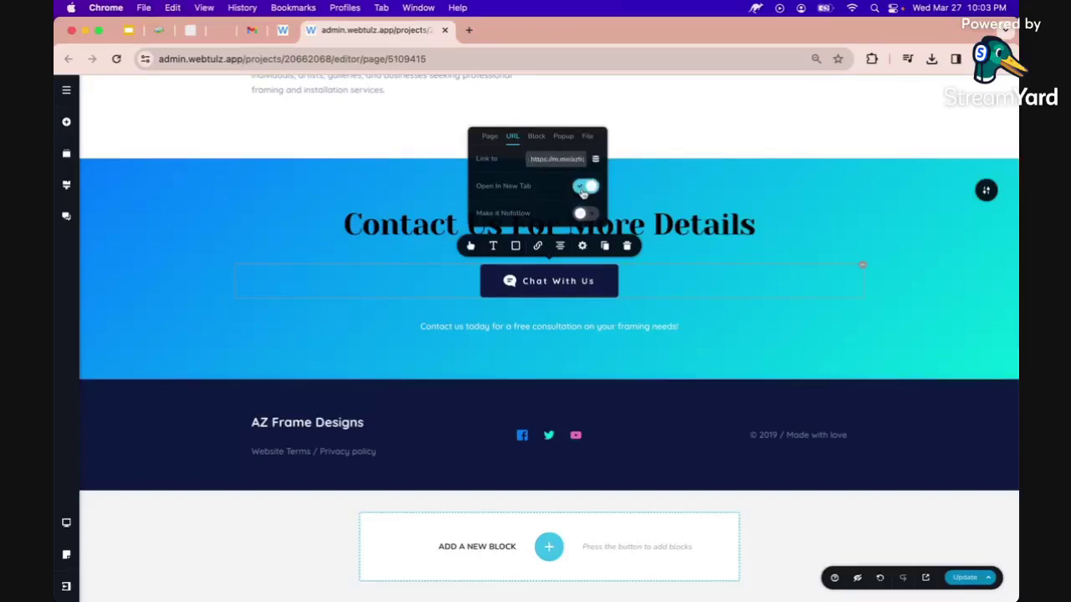
click(958, 577)
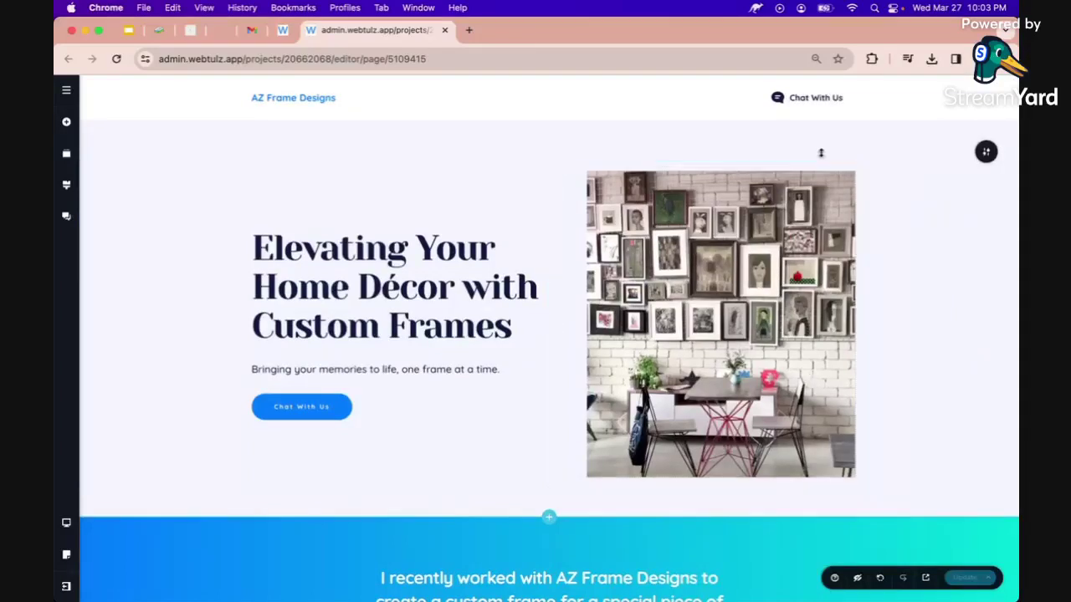
Switch to the Tablet preview and widen the AZ Frame Designs logo onto one line.
click(67, 525)
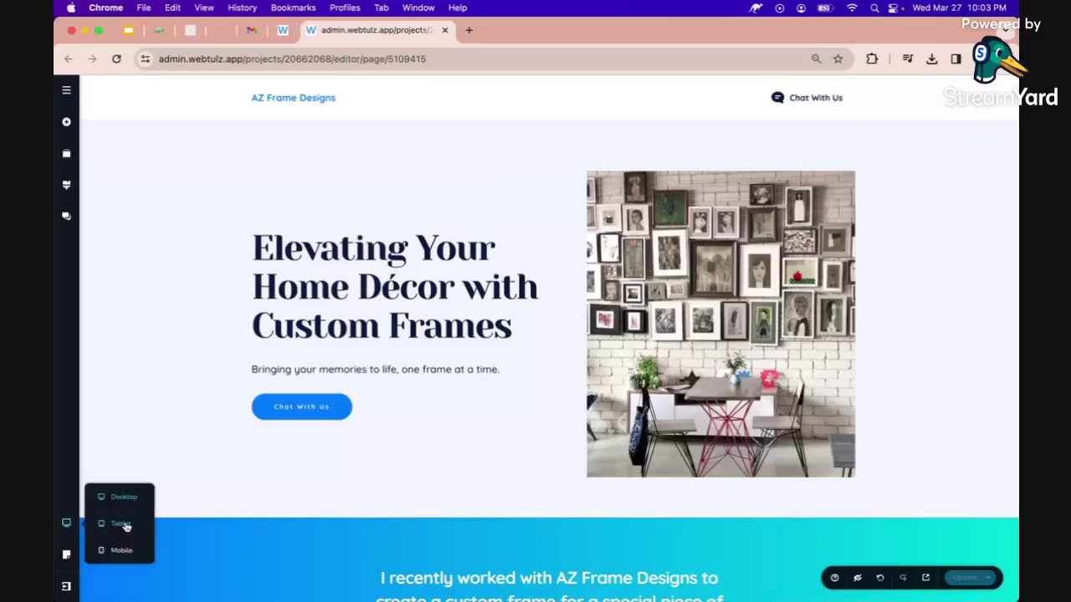
click(122, 525)
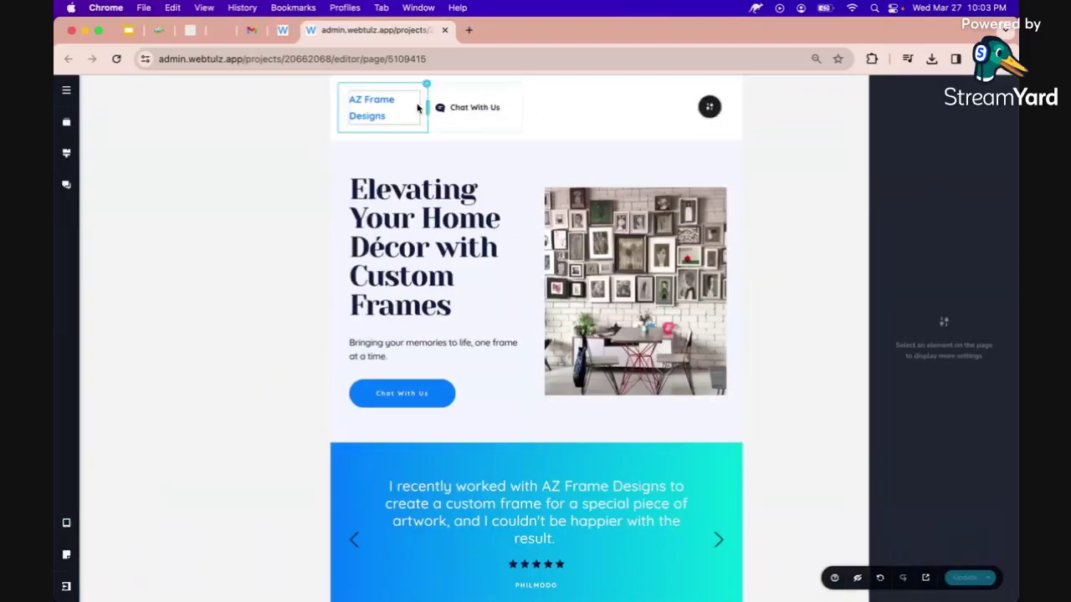
drag(425, 107, 642, 104)
Review the tablet header and hero, then scroll down to the About Us team cards.
click(691, 110)
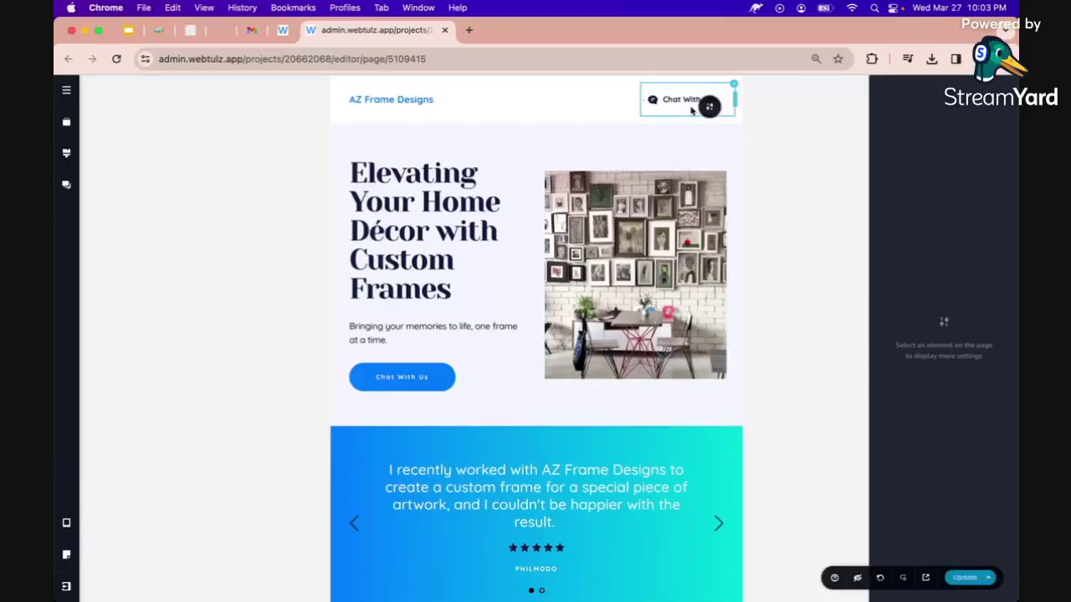
click(423, 327)
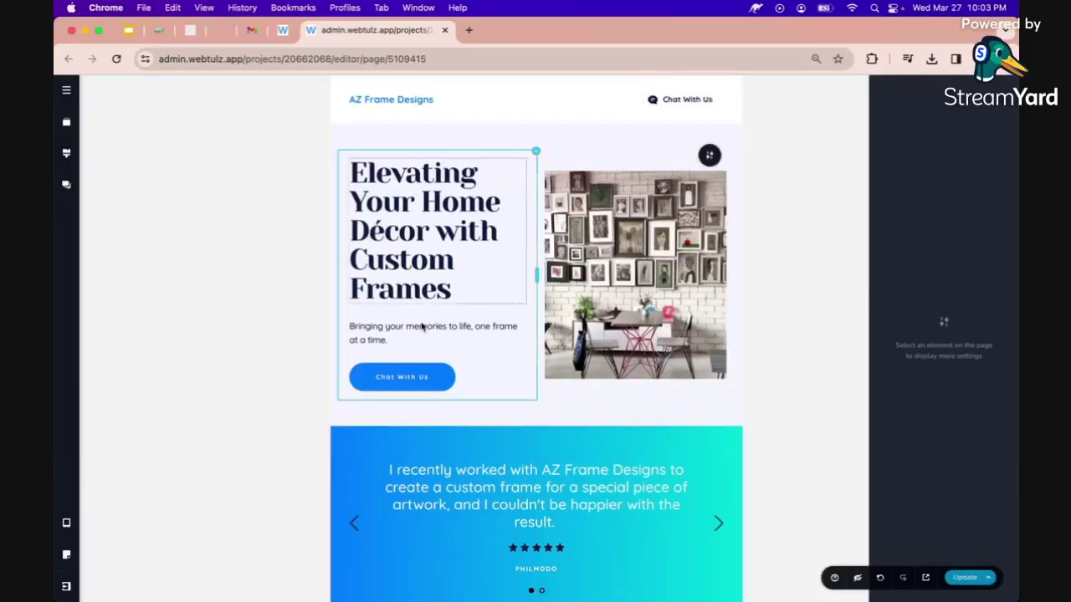
scroll(423, 327, down, 3)
scroll(420, 362, down, 3)
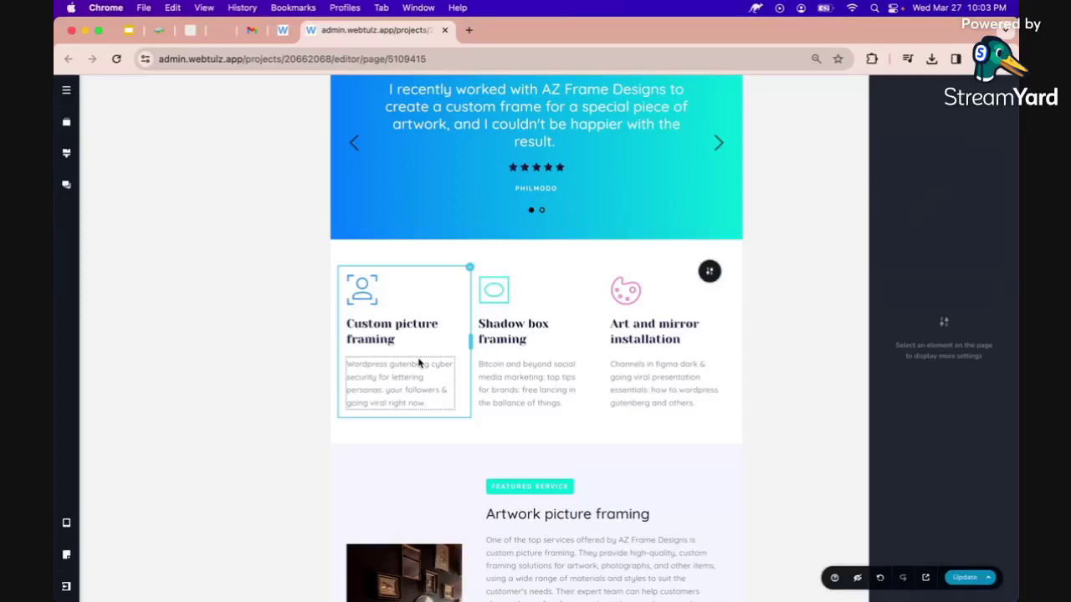
scroll(419, 362, down, 10)
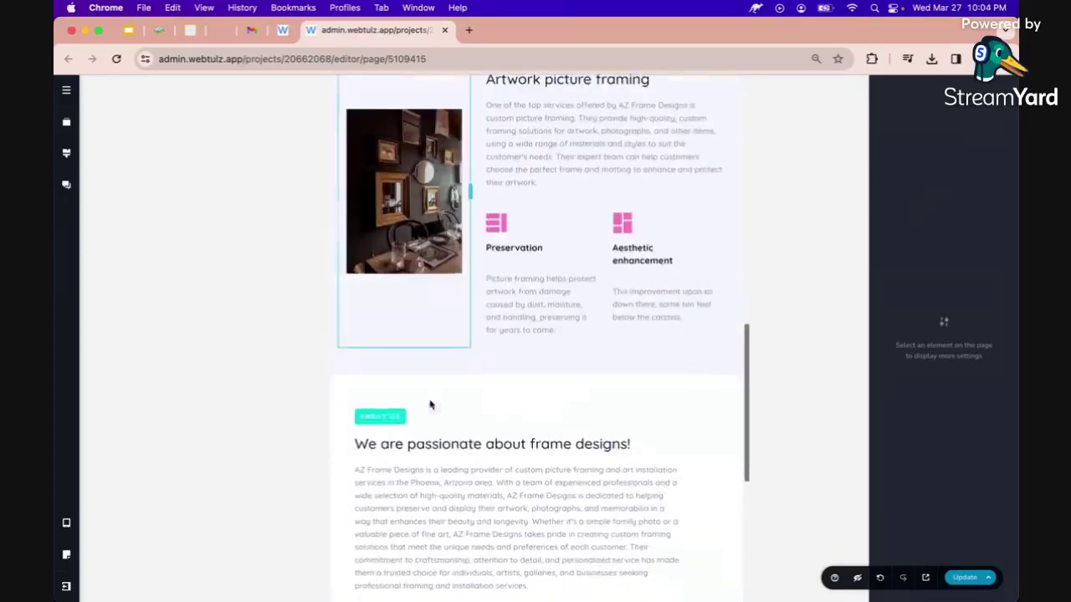
scroll(431, 404, down, 4)
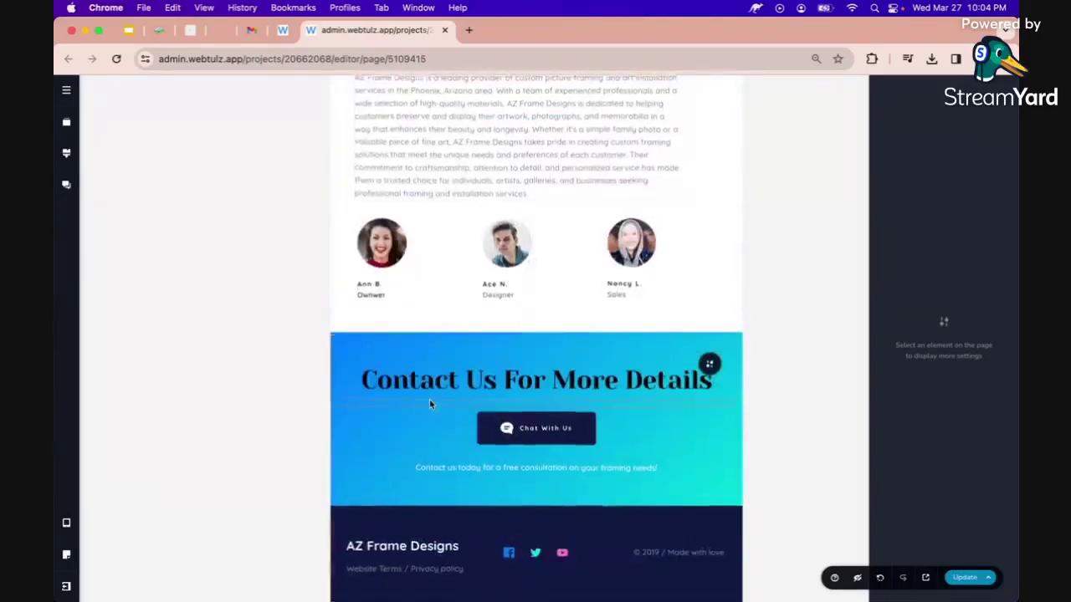
scroll(430, 401, up, 1)
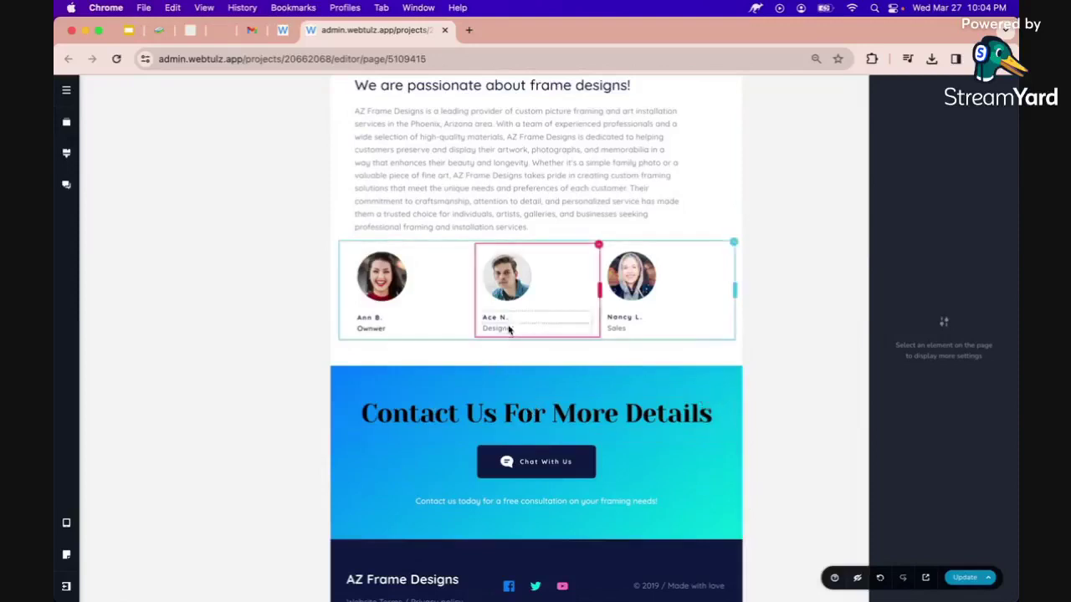
scroll(408, 326, up, 2)
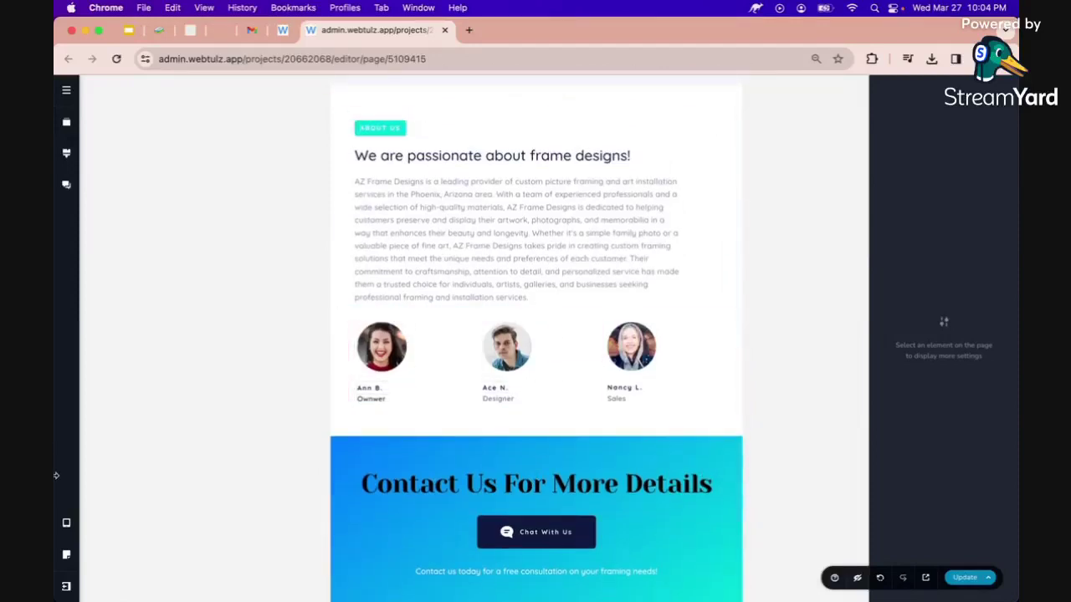
Switch to the Mobile preview and widen the header logo to fit one line.
mouse_move(66, 523)
click(120, 551)
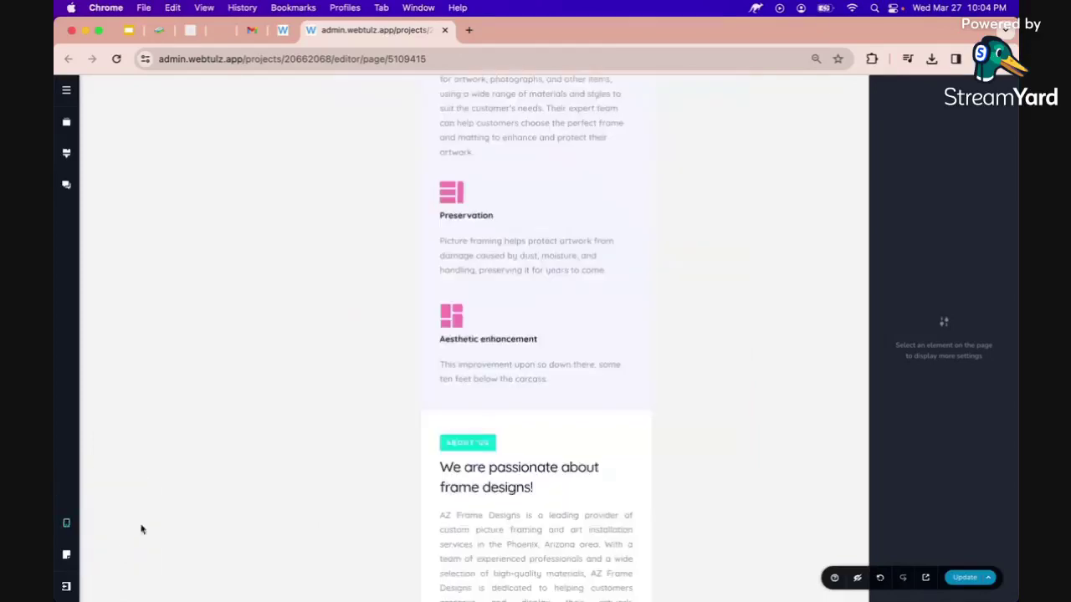
scroll(462, 343, up, 2)
scroll(469, 338, up, 10)
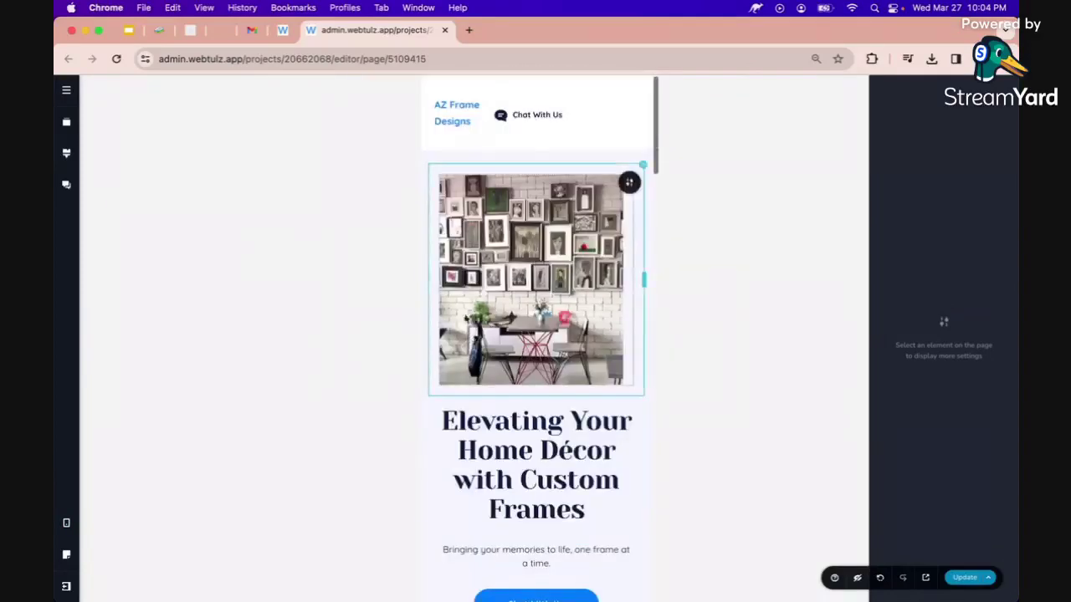
drag(494, 109, 551, 105)
Centre the footer's AZ Frame Designs text and save the mobile layout.
scroll(527, 176, down, 10)
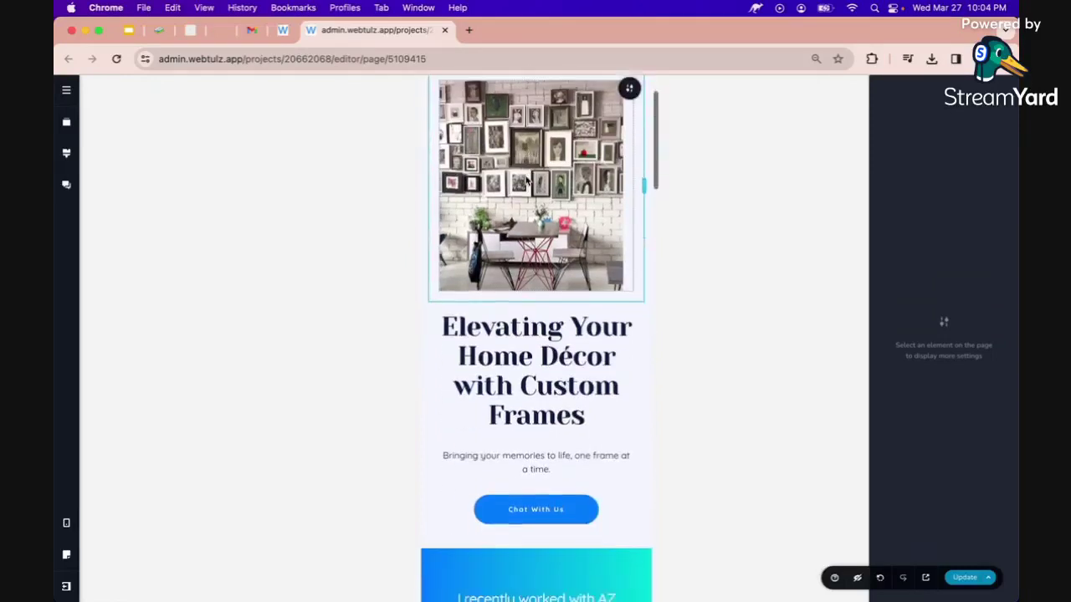
scroll(526, 180, down, 3)
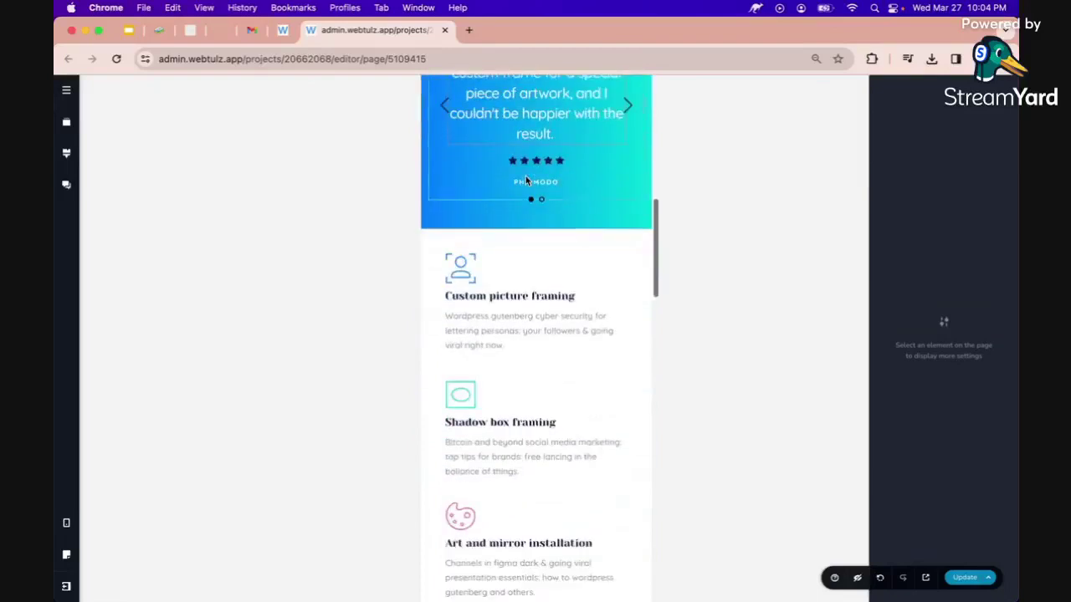
scroll(526, 180, down, 10)
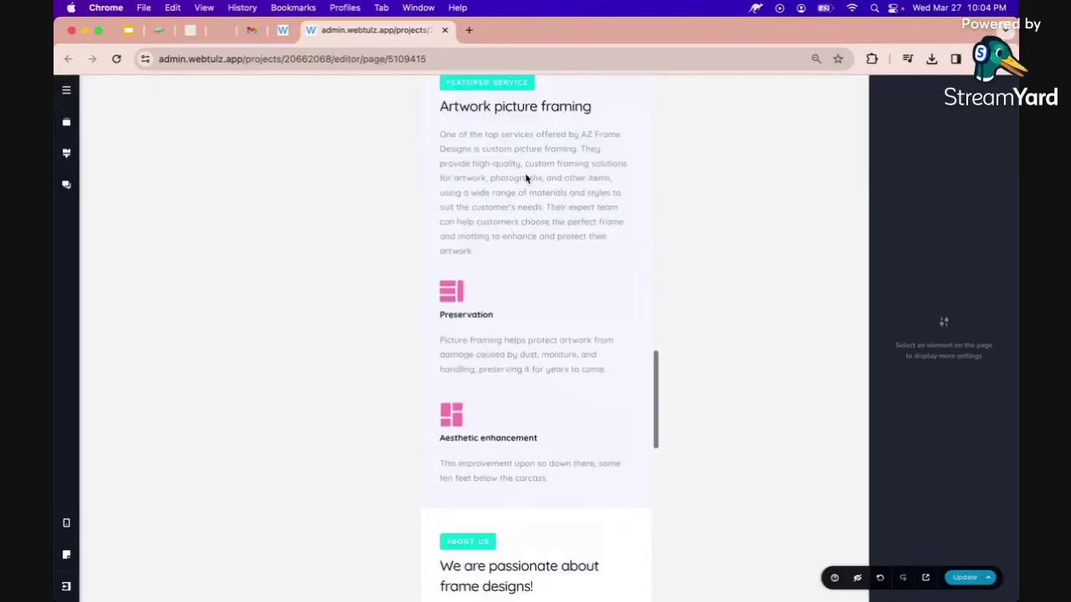
scroll(526, 178, down, 10)
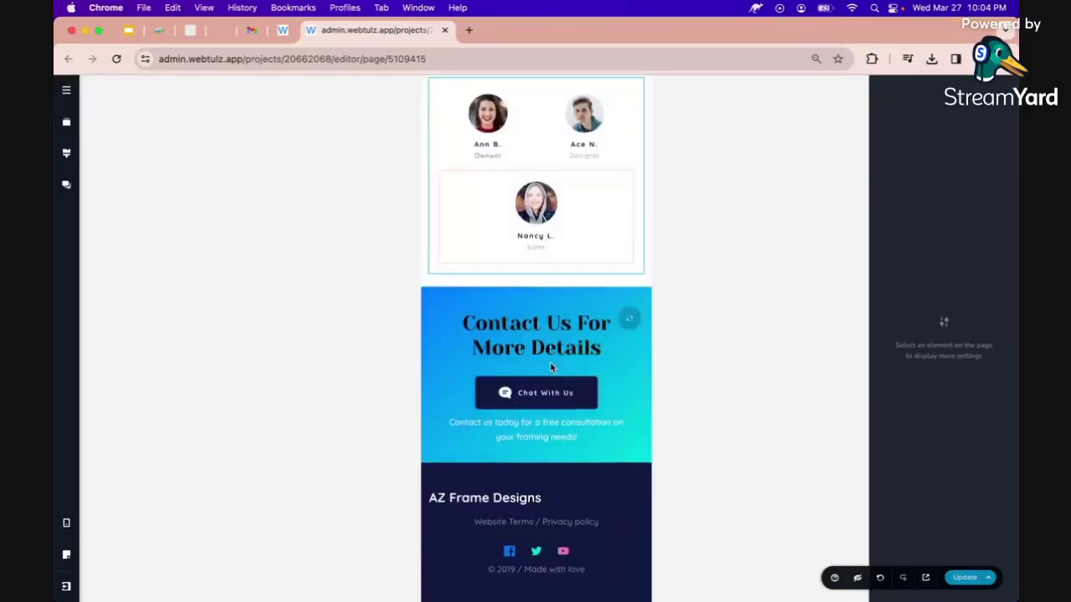
click(512, 504)
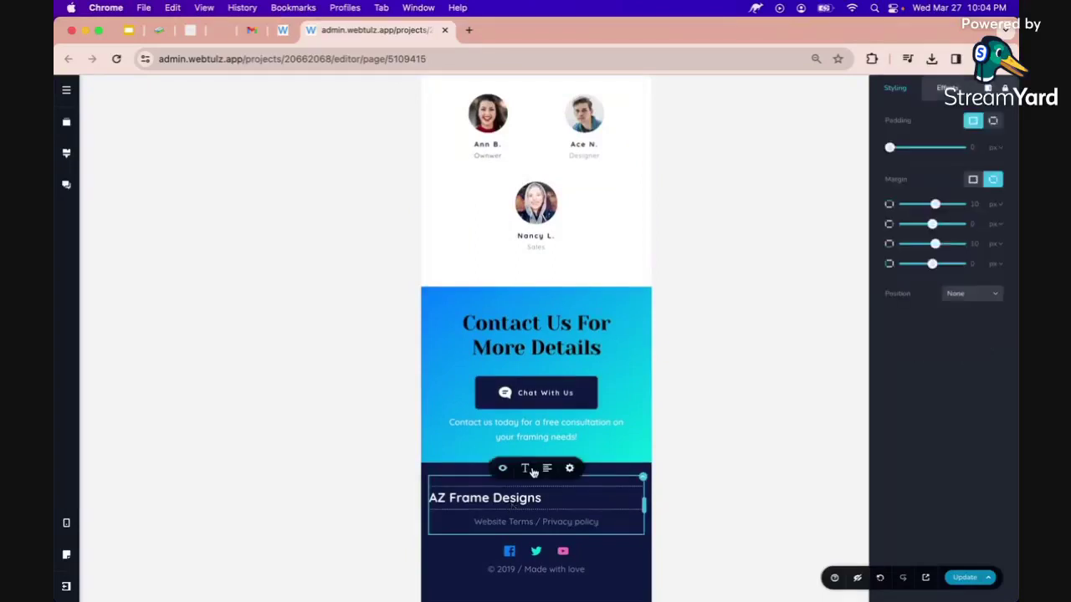
click(546, 468)
click(964, 577)
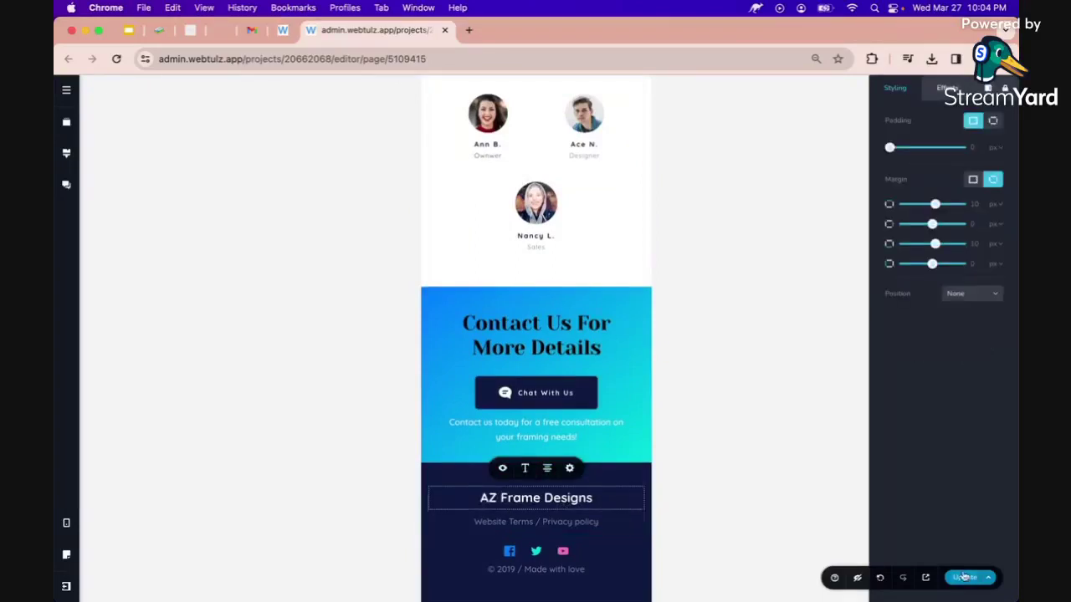
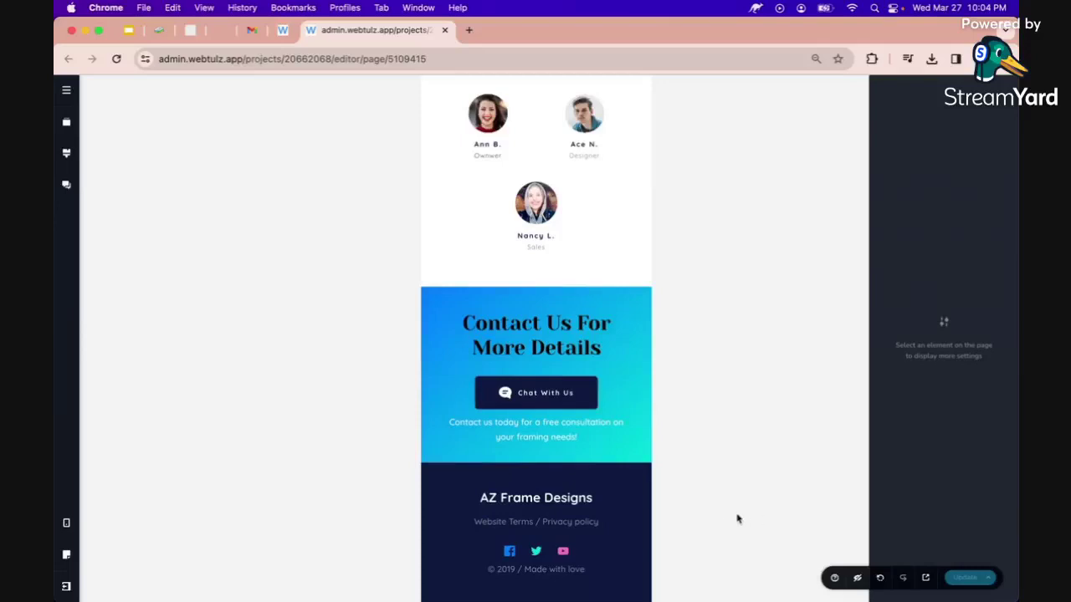
Scroll the mobile preview back up to the hero and bring up the device-size choices.
scroll(535, 402, up, 10)
scroll(538, 420, up, 2)
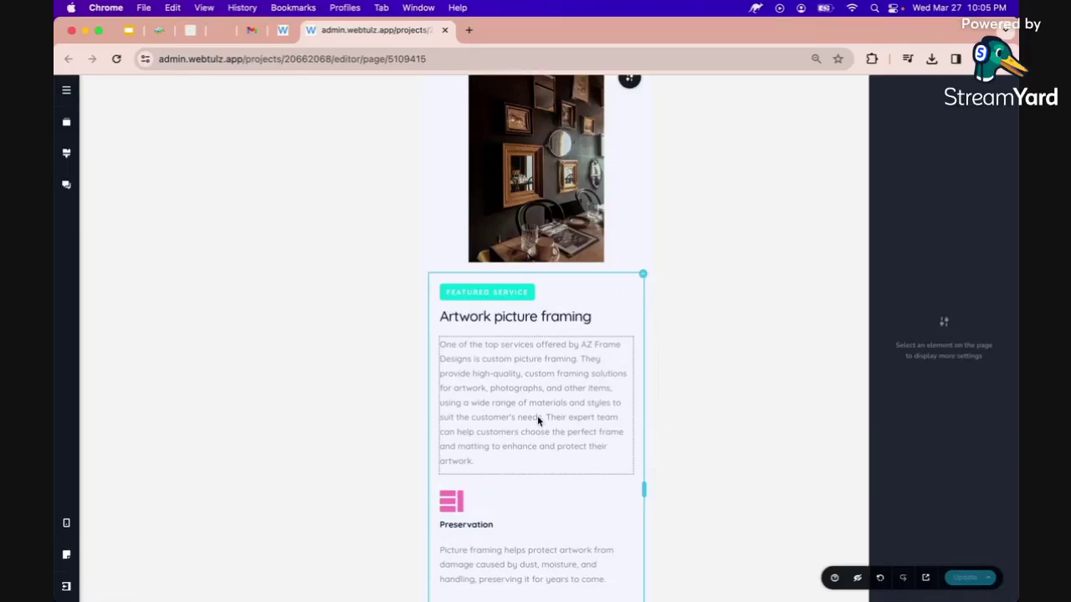
scroll(538, 416, up, 15)
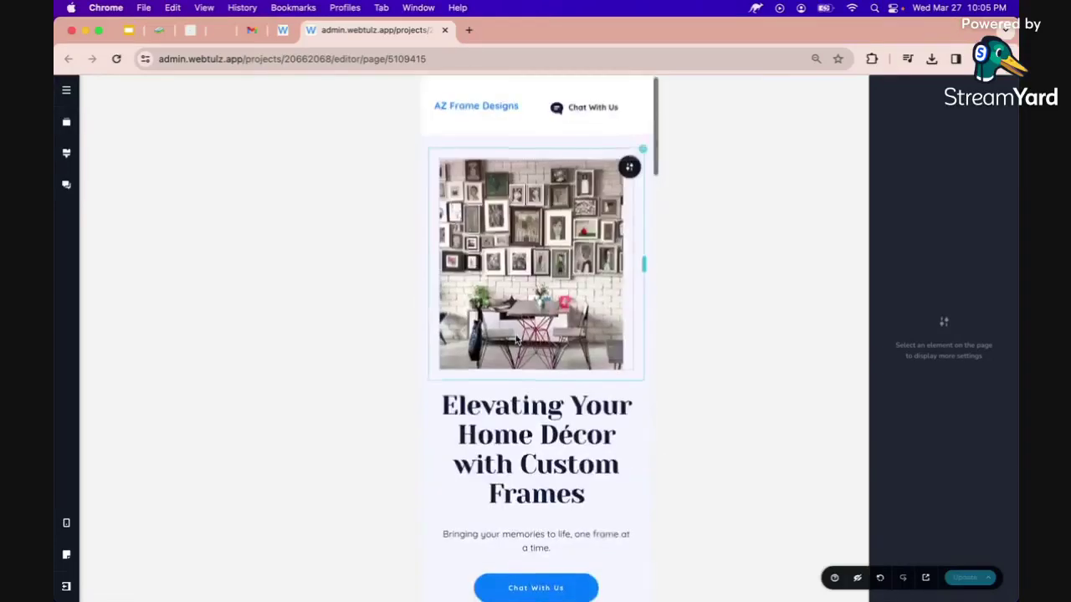
click(65, 524)
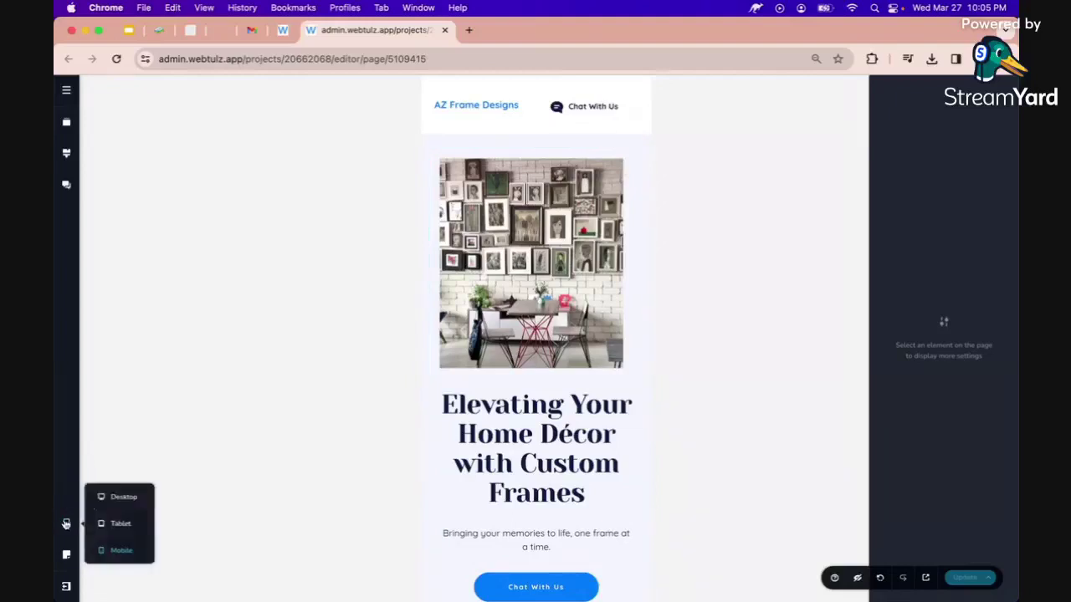
Switch the editor to the Desktop layout and open the live site in a new tab.
click(122, 497)
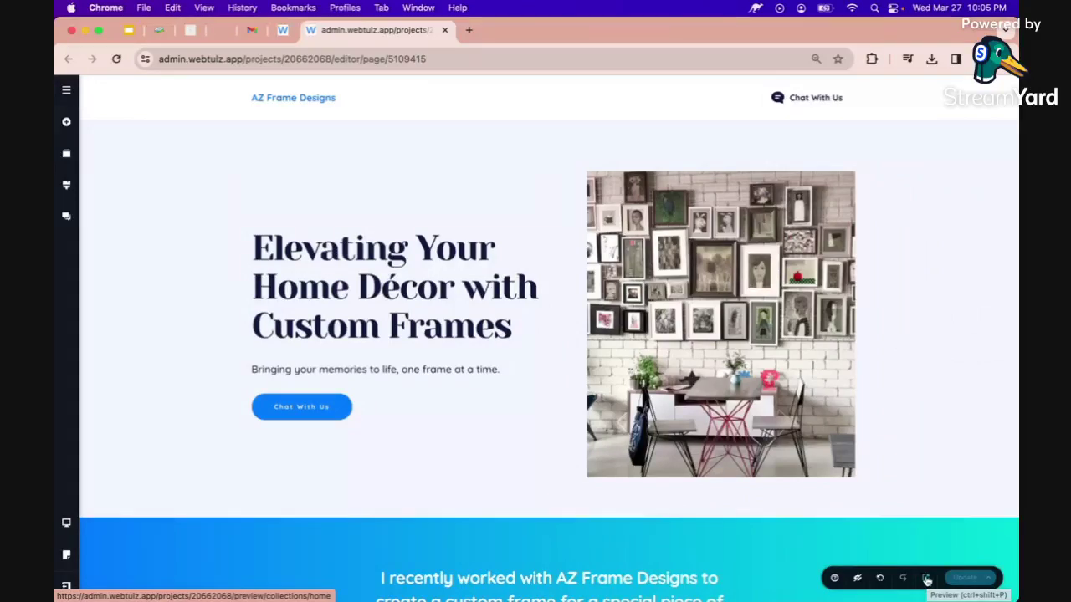
click(926, 579)
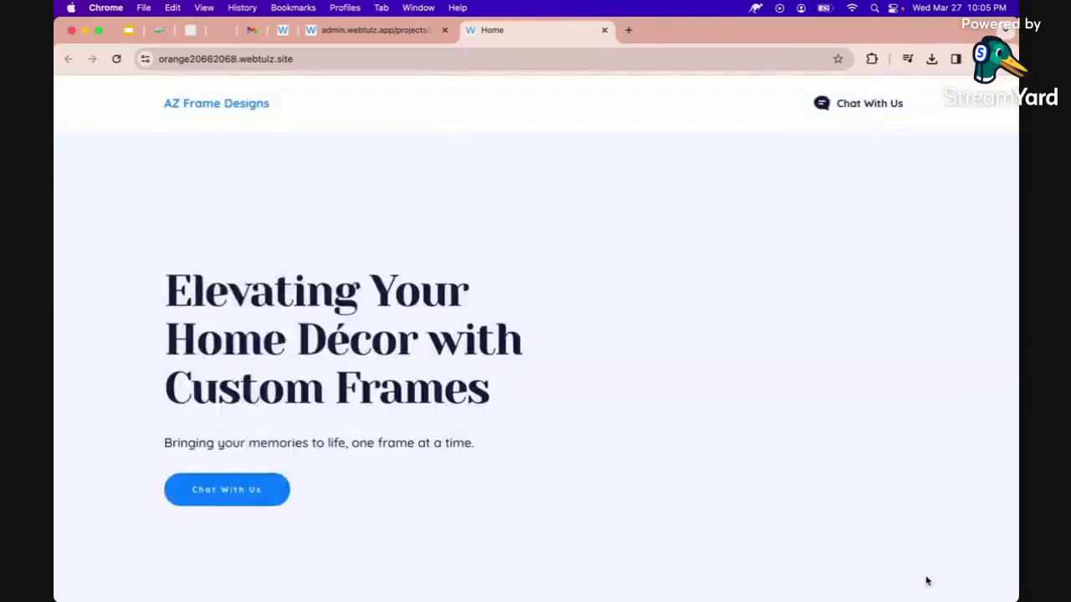
Test the live site's Chat With Us link, which opens Messenger, then close that tab.
scroll(448, 422, down, 2)
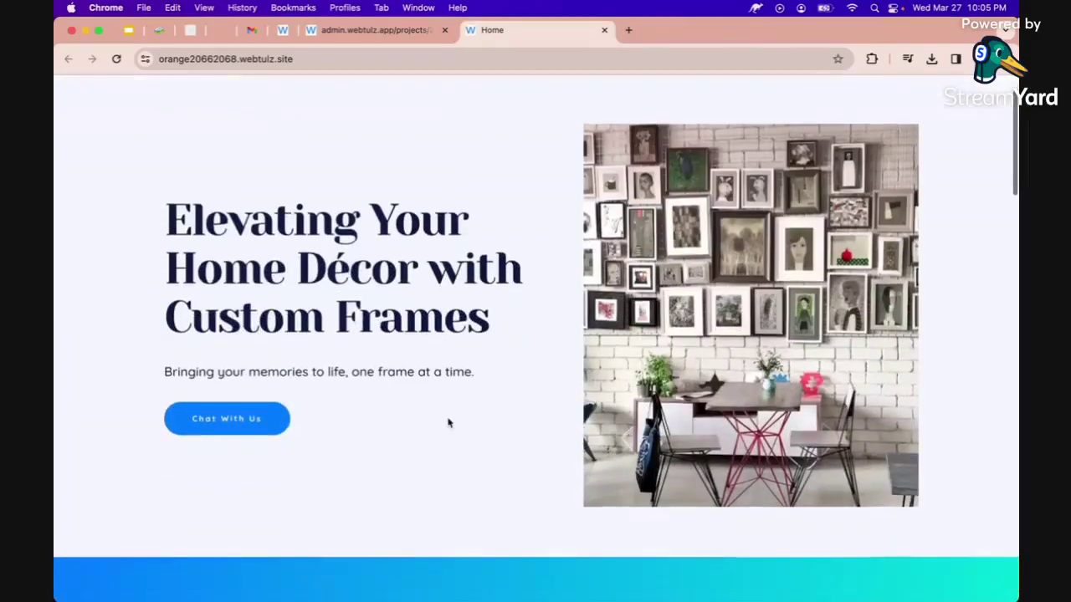
scroll(448, 423, down, 1)
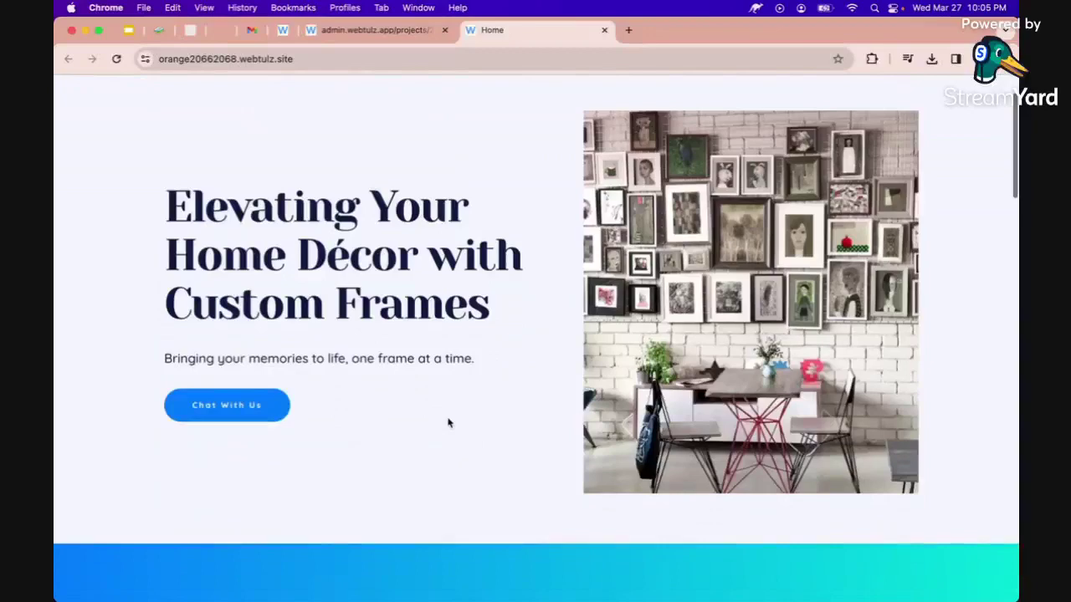
scroll(449, 422, up, 2)
click(849, 107)
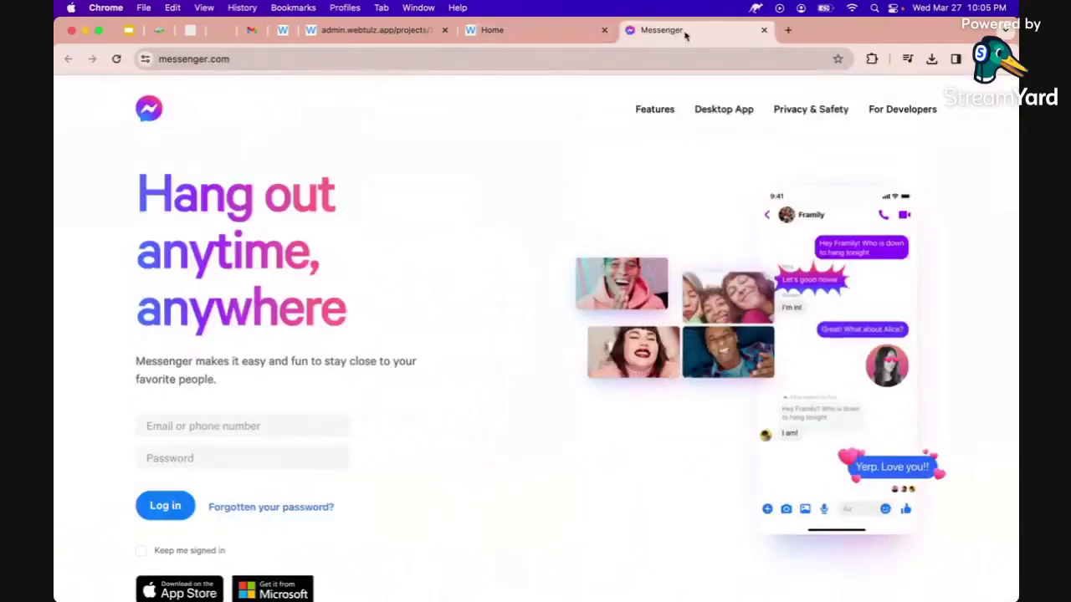
click(763, 32)
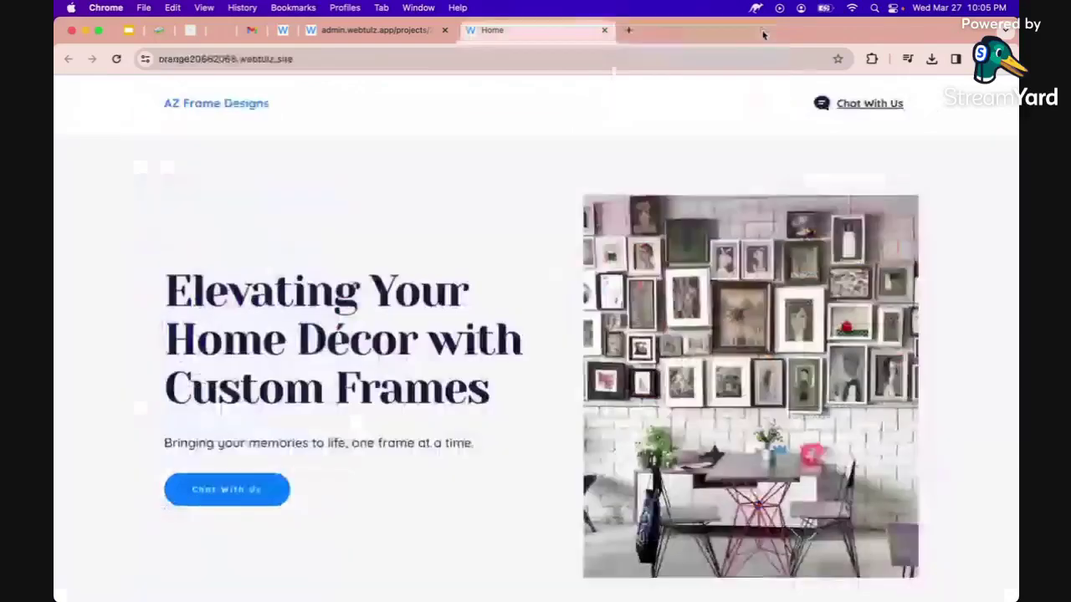
Scroll through the live page's sections, then return to the editor tab.
scroll(579, 259, down, 4)
scroll(579, 259, down, 15)
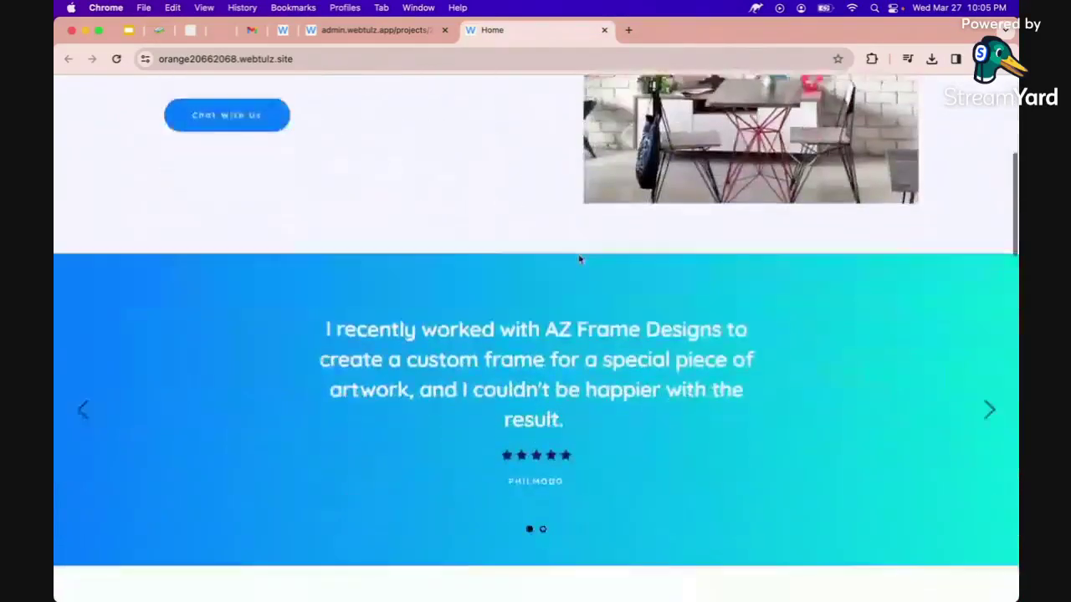
scroll(579, 259, down, 5)
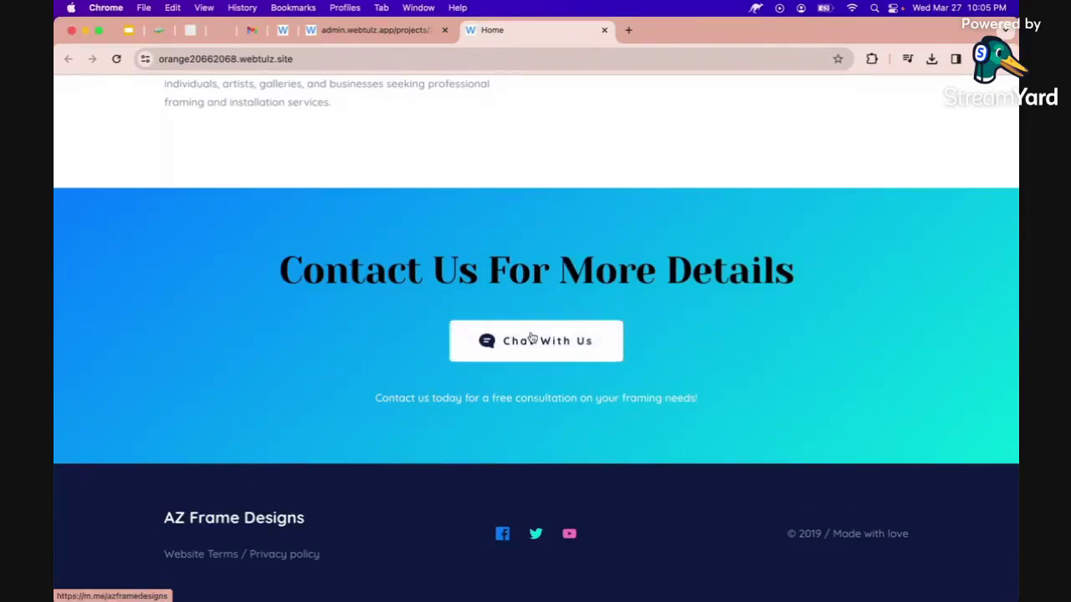
scroll(442, 218, up, 10)
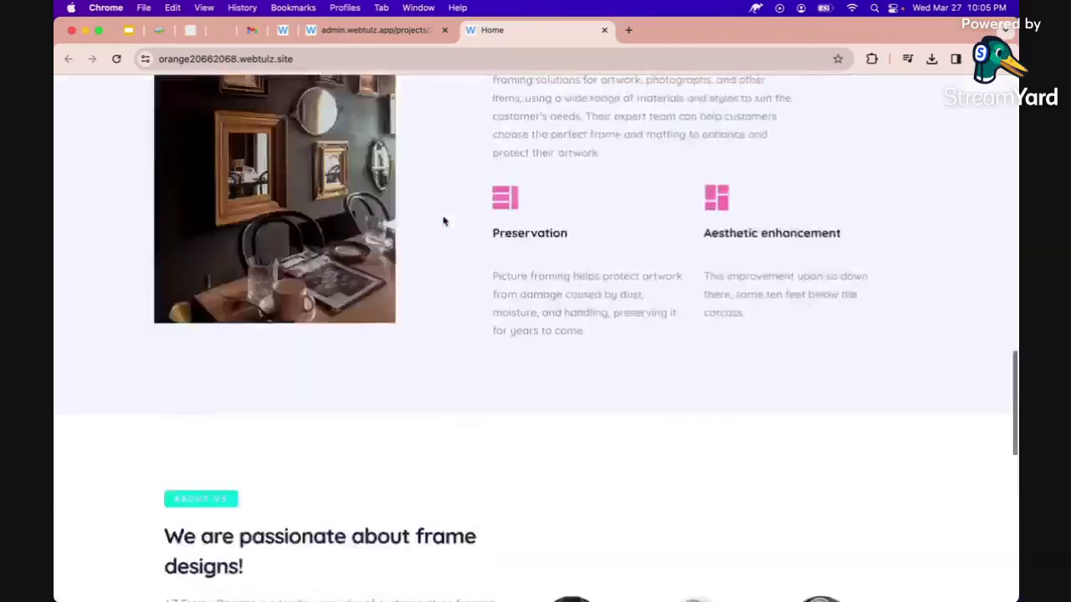
scroll(442, 220, up, 1)
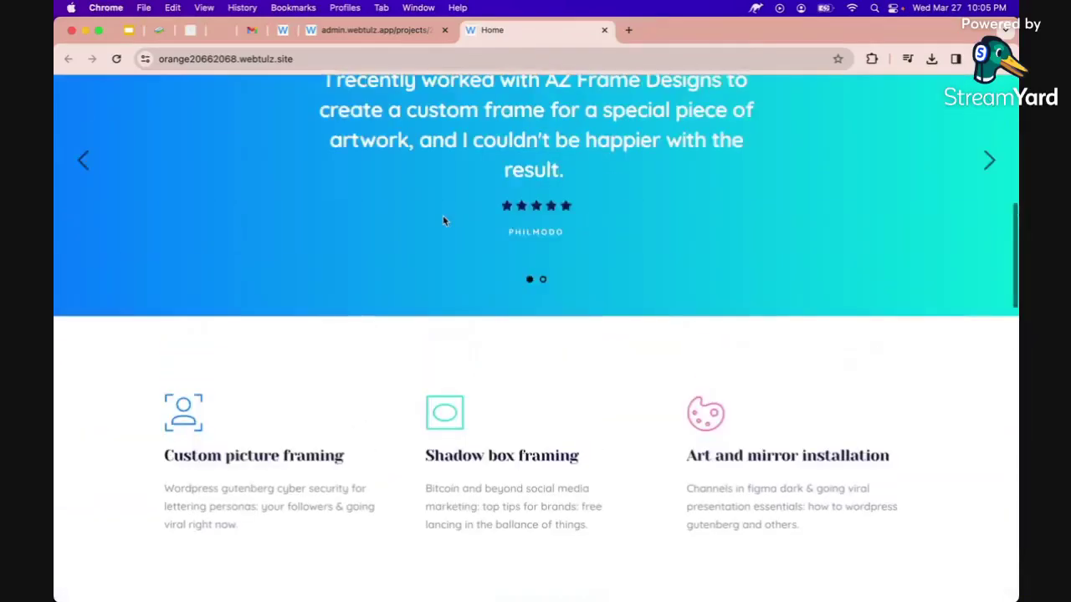
scroll(443, 217, up, 10)
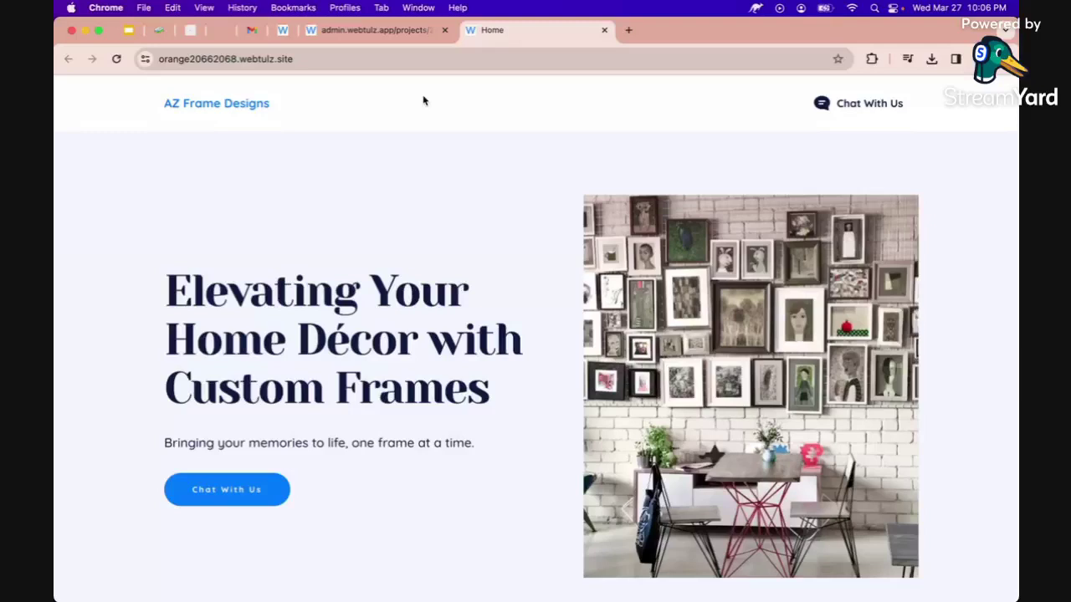
click(383, 28)
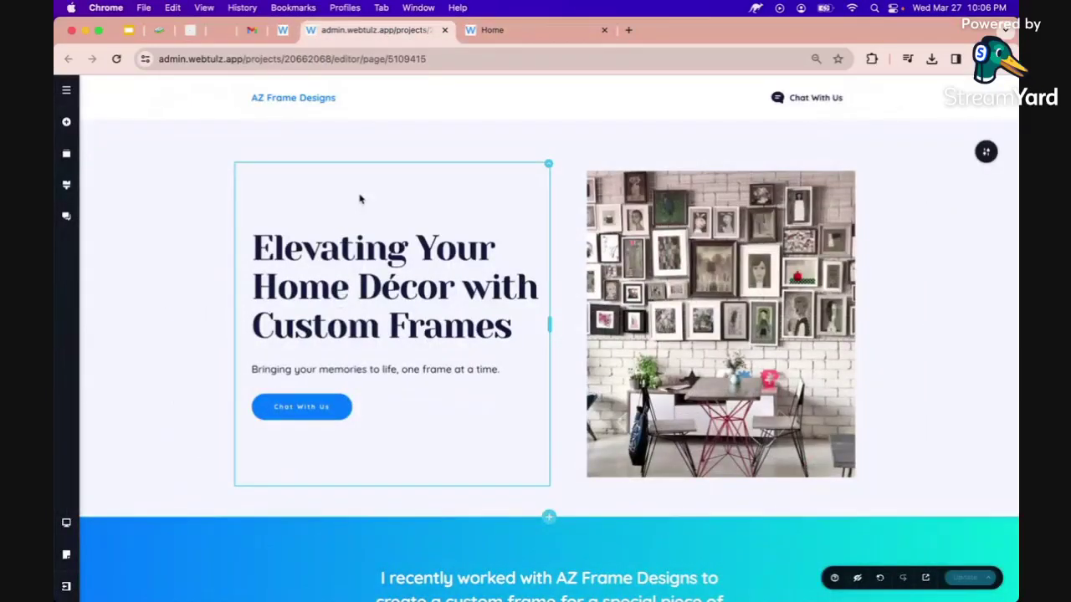
Replace the contact banner heading with 'Sign Up For Tips & Tricks'.
scroll(335, 251, down, 15)
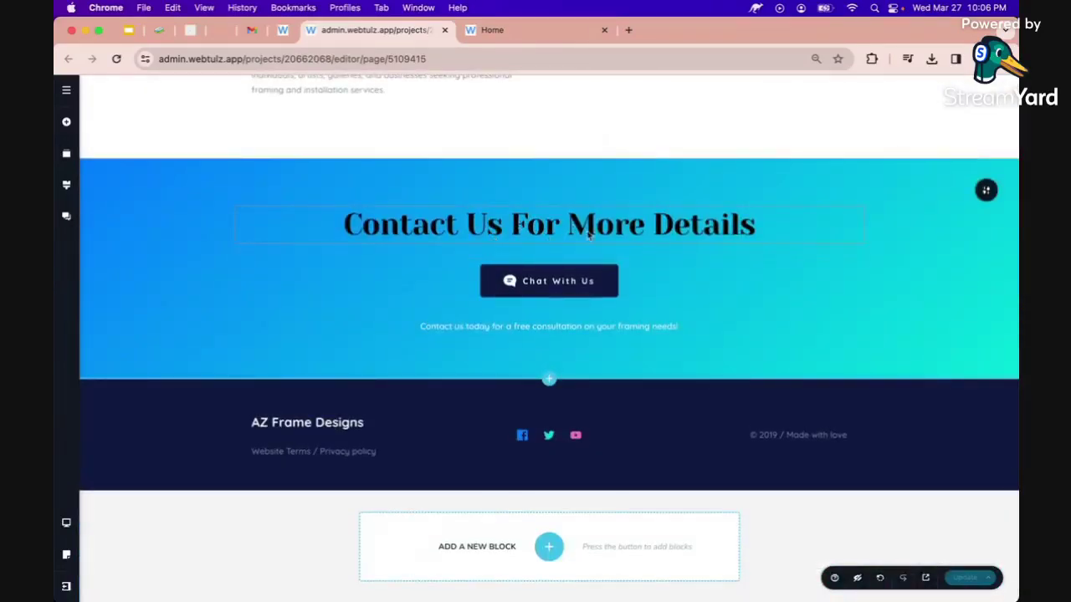
click(561, 231)
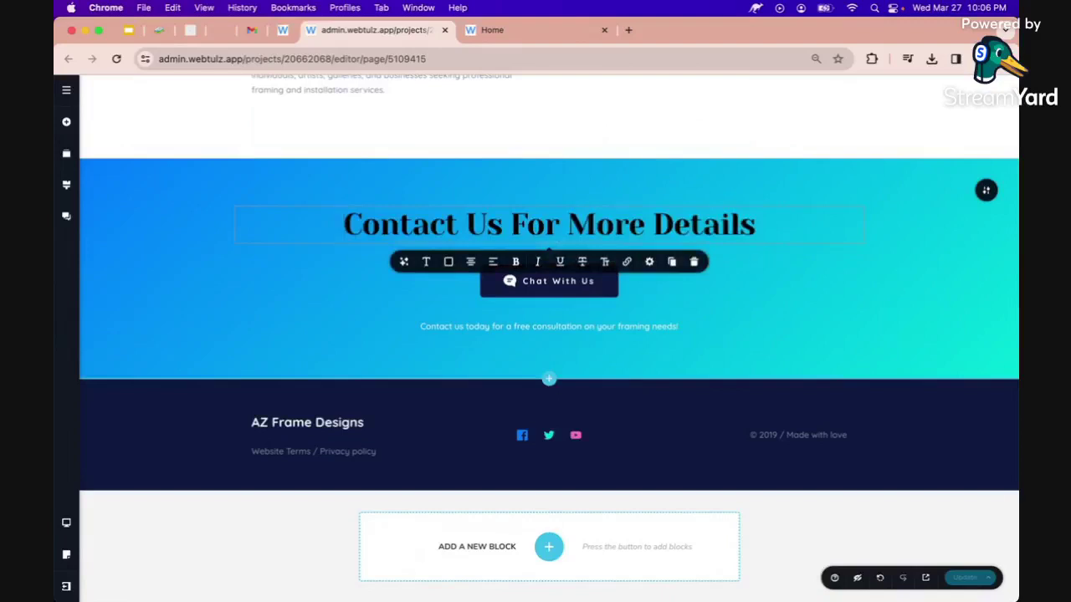
key(super+a)
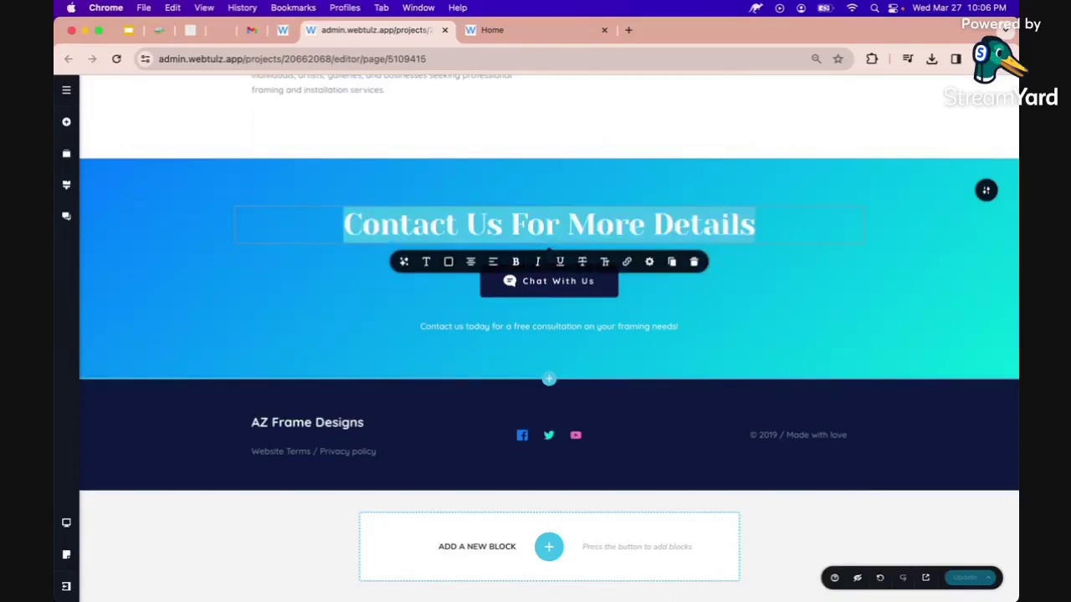
text(S)
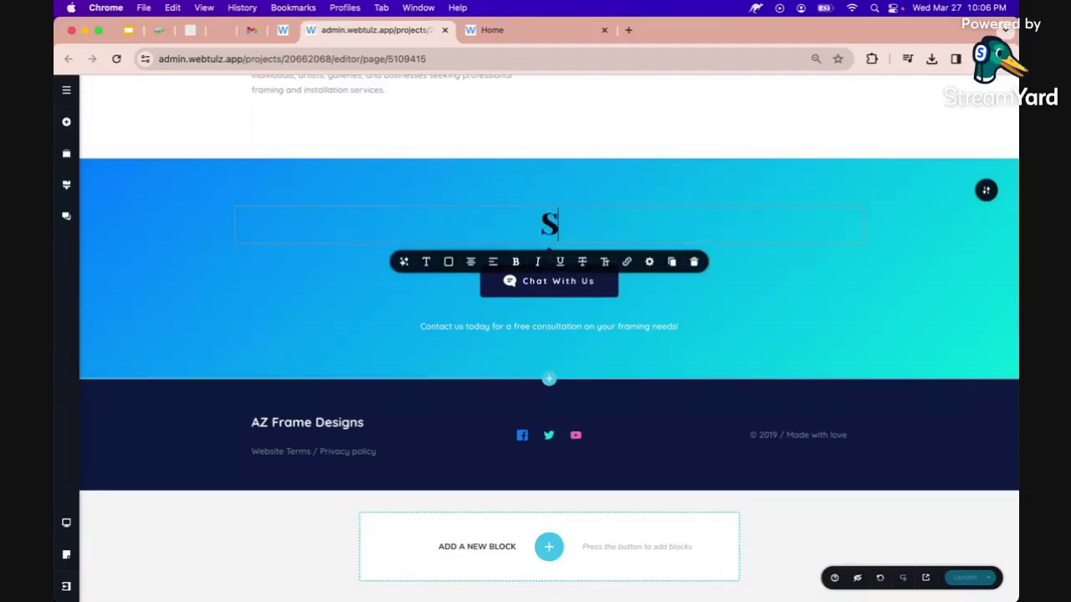
text(ign Up For)
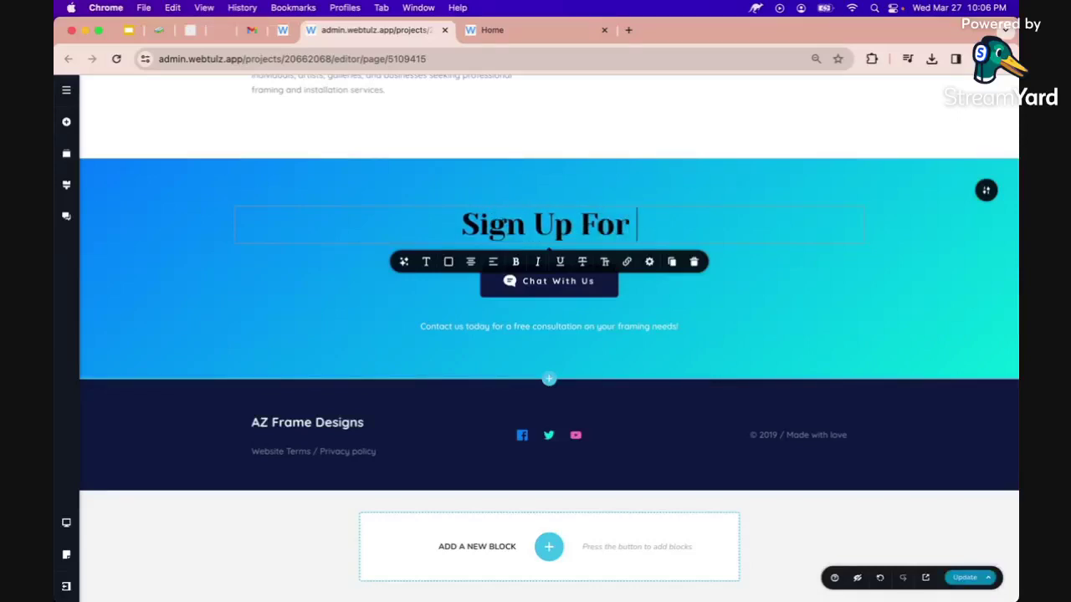
text( Tips )
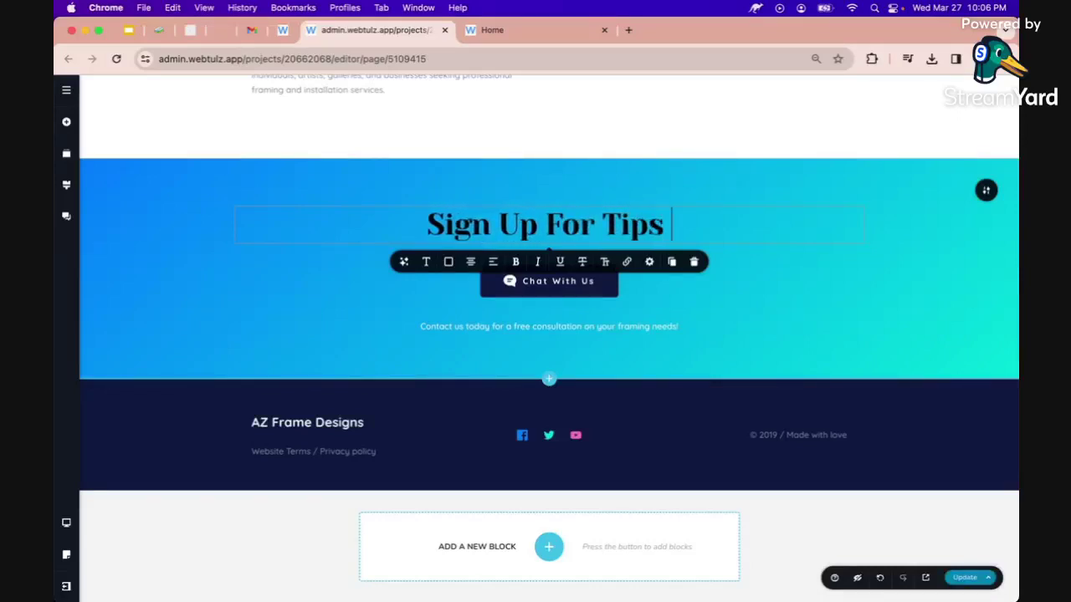
text(& T)
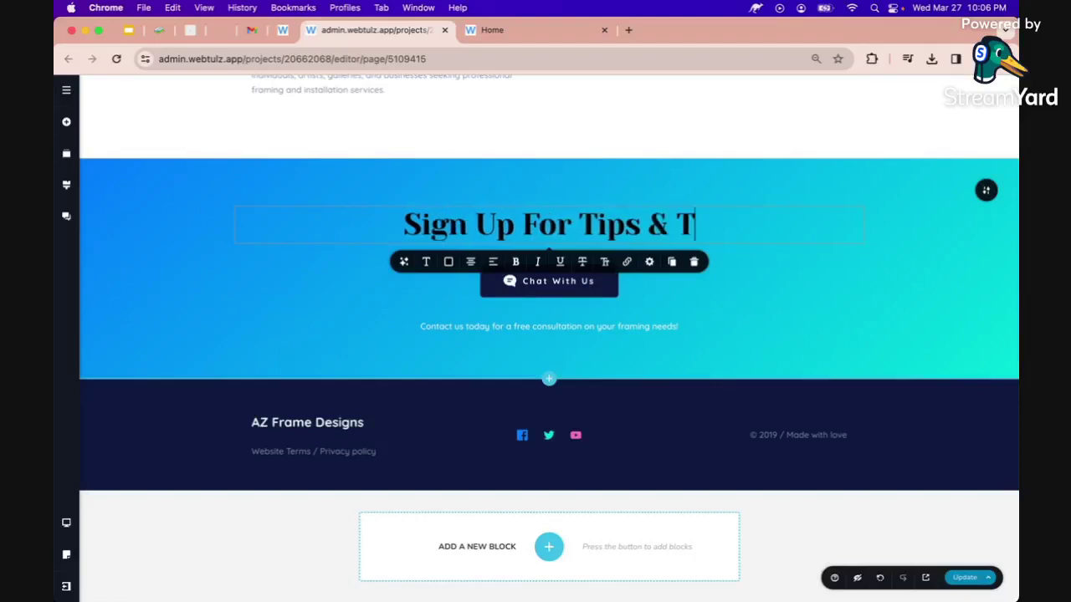
text(ricks)
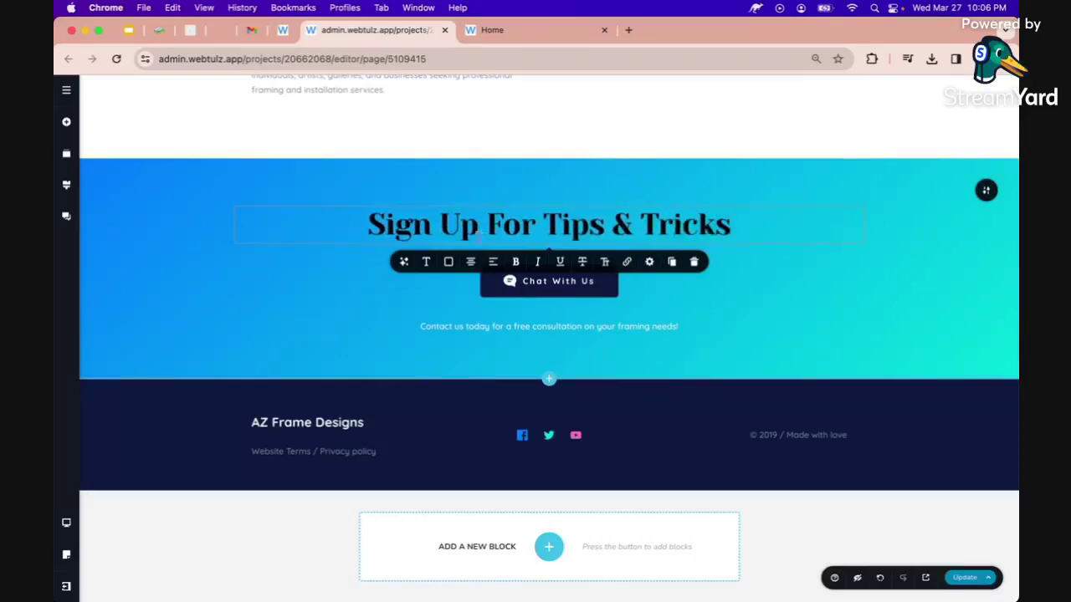
click(317, 286)
click(506, 288)
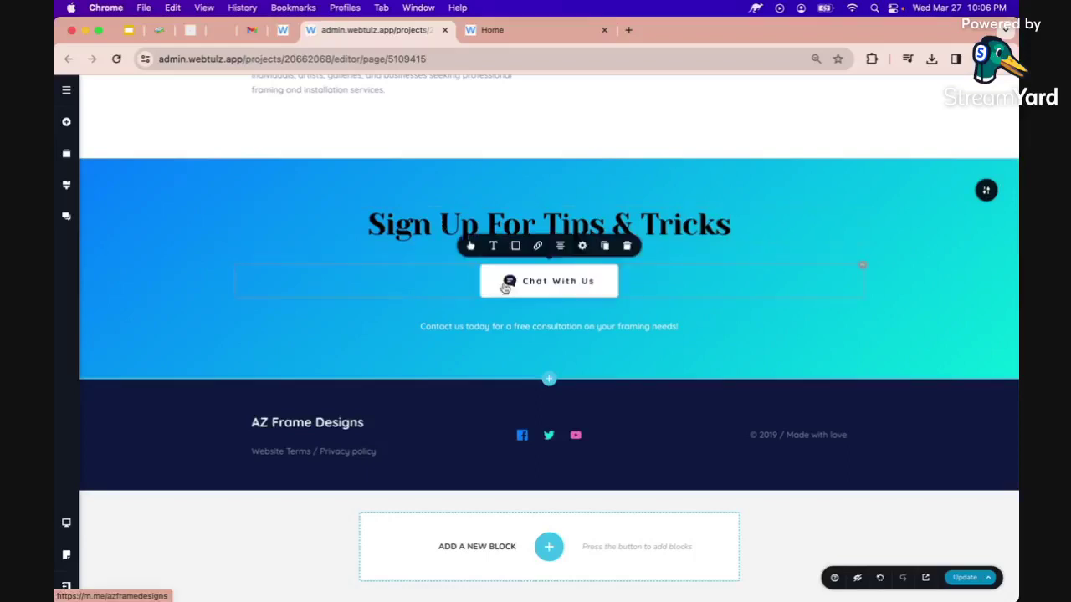
Remove the Chat With Us button and drop a Form element, found by searching 'form', into the banner.
click(629, 246)
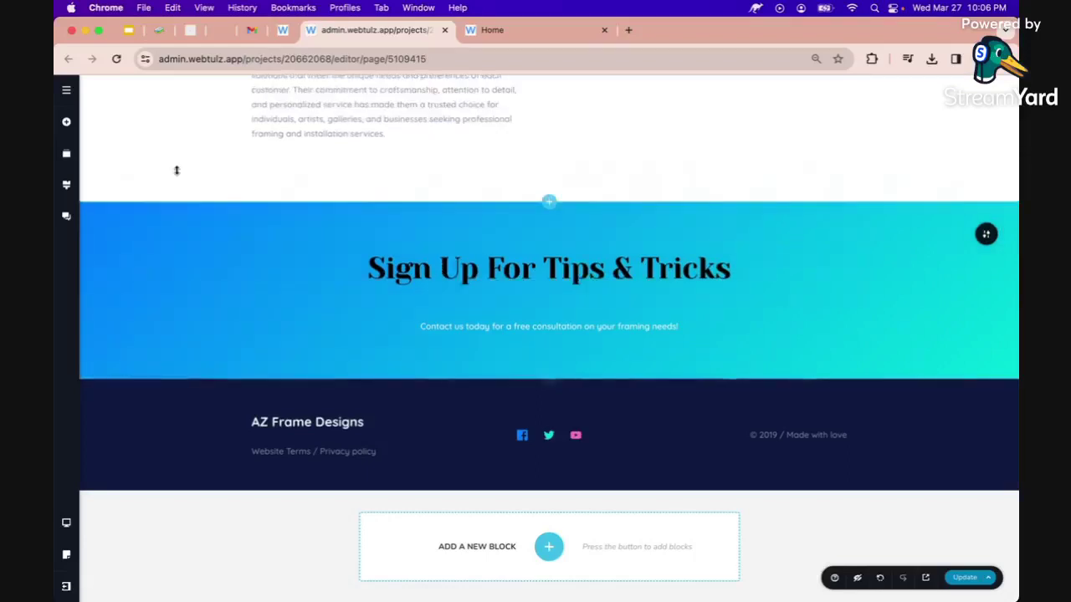
click(67, 123)
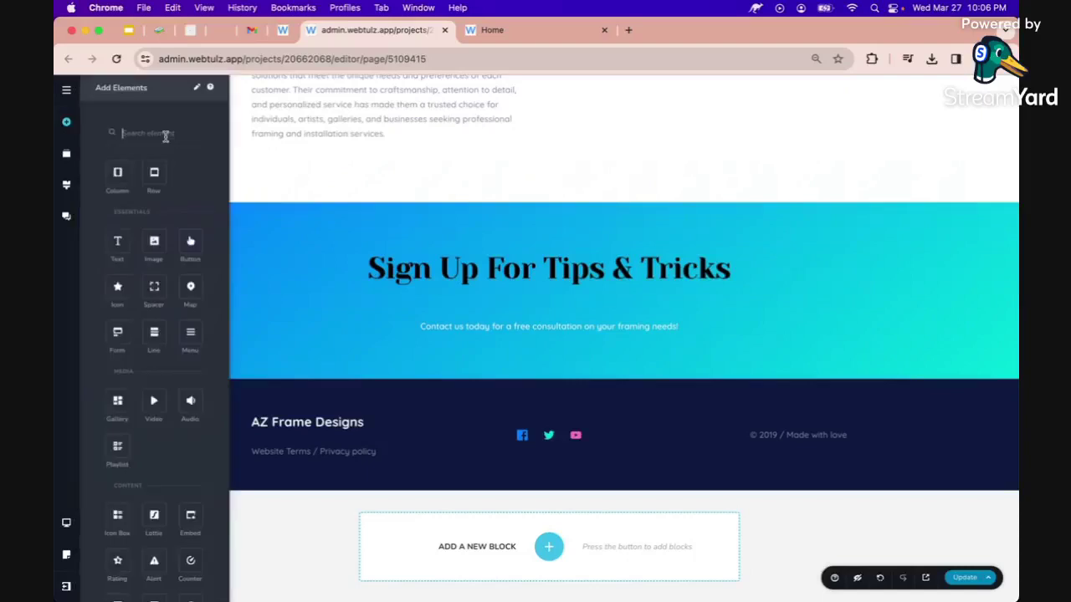
text(contact)
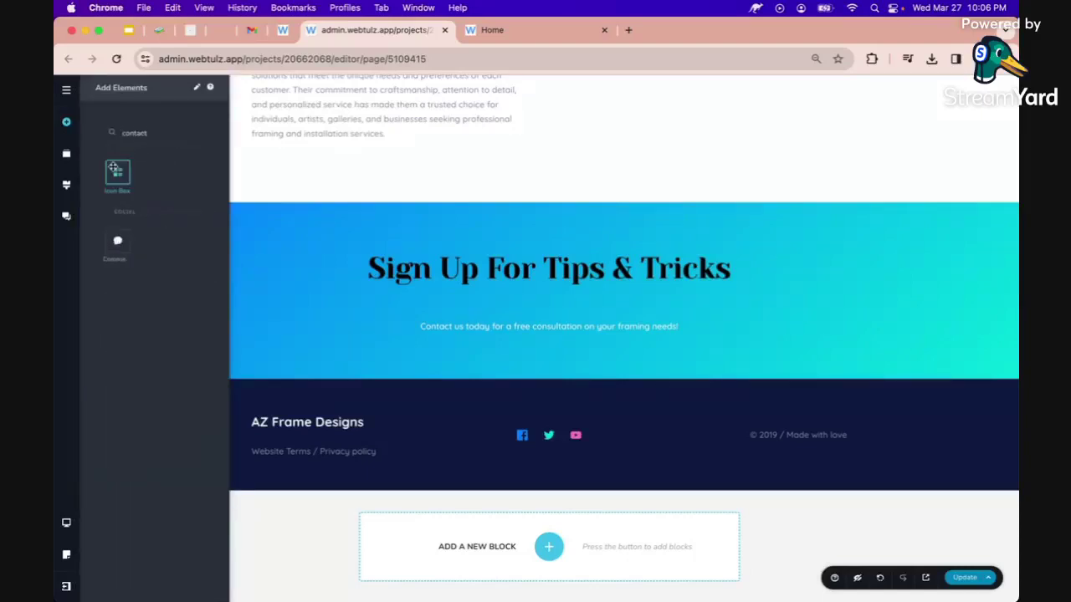
key(super+a)
text(form)
drag(117, 170, 425, 303)
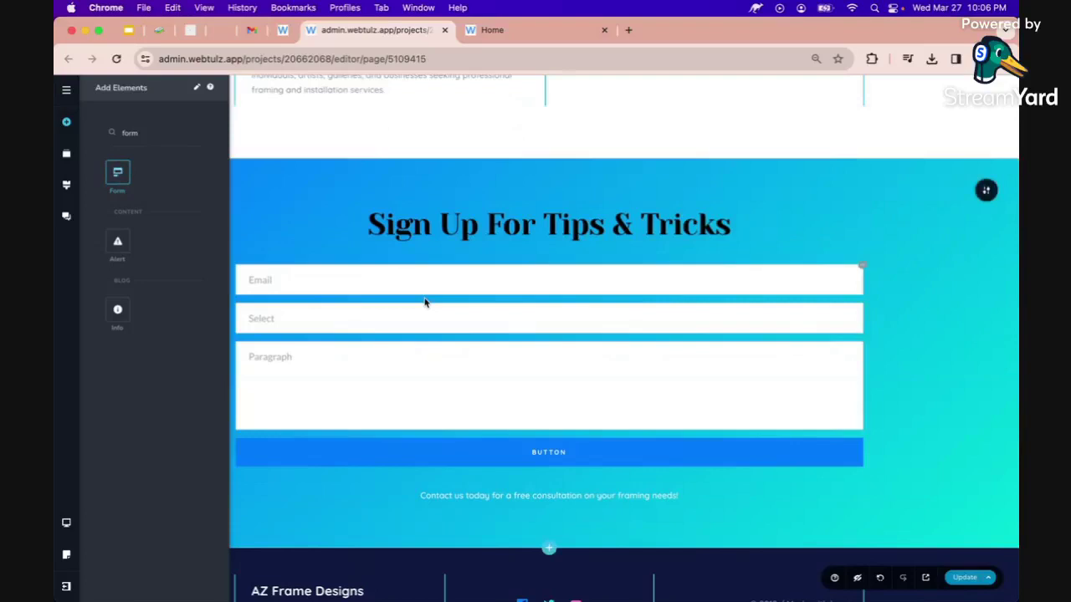
Delete the Select and Paragraph fields from the form.
click(358, 312)
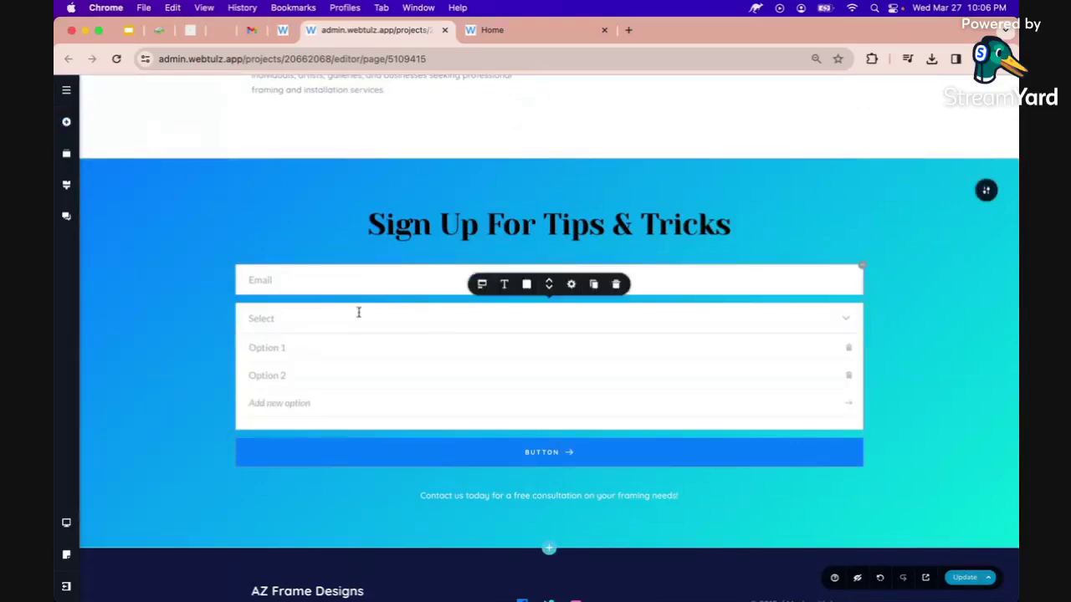
click(616, 285)
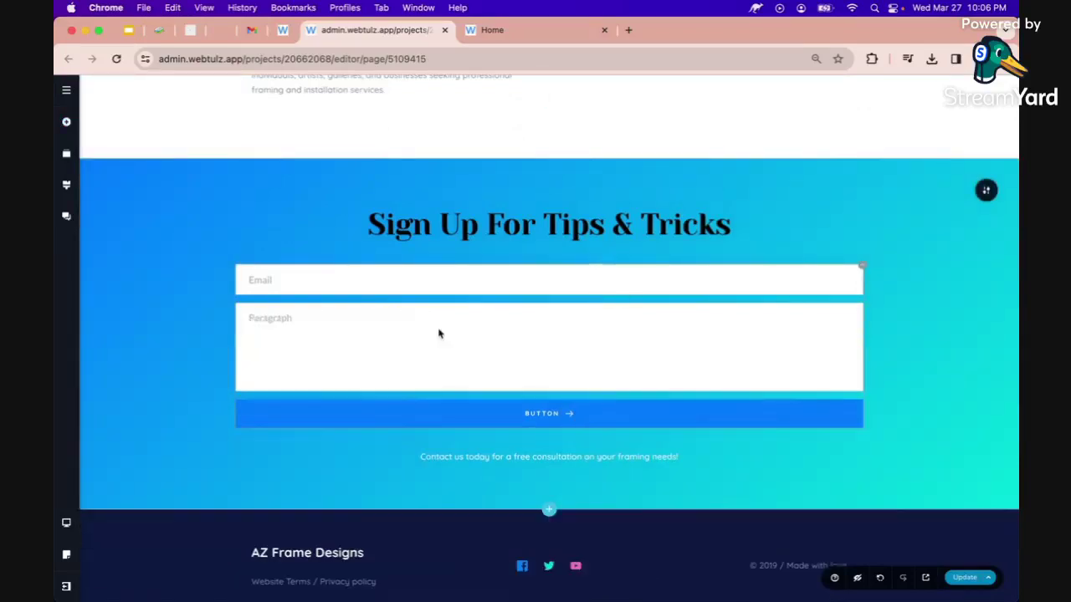
click(439, 334)
click(616, 285)
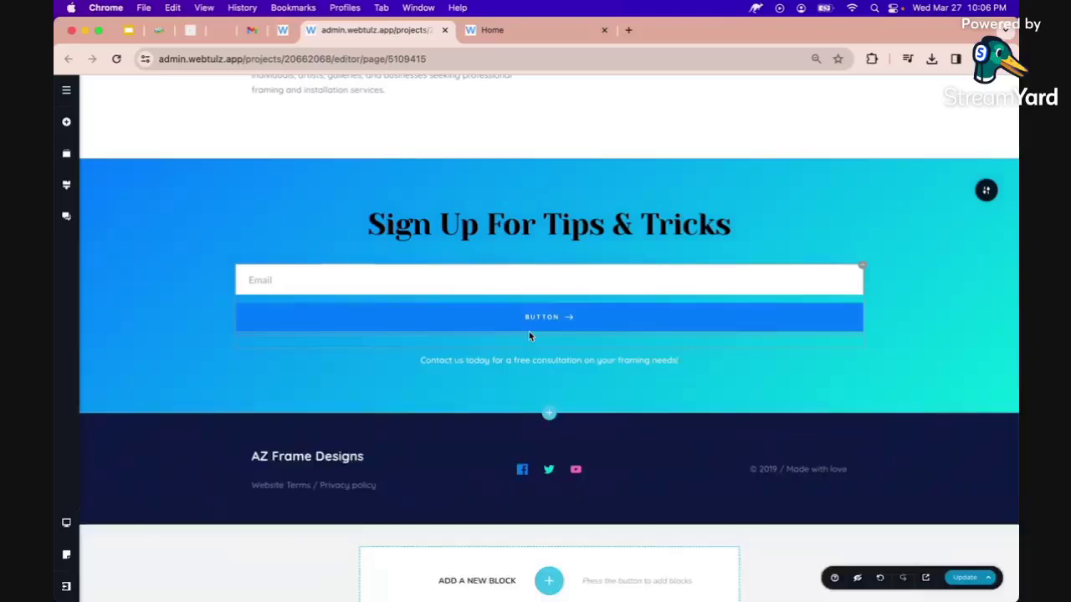
Relabel the form button 'Submit' and remove its arrow icon.
double_click(533, 315)
text(Su)
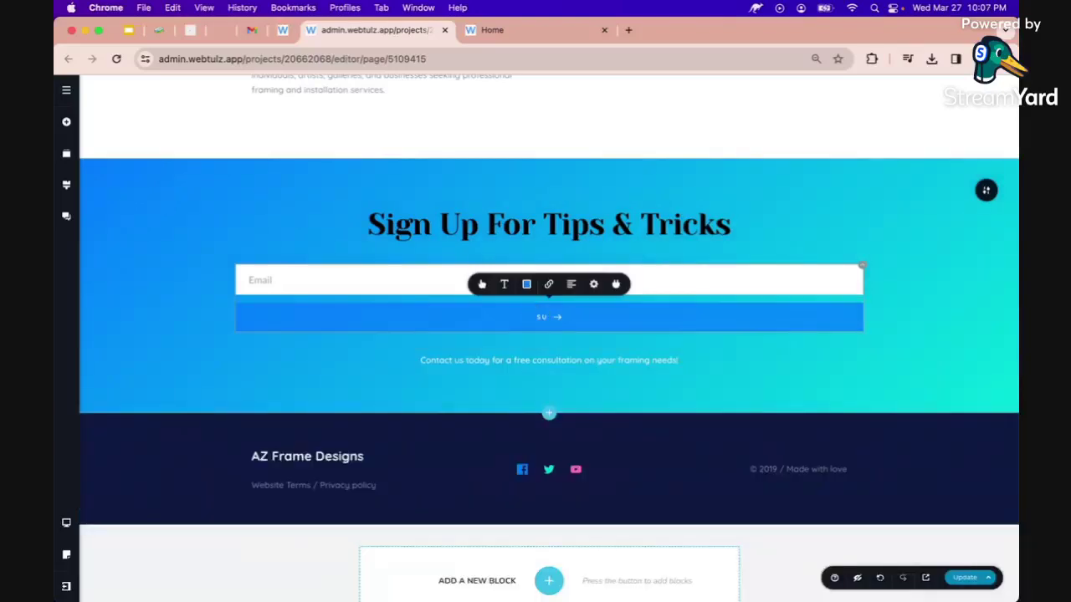
text(bmit)
click(480, 284)
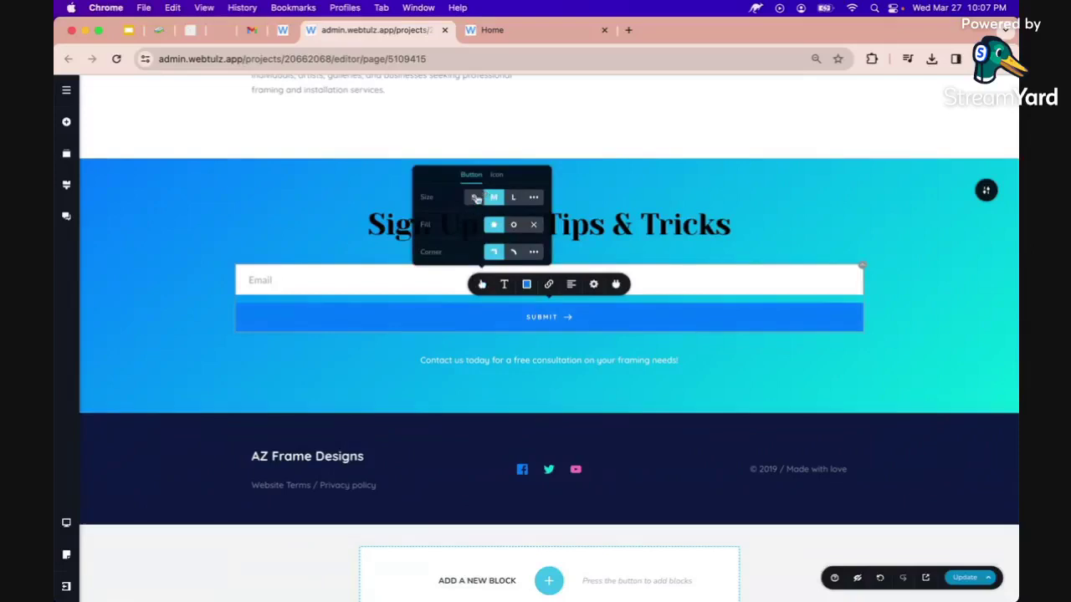
click(497, 175)
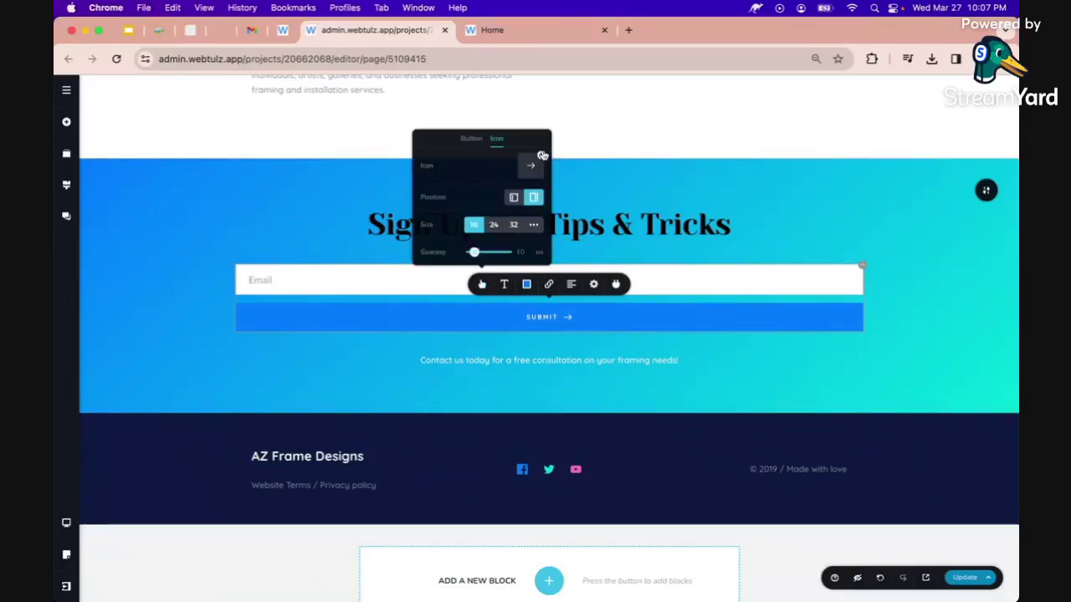
click(543, 156)
click(505, 247)
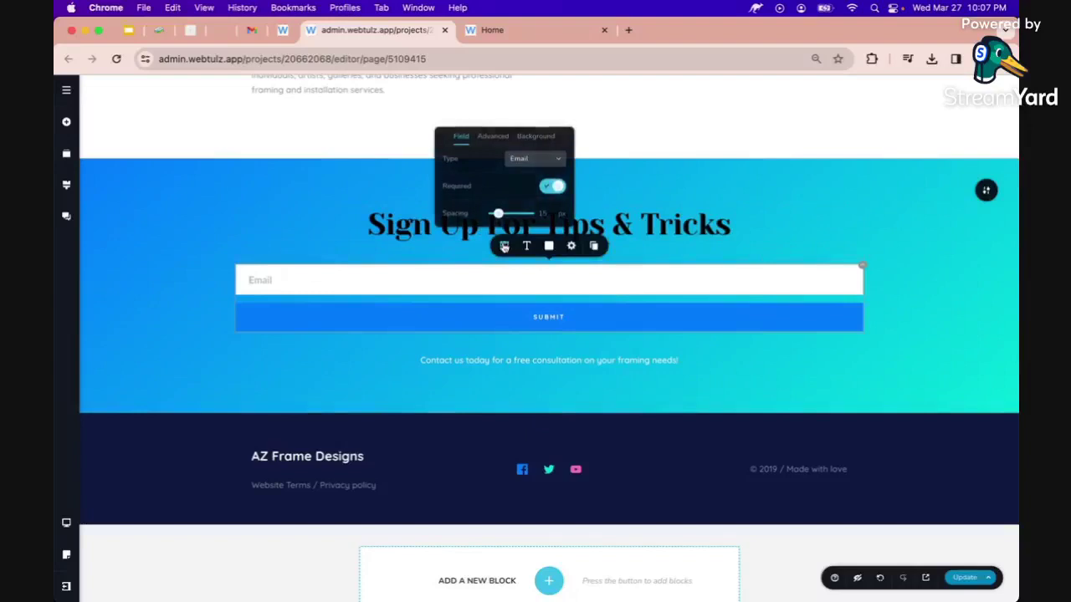
click(463, 274)
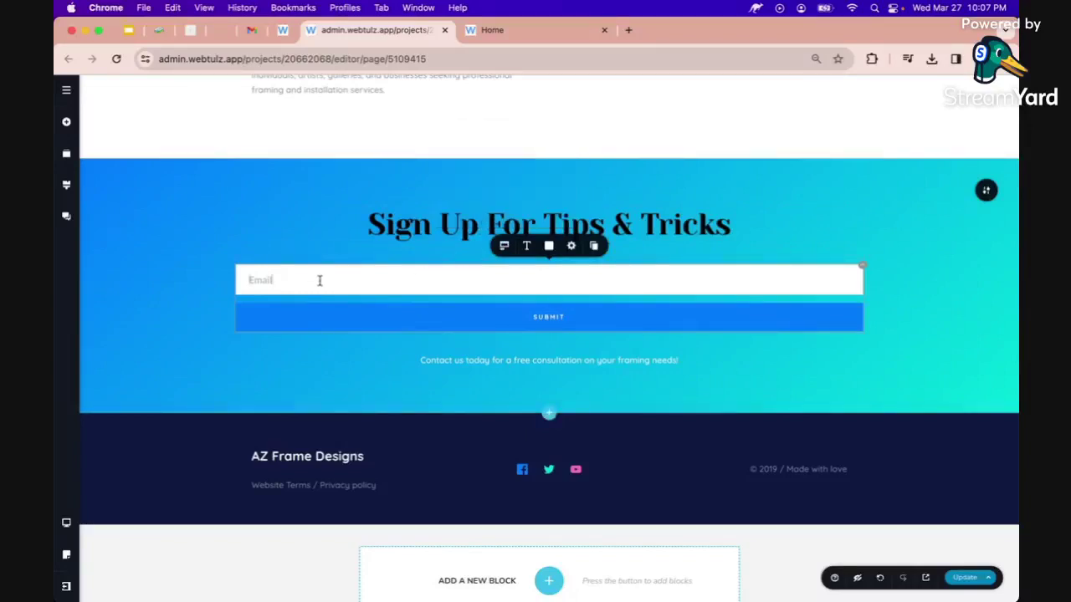
Duplicate the Email field, set placeholders 'First Name' and 'Email Address', and save the page.
click(595, 247)
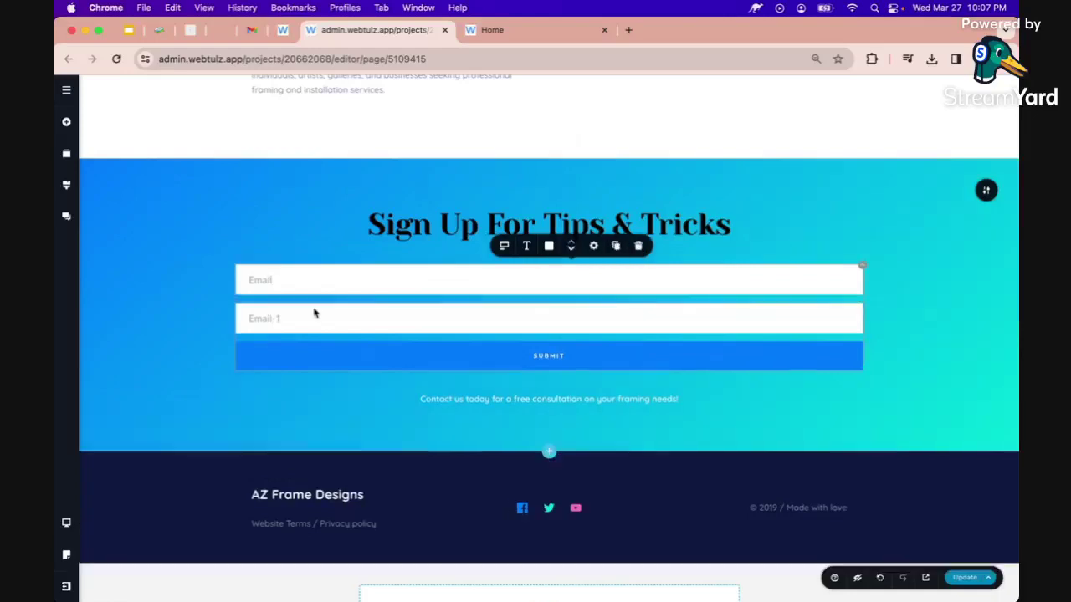
double_click(291, 278)
text(FIR)
key(BackSpace)
key(BackSpace)
text(irst Name)
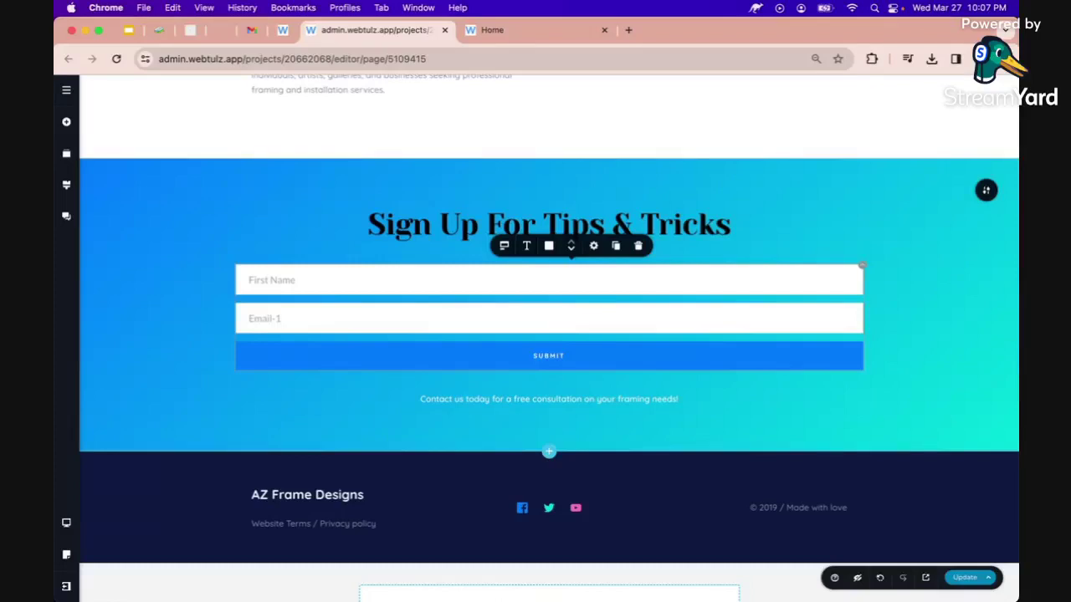
click(286, 325)
text(Address)
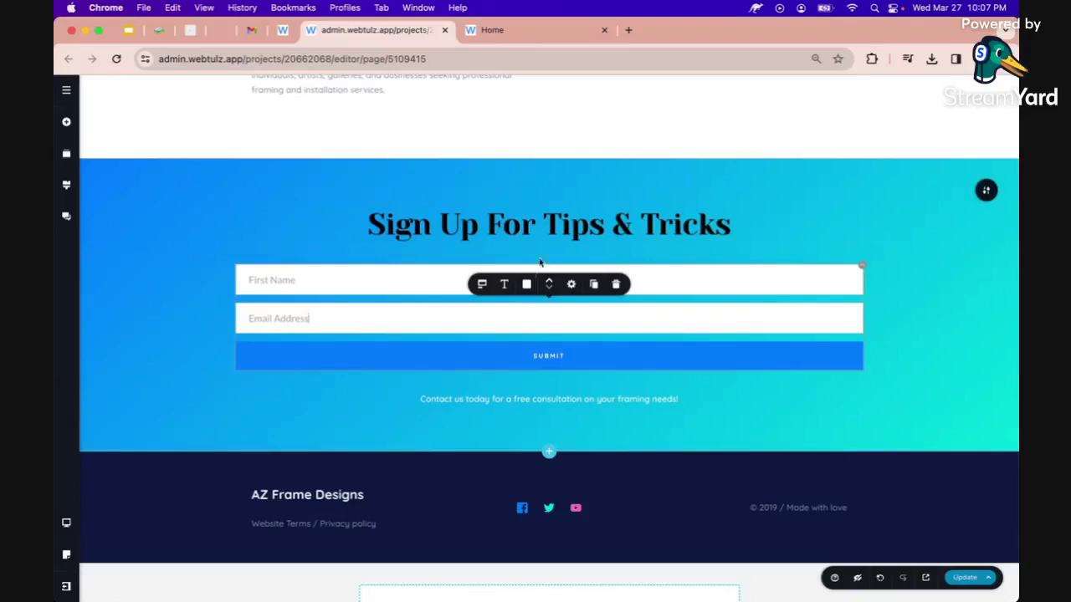
click(963, 578)
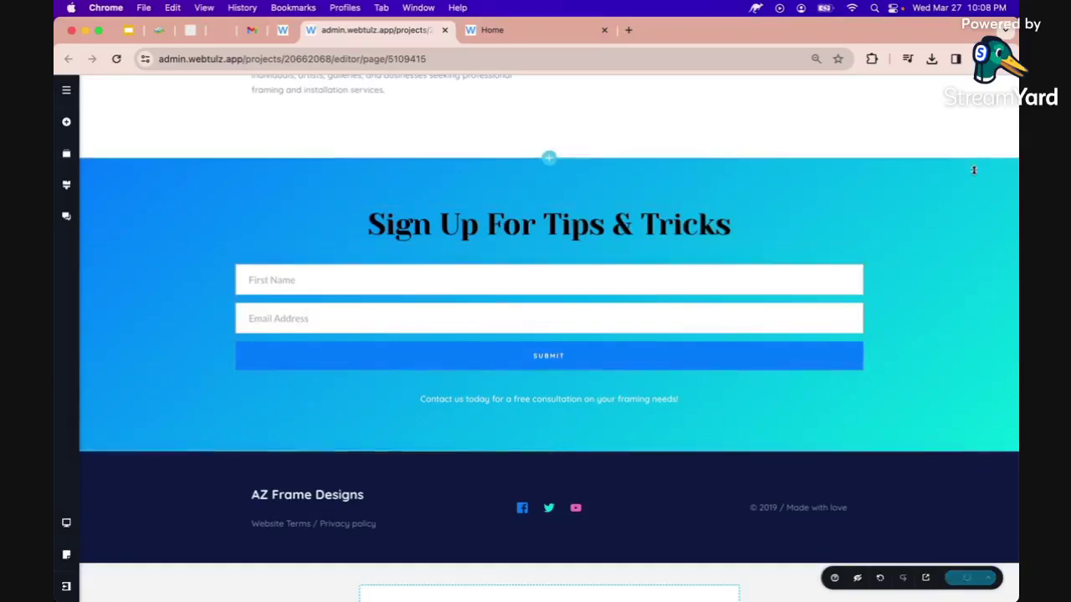
Drag the section's Width slider left to narrow the form, then save the update.
mouse_move(984, 191)
click(939, 192)
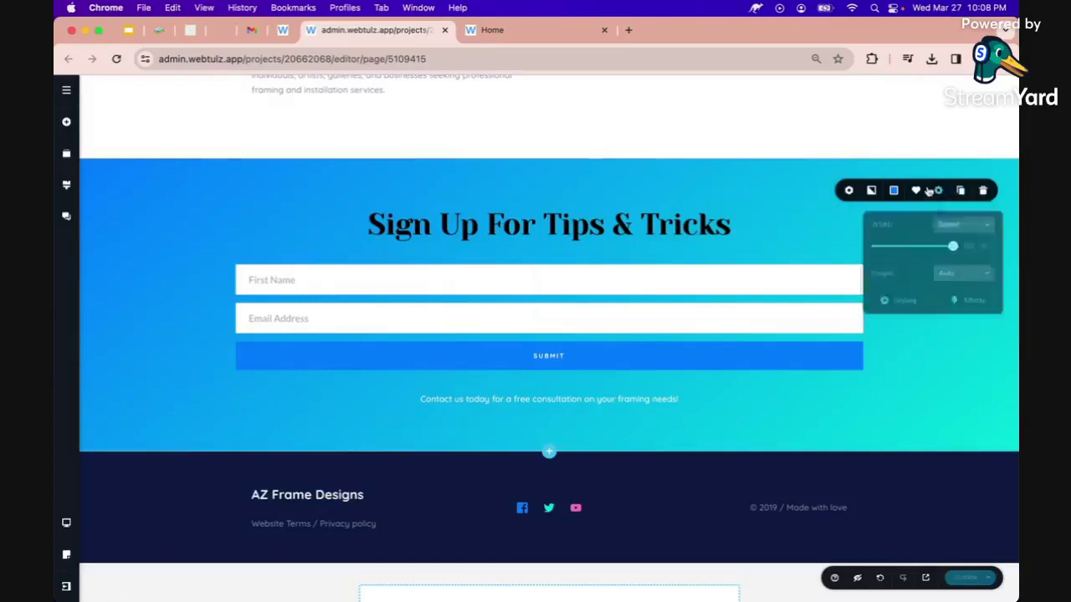
drag(951, 243, 912, 244)
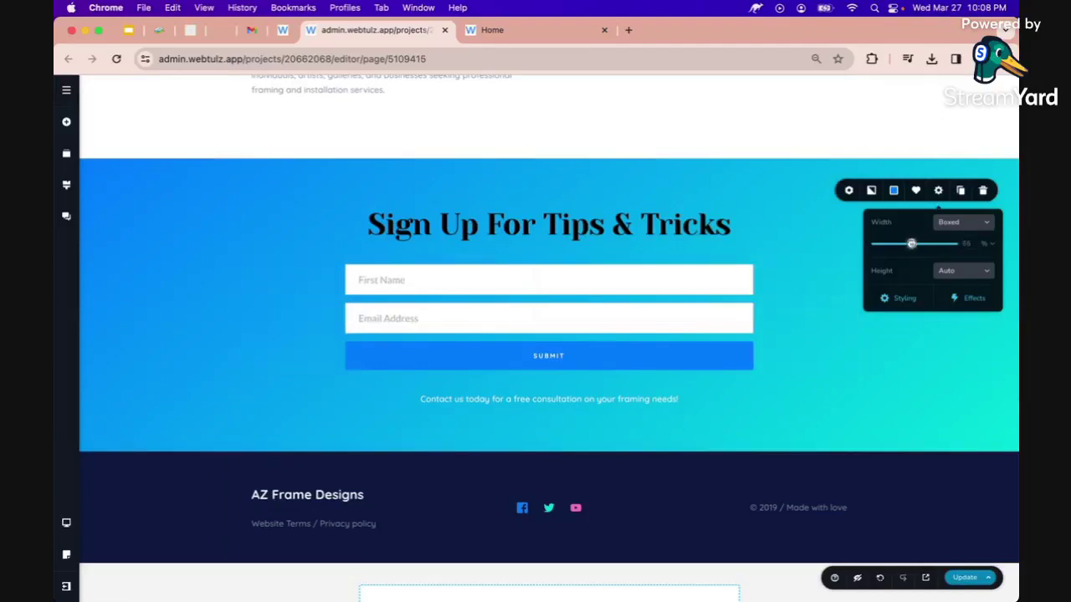
click(967, 577)
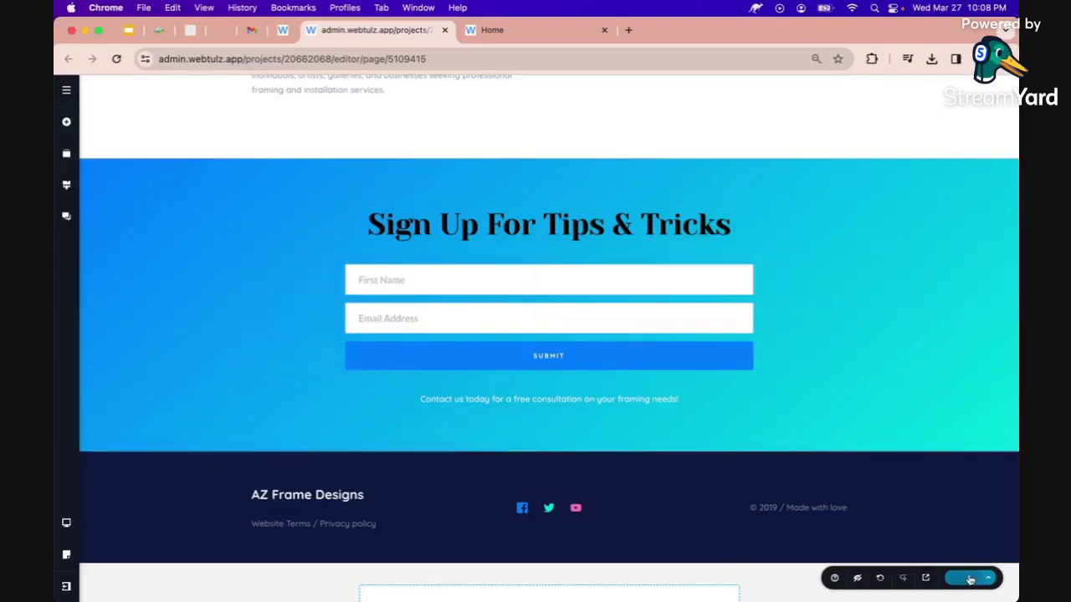
click(555, 358)
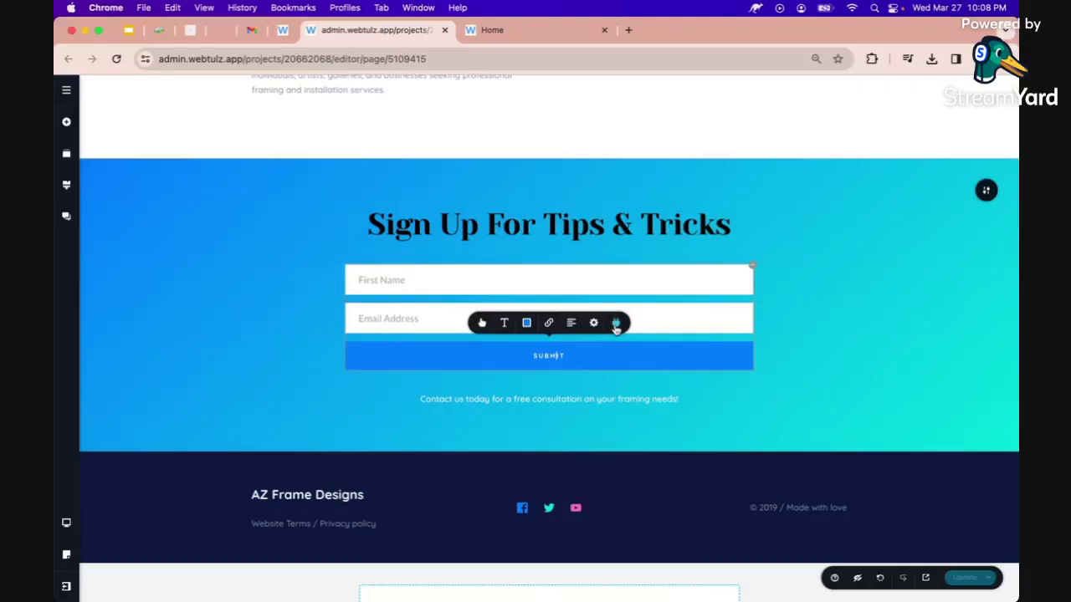
Enable email notifications to the owner's address with subject 'AZ Frame Designs Website Inquiry'.
click(616, 324)
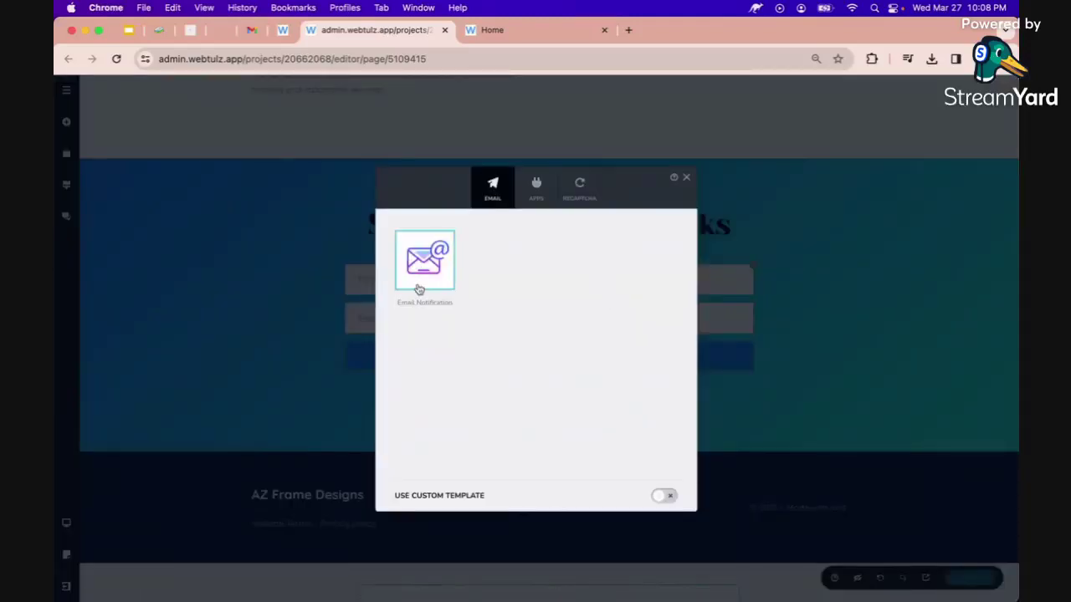
click(433, 262)
click(588, 288)
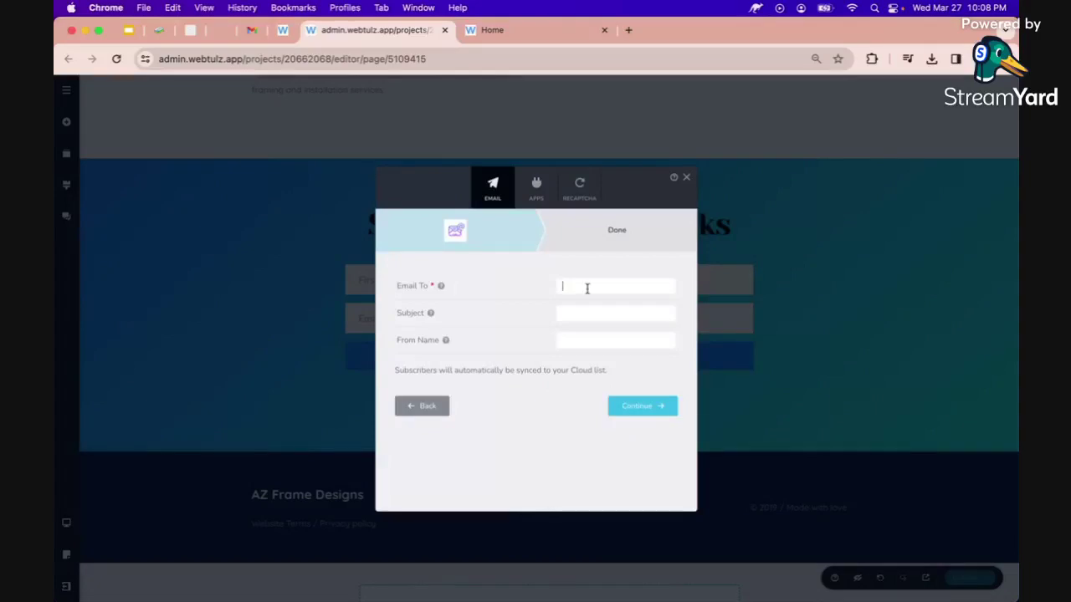
click(615, 313)
text(AZ Frame)
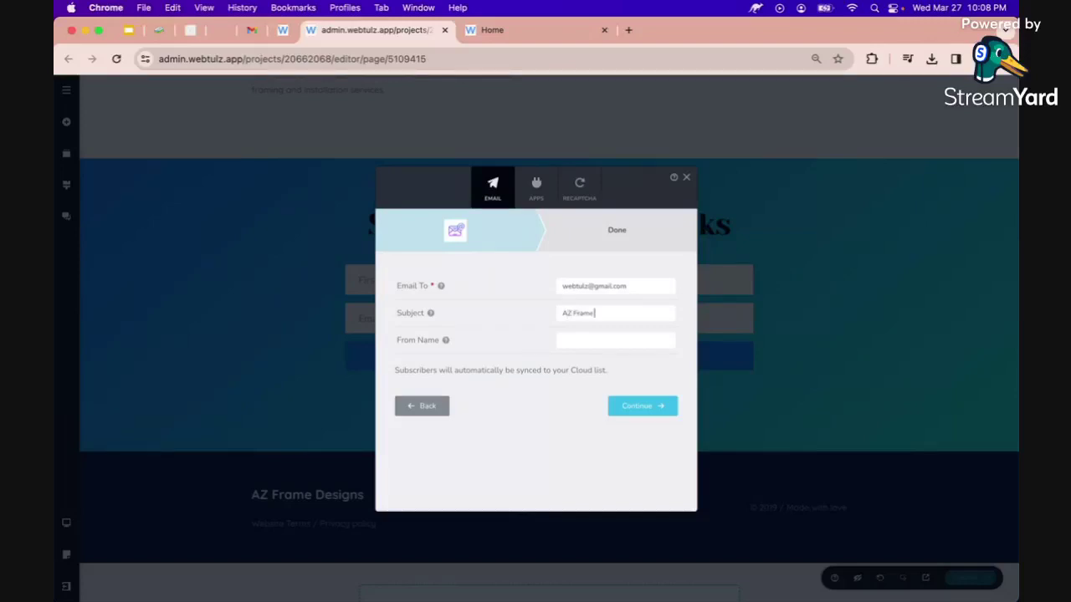
text( Designs Website Inquiri)
key(super+a)
click(455, 323)
Paste the {{First Name}} shortcode as the From Name and confirm the notification settings.
mouse_move(445, 340)
click(410, 303)
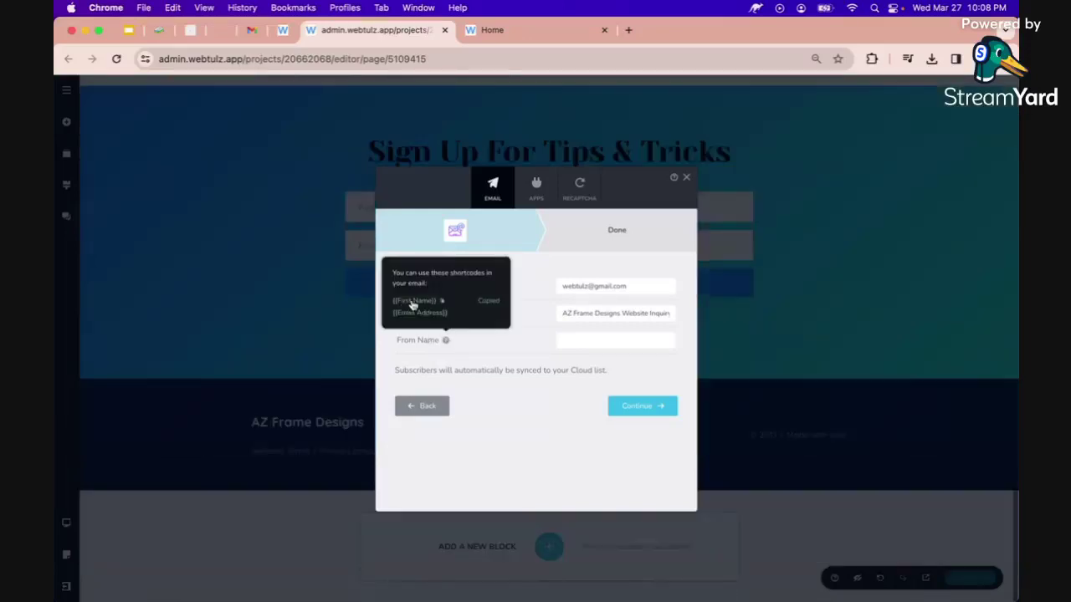
click(575, 338)
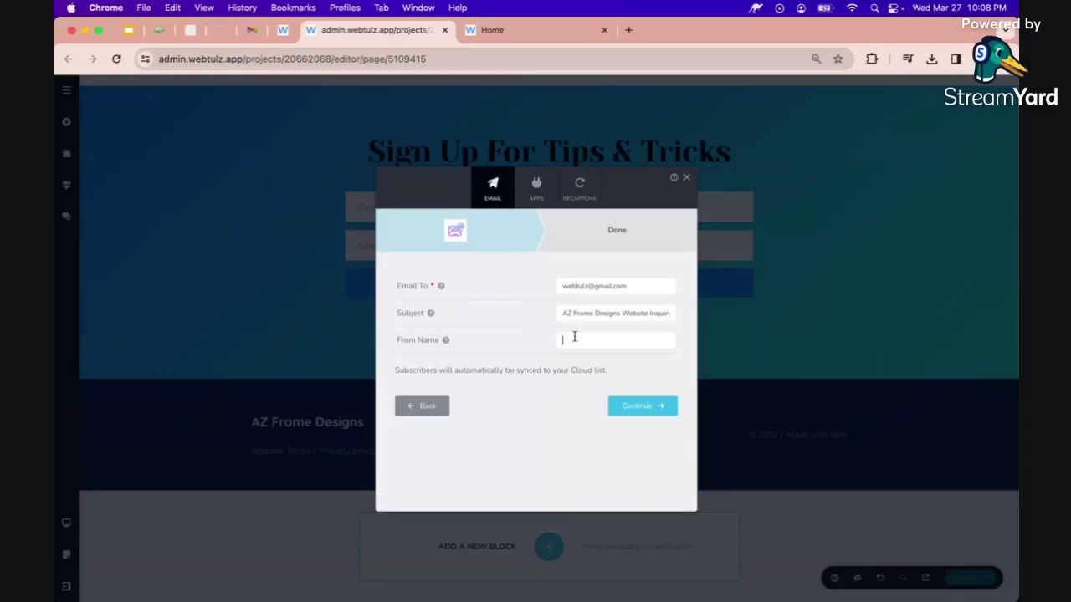
right_click(575, 338)
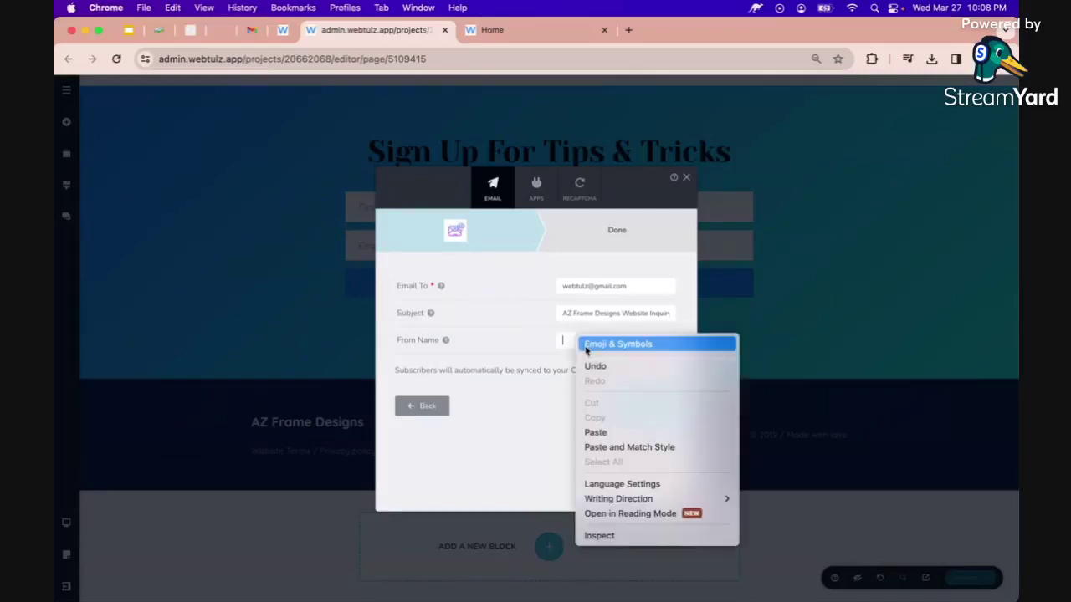
click(596, 433)
triple_click(591, 311)
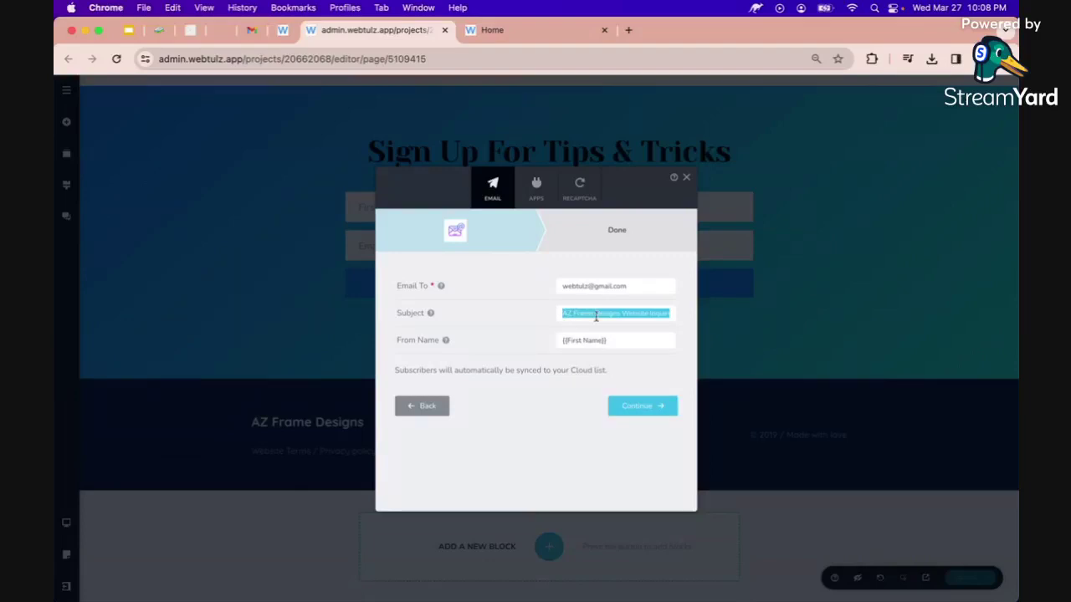
click(644, 405)
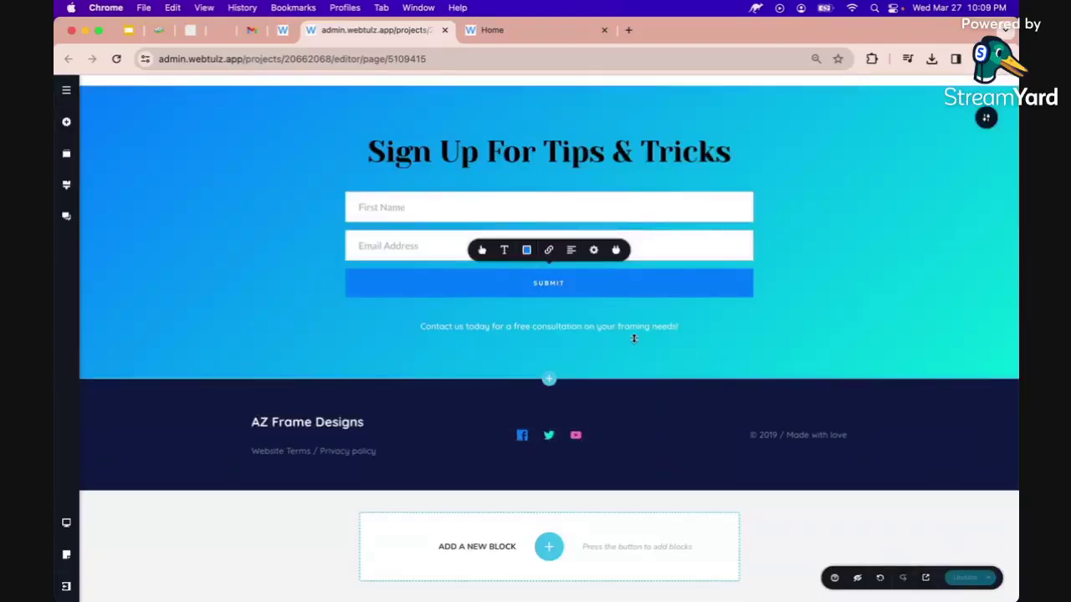
Add '!' to the end of the contact line, save, and open the live site in a new tab.
click(633, 338)
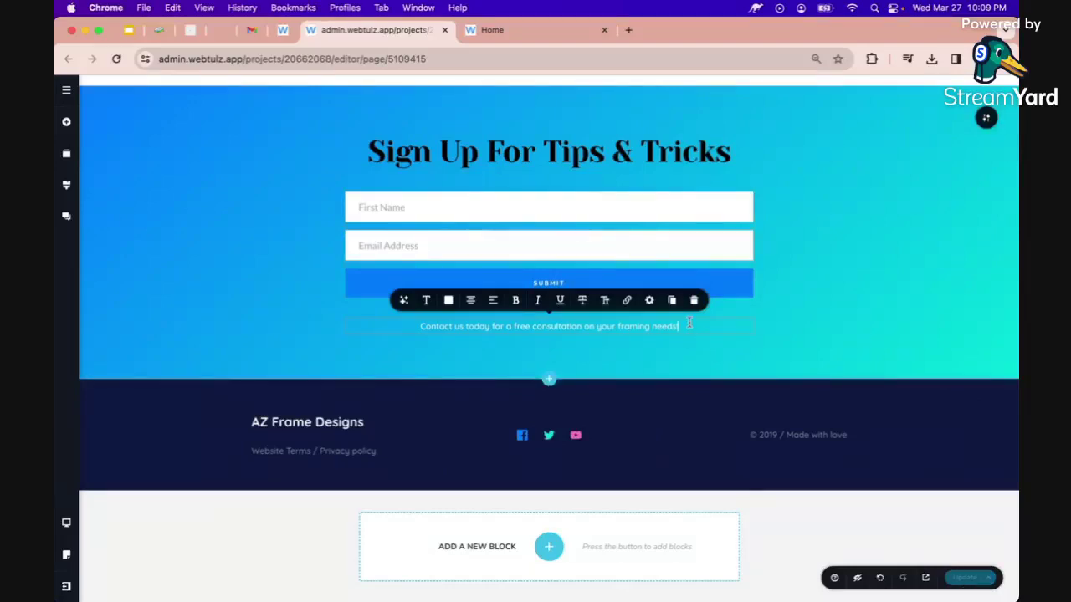
text(!)
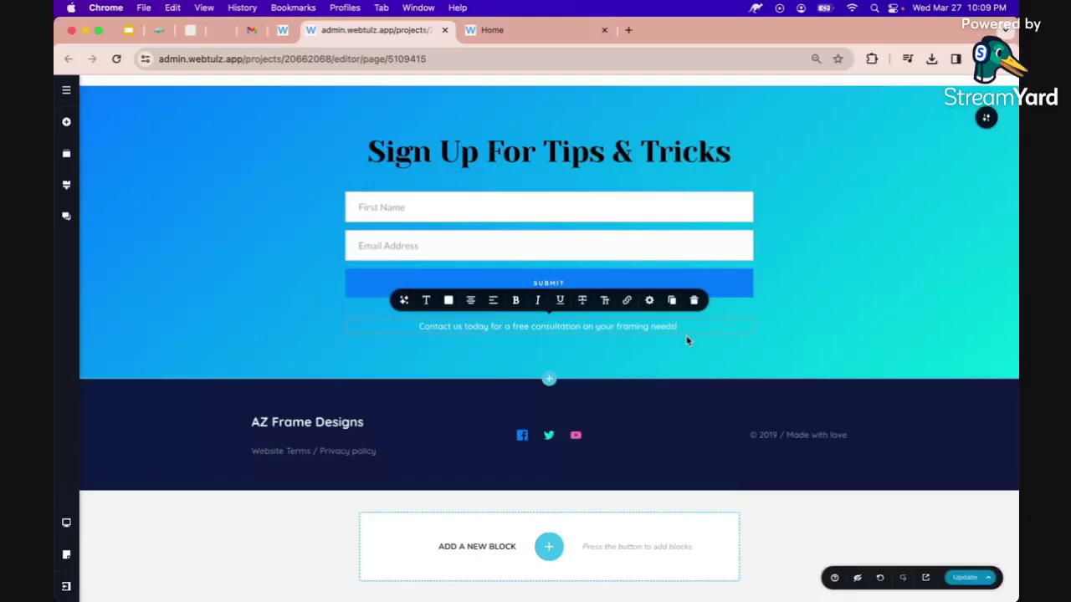
click(815, 318)
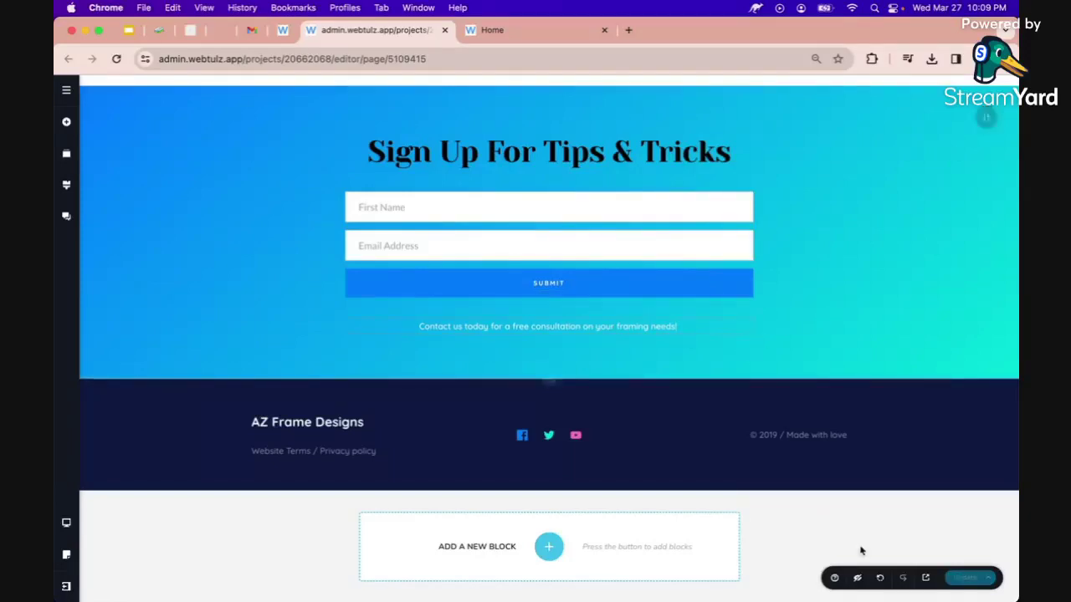
click(926, 577)
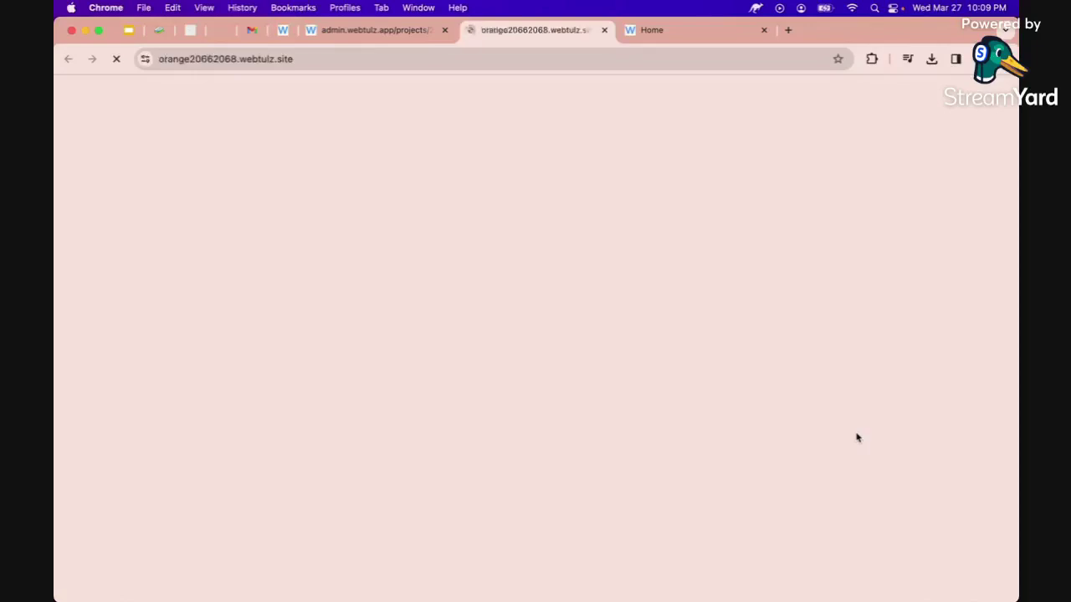
Enter a test first name and e-mail address in the live sign-up form, then return to the editor.
scroll(693, 323, down, 15)
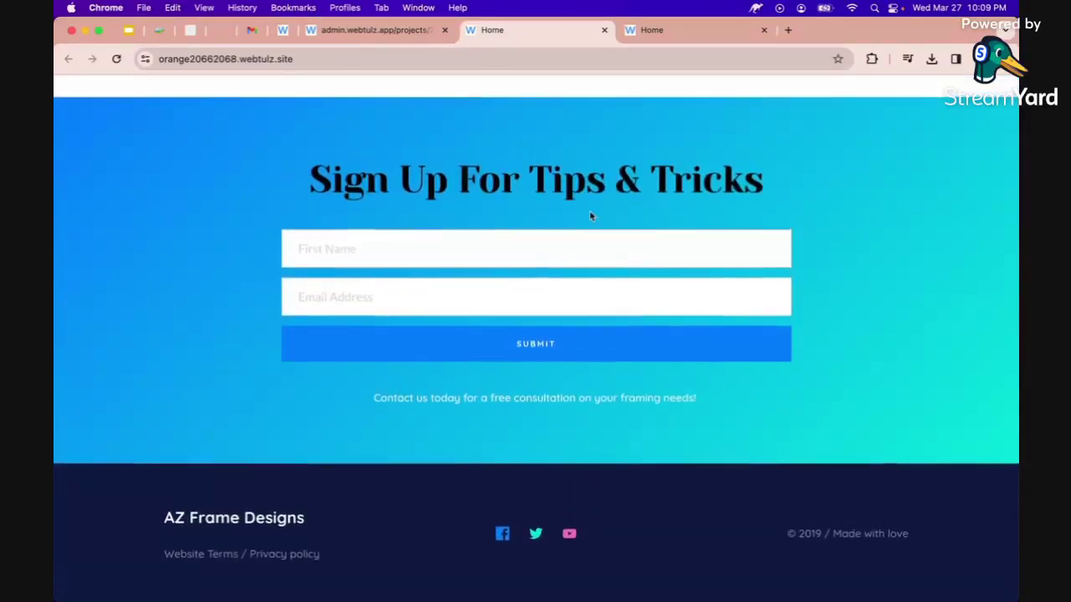
click(562, 236)
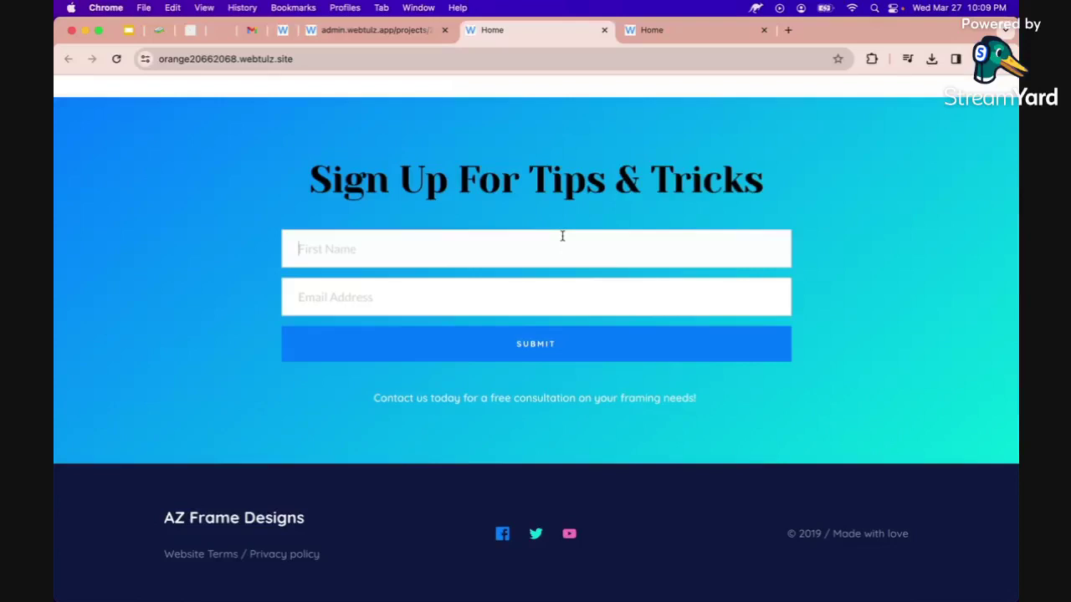
text(Ferndell)
key(Tab)
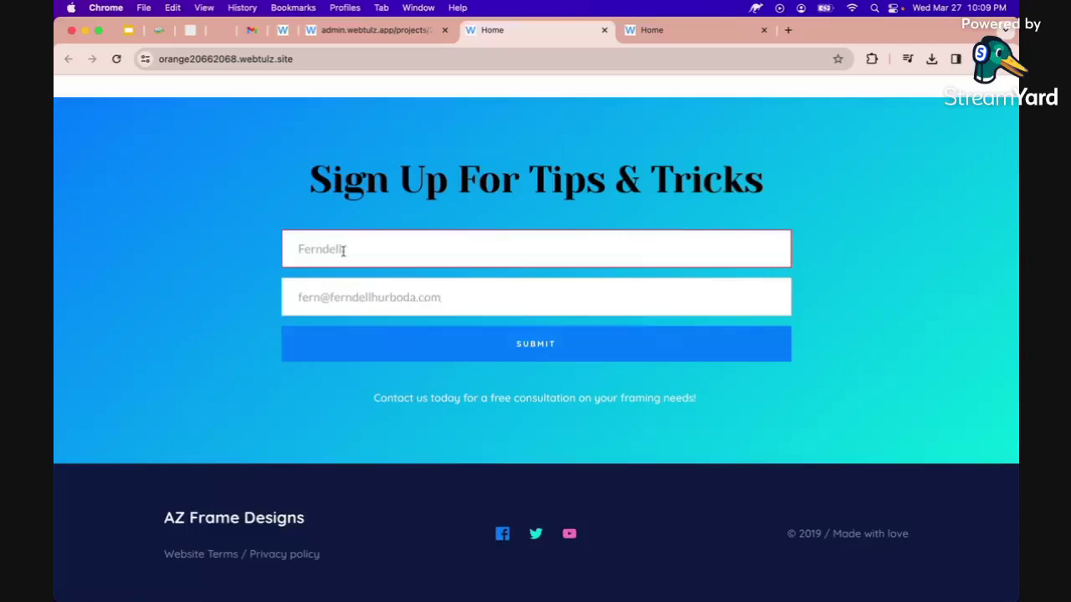
click(371, 34)
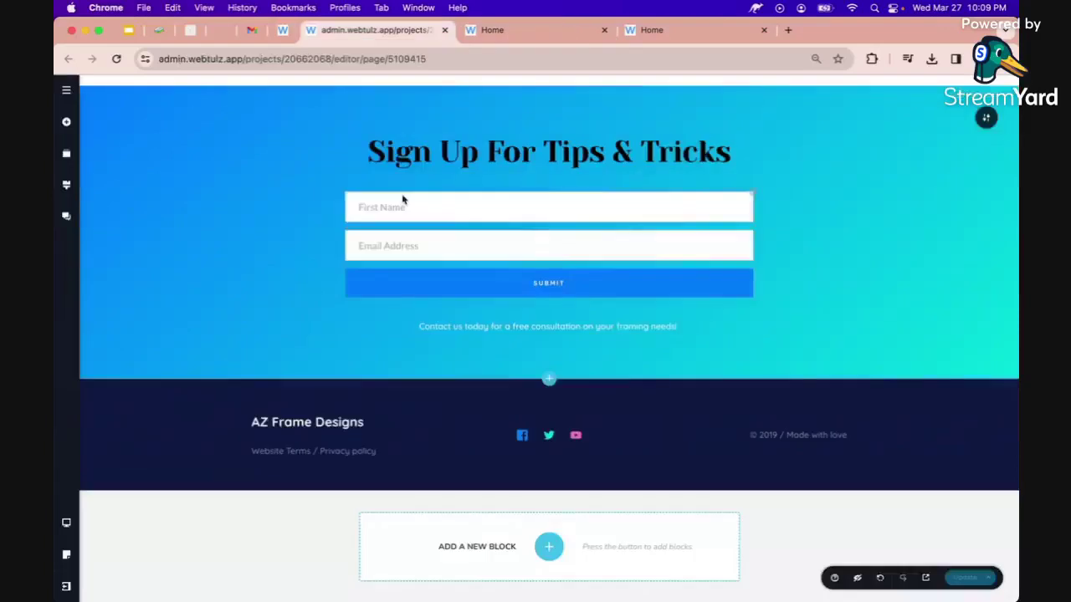
Set the First Name form field's type to Text, also checking the Email Address field settings.
click(402, 201)
click(482, 241)
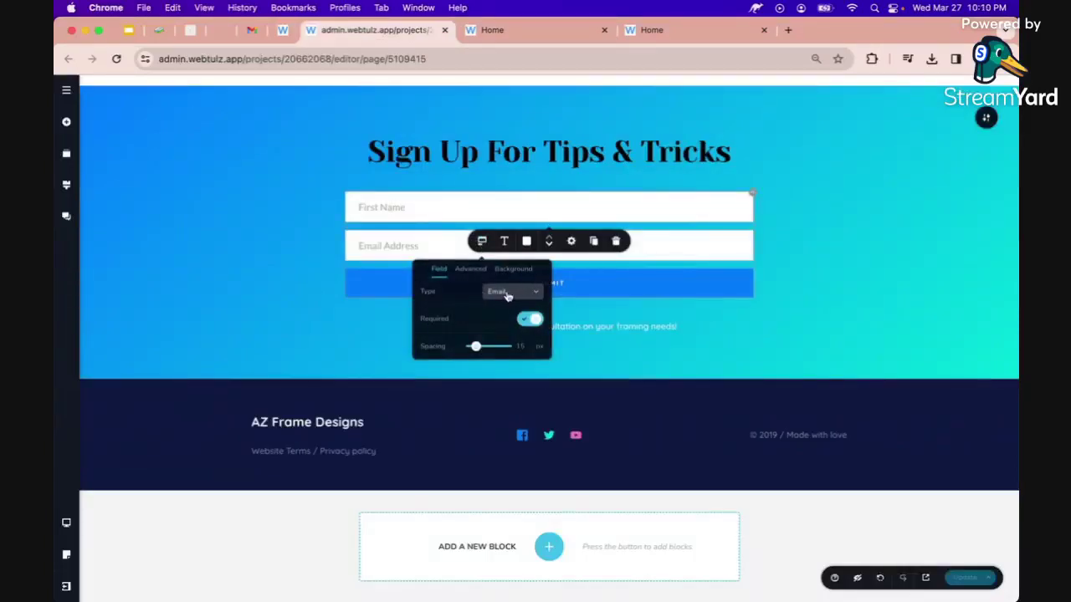
click(507, 294)
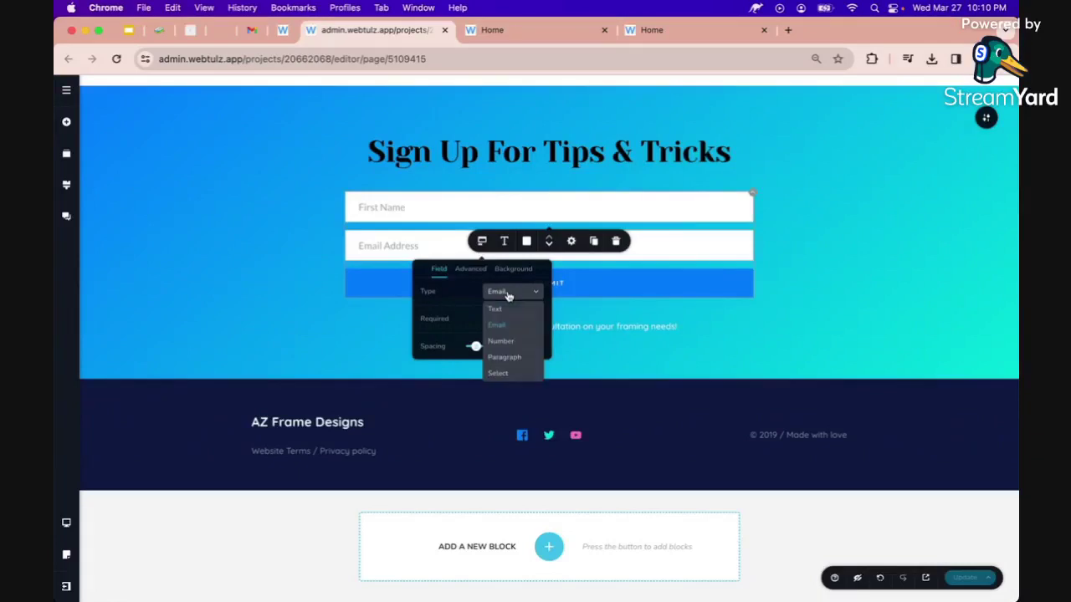
click(493, 314)
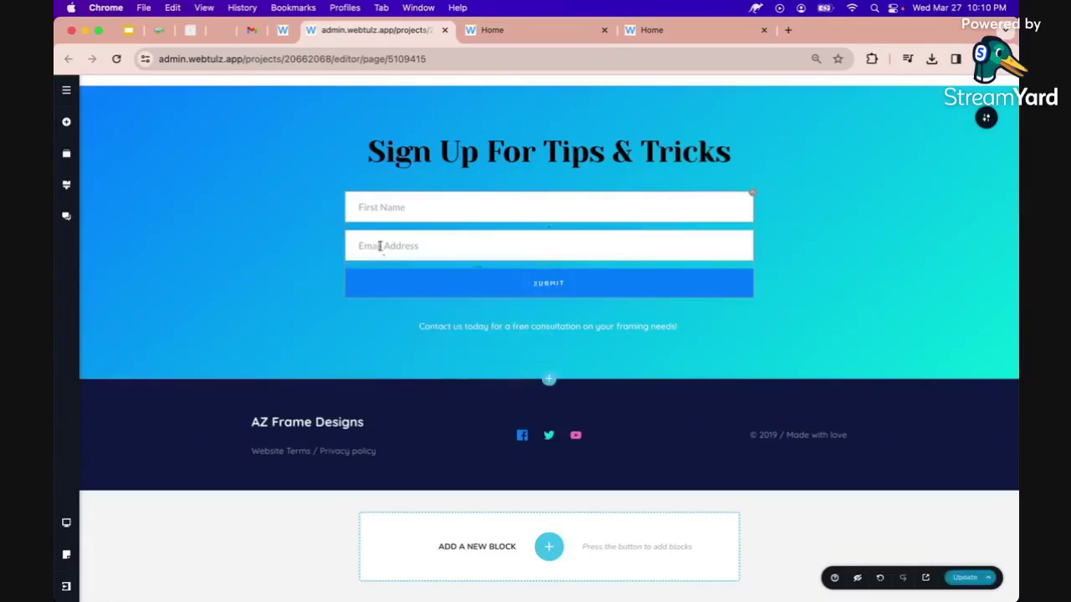
click(380, 246)
click(481, 280)
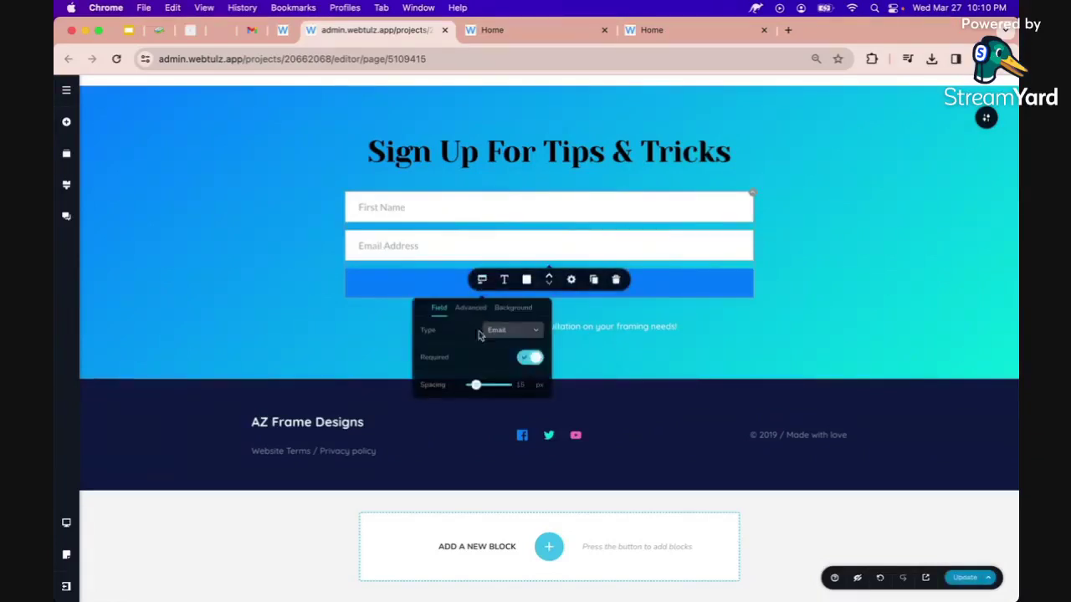
click(396, 251)
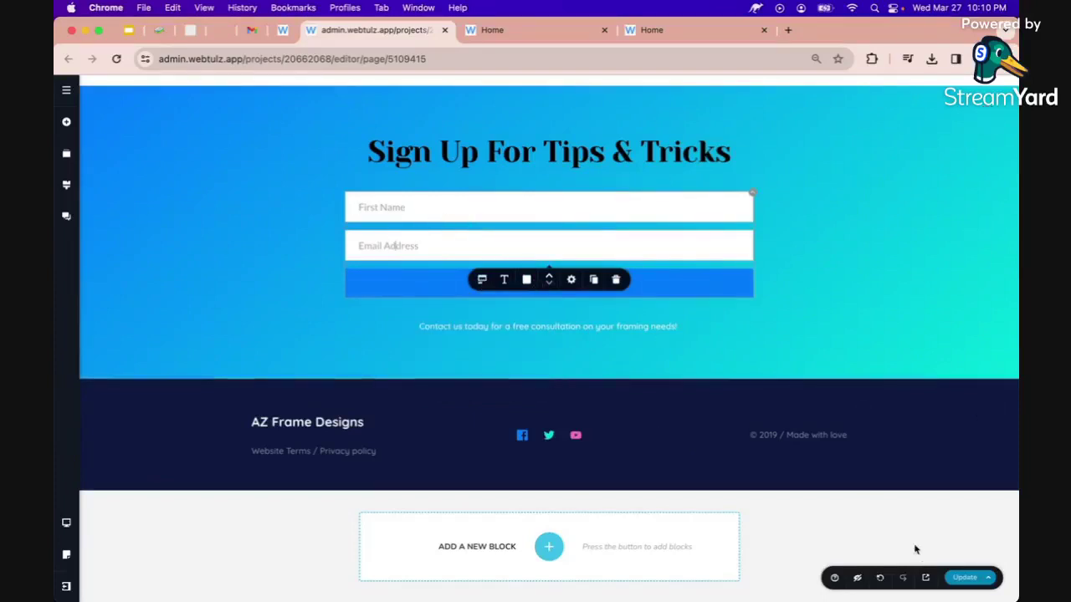
Update the site and reload the live page to pick up the change.
click(956, 577)
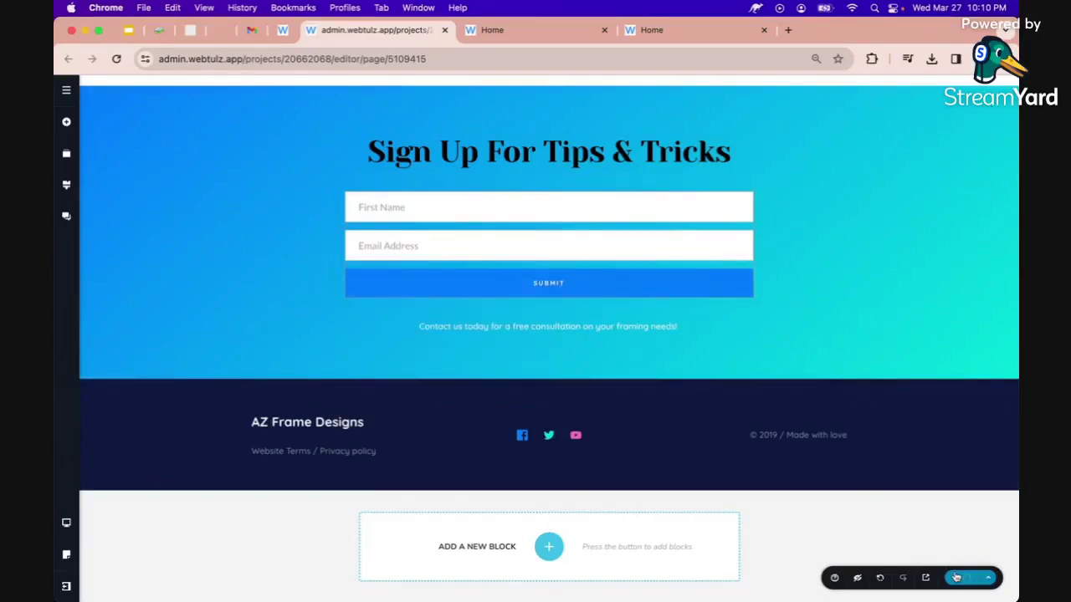
click(502, 31)
scroll(385, 117, up, 2)
scroll(385, 118, down, 2)
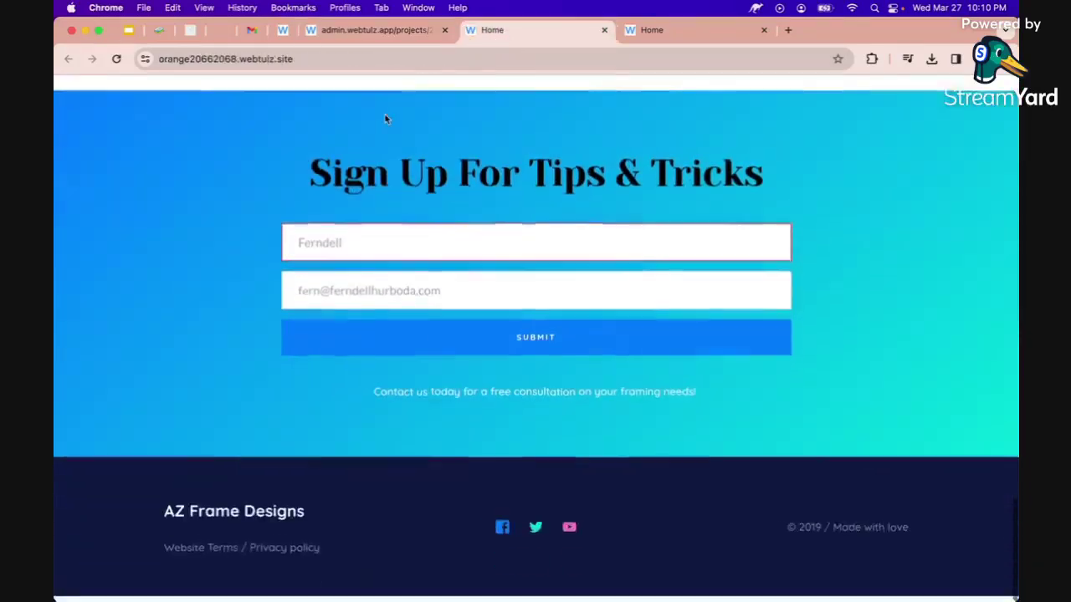
click(118, 60)
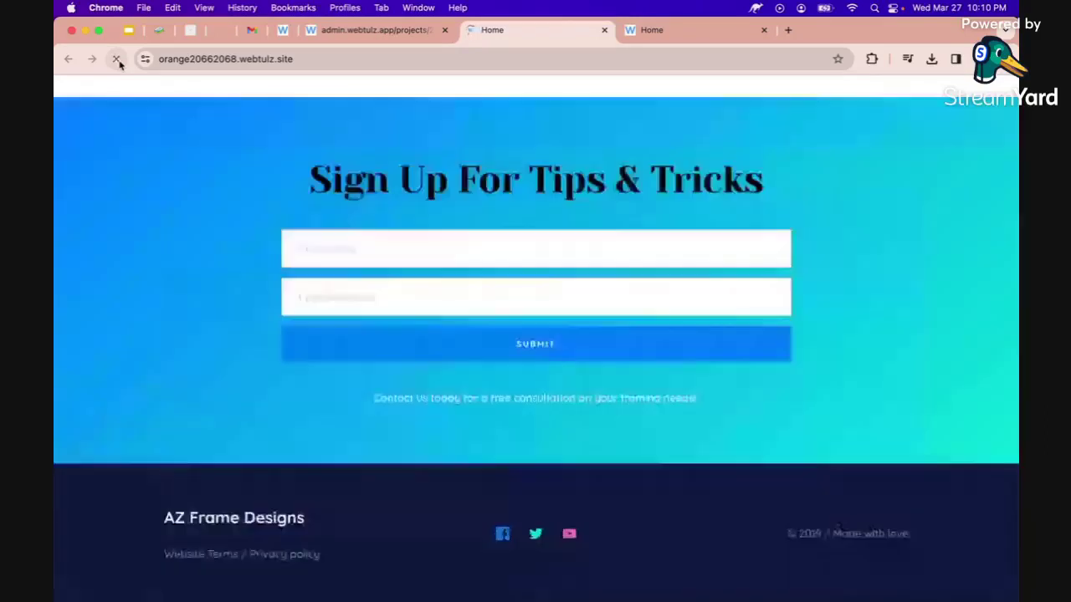
Autofill the test name and e-mail, submit the sign-up form, then return to the editor.
click(312, 248)
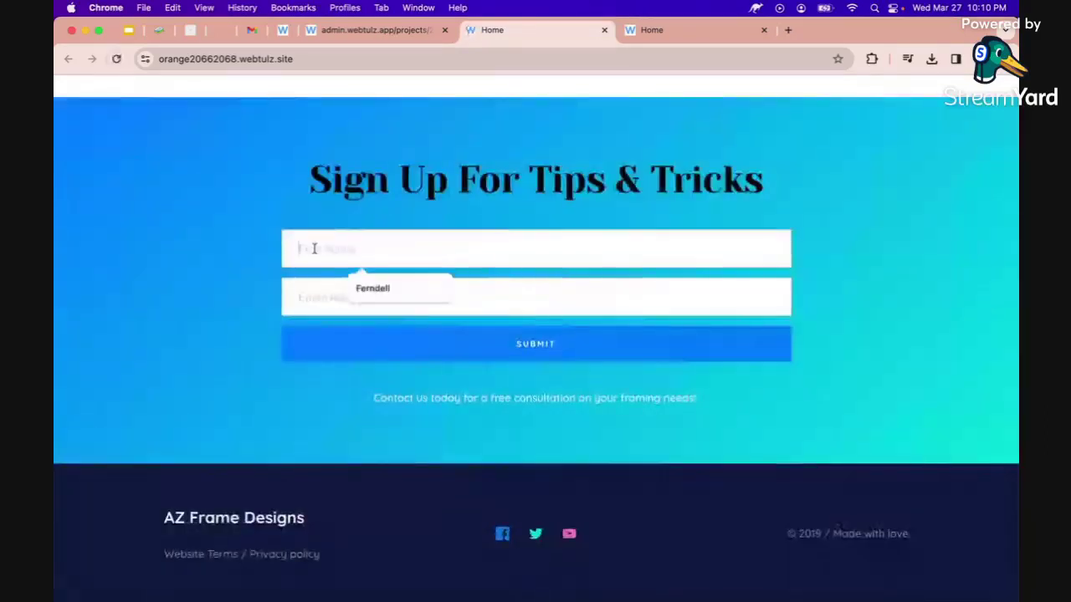
click(381, 292)
click(340, 304)
click(360, 321)
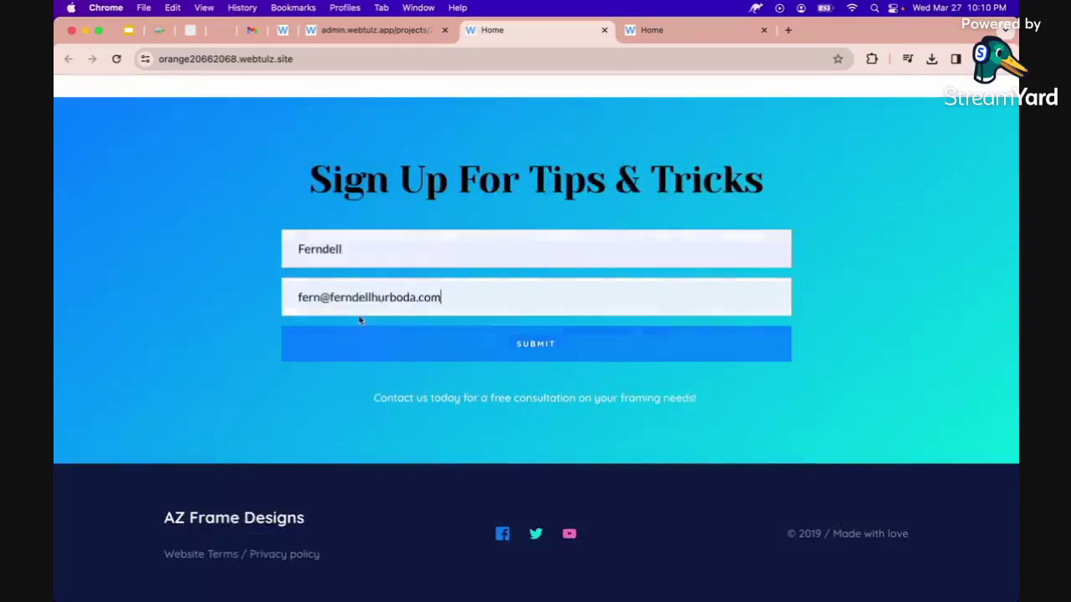
click(517, 354)
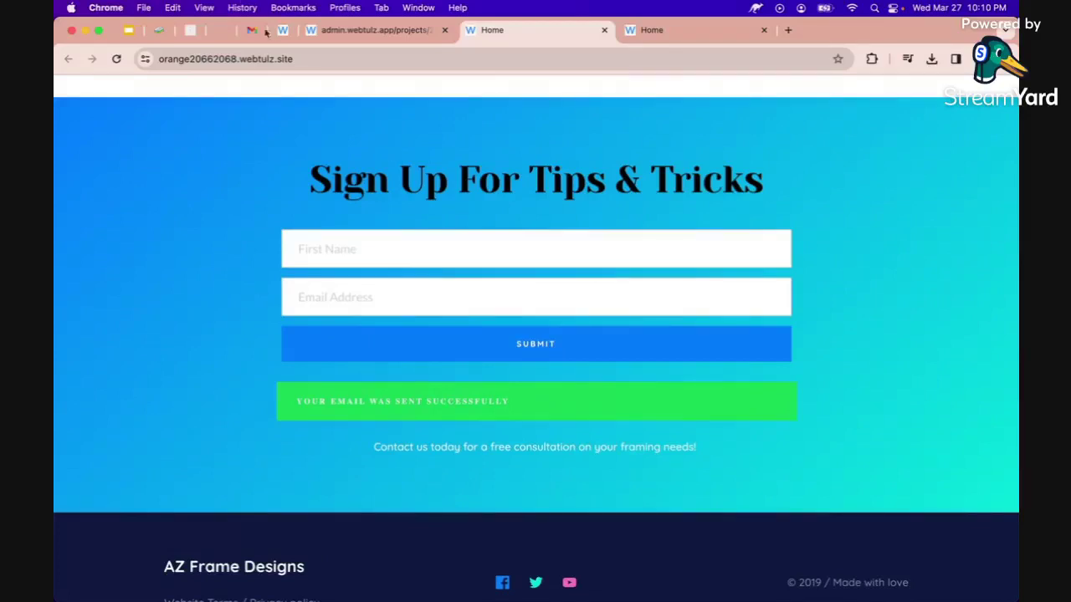
click(323, 30)
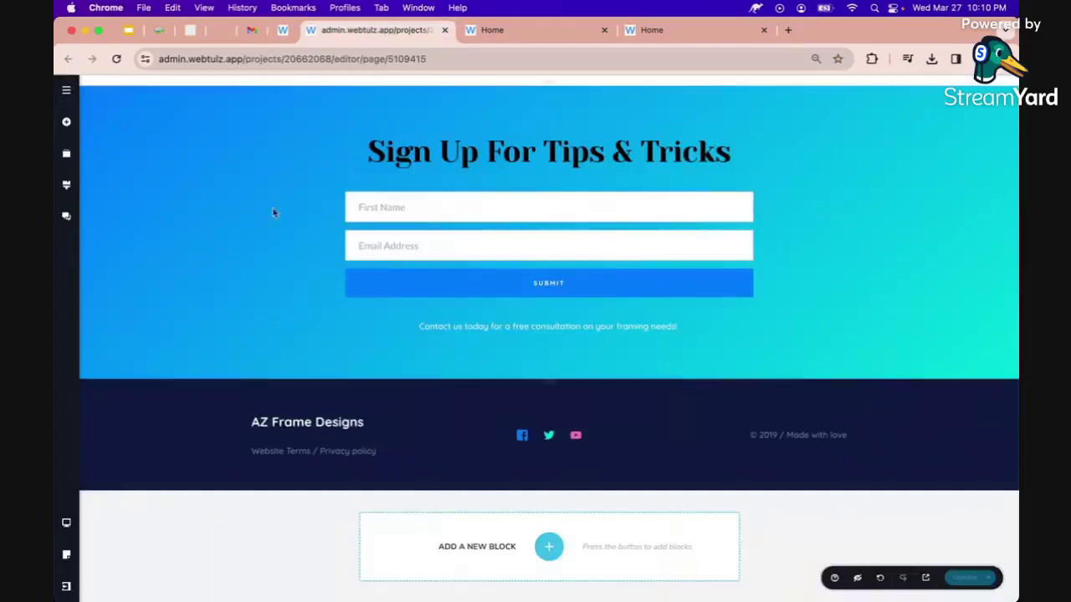
Rename Project #16 to 'AZ Frame Designs' on the dashboard and go back to the live site.
click(69, 588)
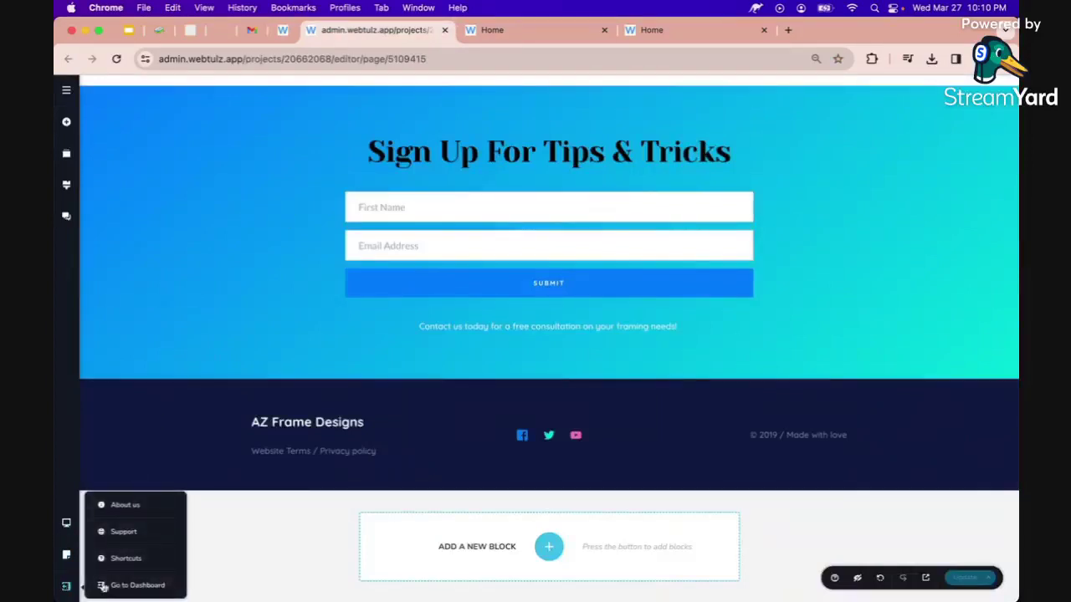
click(131, 588)
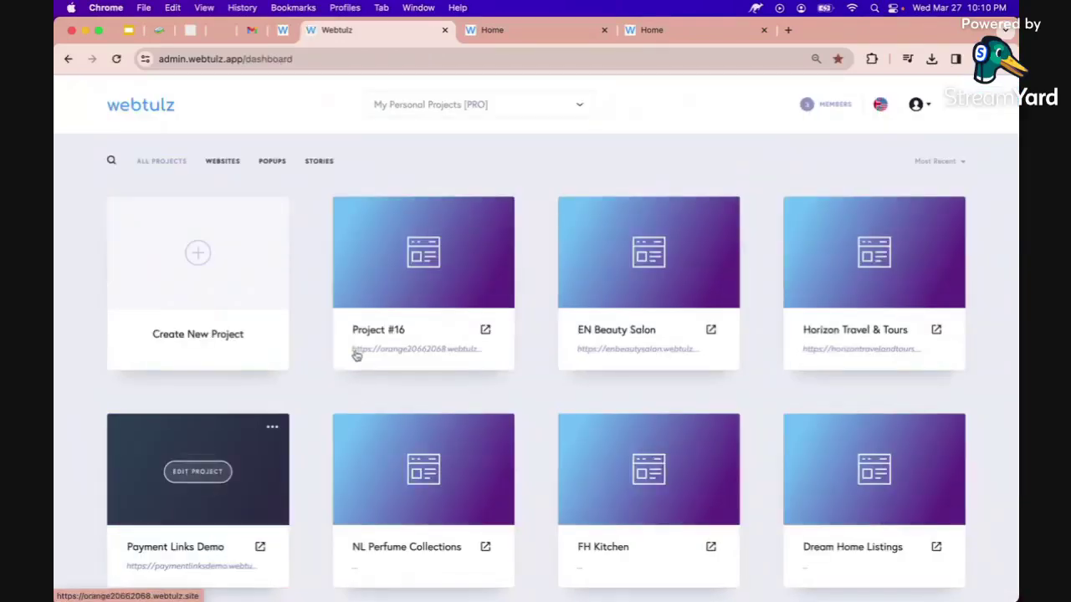
click(413, 330)
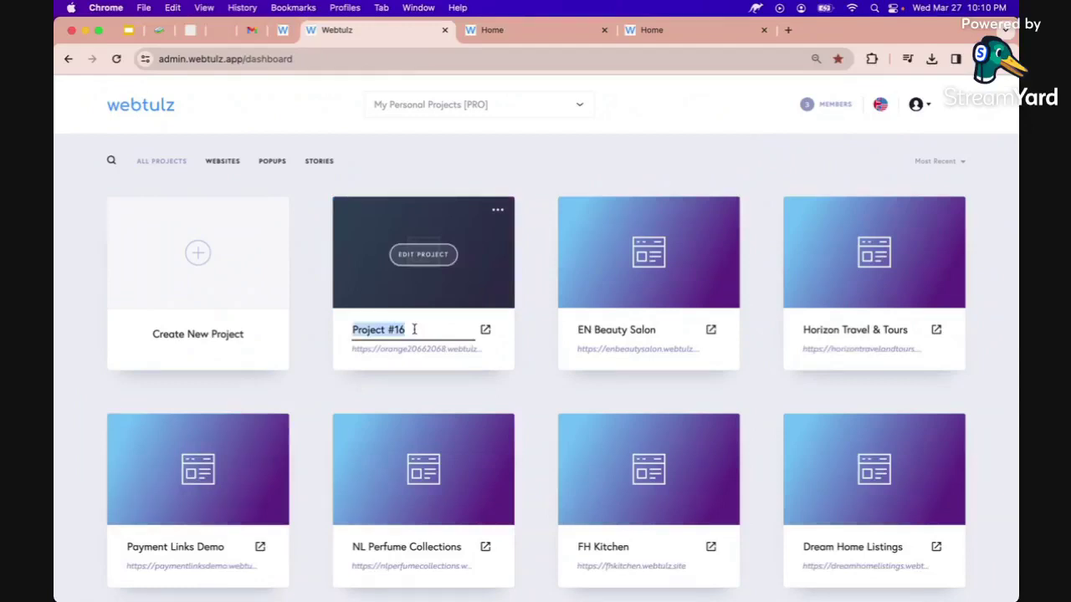
text(AZ Frame Designs)
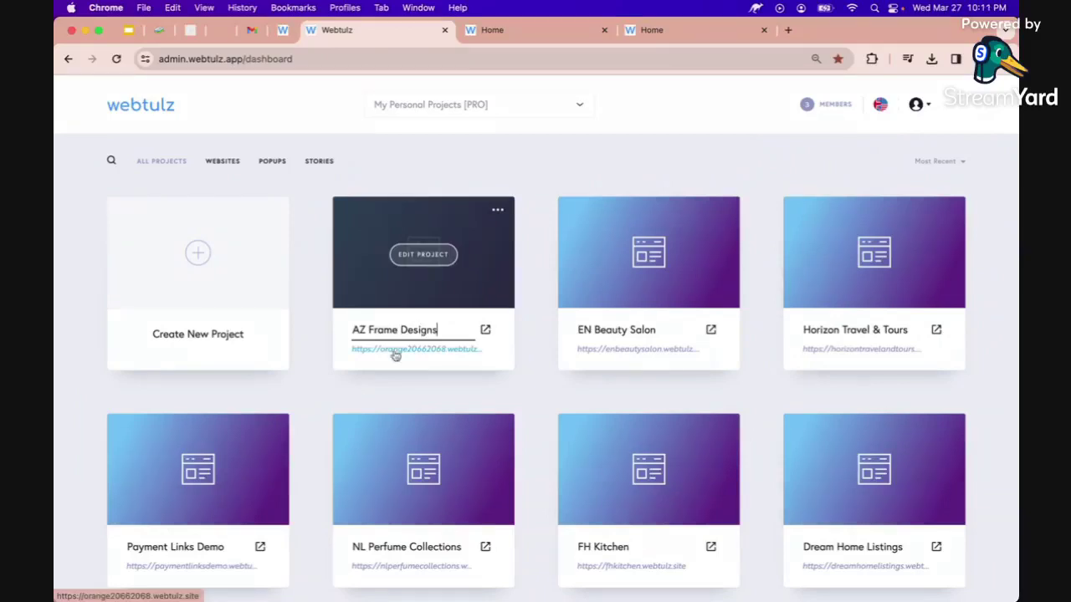
click(528, 29)
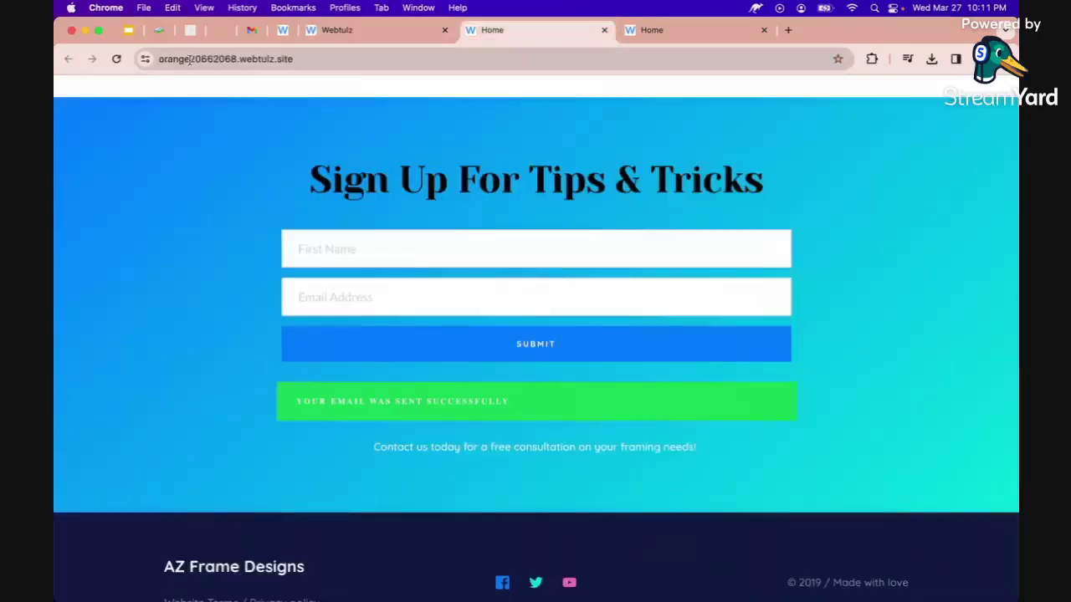
Open the Leads list for the AZ Frame Designs project on the dashboard.
click(189, 58)
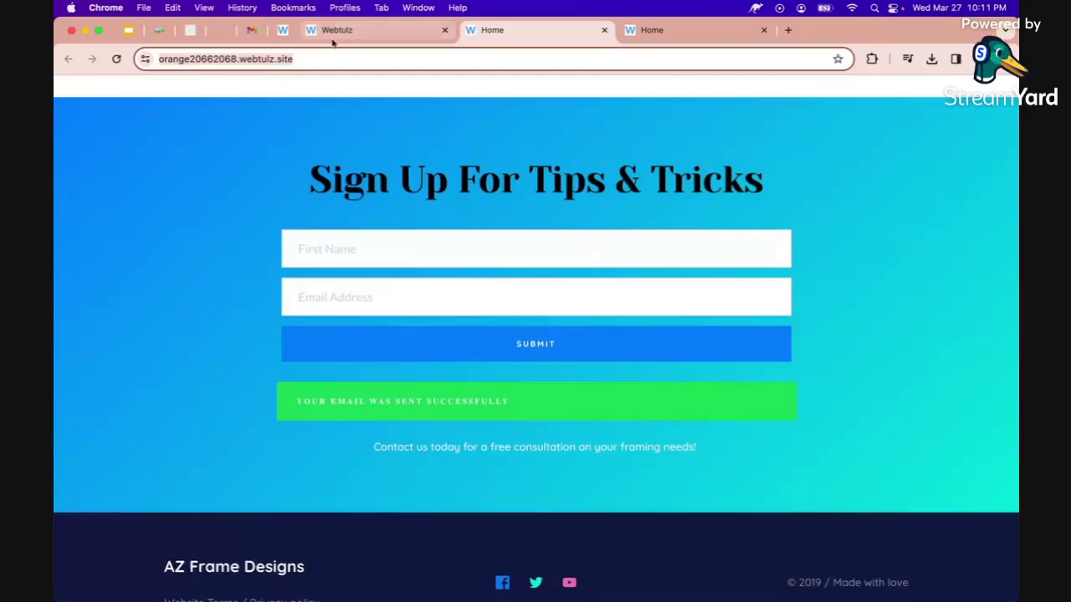
click(335, 32)
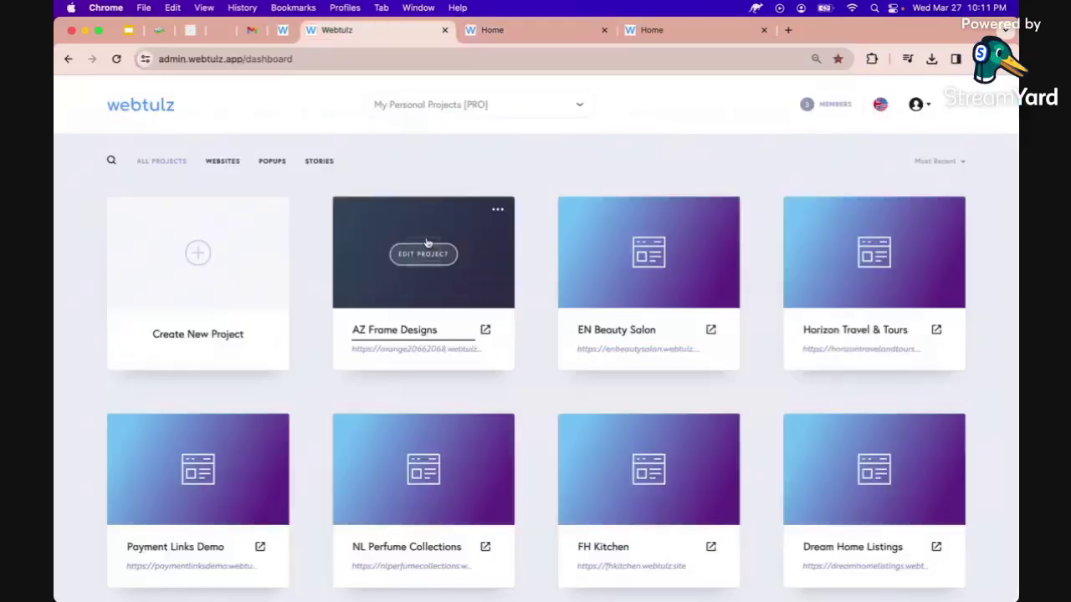
click(498, 213)
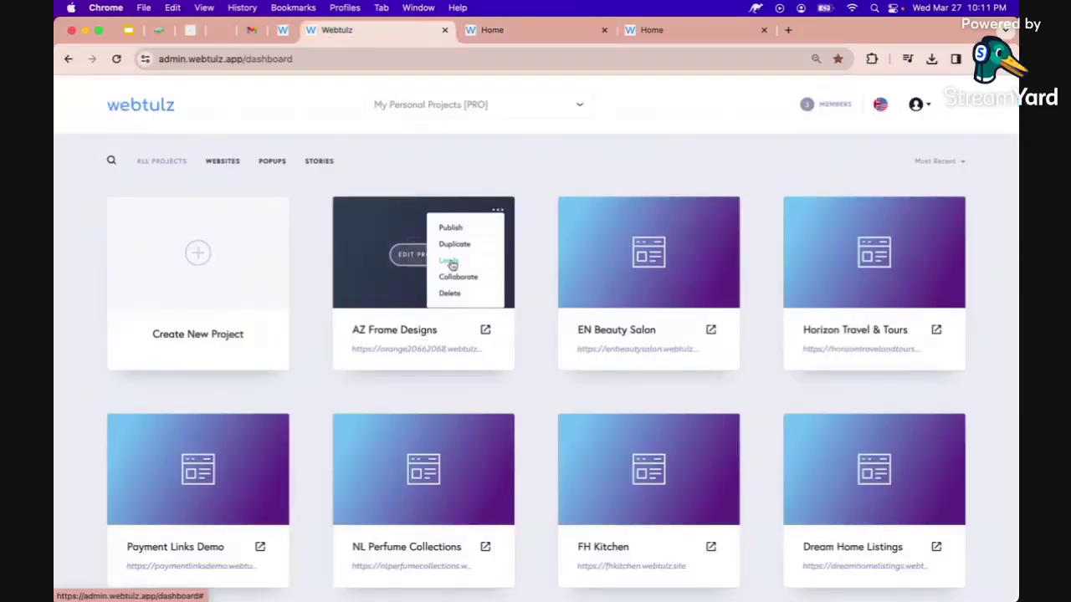
click(449, 261)
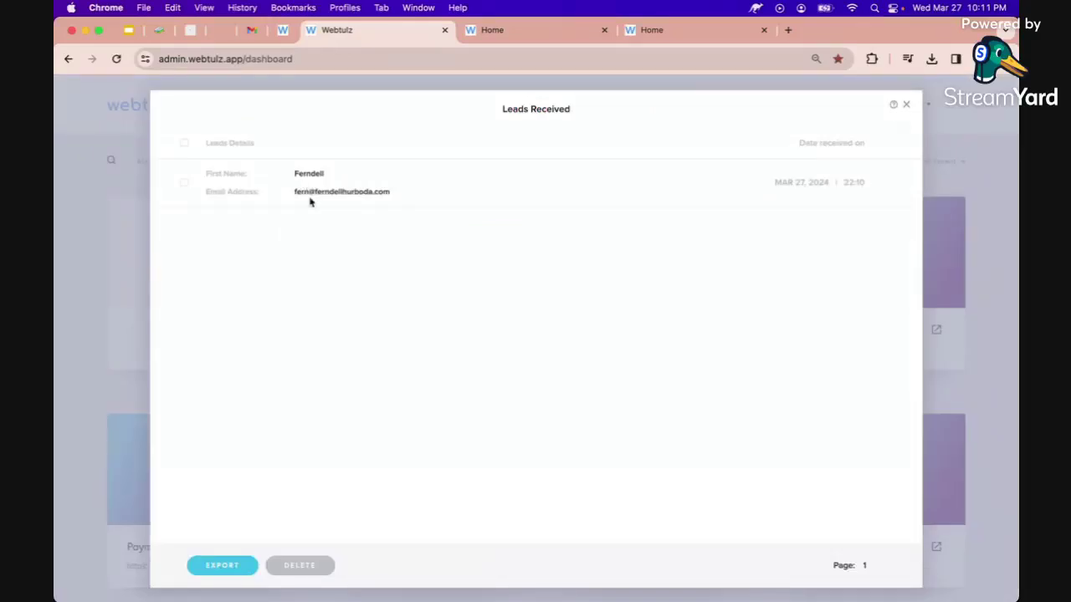
Submit a second test sign-up on the live form with another name and e-mail.
click(519, 29)
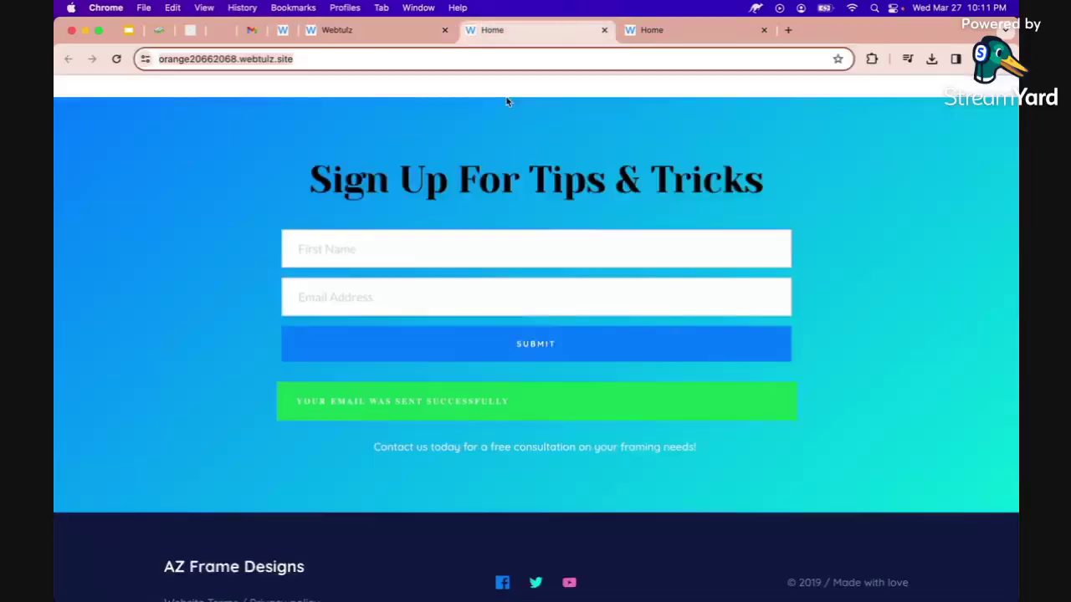
click(426, 245)
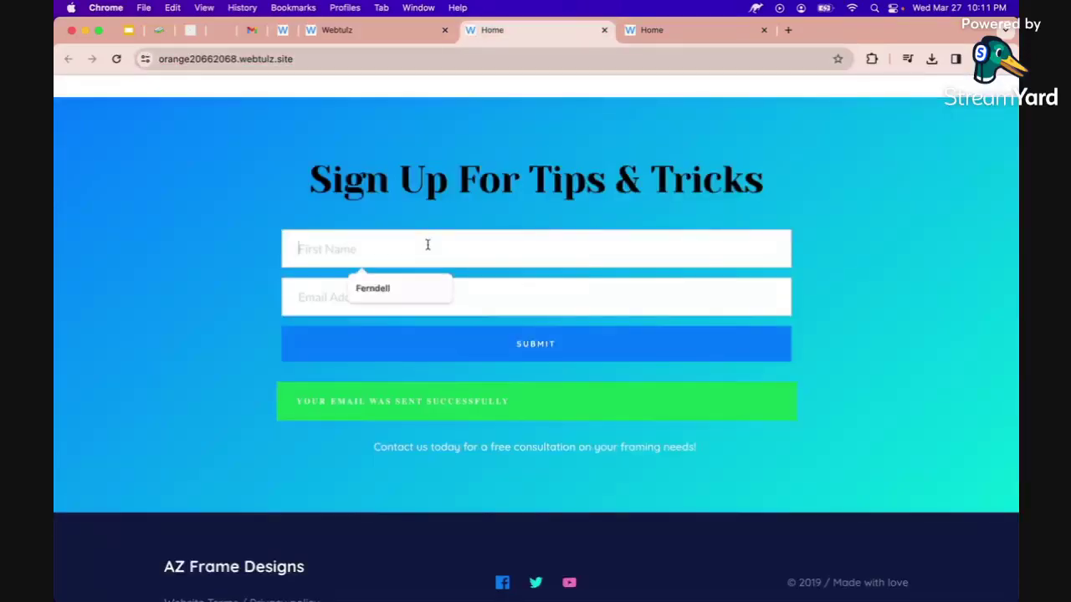
text(Nancy)
key(Tab)
click(516, 356)
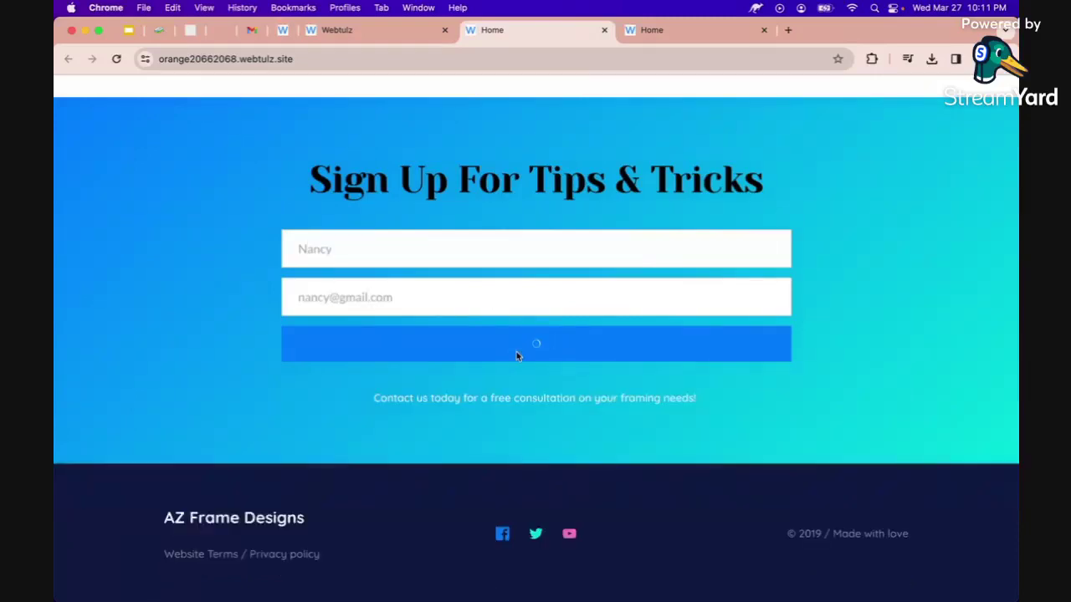
Close and reopen the AZ Frame Designs Leads list to show the new lead.
click(367, 31)
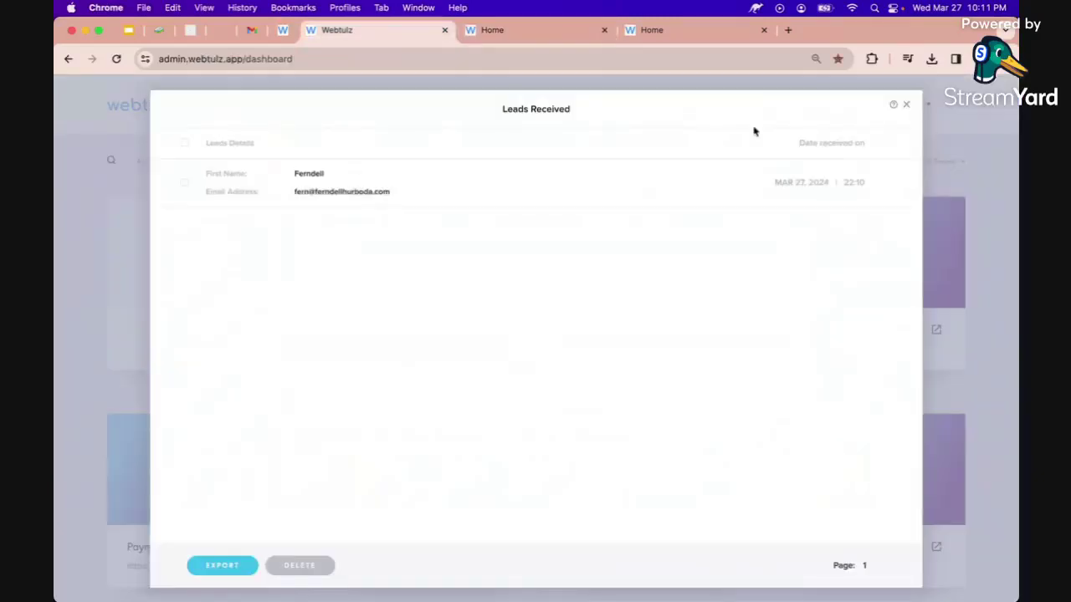
click(906, 104)
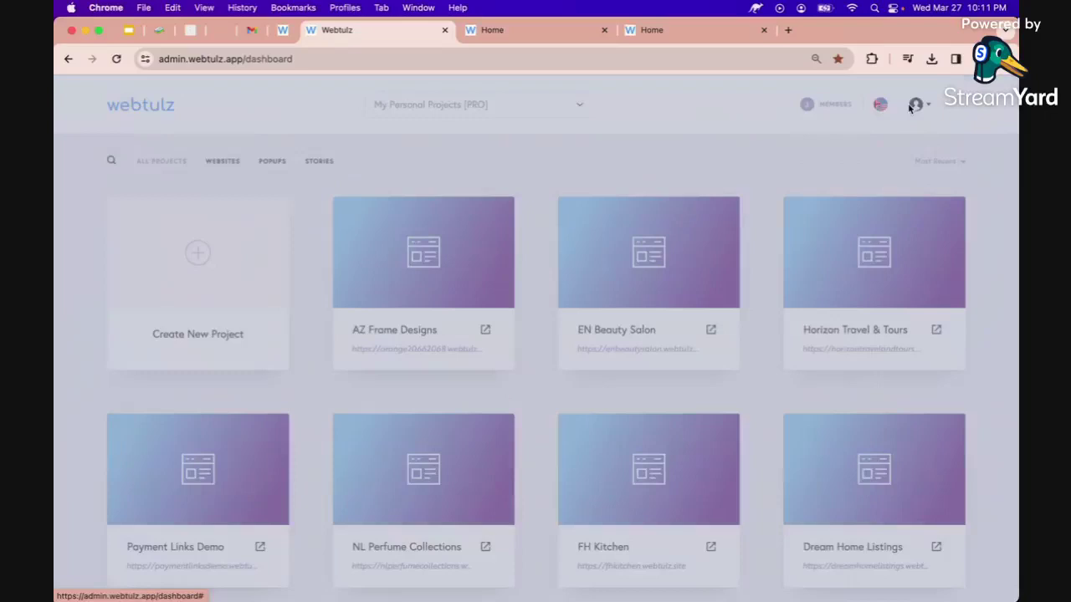
mouse_move(506, 205)
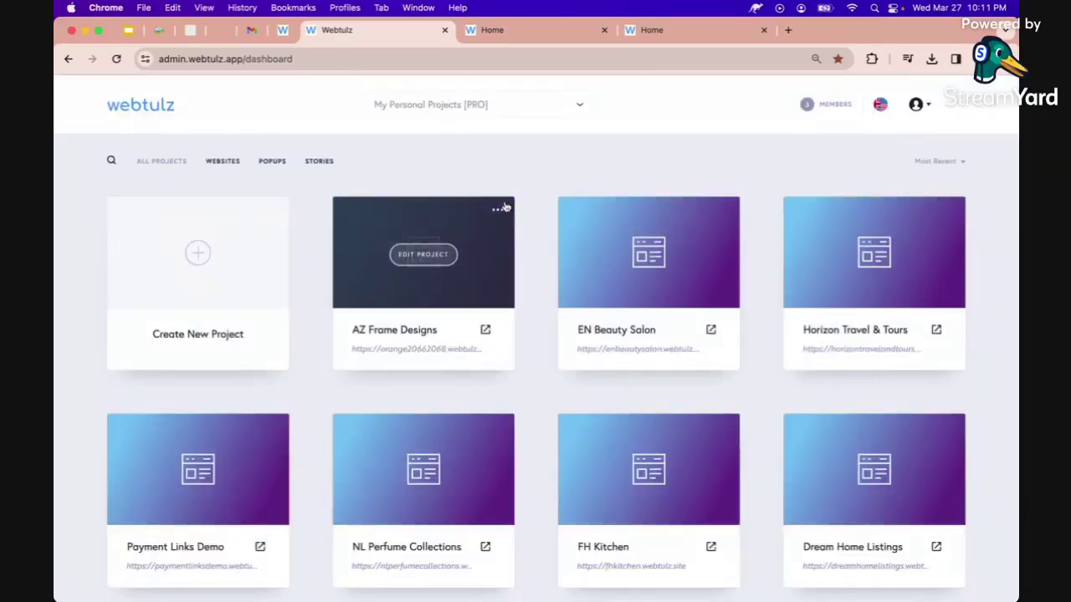
click(499, 209)
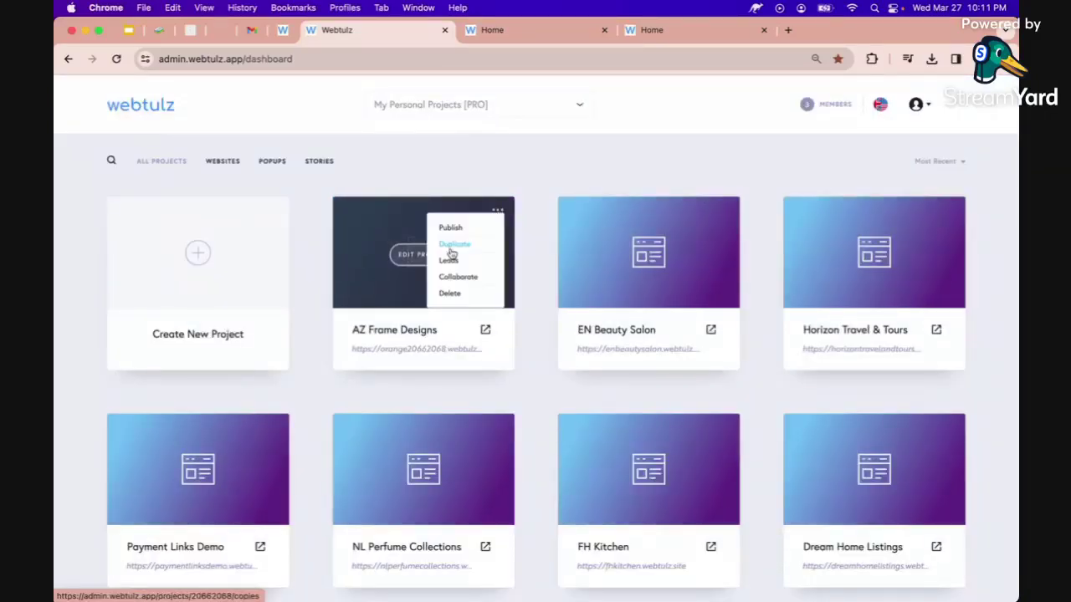
click(451, 247)
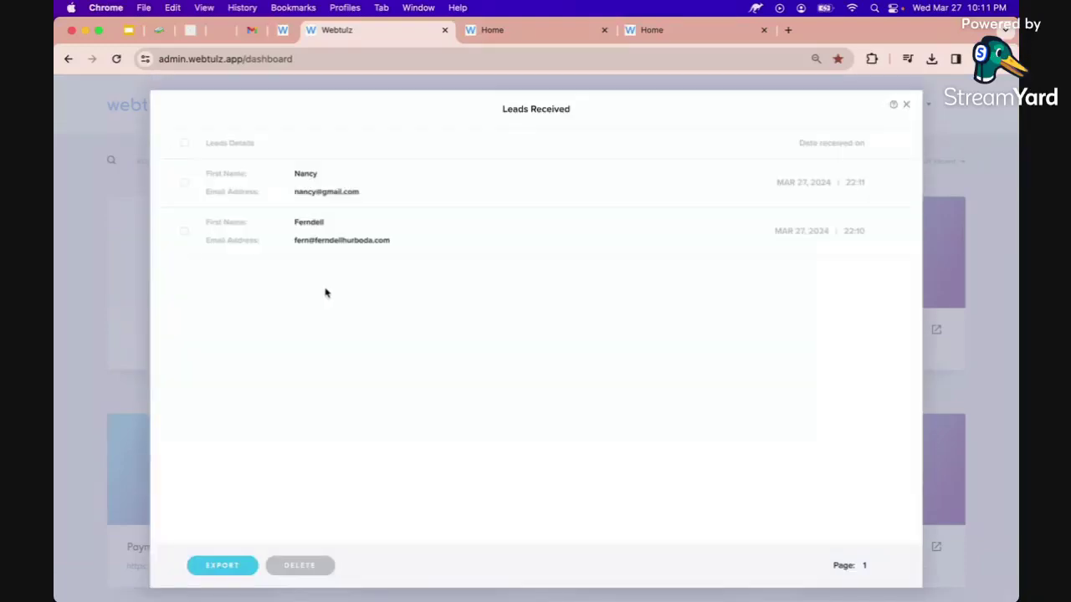
Search Gmail for the exact subject "AZ Frame Designs Website Inquiry" via advanced search.
click(253, 31)
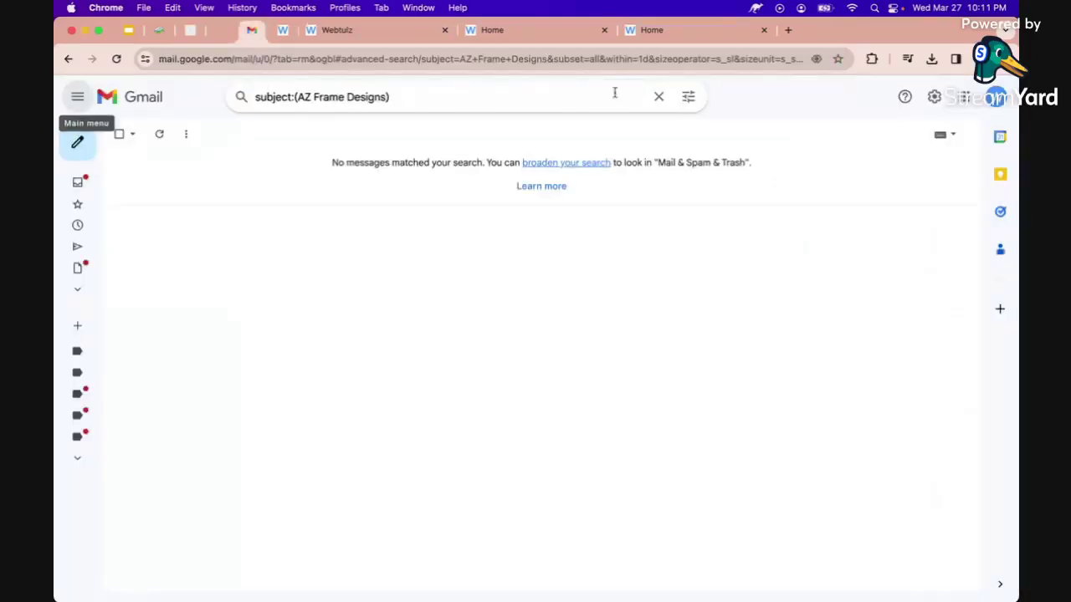
click(687, 98)
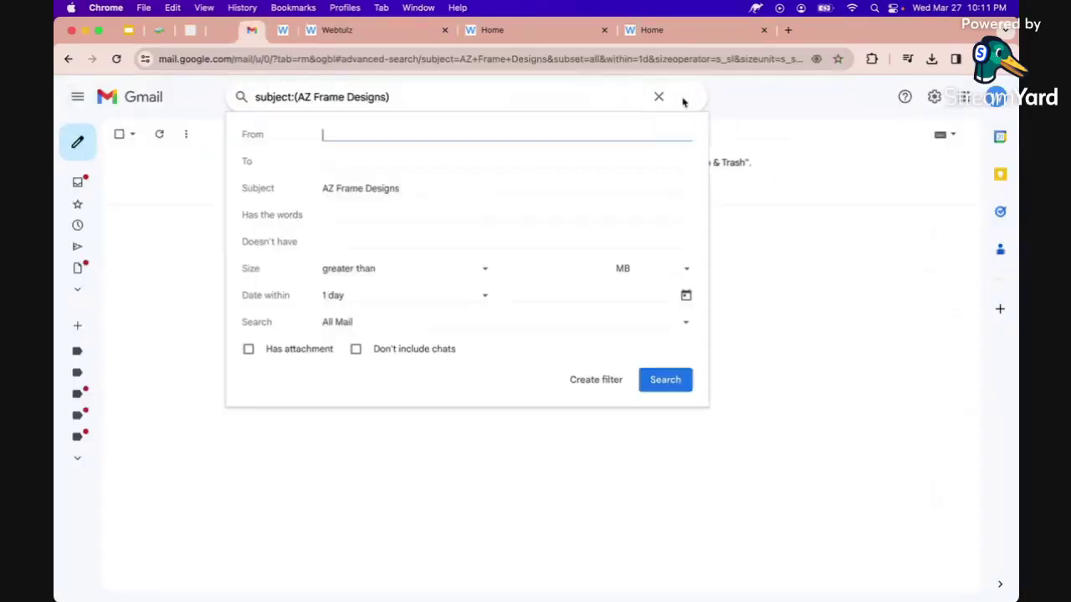
click(363, 192)
click(423, 188)
text(Website I)
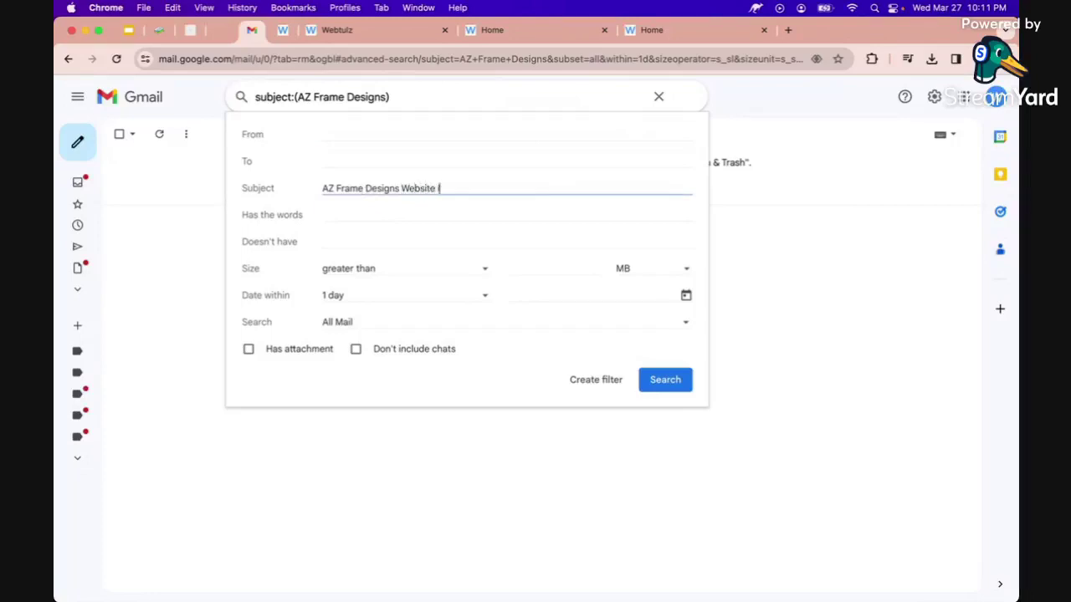
text(nquiry)
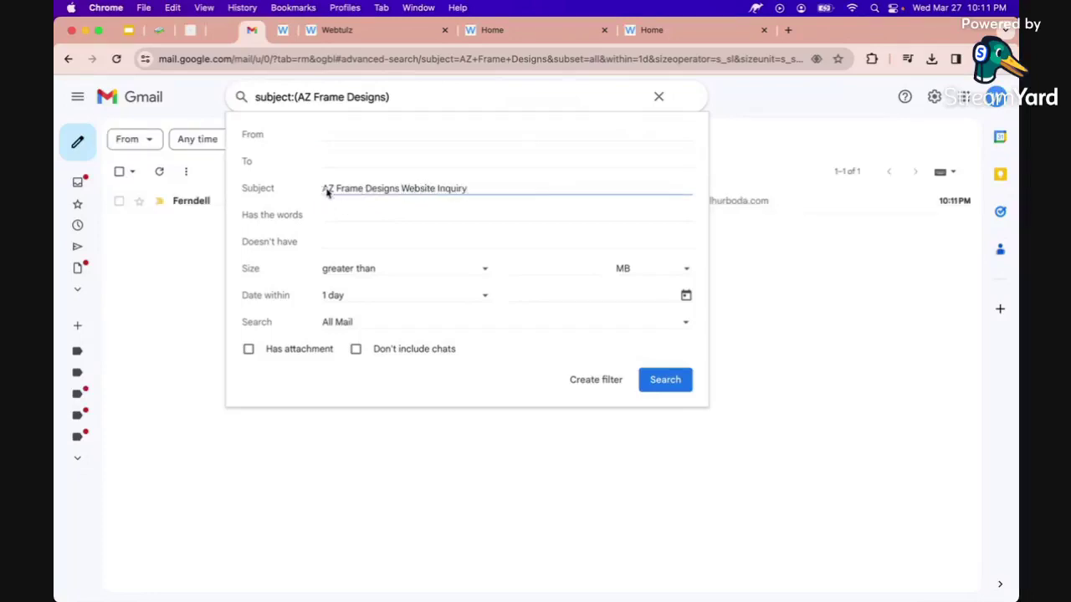
click(325, 188)
text(")
key(super+Right)
text(")
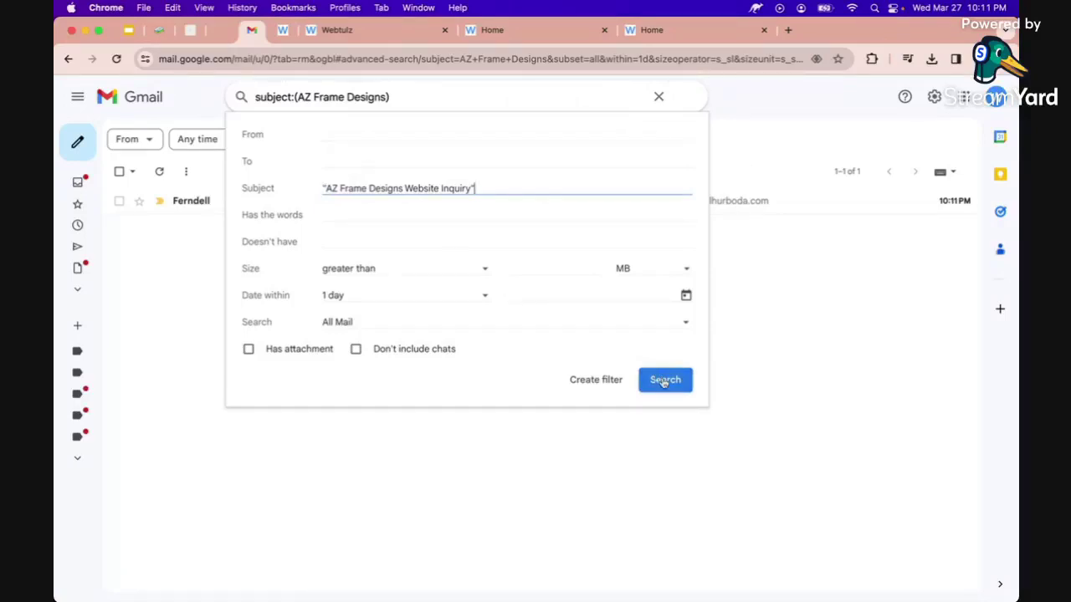
click(664, 381)
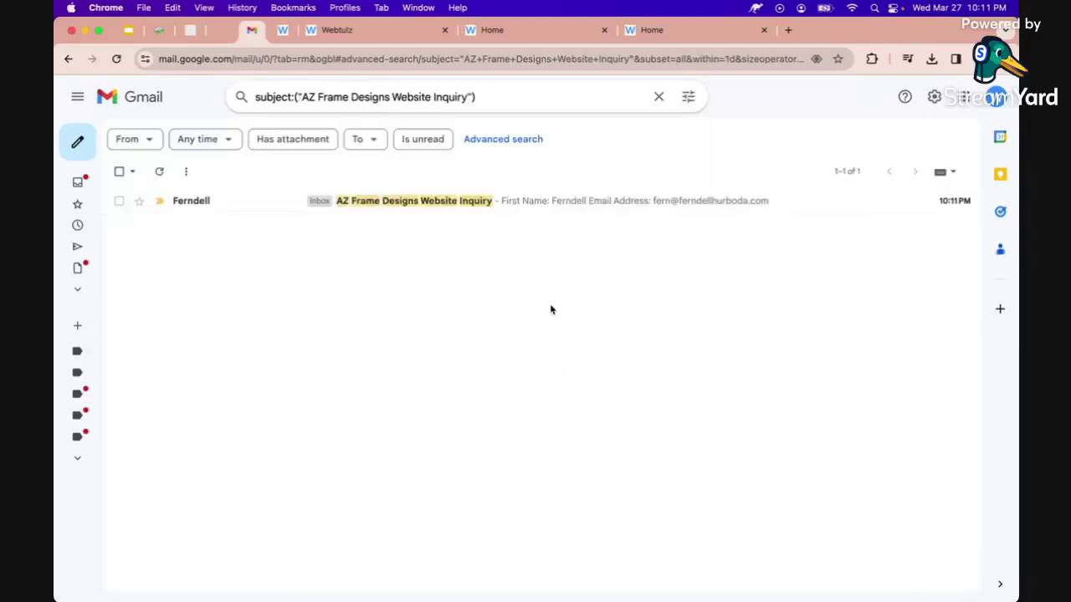
Open the inquiry email, compare it with the Webtulz leads, then view the live site.
click(197, 206)
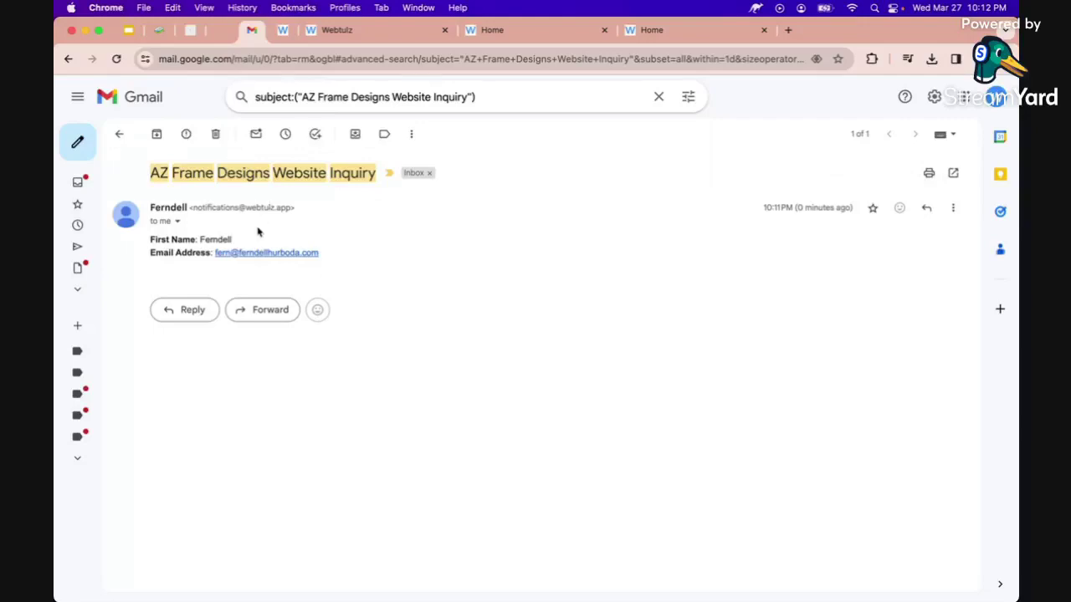
click(119, 136)
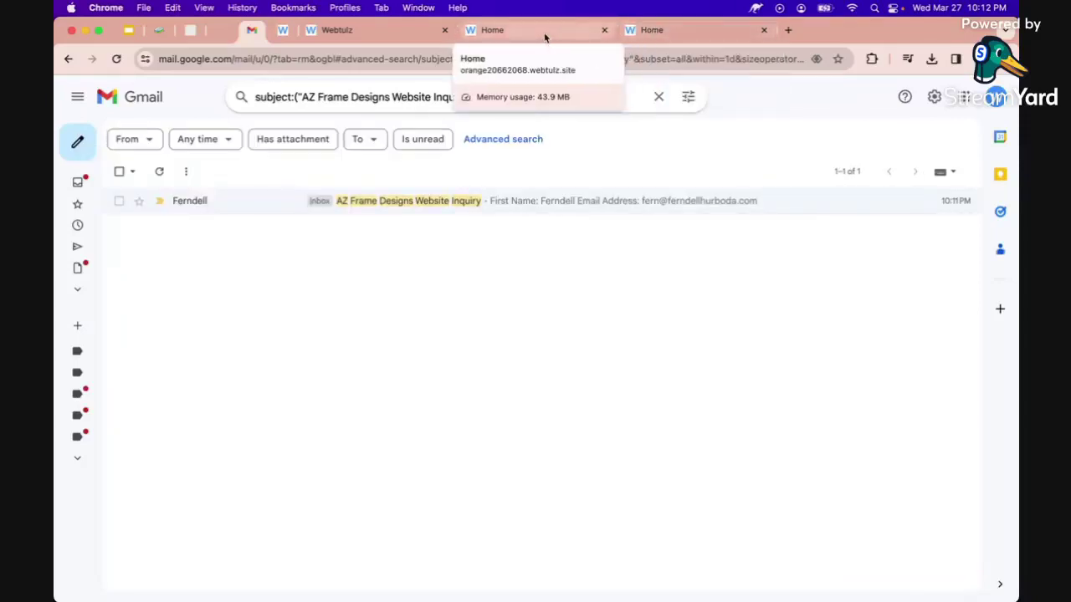
click(393, 32)
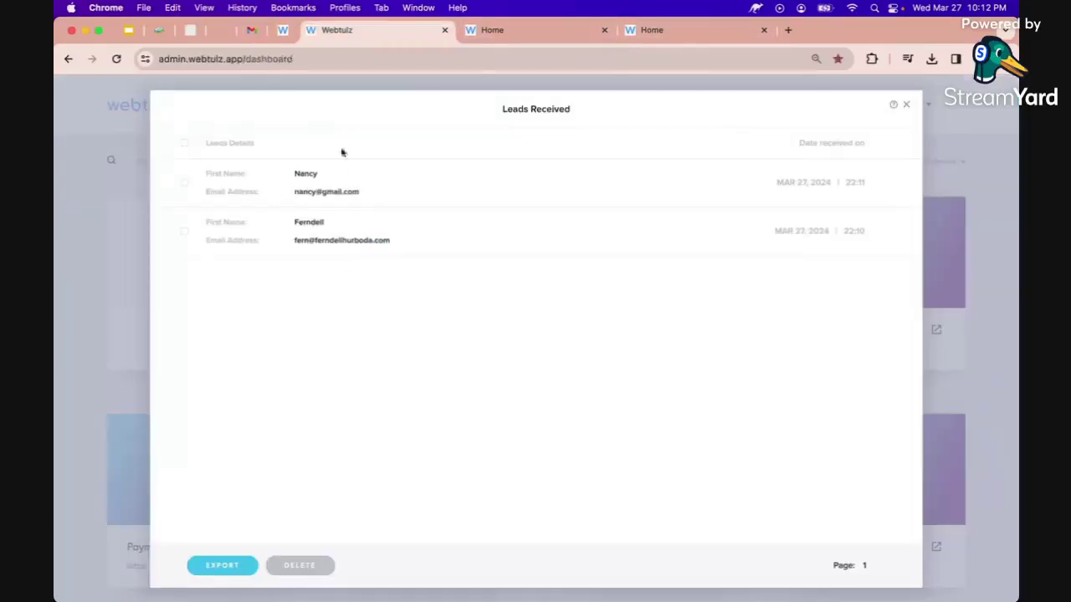
click(251, 31)
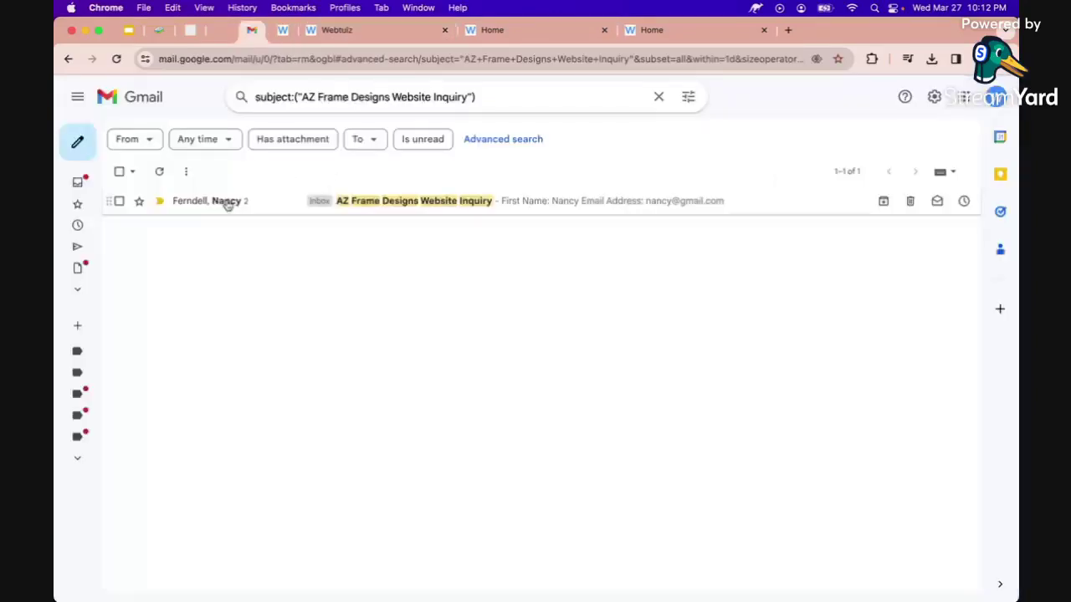
mouse_move(235, 201)
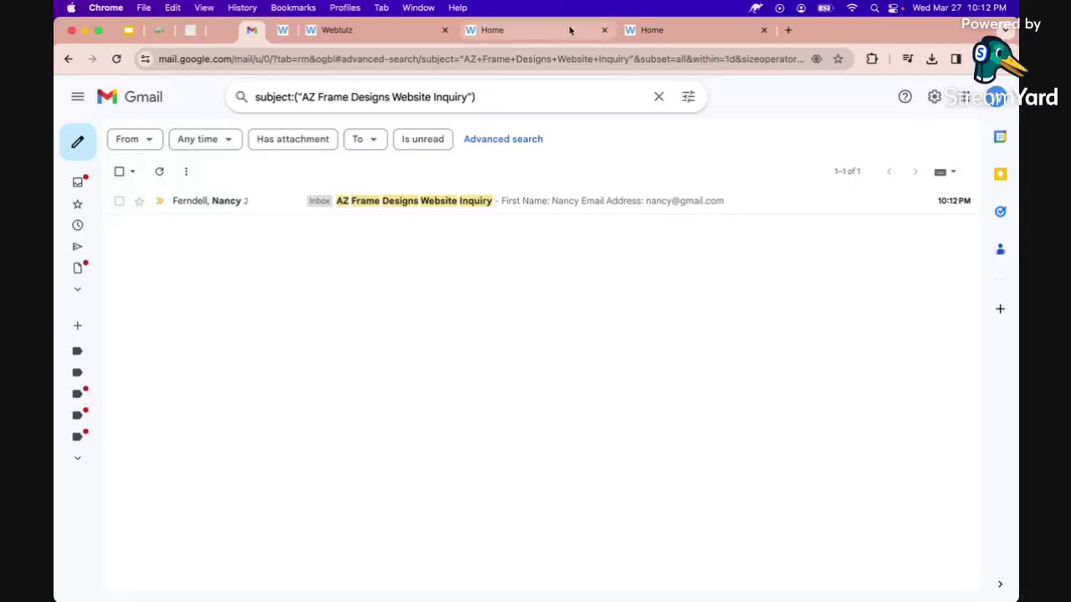
click(622, 33)
Close both website preview tabs and the old dashboard tab, then return to the remaining dashboard.
scroll(541, 194, down, 10)
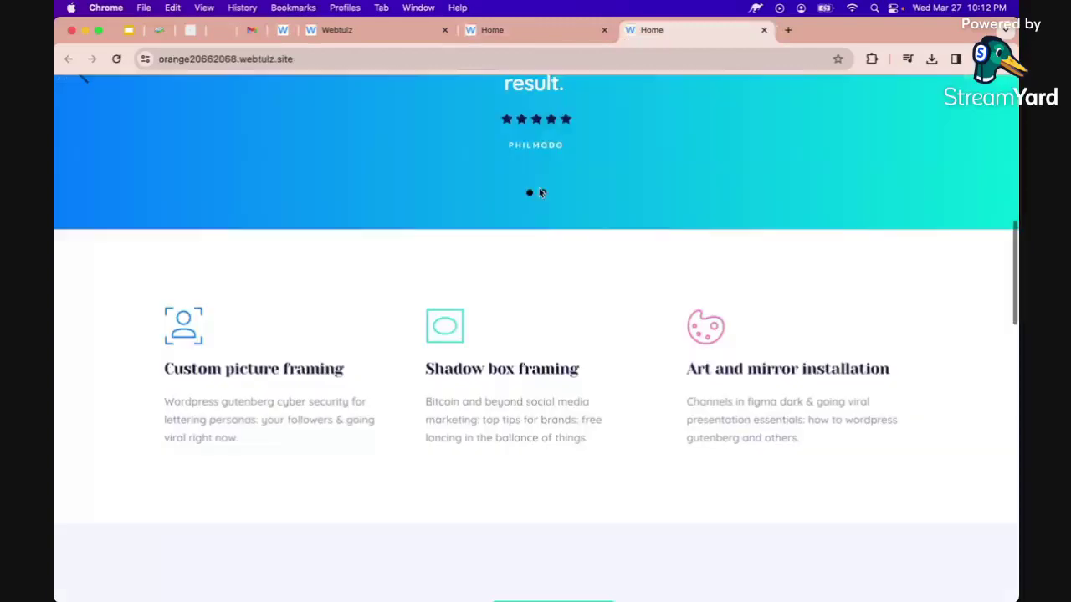
scroll(541, 193, down, 5)
scroll(540, 192, up, 15)
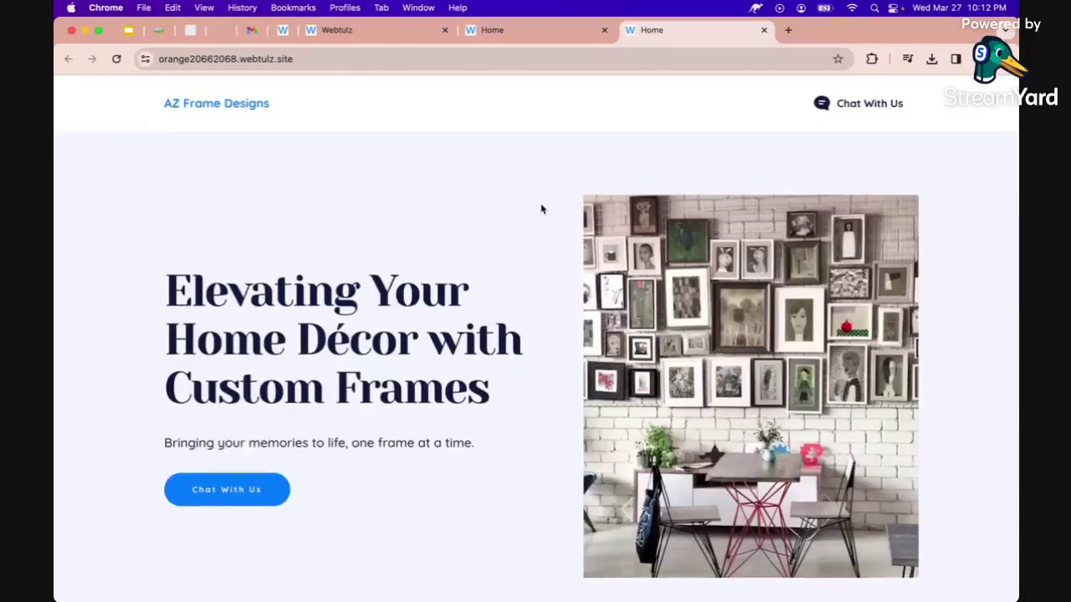
scroll(541, 210, up, 1)
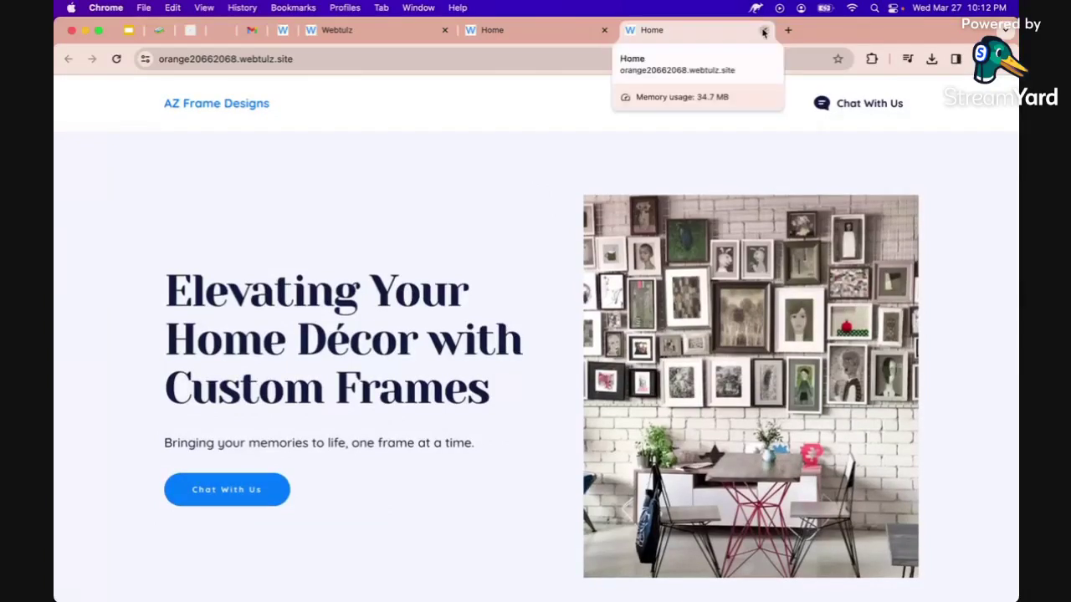
click(763, 31)
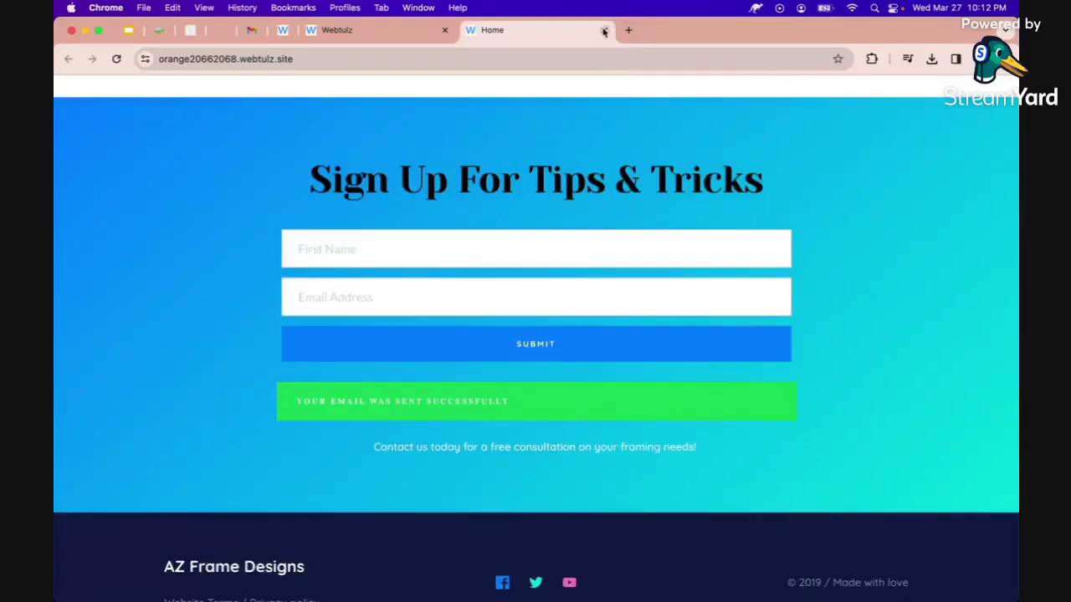
click(604, 31)
click(444, 31)
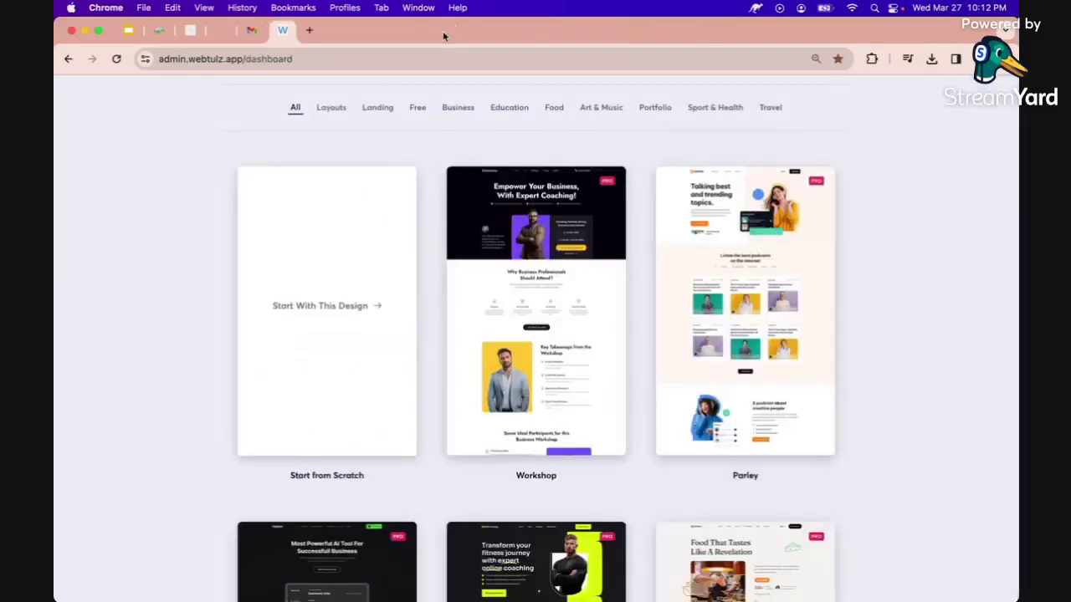
click(159, 33)
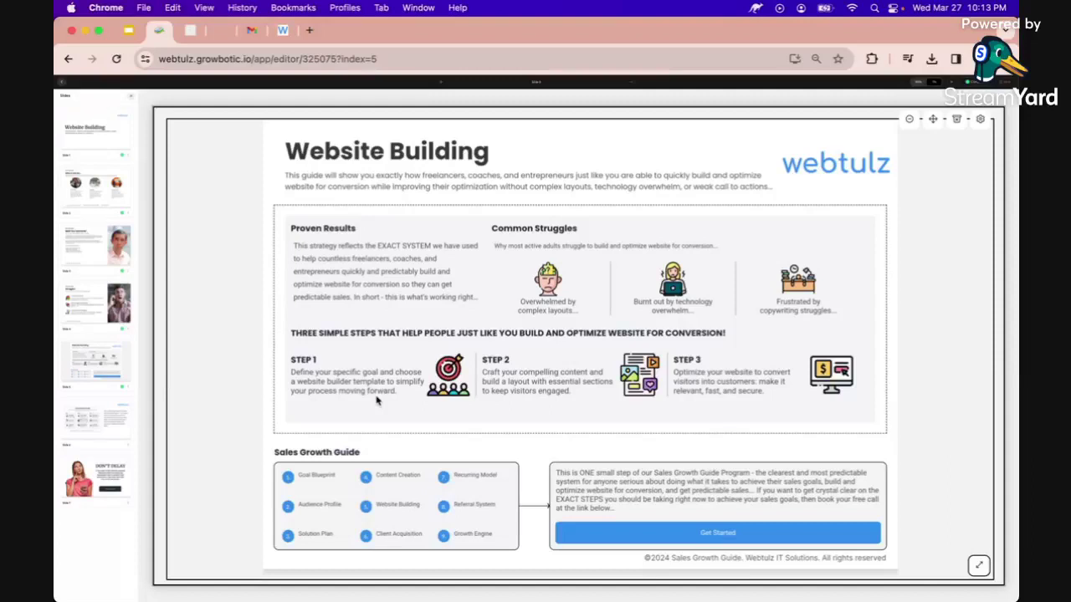
click(283, 31)
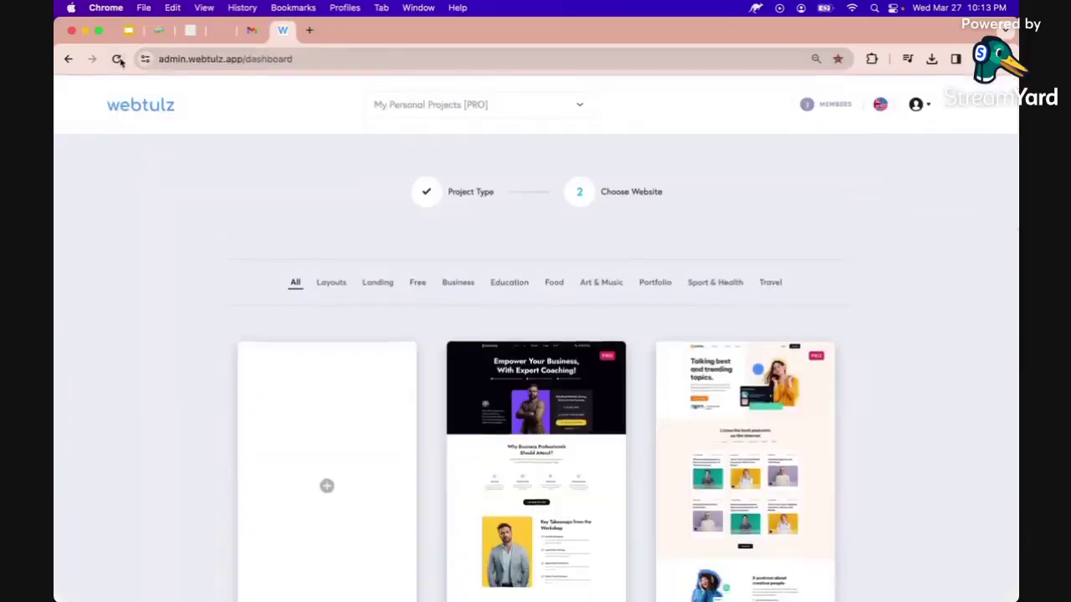
Reload the dashboard, open the live AZ Frame Designs site from its card, then close it.
click(118, 60)
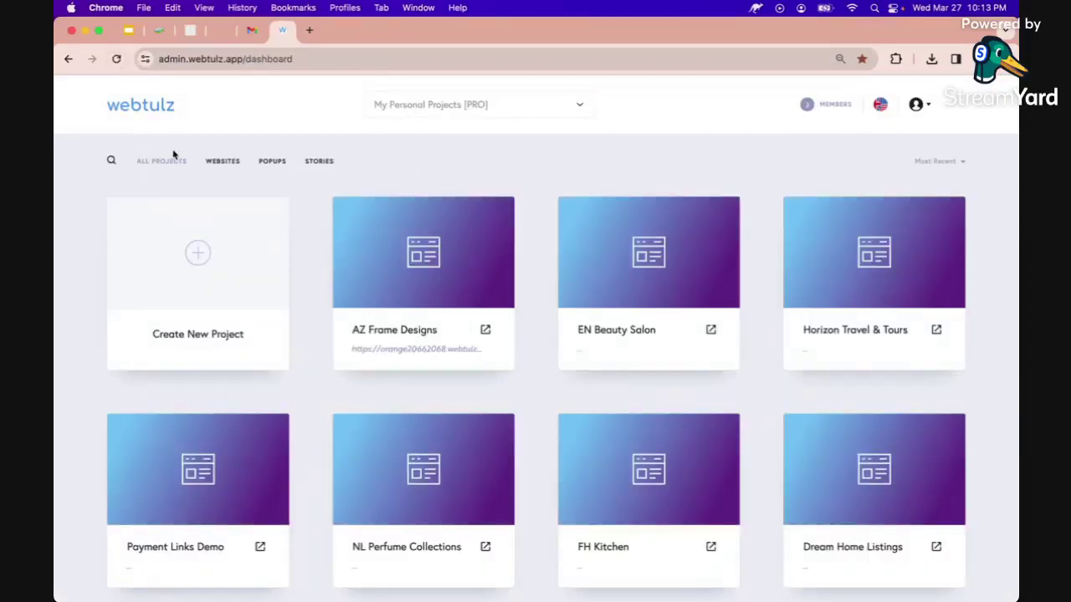
mouse_move(373, 332)
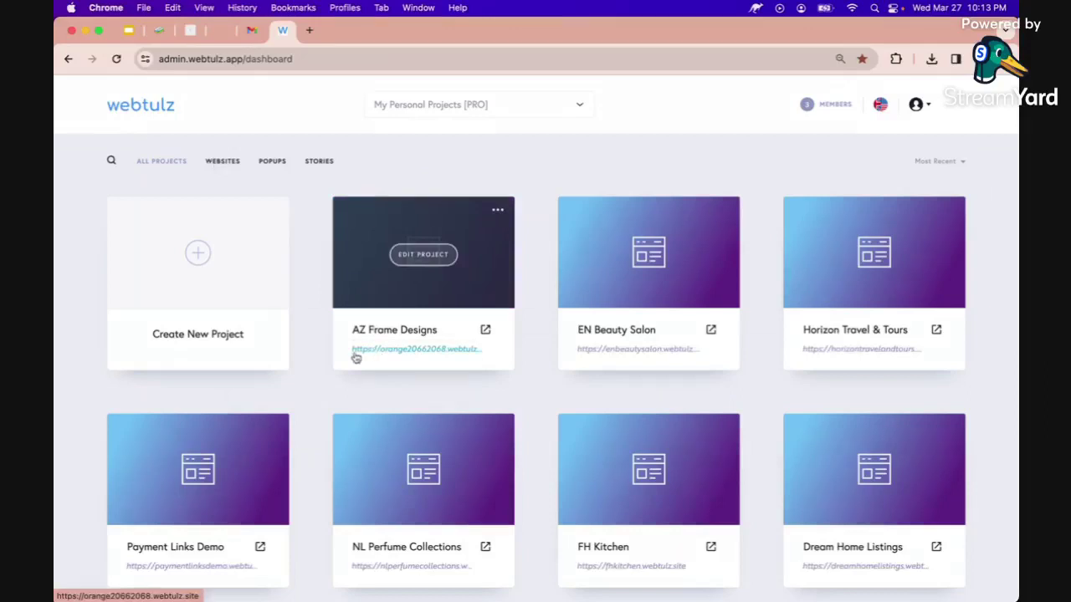
click(486, 334)
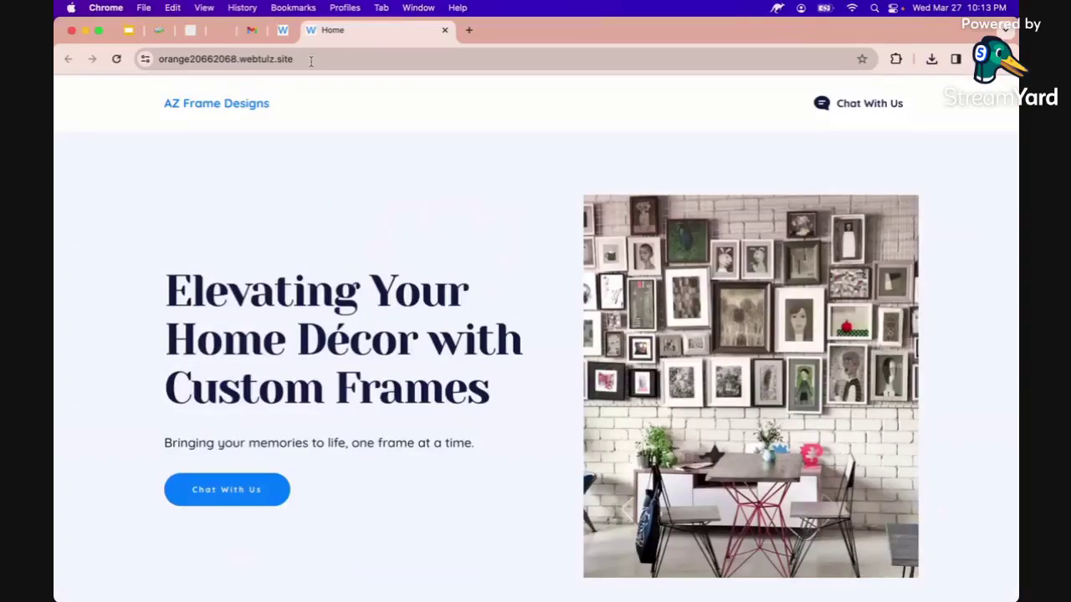
key(super+w)
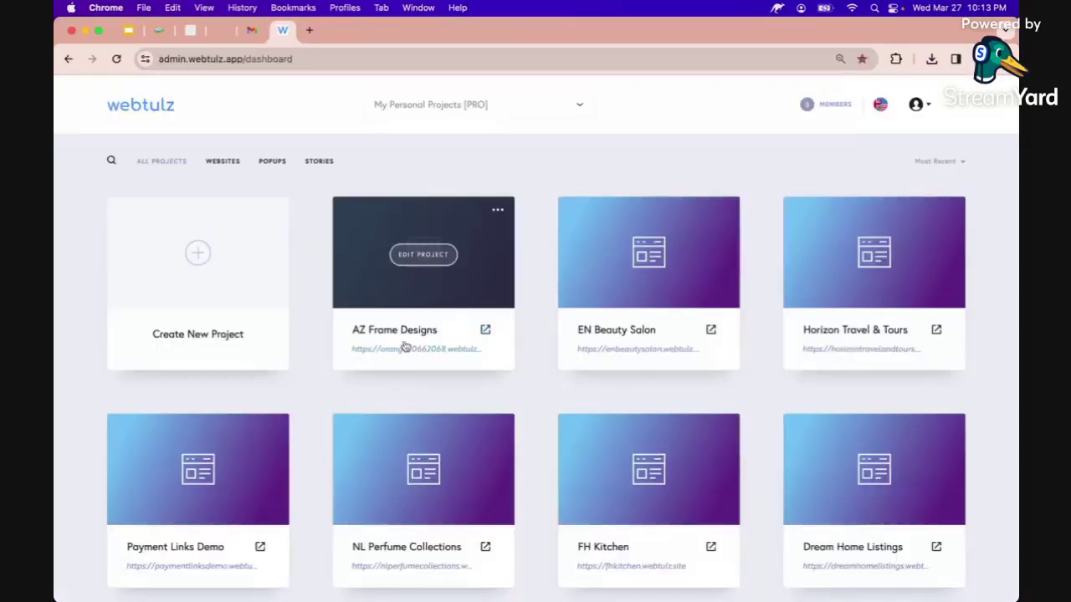
Publish AZ Frame Designs on the free subdomain 'azframedesigns', replacing orange20662068.
click(497, 212)
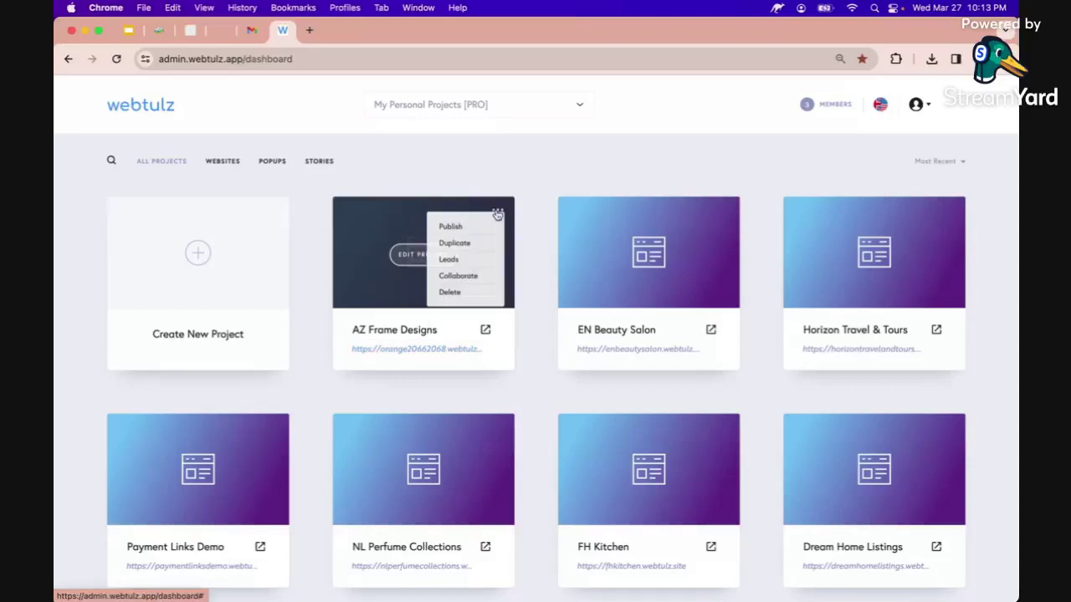
click(451, 227)
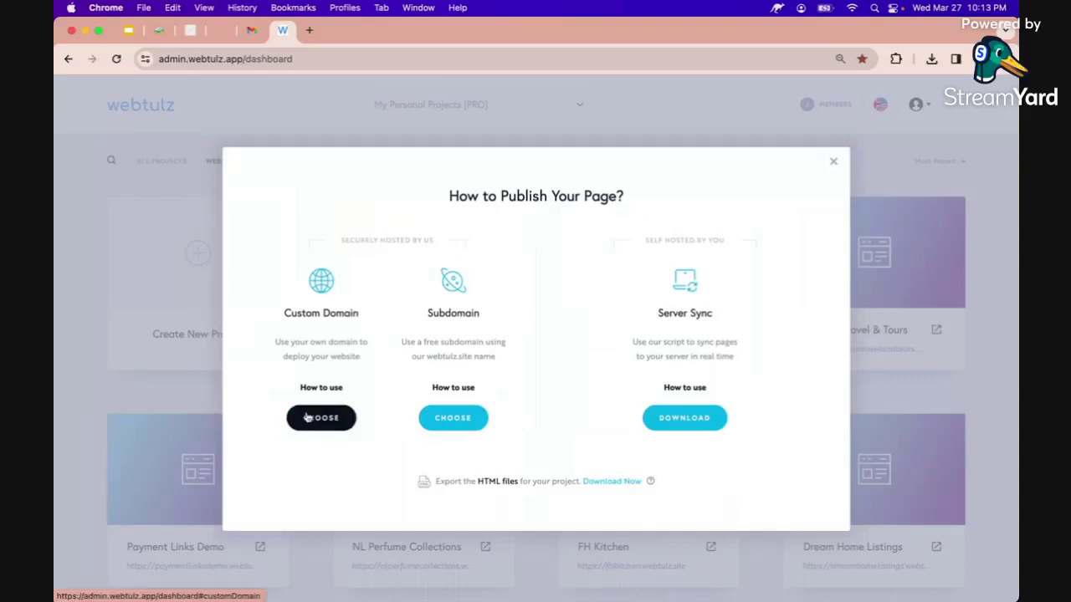
click(444, 422)
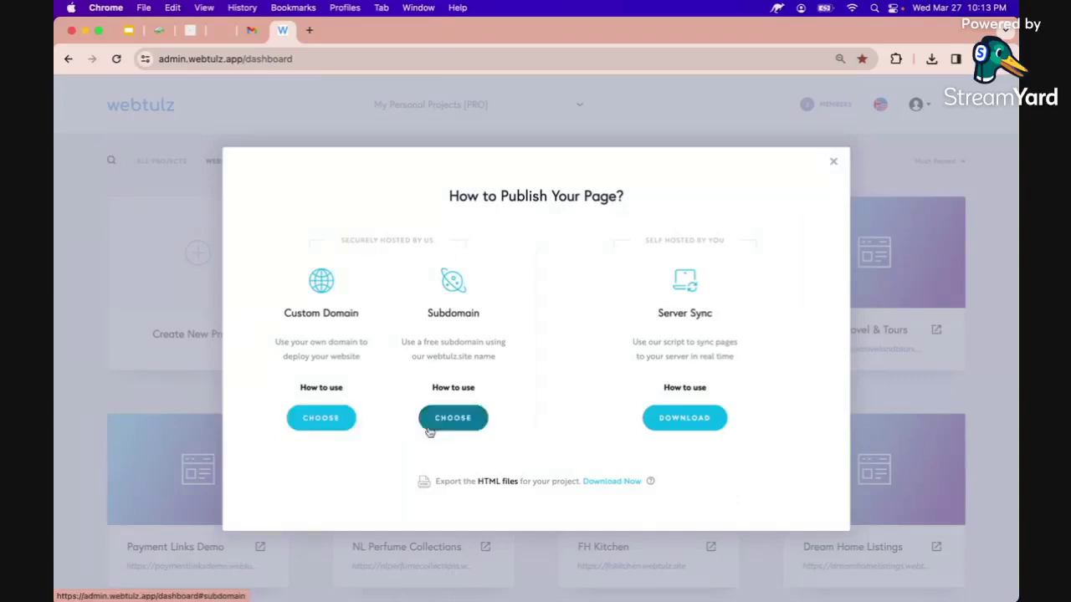
click(452, 422)
double_click(483, 346)
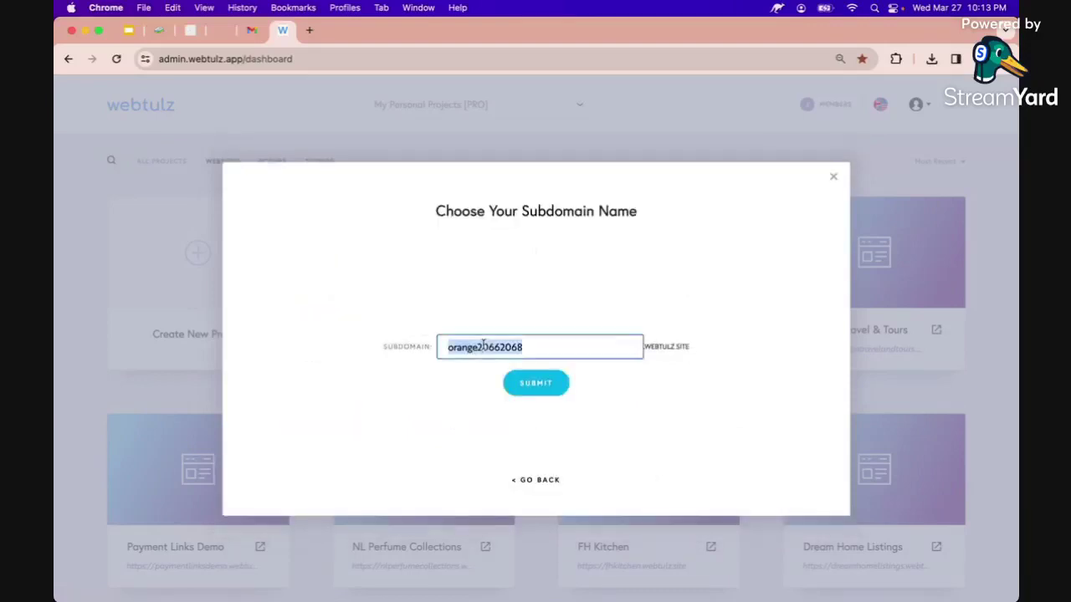
text(azf)
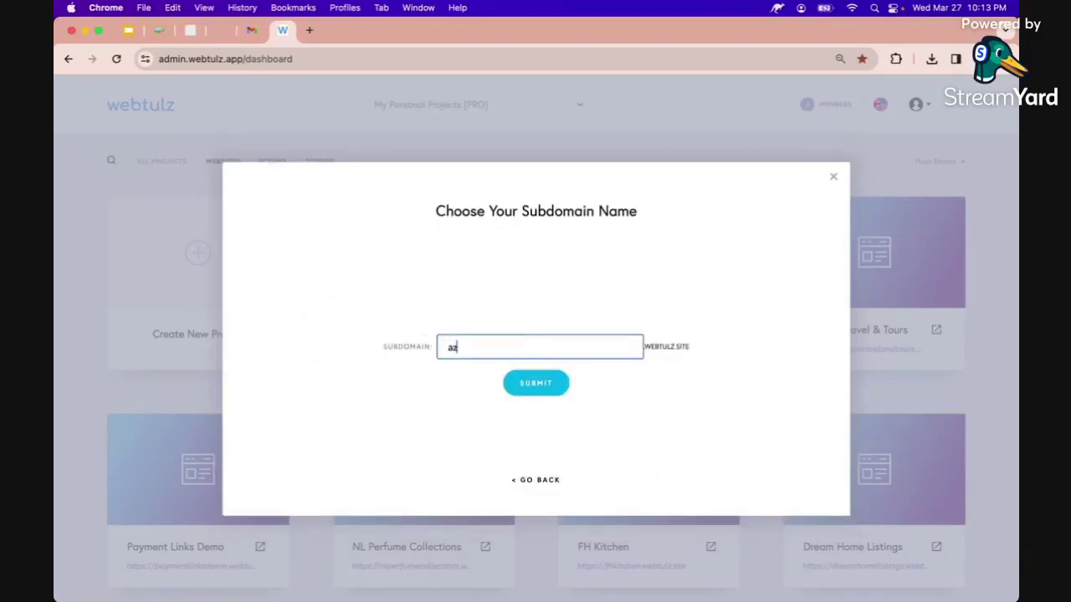
text(ramedesigns)
click(540, 378)
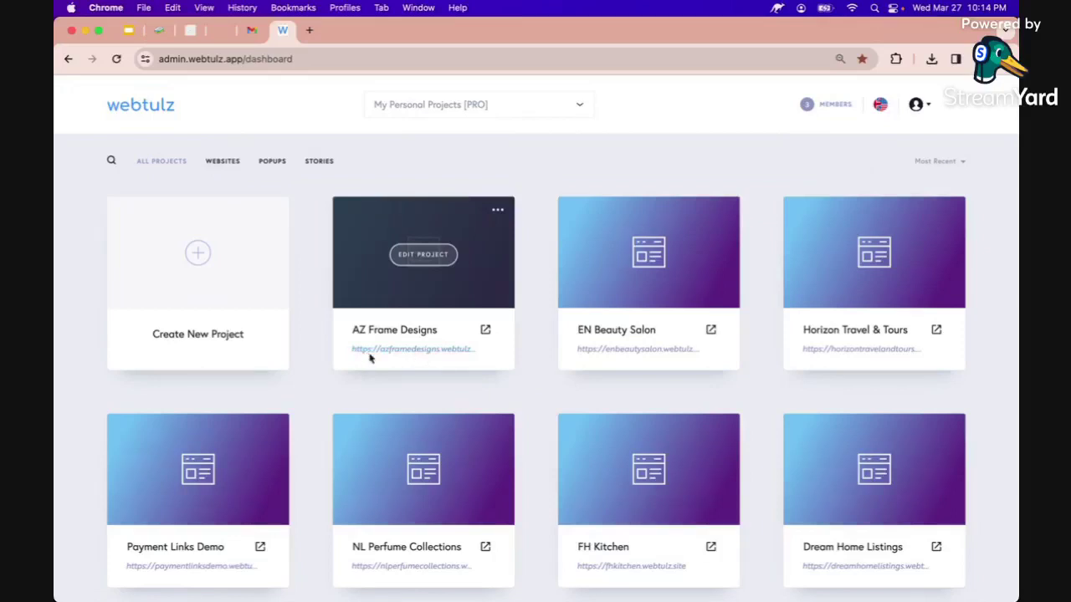
Open the live site, confirm the address is azframedesigns.webtulz.site, then return to the guide editor.
click(486, 332)
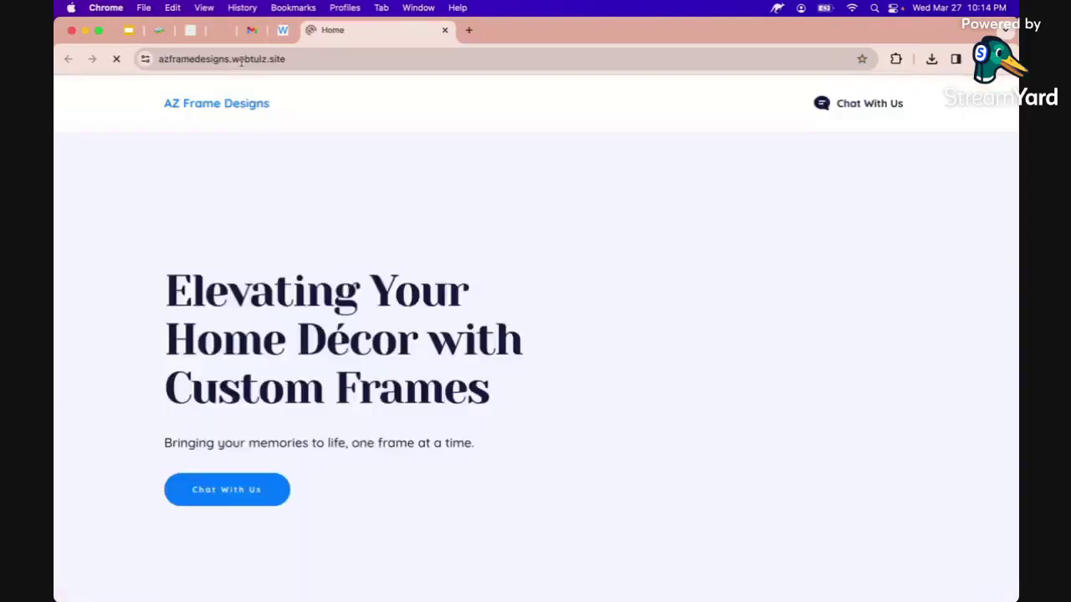
double_click(202, 60)
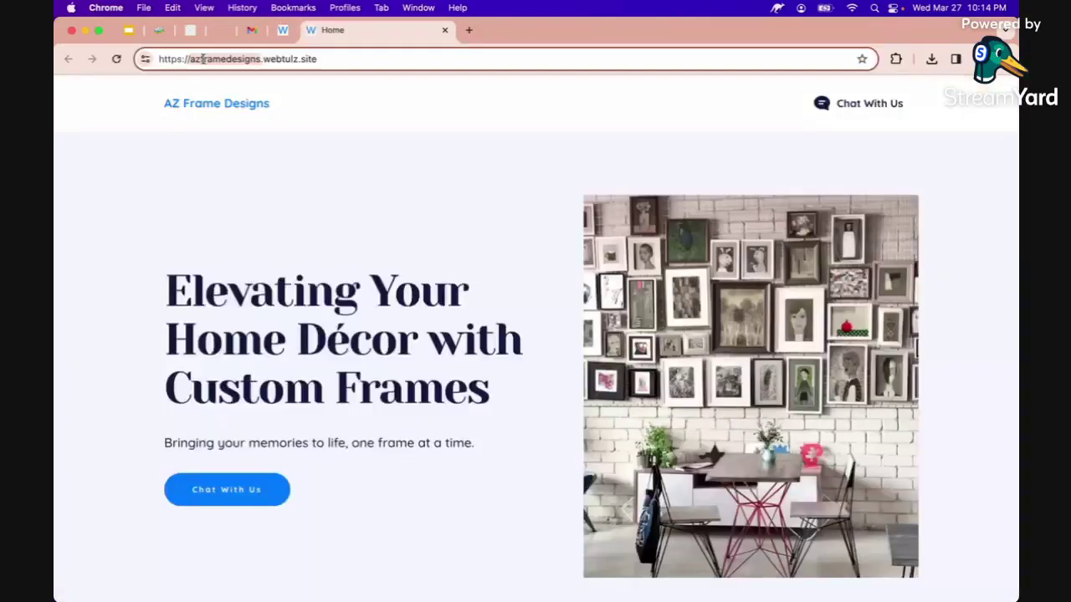
click(217, 61)
triple_click(223, 59)
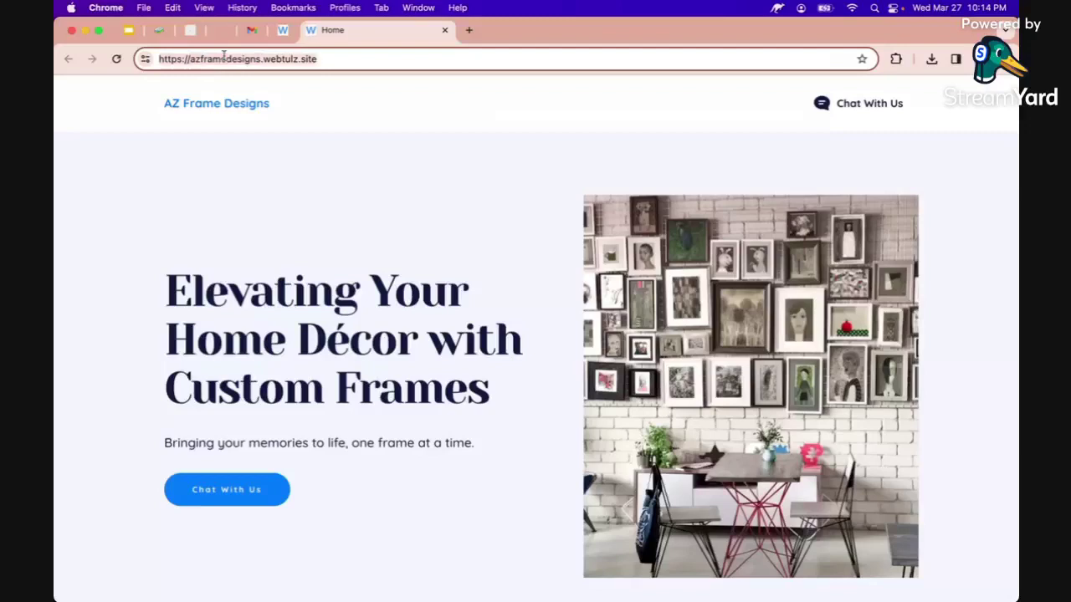
click(182, 207)
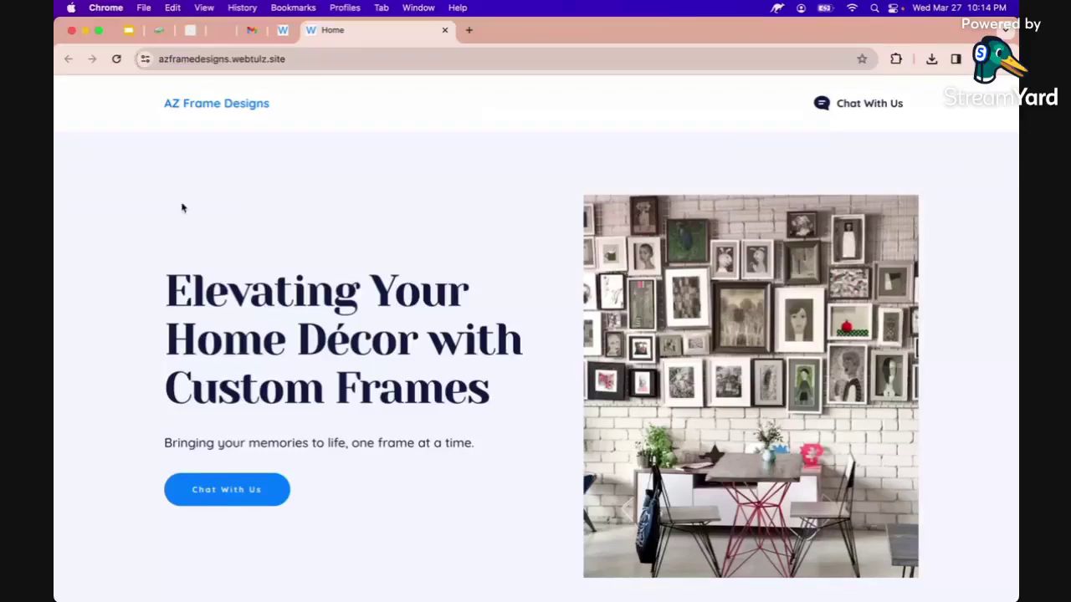
click(162, 31)
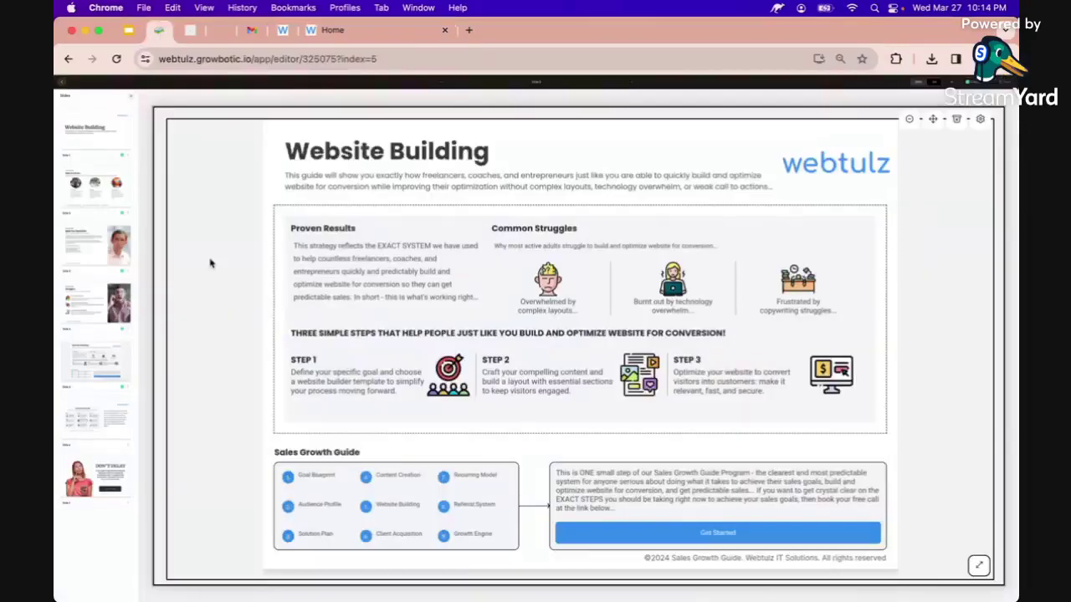
Glance at the Website In Minutes landing page, then close the template panel and select the next slide.
click(401, 41)
click(188, 31)
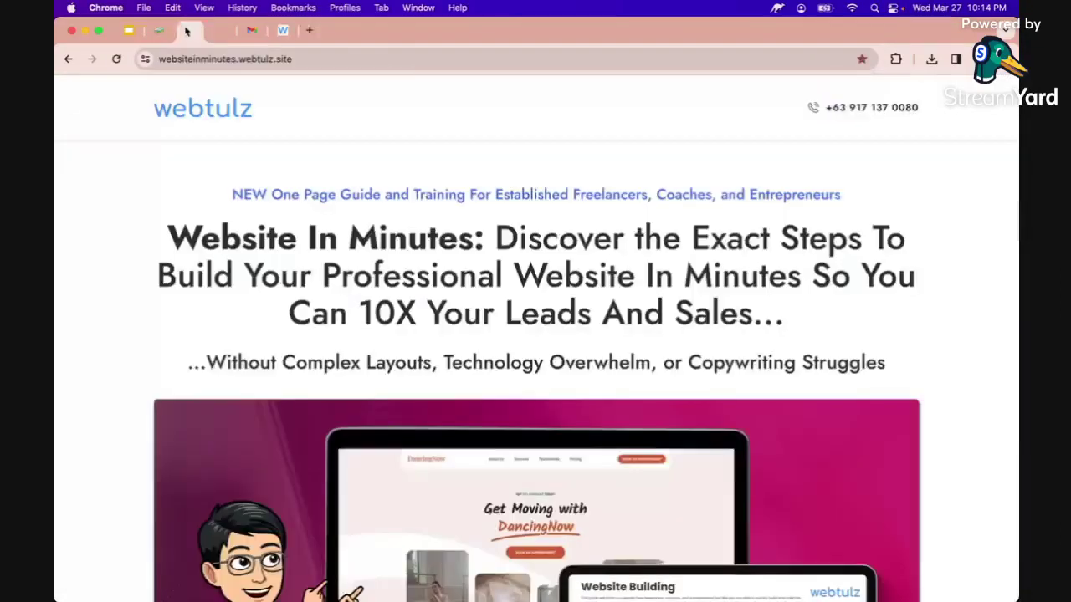
click(159, 31)
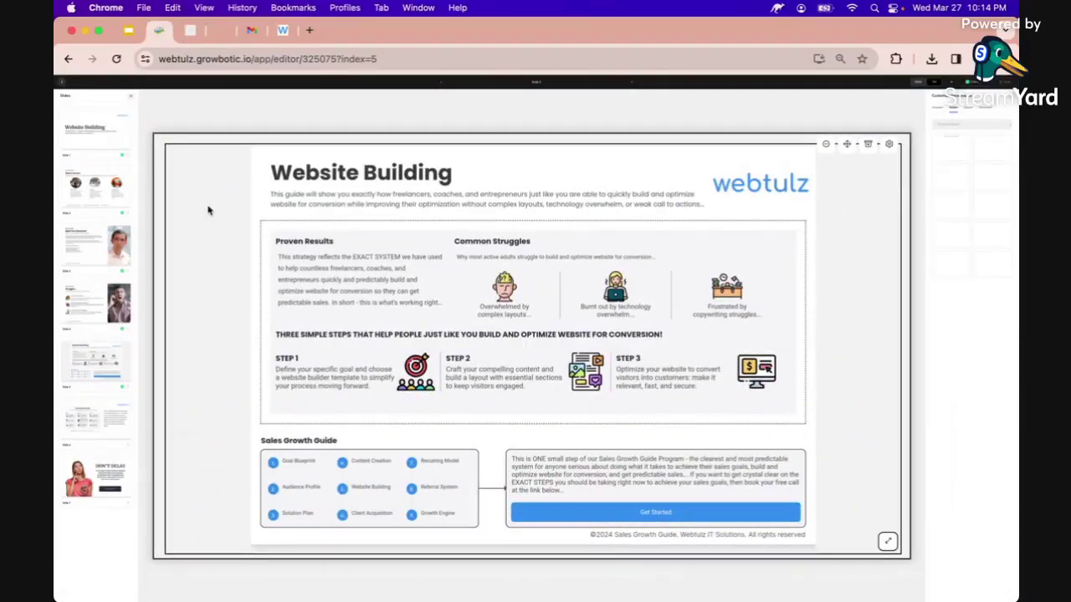
click(1012, 98)
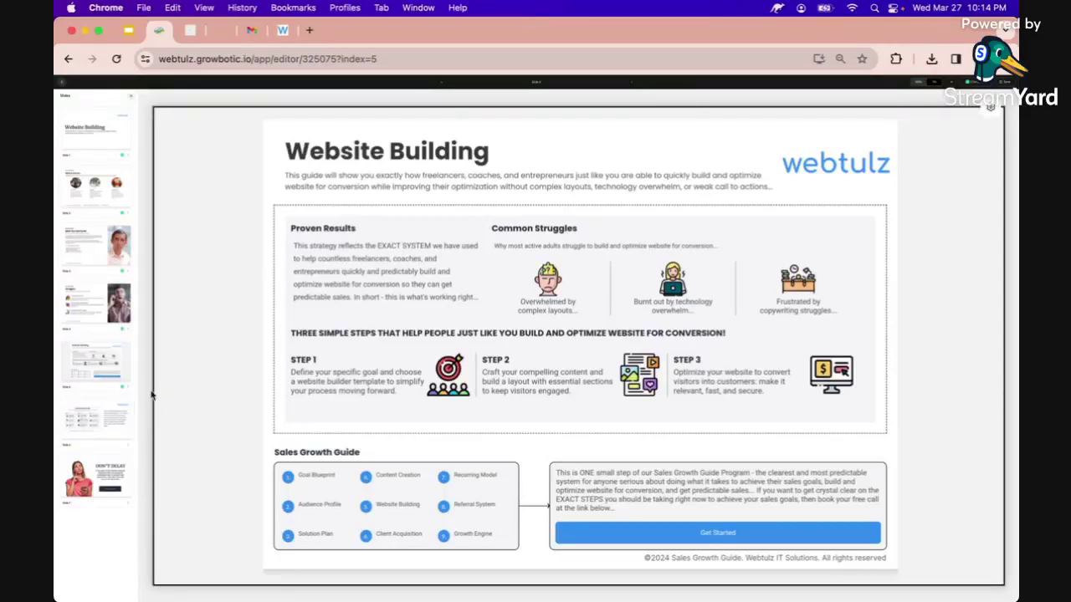
click(116, 425)
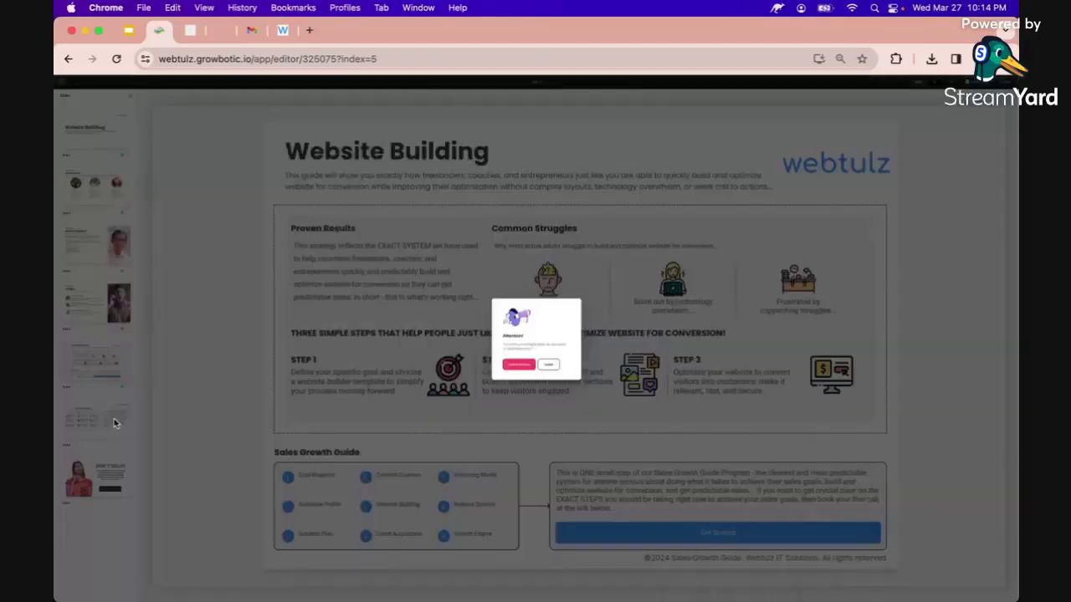
Confirm the Attention prompt to bring up slide 6, the Sales Growth Guide.
click(518, 364)
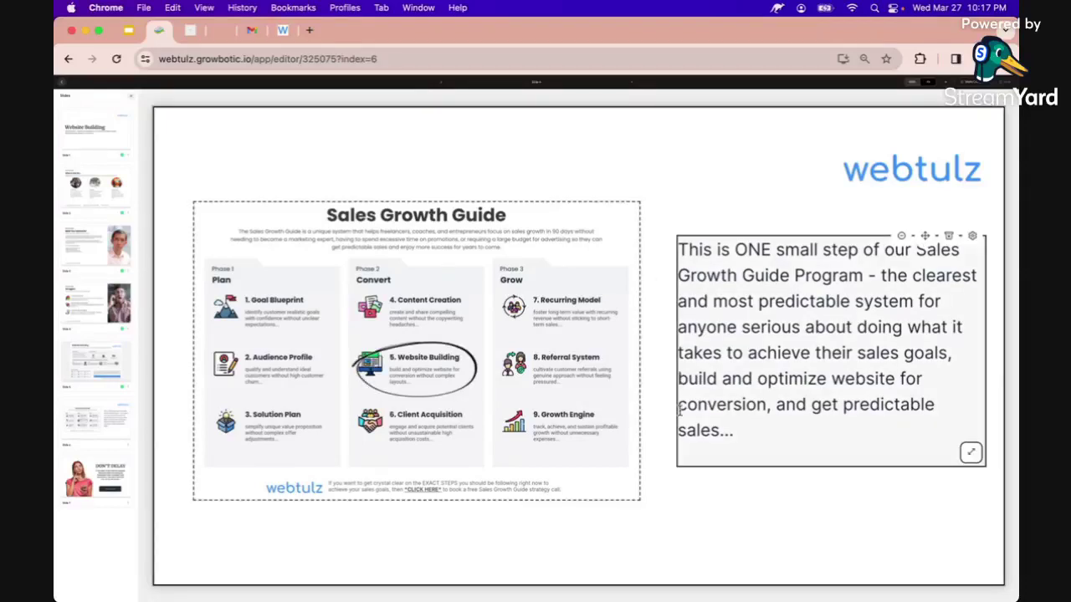
Open final slide 7, the DON'T DELAY call-to-action with its Book Your Free Call button.
click(119, 479)
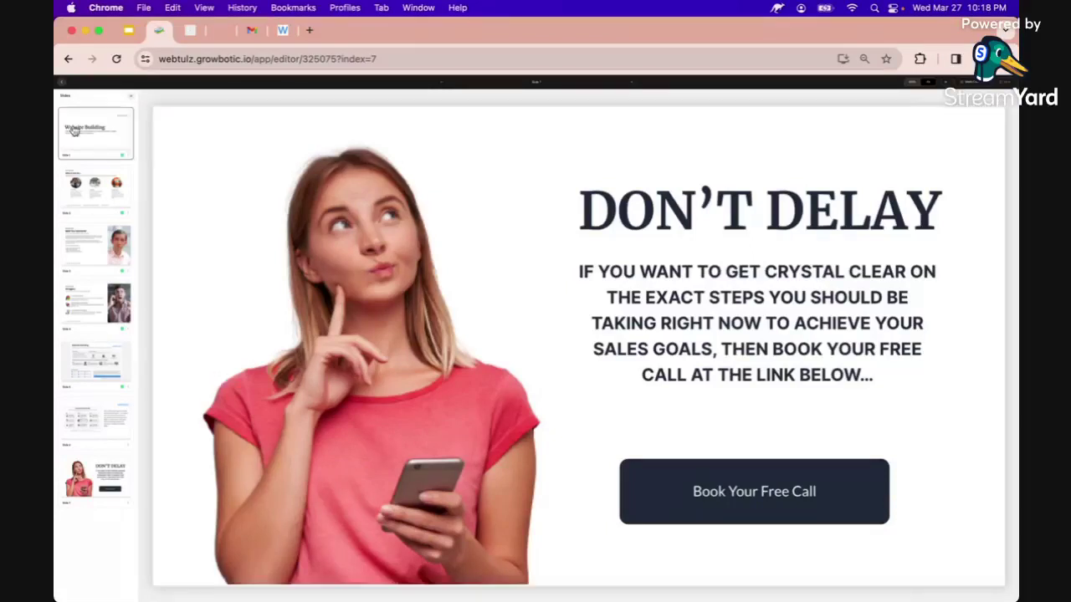
Scroll through the Website In Minutes landing page.
click(191, 30)
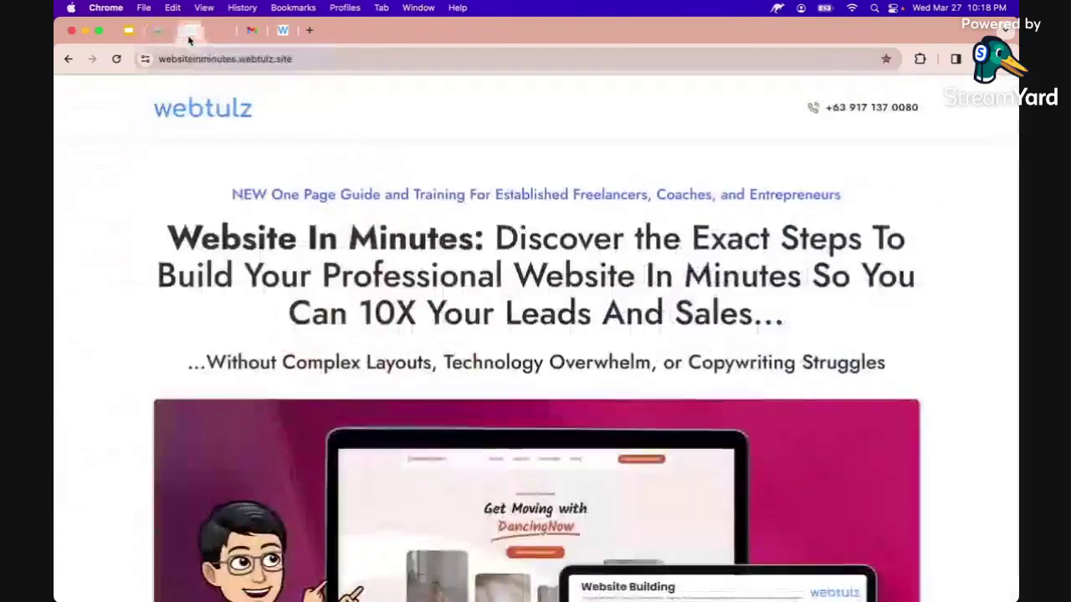
scroll(197, 209, down, 3)
scroll(162, 153, up, 1)
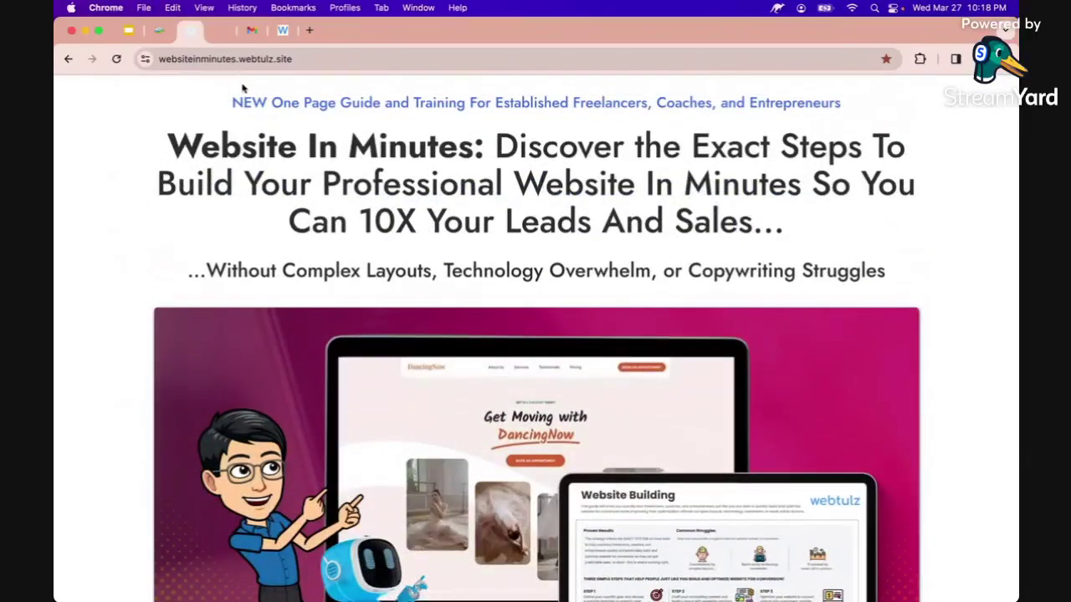
scroll(170, 232, down, 9)
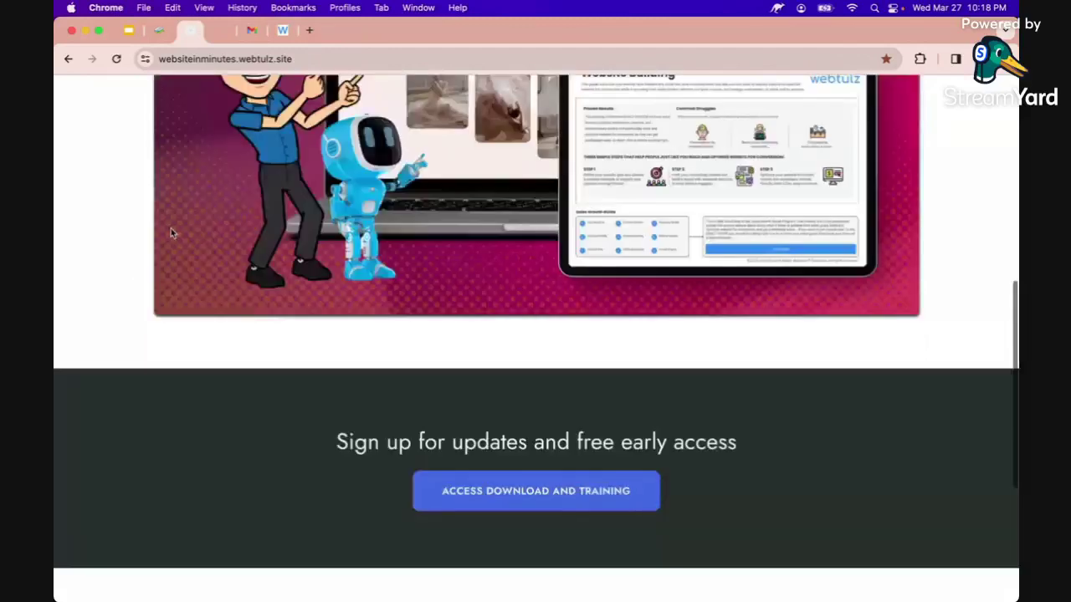
scroll(428, 418, down, 1)
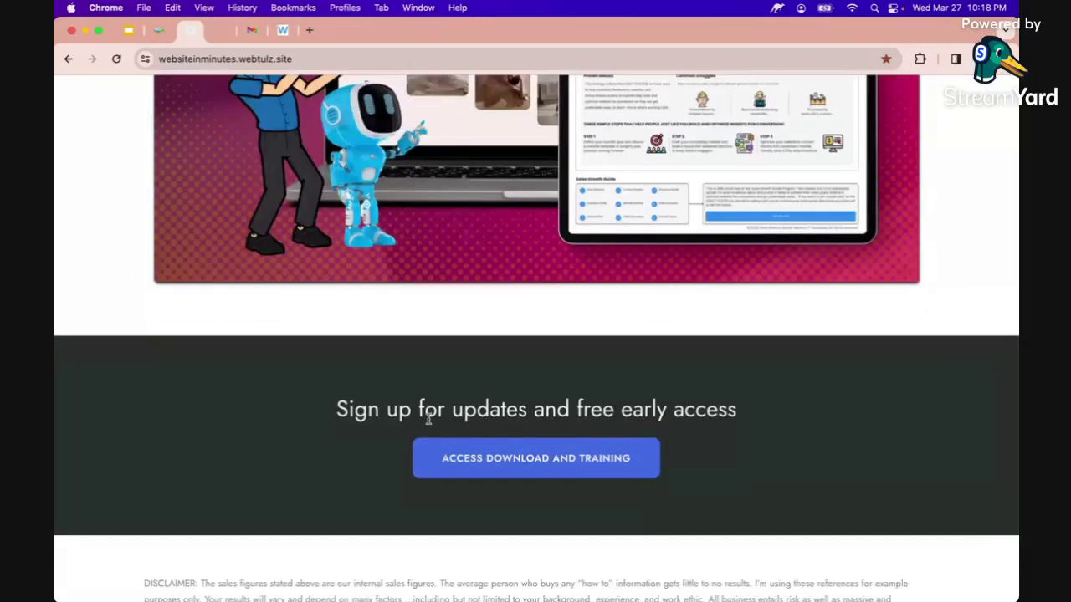
Preview the Access Download and Training sign-up form, then return to the Google Slides presentation.
click(499, 459)
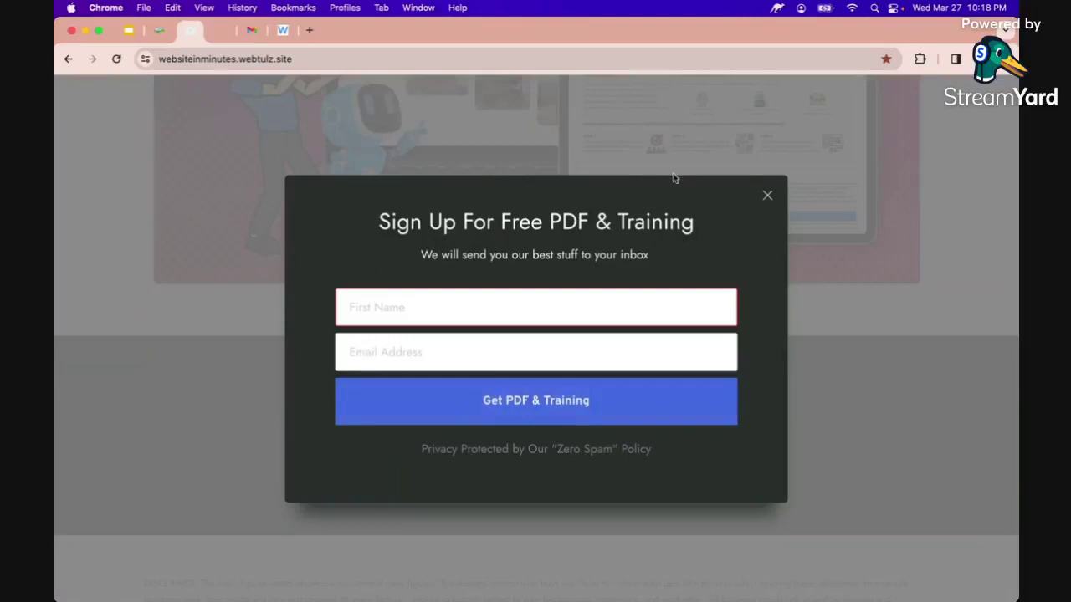
click(766, 195)
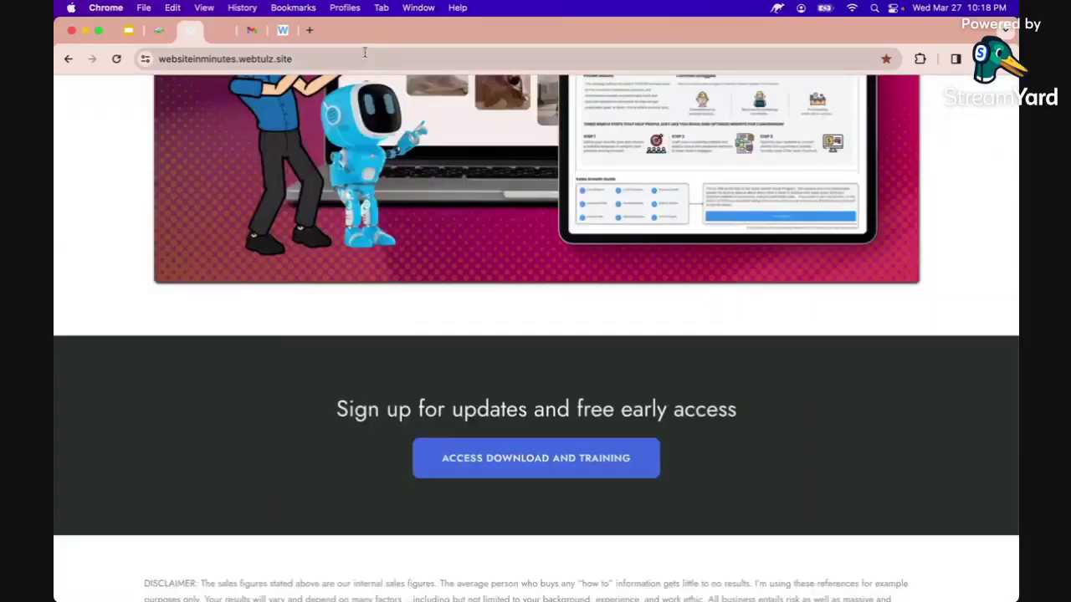
click(154, 32)
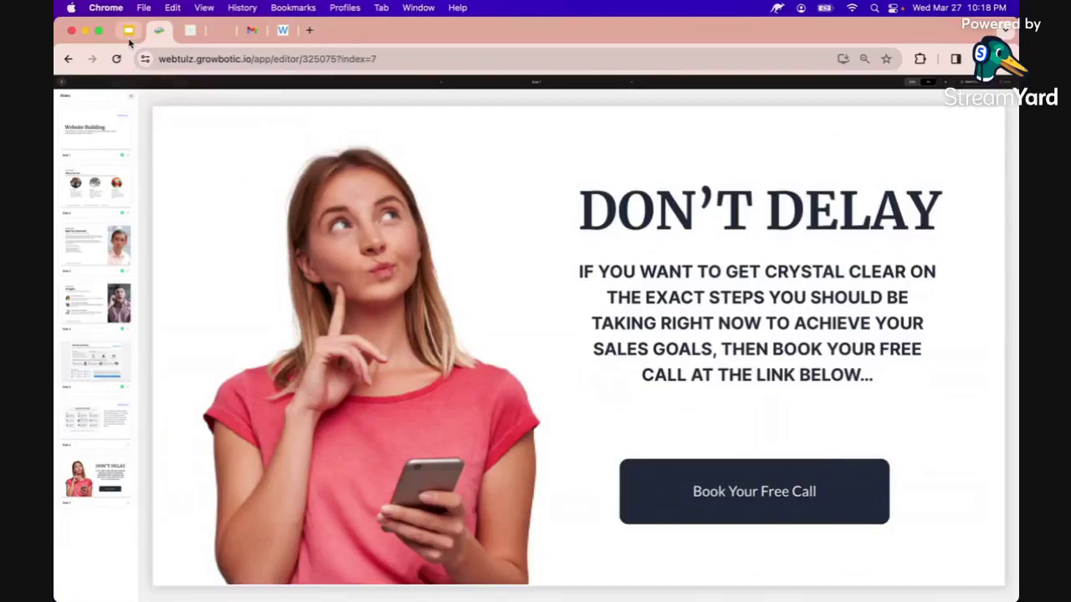
click(128, 31)
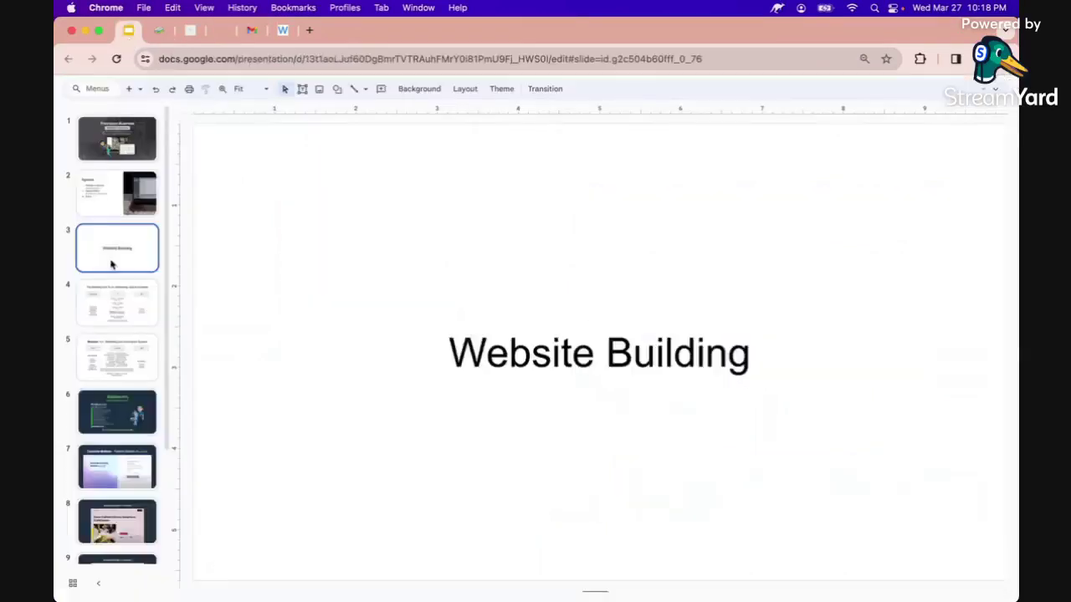